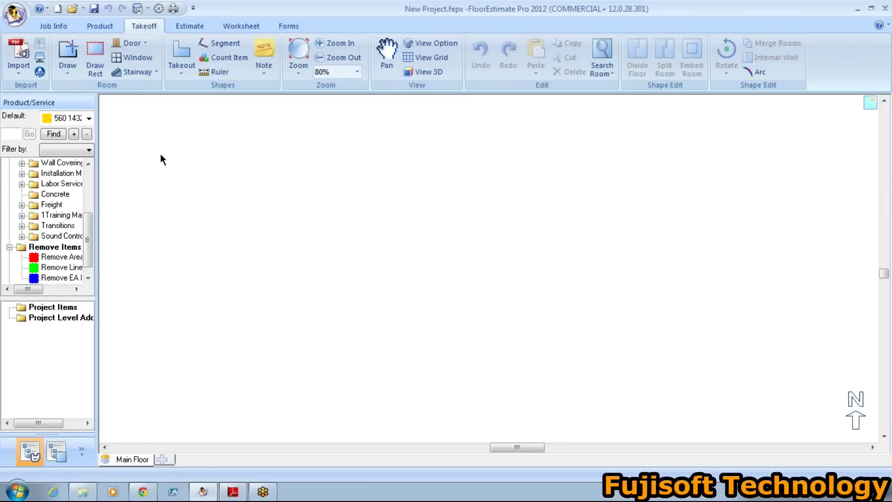
{"action": "left_click", "coordinate": [18, 74]}
{"action": "left_click", "coordinate": [45, 87]}
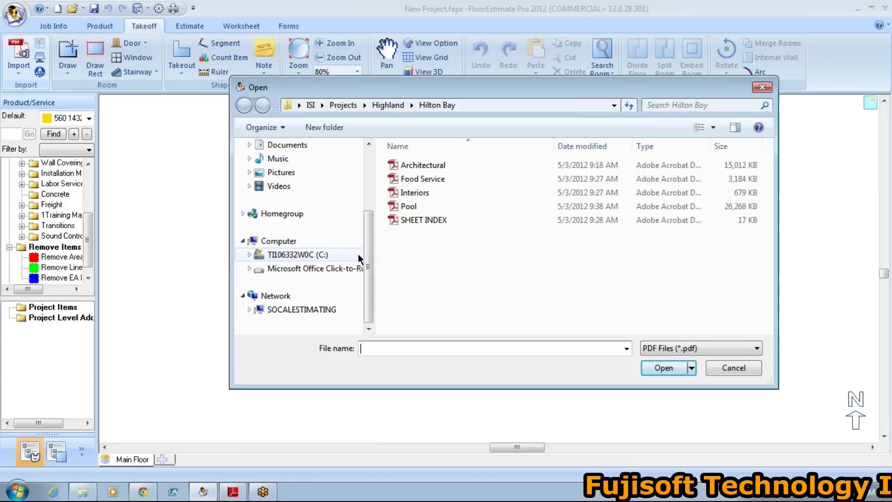
{"action": "left_click_drag", "start_coordinate": [371, 284], "coordinate": [367, 204]}
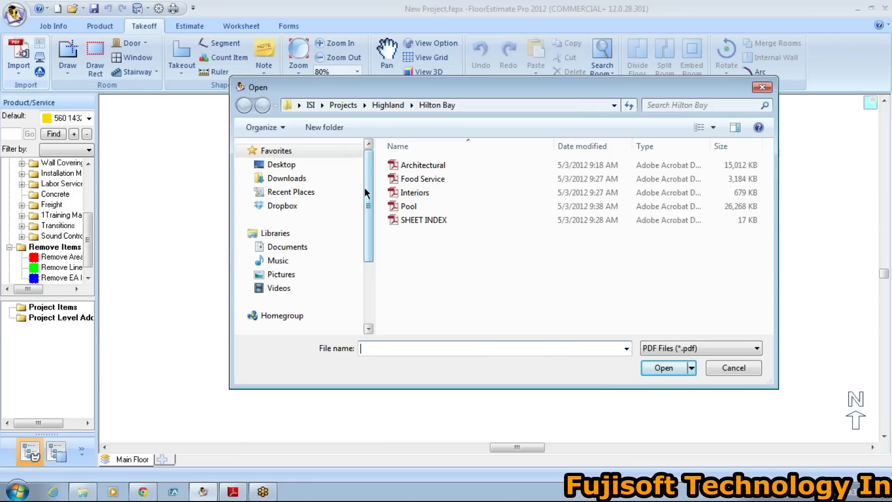
{"action": "left_click", "coordinate": [759, 88]}
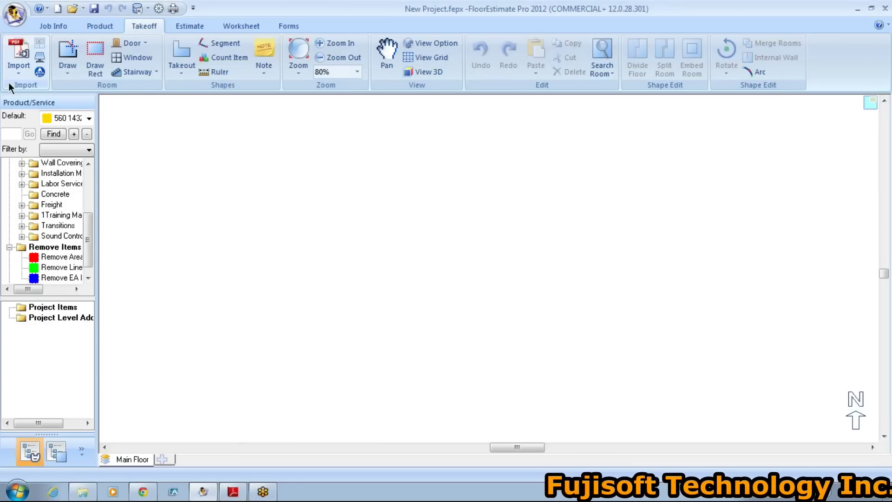
Open the Architectural PDF from the Hilton Bay project folder for import.
{"action": "left_click", "coordinate": [22, 71]}
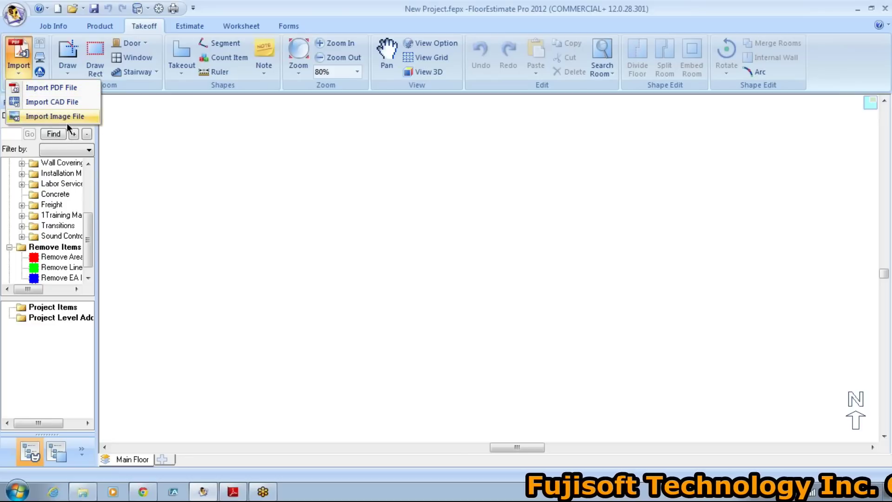
{"action": "left_click", "coordinate": [64, 89]}
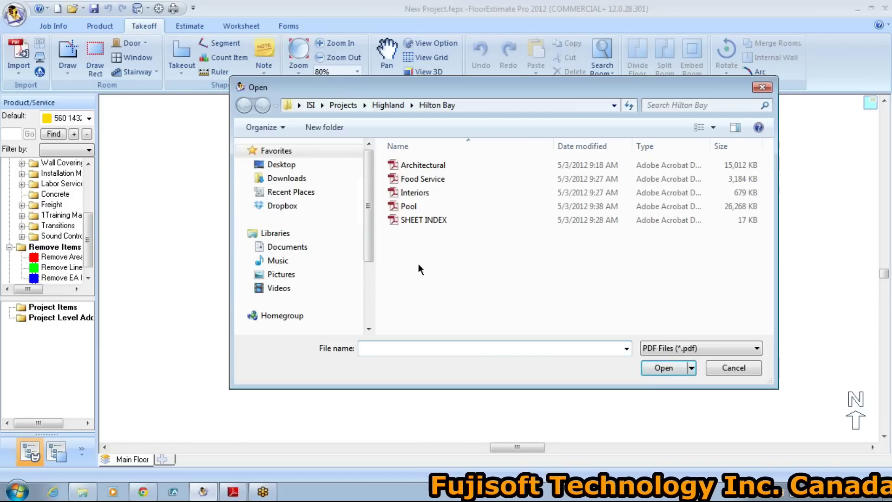
{"action": "left_click", "coordinate": [428, 165]}
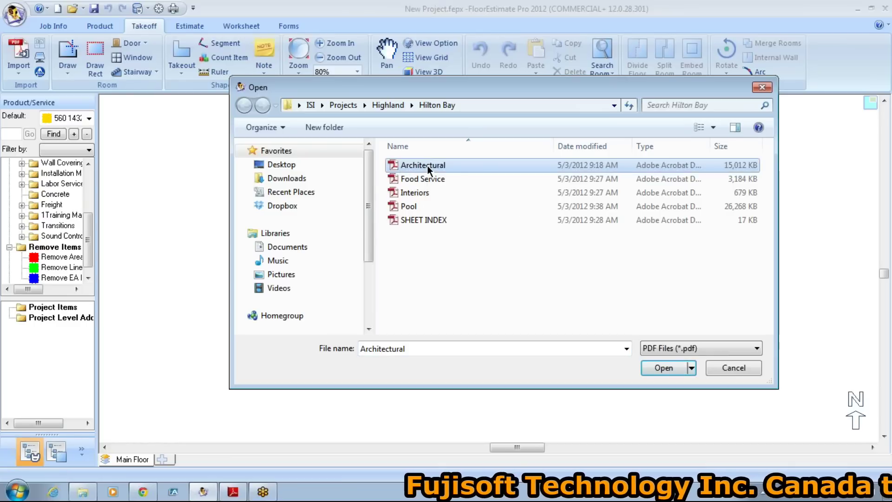
{"action": "left_click", "coordinate": [657, 368]}
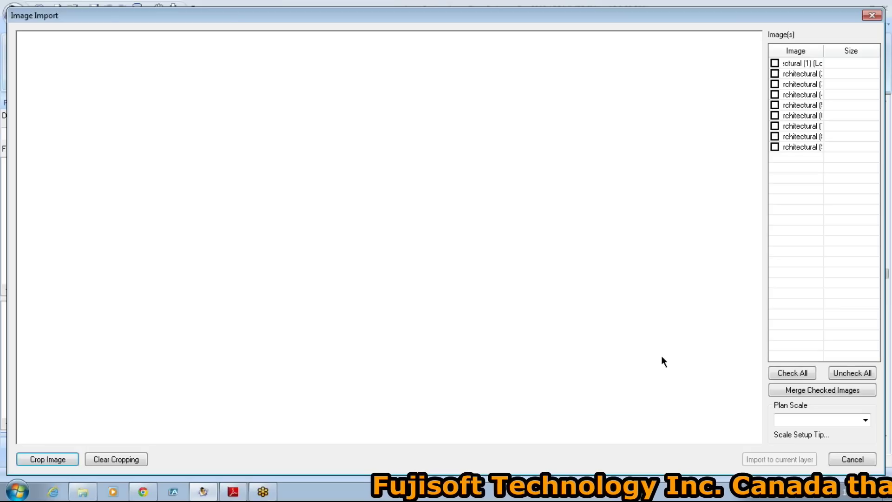
Load the first Architectural sheet in the import preview with a plan scale of 1/8, and cancel the import.
{"action": "left_click", "coordinate": [775, 62]}
{"action": "left_click", "coordinate": [777, 74]}
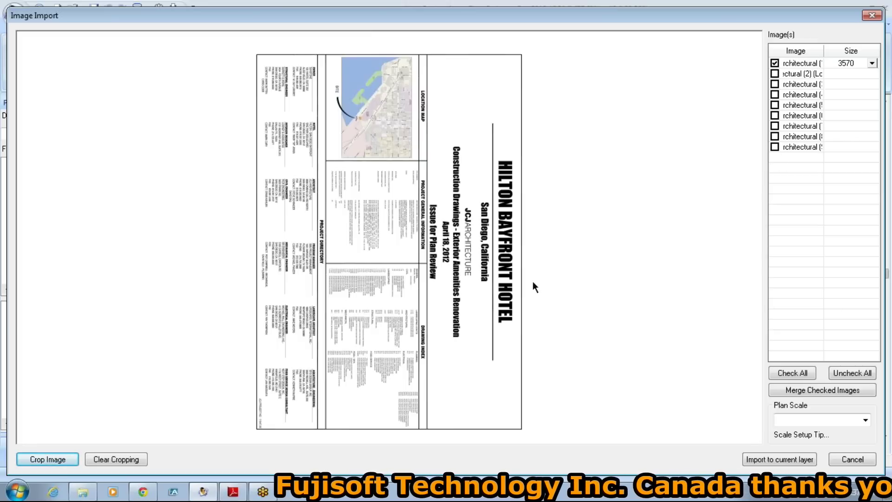
{"action": "left_click", "coordinate": [775, 74]}
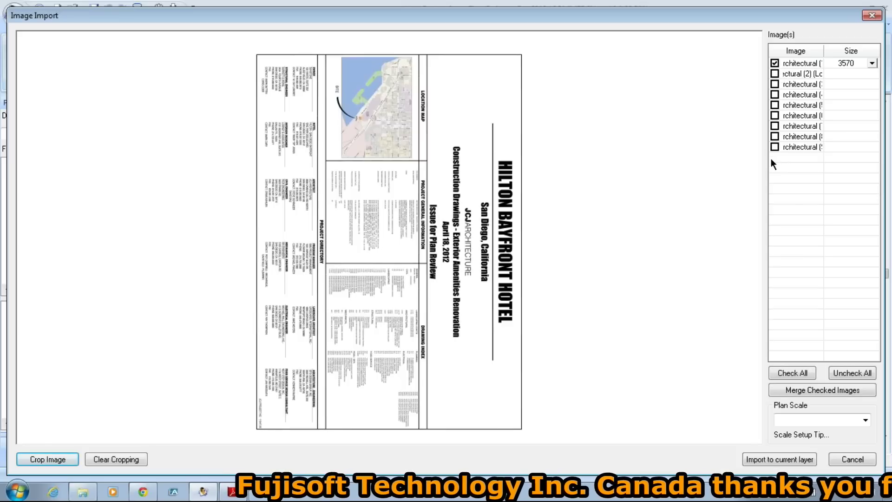
{"action": "left_click", "coordinate": [866, 420]}
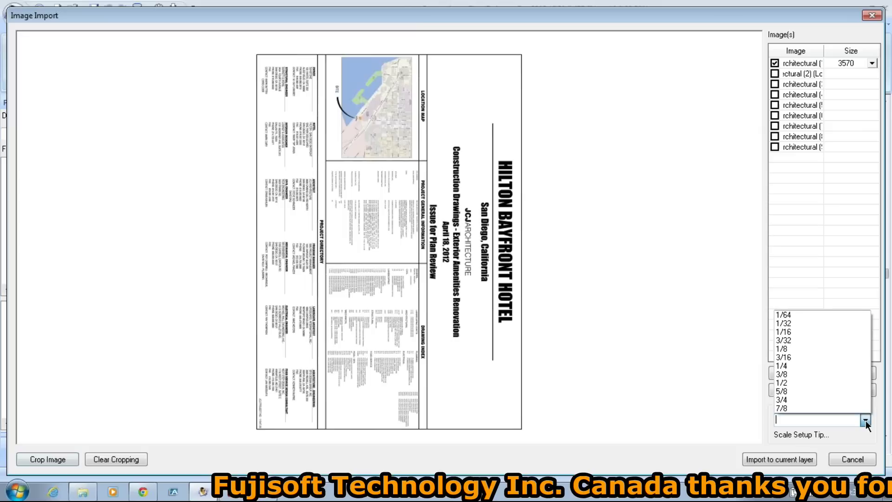
{"action": "left_click", "coordinate": [788, 350]}
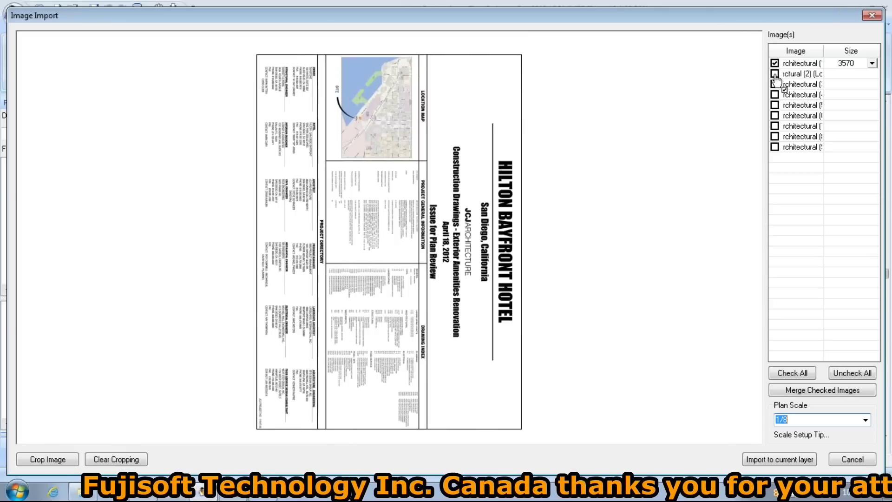
{"action": "left_click", "coordinate": [852, 373]}
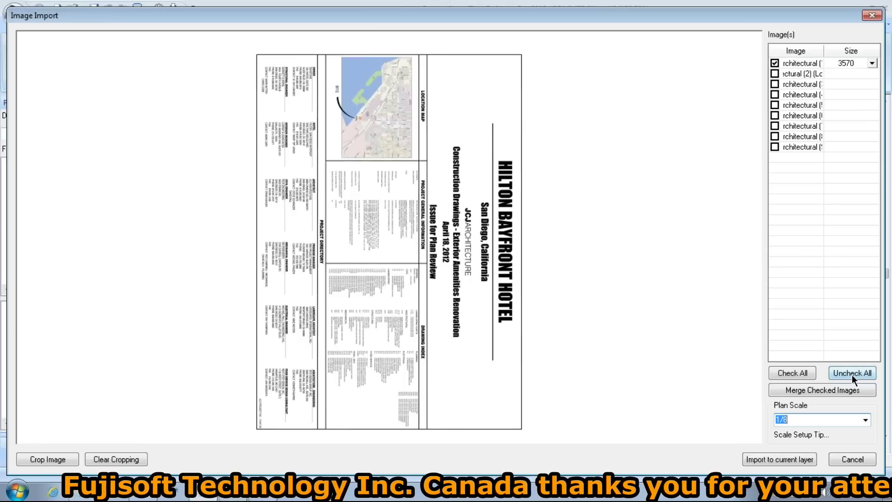
{"action": "left_click", "coordinate": [776, 95]}
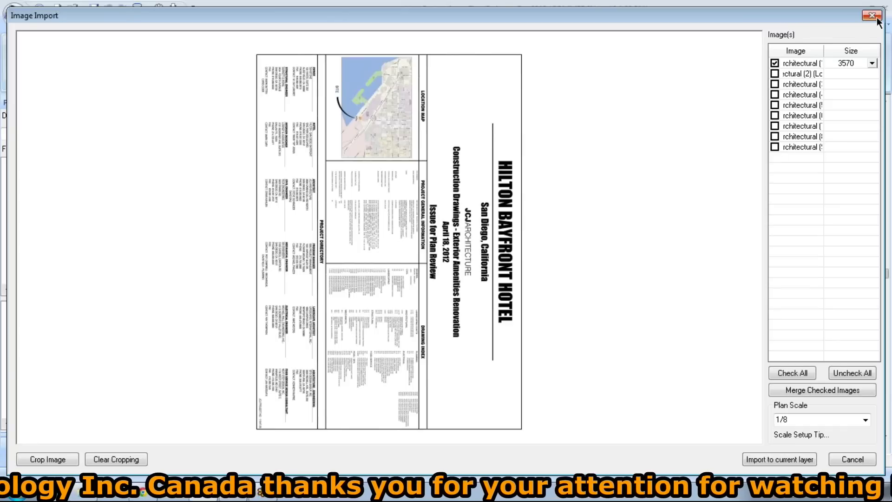
{"action": "left_click", "coordinate": [853, 461]}
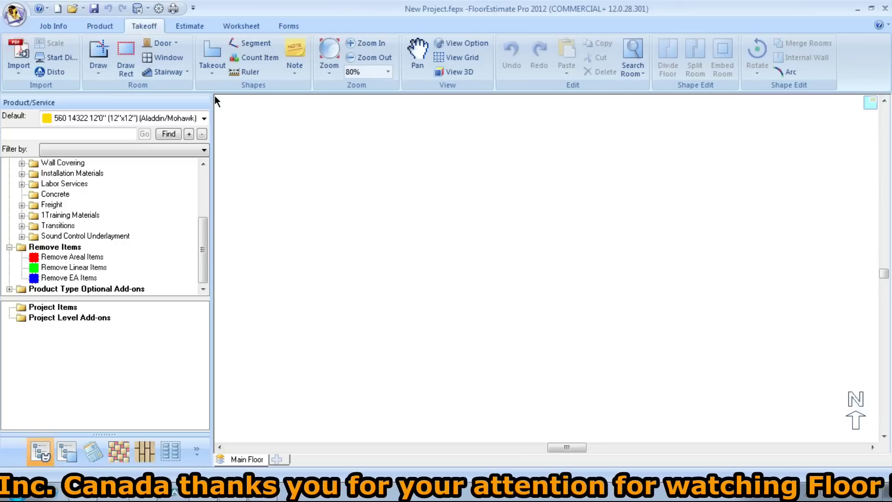
Narrow the product pane and open the Suite 850 Century plan PDF from its Plans folder for import.
{"action": "left_click_drag", "start_coordinate": [213, 99], "coordinate": [139, 99]}
{"action": "left_click", "coordinate": [18, 58]}
{"action": "left_click", "coordinate": [56, 89]}
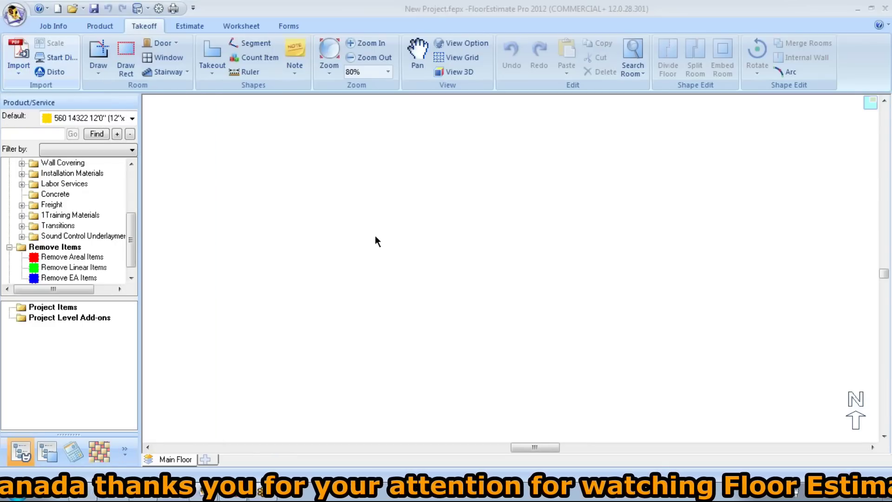
{"action": "left_click", "coordinate": [281, 165]}
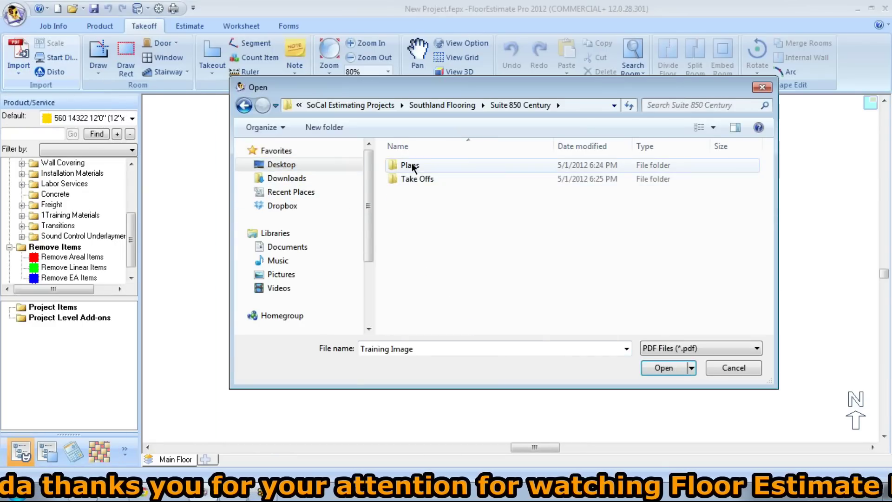
{"action": "left_click", "coordinate": [411, 166]}
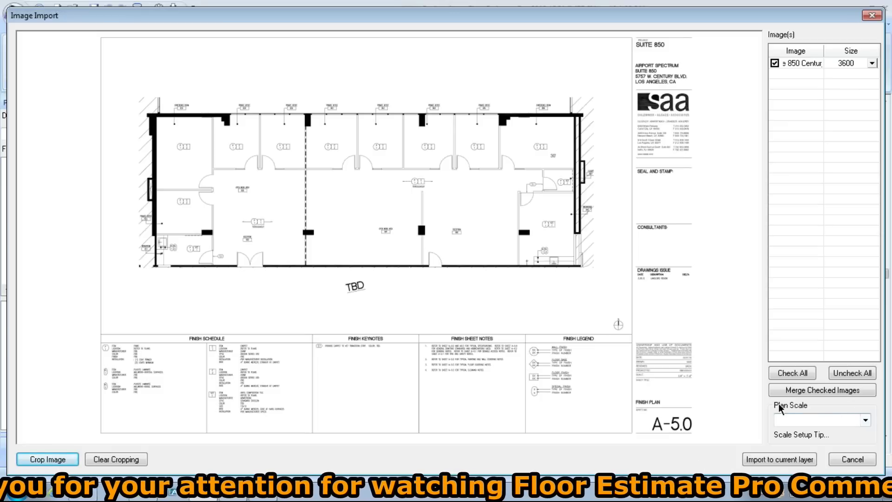
Set the plan scale to 1/8 and import the Suite 850 floor plan into the current layer.
{"action": "left_click", "coordinate": [866, 421]}
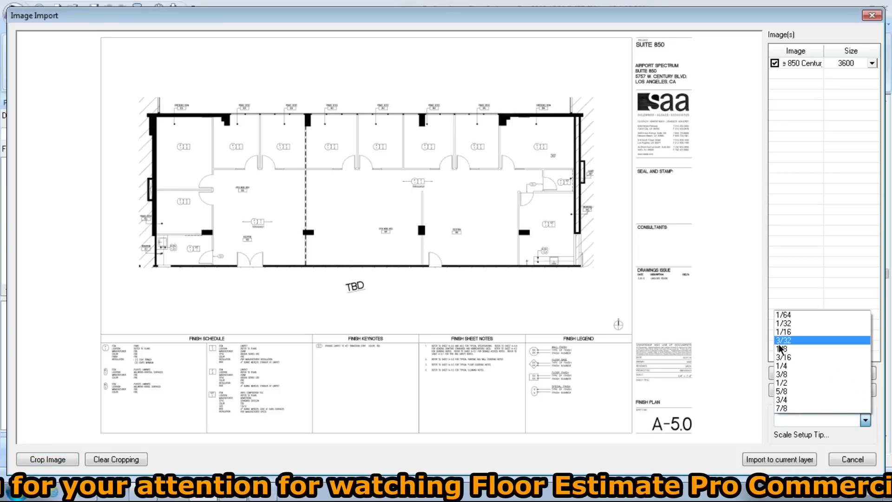
{"action": "left_click", "coordinate": [782, 349]}
{"action": "left_click", "coordinate": [780, 460]}
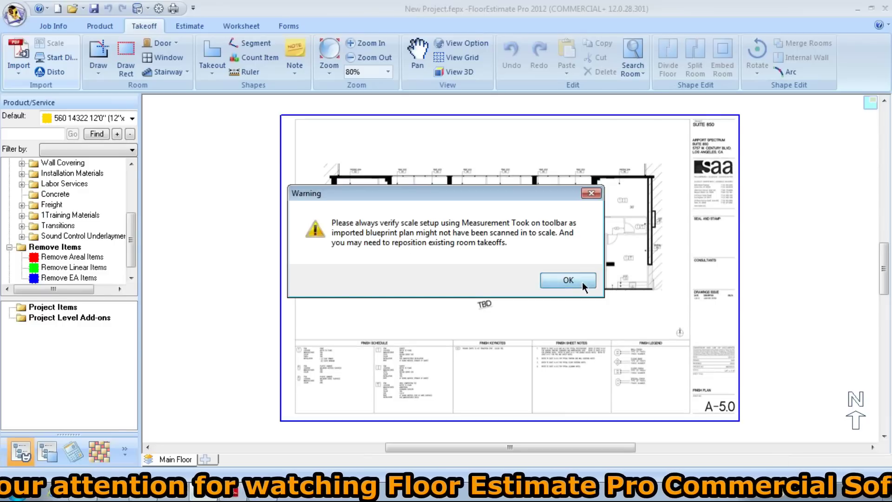
{"action": "left_click", "coordinate": [582, 282]}
Measure the width of a private office door opening along the open work area with the Ruler.
{"action": "scroll", "coordinate": [607, 283], "scroll_direction": "up", "scroll_amount": 3}
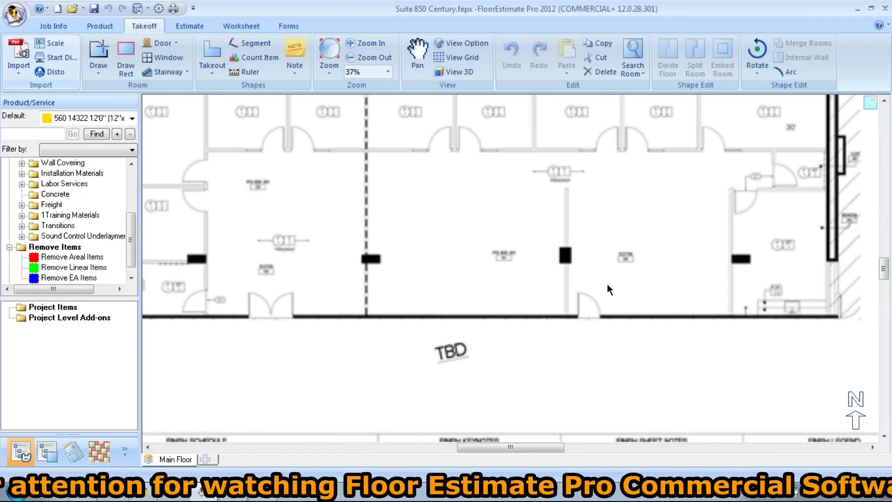
{"action": "left_click_drag", "start_coordinate": [637, 293], "coordinate": [571, 375]}
{"action": "left_click_drag", "start_coordinate": [479, 350], "coordinate": [528, 338]}
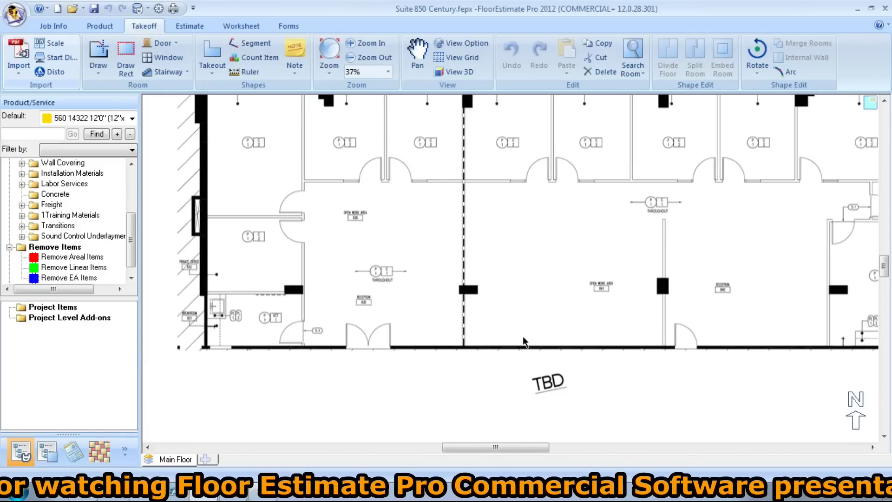
{"action": "left_click_drag", "start_coordinate": [694, 344], "coordinate": [662, 348]}
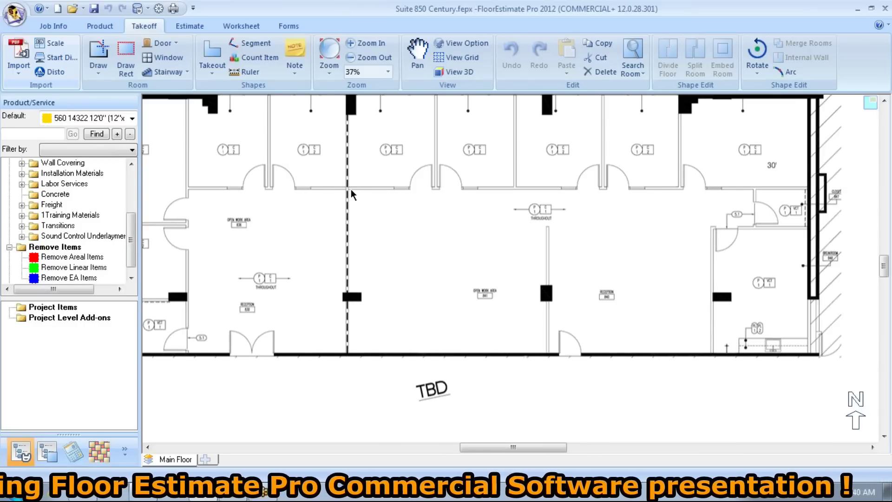
{"action": "left_click_drag", "start_coordinate": [362, 196], "coordinate": [502, 304]}
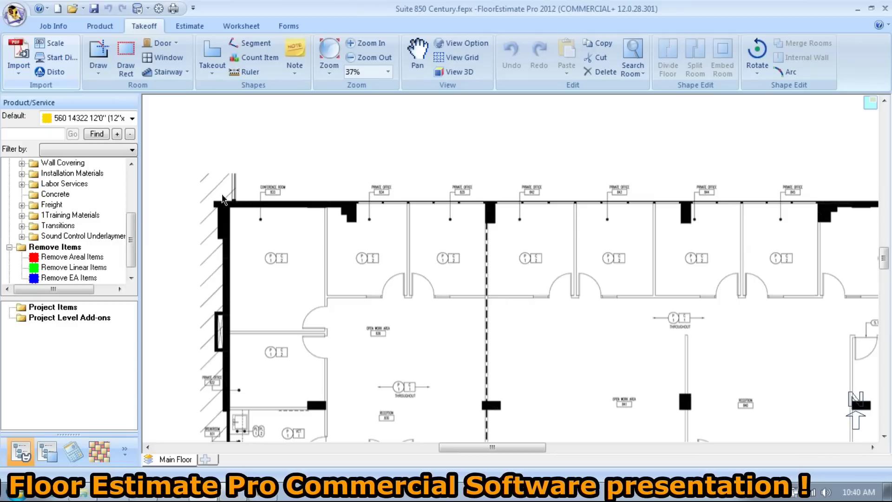
{"action": "left_click_drag", "start_coordinate": [665, 343], "coordinate": [541, 243]}
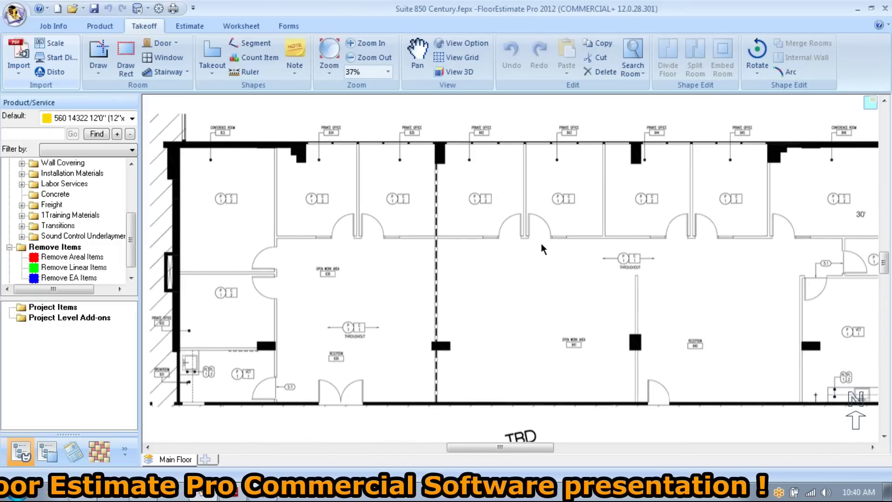
{"action": "scroll", "coordinate": [541, 243], "scroll_direction": "up", "scroll_amount": 2}
{"action": "scroll", "coordinate": [541, 243], "scroll_direction": "up", "scroll_amount": 4}
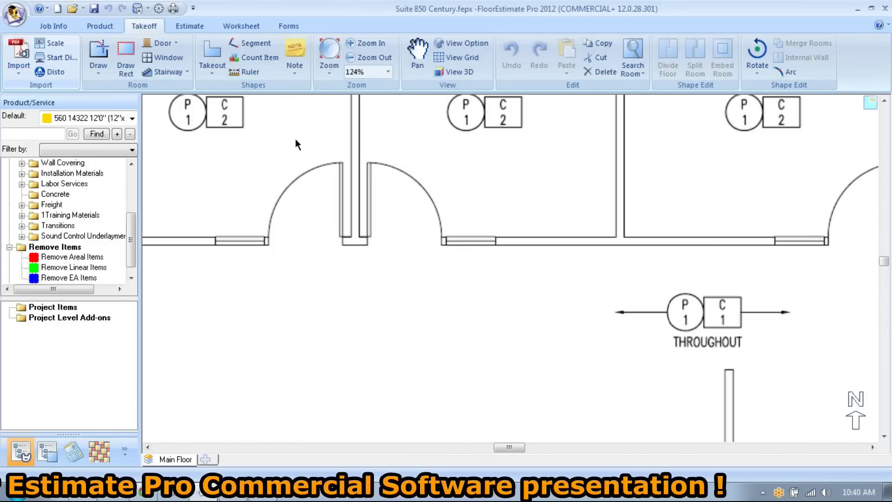
{"action": "left_click", "coordinate": [244, 71]}
{"action": "left_click_drag", "start_coordinate": [368, 255], "coordinate": [440, 255]}
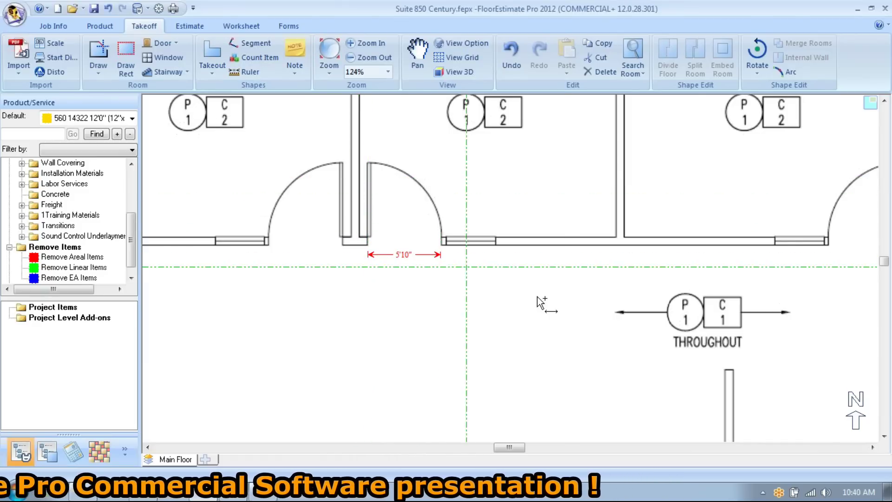
{"action": "key", "text": "Escape"}
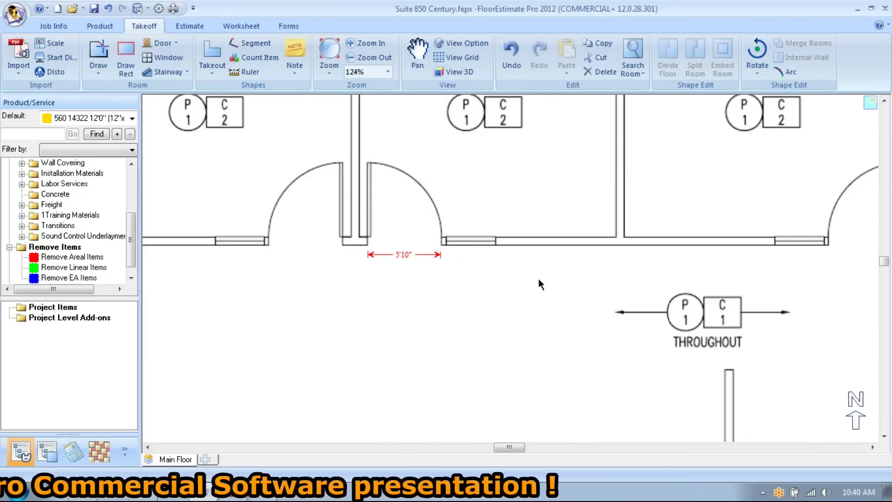
Measure the depth of the sink counter in the breakroom beside reception 840, and delete that measurement.
{"action": "scroll", "coordinate": [543, 281], "scroll_direction": "down", "scroll_amount": 5}
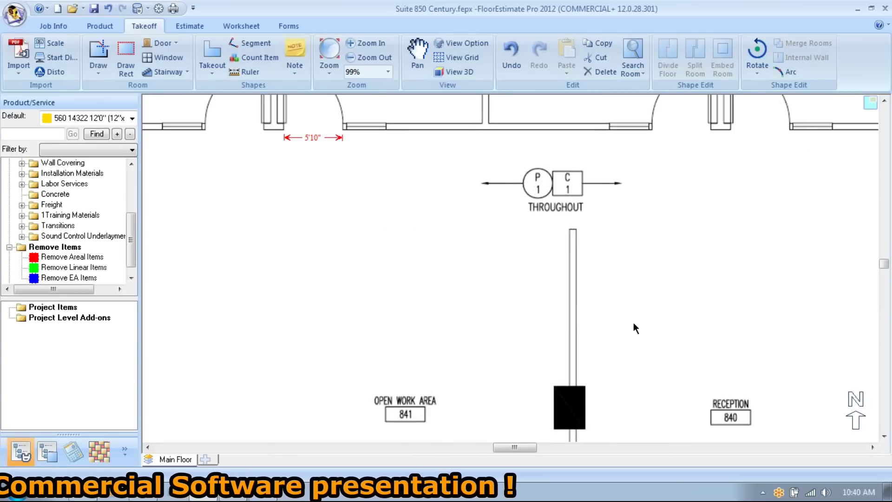
{"action": "scroll", "coordinate": [592, 307], "scroll_direction": "down", "scroll_amount": 5}
{"action": "scroll", "coordinate": [631, 315], "scroll_direction": "right", "scroll_amount": 3}
{"action": "scroll", "coordinate": [450, 256], "scroll_direction": "down", "scroll_amount": 2}
{"action": "scroll", "coordinate": [451, 256], "scroll_direction": "right", "scroll_amount": 3}
{"action": "scroll", "coordinate": [568, 305], "scroll_direction": "up", "scroll_amount": 1}
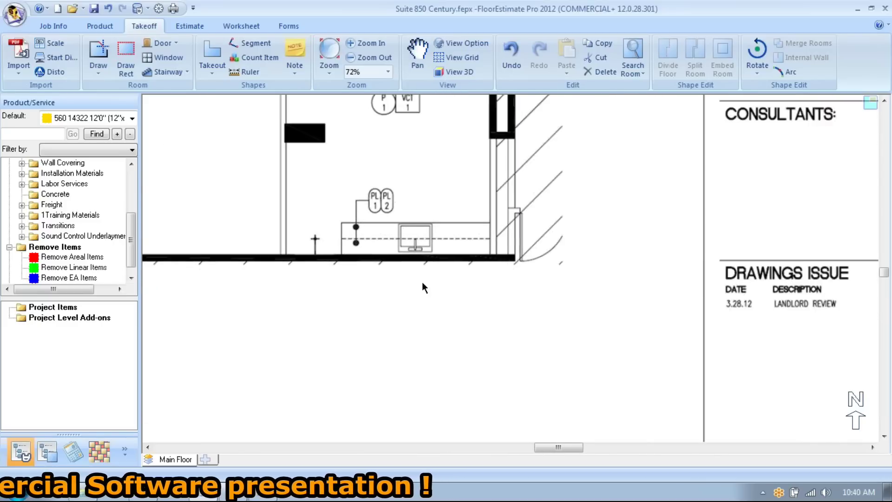
{"action": "scroll", "coordinate": [378, 263], "scroll_direction": "down", "scroll_amount": 1}
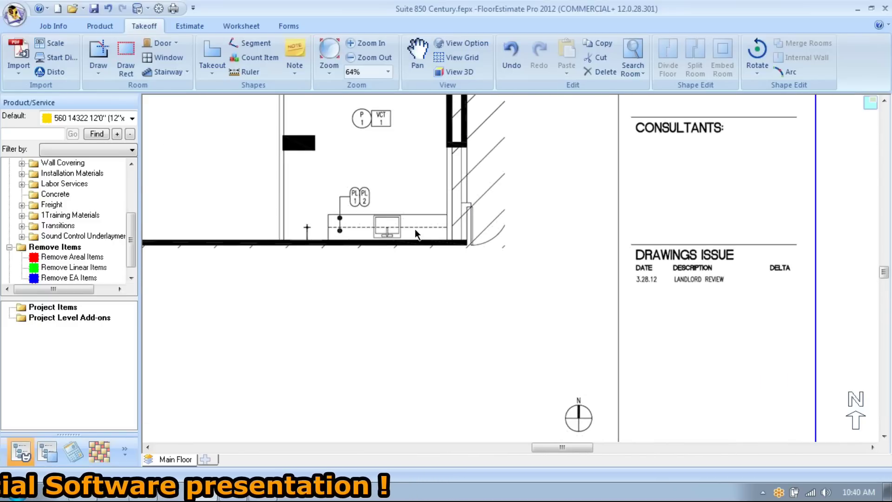
{"action": "scroll", "coordinate": [415, 235], "scroll_direction": "up", "scroll_amount": 4}
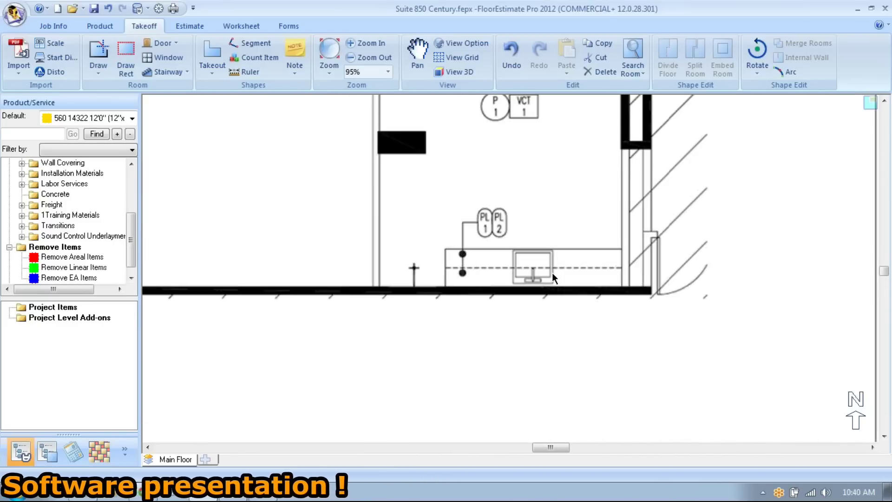
{"action": "left_click", "coordinate": [232, 43]}
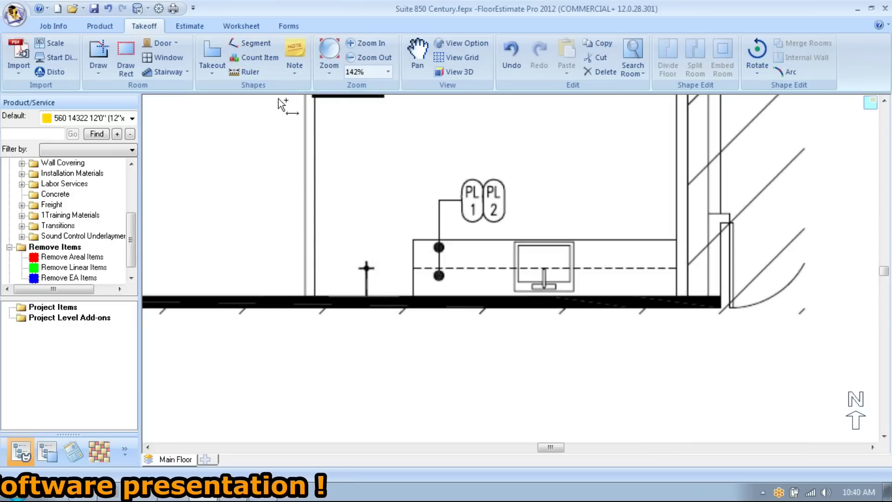
{"action": "left_click", "coordinate": [632, 240]}
{"action": "left_click", "coordinate": [636, 295]}
{"action": "left_click", "coordinate": [635, 283]}
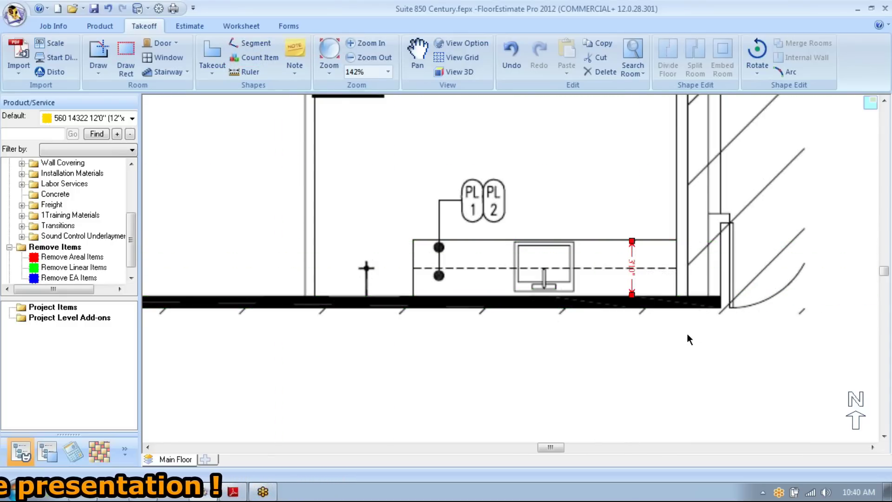
{"action": "key", "text": "Delete"}
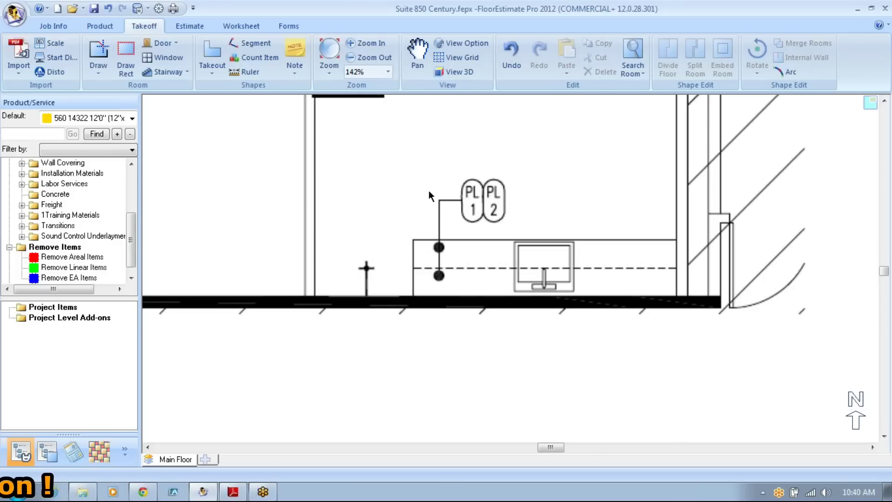
{"action": "scroll", "coordinate": [430, 198], "scroll_direction": "down", "scroll_amount": 5}
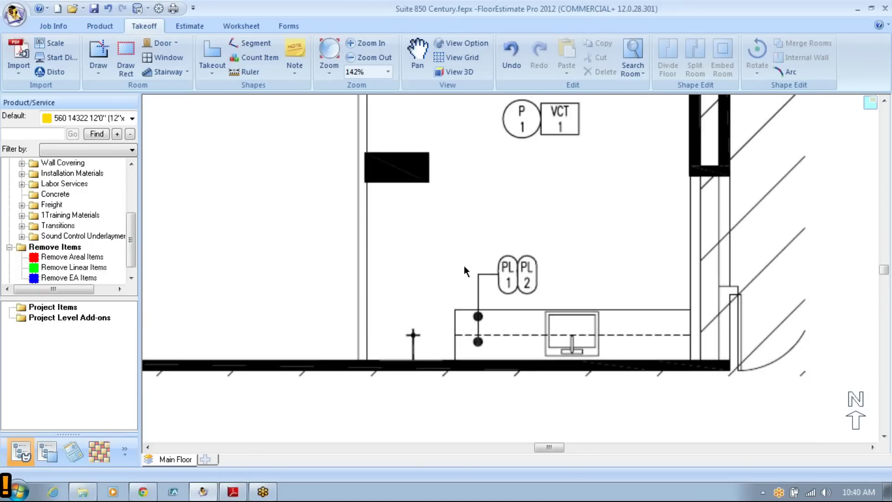
Rescale the plan in all directions from two points across the breakroom 848 door opening, with an actual size of 3 feet.
{"action": "left_click_drag", "start_coordinate": [510, 321], "coordinate": [538, 358]}
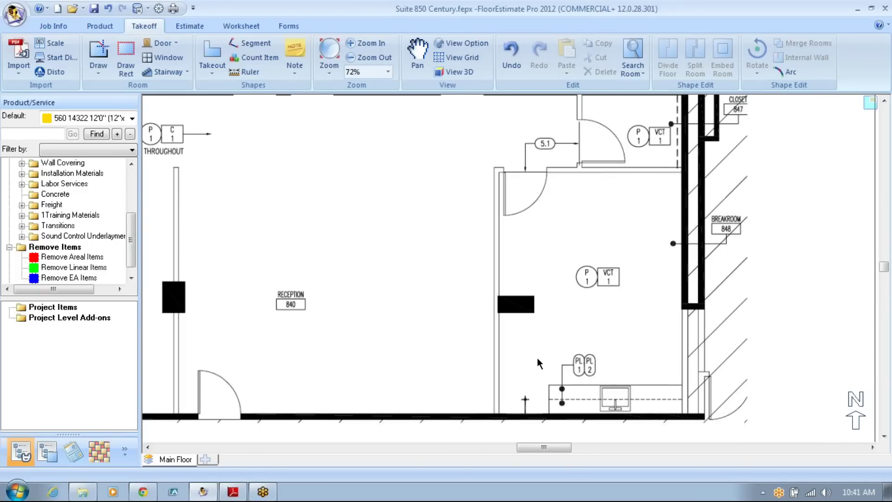
{"action": "right_click", "coordinate": [470, 164]}
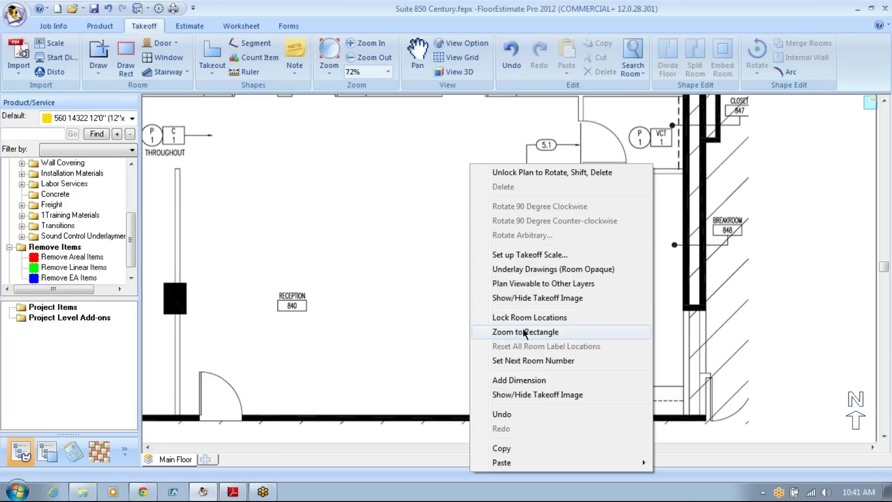
{"action": "left_click", "coordinate": [514, 254]}
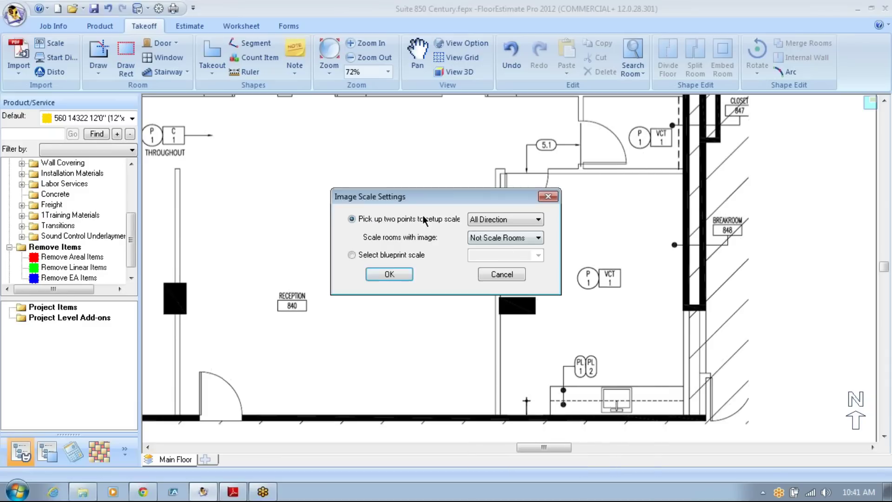
{"action": "left_click", "coordinate": [389, 274]}
{"action": "left_click", "coordinate": [505, 182]}
{"action": "left_click", "coordinate": [548, 182]}
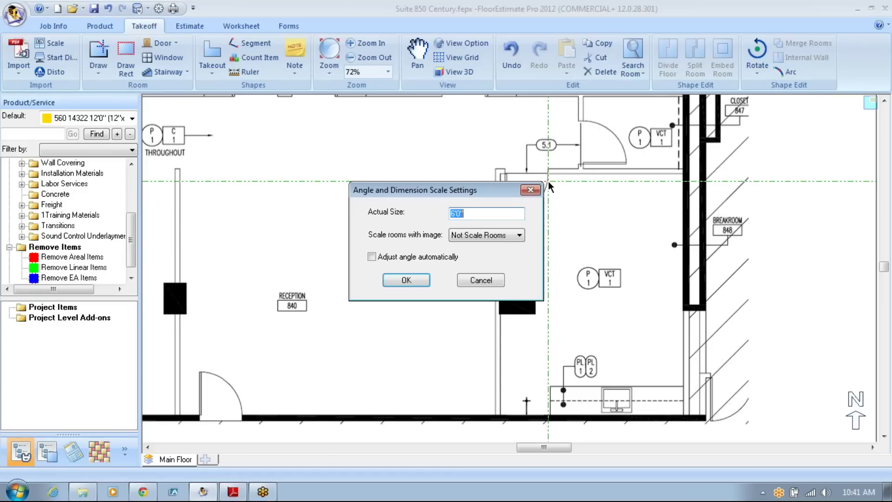
{"action": "type", "text": "3"}
{"action": "key", "text": "Return"}
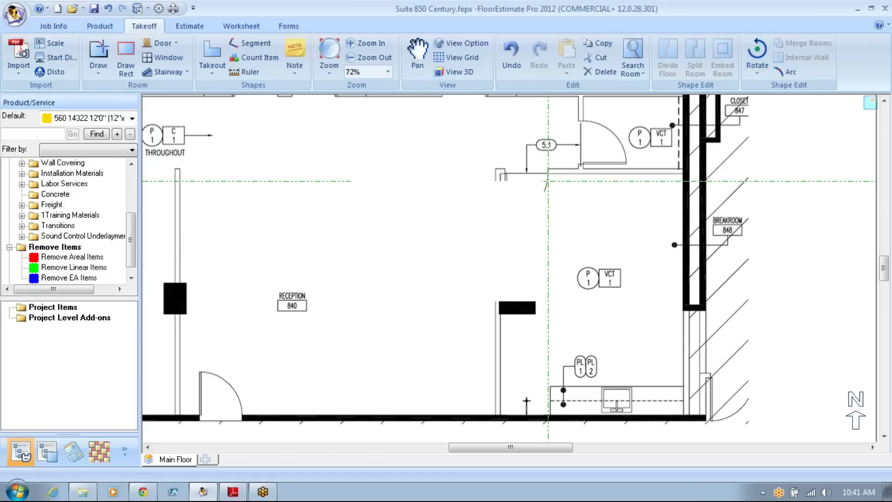
Measure the width of the private office 842 door opening with the Ruler to check the new scale.
{"action": "scroll", "coordinate": [487, 136], "scroll_direction": "up", "scroll_amount": 2}
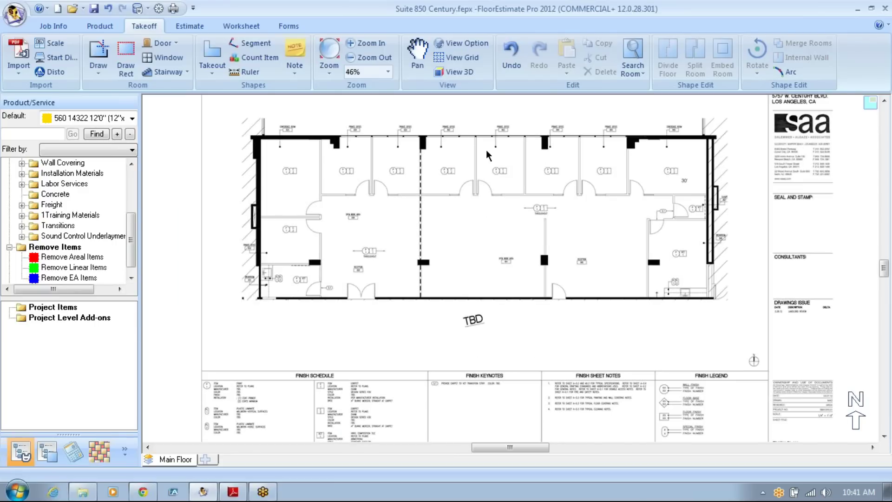
{"action": "scroll", "coordinate": [486, 151], "scroll_direction": "up", "scroll_amount": 5}
{"action": "scroll", "coordinate": [501, 344], "scroll_direction": "up", "scroll_amount": 3}
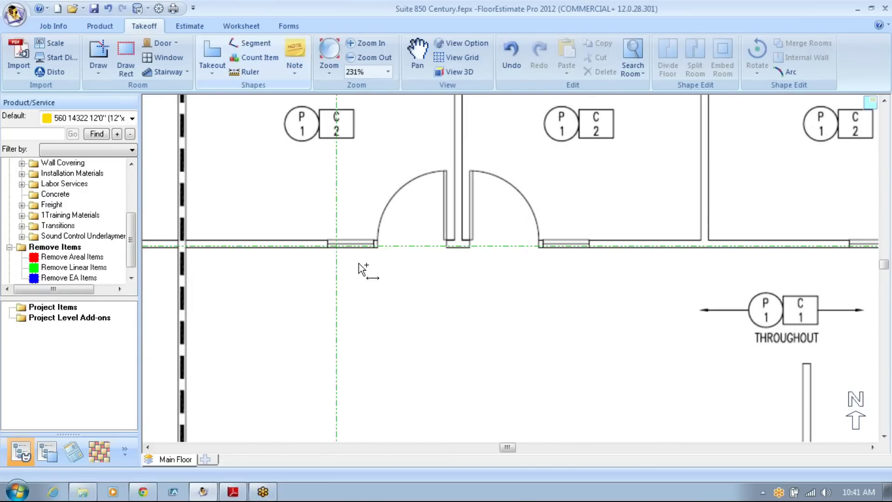
{"action": "left_click", "coordinate": [378, 263]}
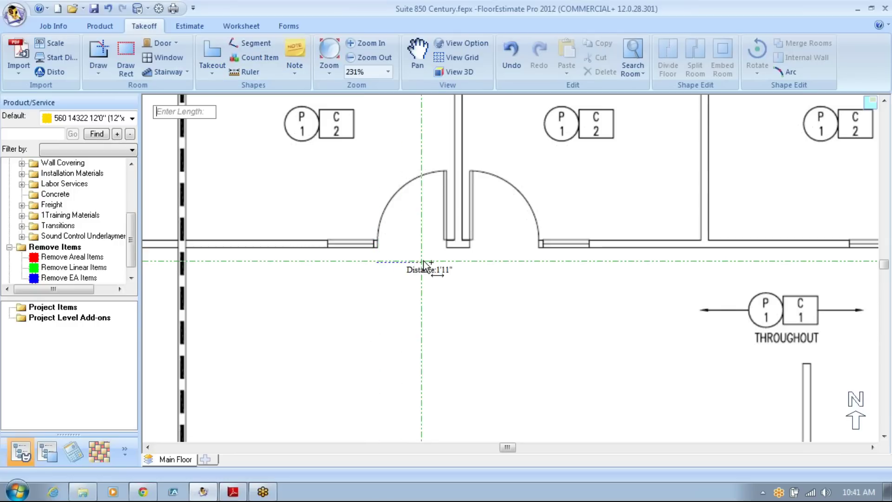
{"action": "left_click", "coordinate": [448, 263]}
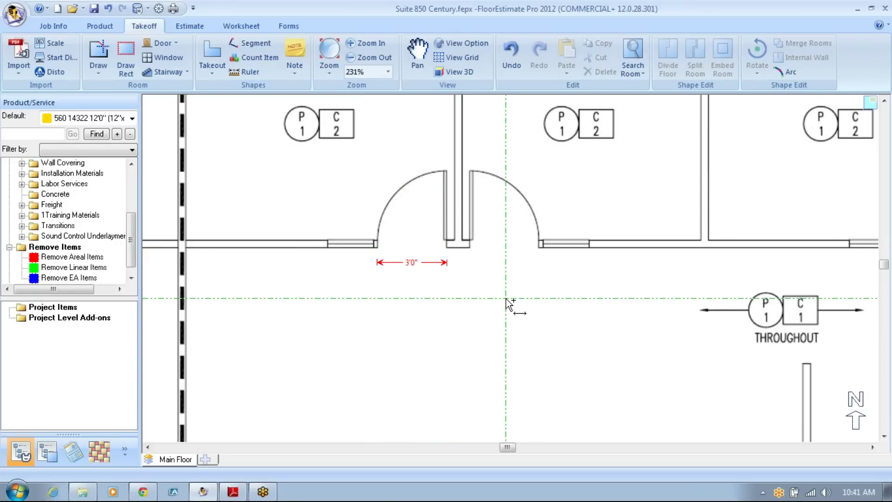
Examine the blueprint scale option in the takeoff scale settings, and close the settings without applying a scale.
{"action": "scroll", "coordinate": [509, 312], "scroll_direction": "down", "scroll_amount": 4}
{"action": "scroll", "coordinate": [511, 297], "scroll_direction": "down", "scroll_amount": 1}
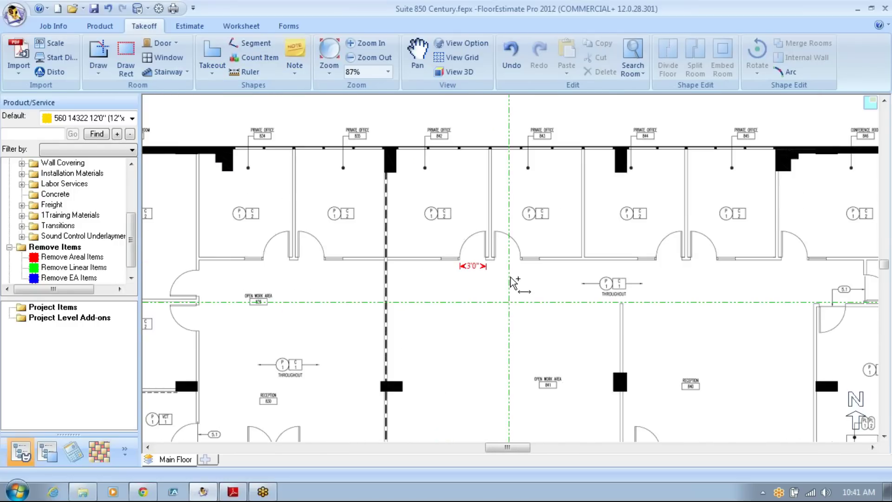
{"action": "scroll", "coordinate": [384, 242], "scroll_direction": "down", "scroll_amount": 1}
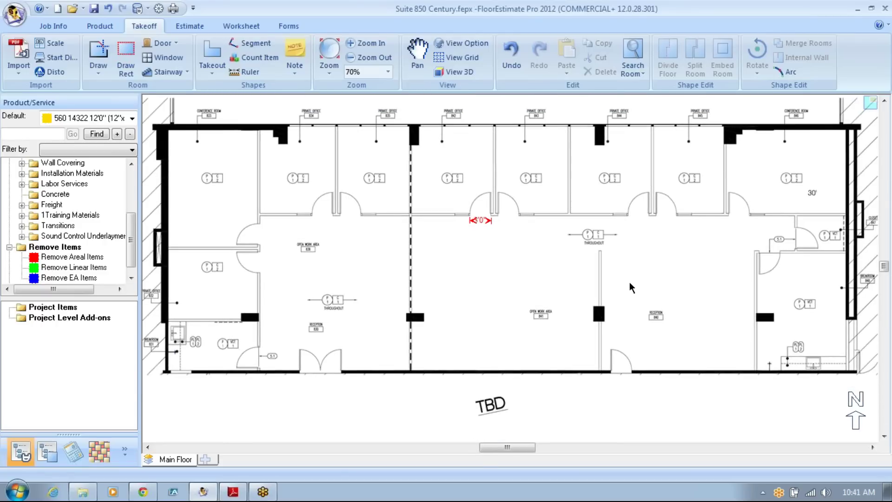
{"action": "right_click", "coordinate": [629, 282]}
{"action": "left_click", "coordinate": [663, 253]}
{"action": "right_click", "coordinate": [499, 237]}
{"action": "left_click", "coordinate": [475, 249]}
{"action": "right_click", "coordinate": [478, 243]}
{"action": "left_click", "coordinate": [547, 265]}
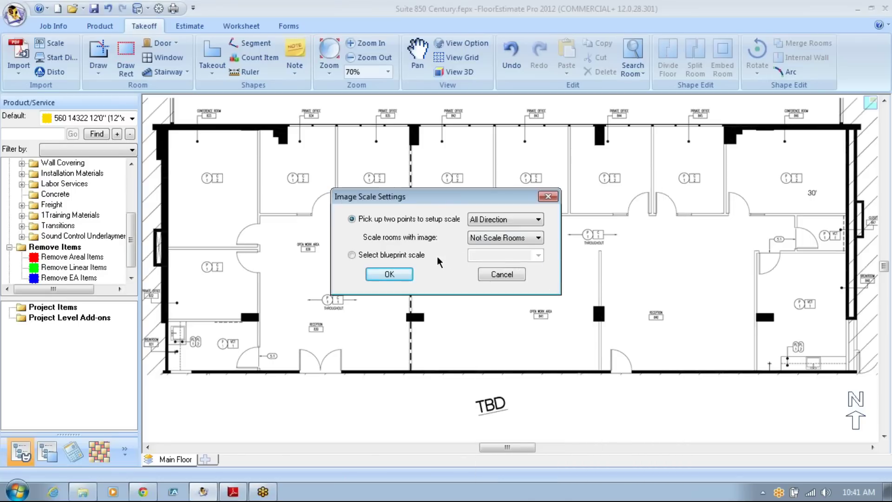
{"action": "left_click", "coordinate": [412, 259]}
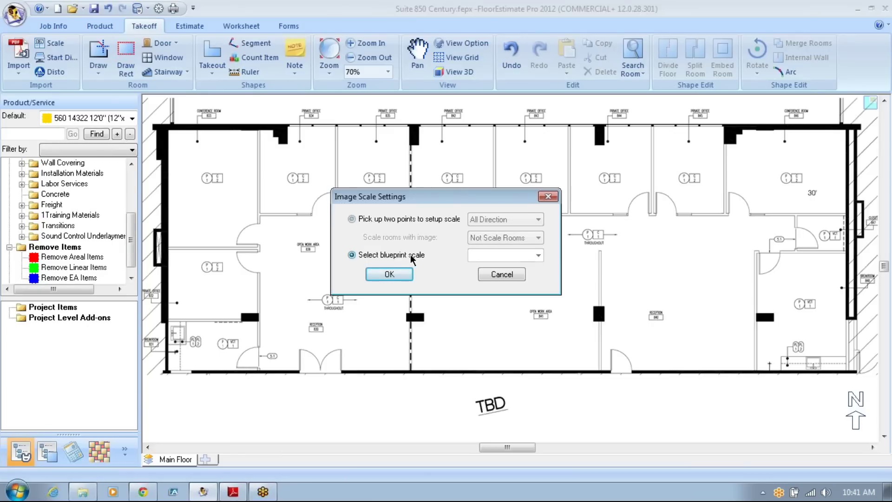
{"action": "left_click", "coordinate": [539, 255]}
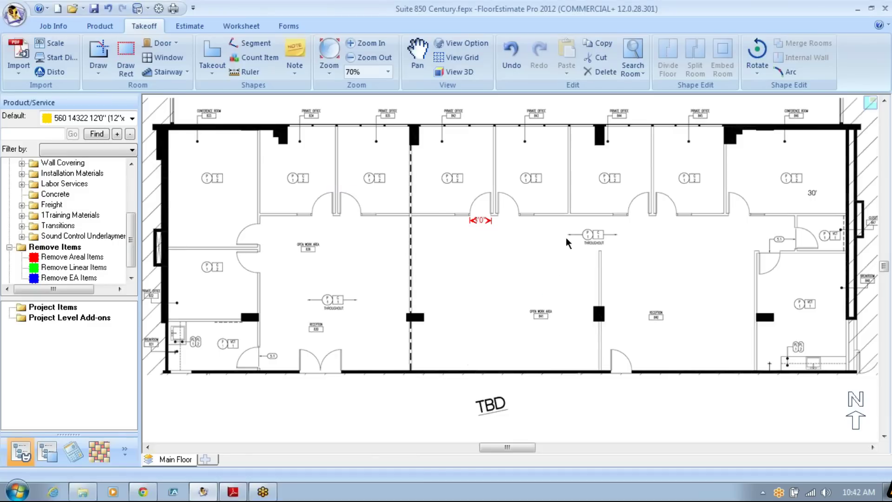
Unlock the plan and open its arbitrary rotation settings, and cancel without entering an angle.
{"action": "right_click", "coordinate": [574, 205]}
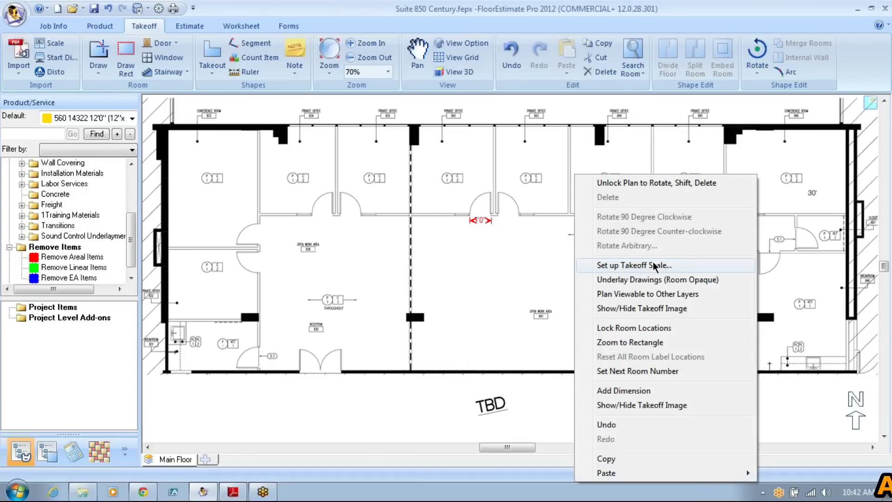
{"action": "left_click", "coordinate": [503, 259]}
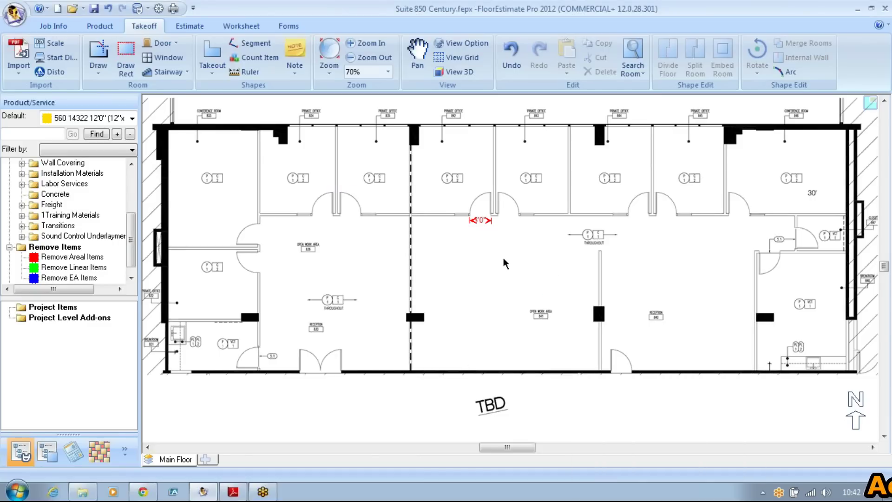
{"action": "right_click", "coordinate": [524, 175]}
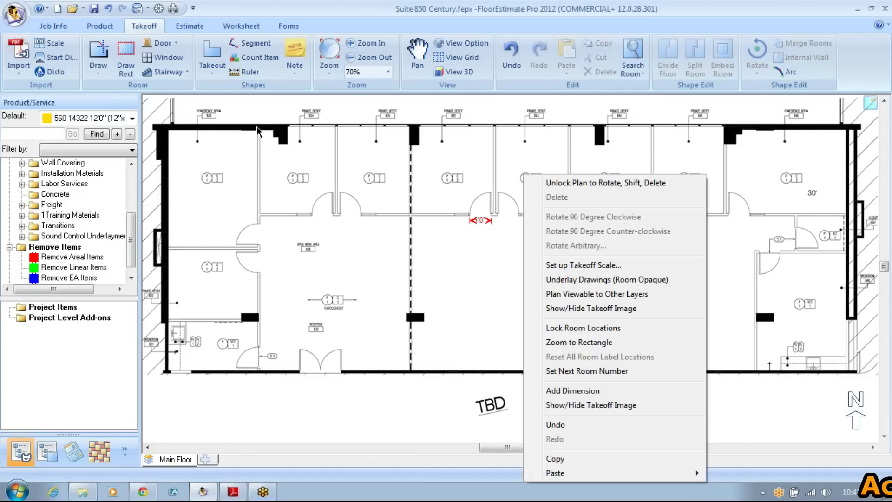
{"action": "left_click", "coordinate": [595, 182]}
{"action": "right_click", "coordinate": [596, 182]}
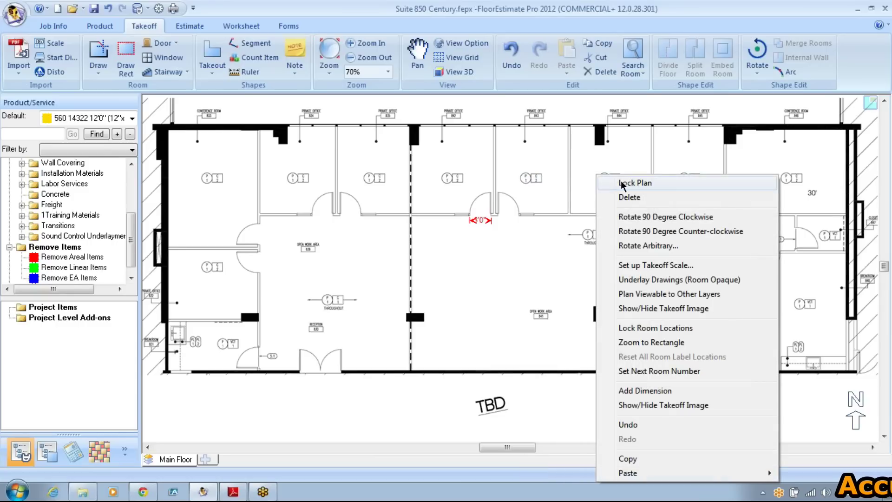
{"action": "left_click", "coordinate": [640, 246]}
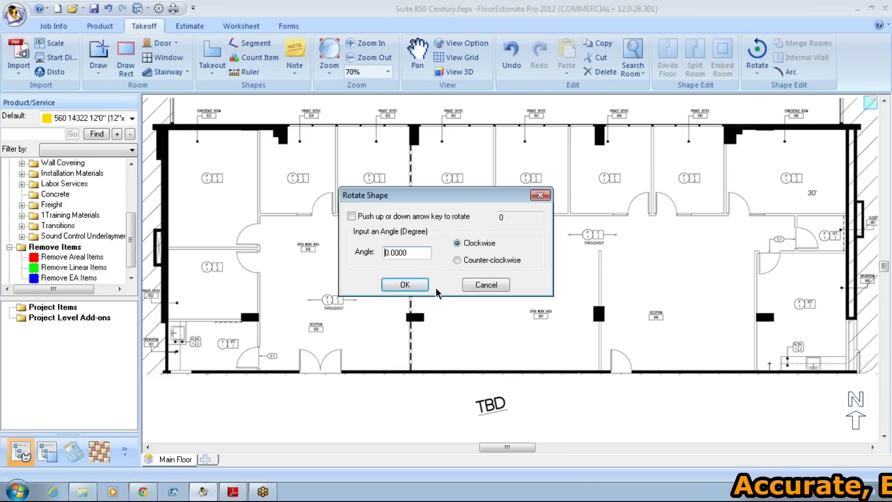
{"action": "left_click", "coordinate": [498, 285]}
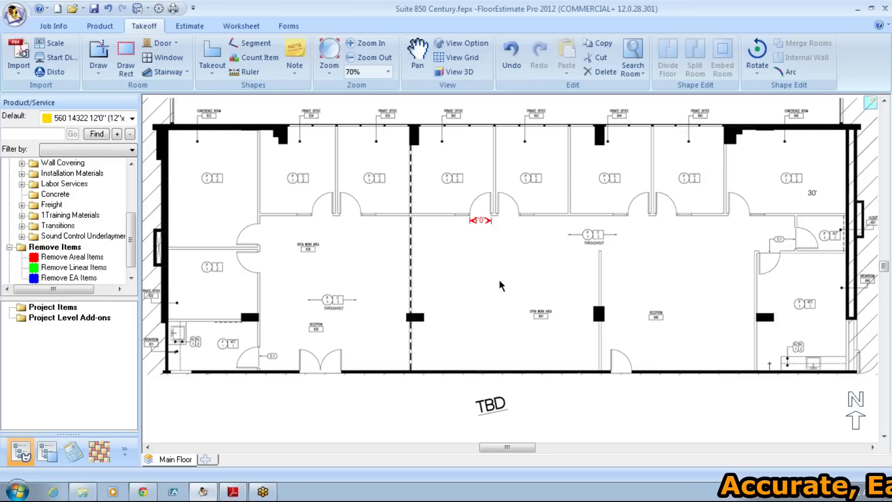
Switch the plan between locked and unlocked while reviewing its 90-degree rotation options, and leave it locked.
{"action": "right_click", "coordinate": [536, 219]}
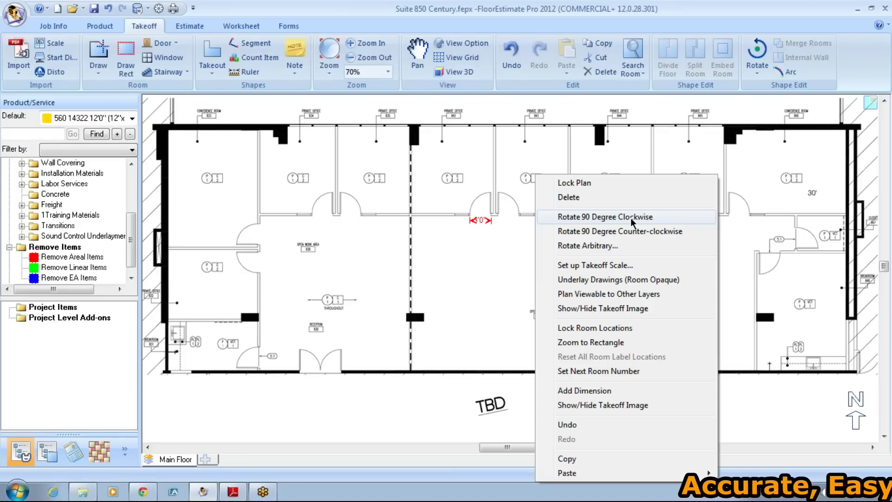
{"action": "left_click", "coordinate": [593, 184]}
{"action": "right_click", "coordinate": [593, 183]}
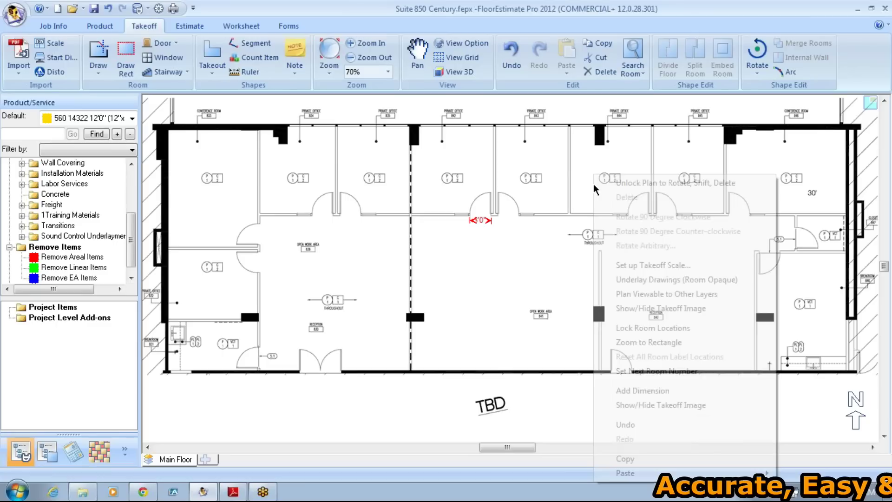
{"action": "left_click", "coordinate": [646, 183]}
{"action": "right_click", "coordinate": [647, 186]}
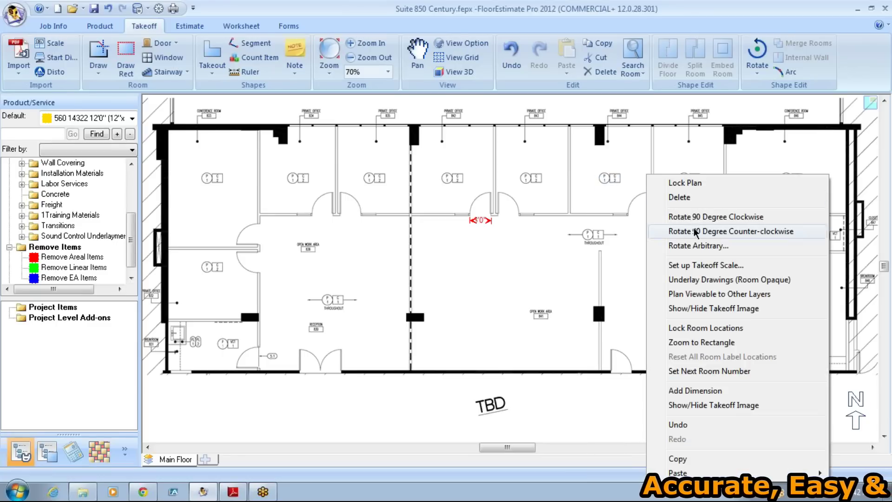
{"action": "right_click", "coordinate": [589, 213]}
{"action": "left_click", "coordinate": [585, 215]}
{"action": "right_click", "coordinate": [587, 201]}
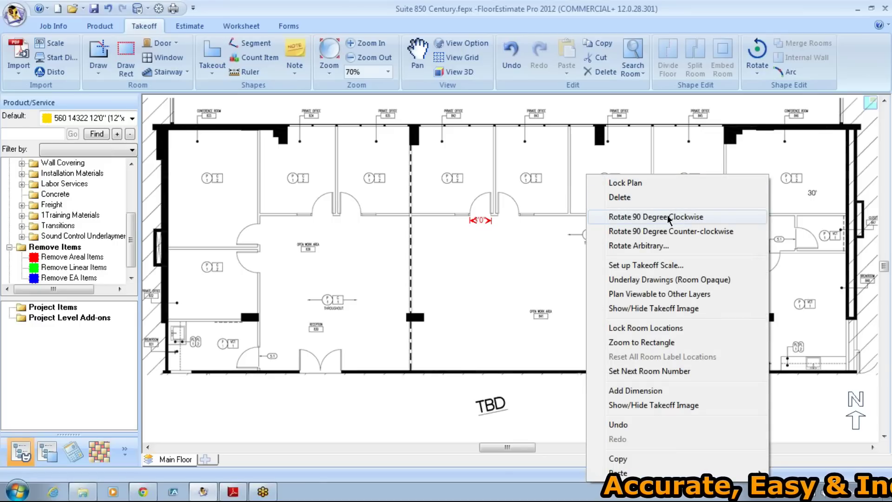
{"action": "left_click", "coordinate": [635, 184]}
{"action": "right_click", "coordinate": [635, 182]}
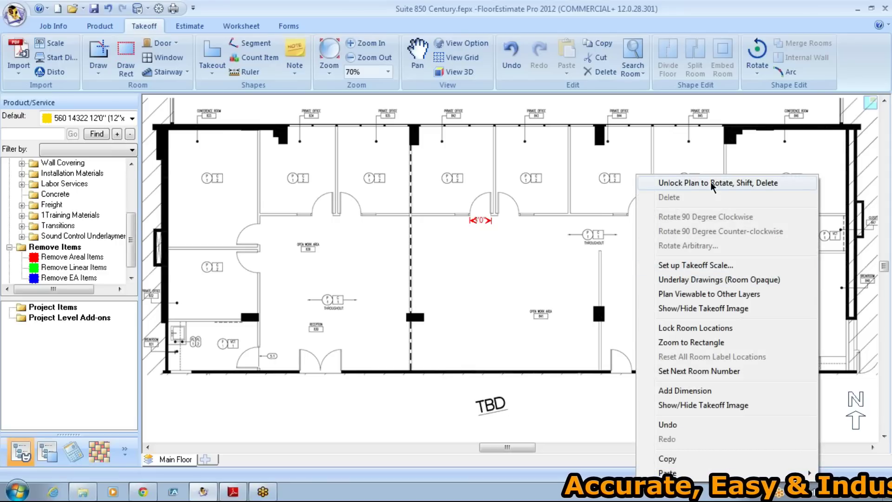
{"action": "left_click", "coordinate": [608, 183]}
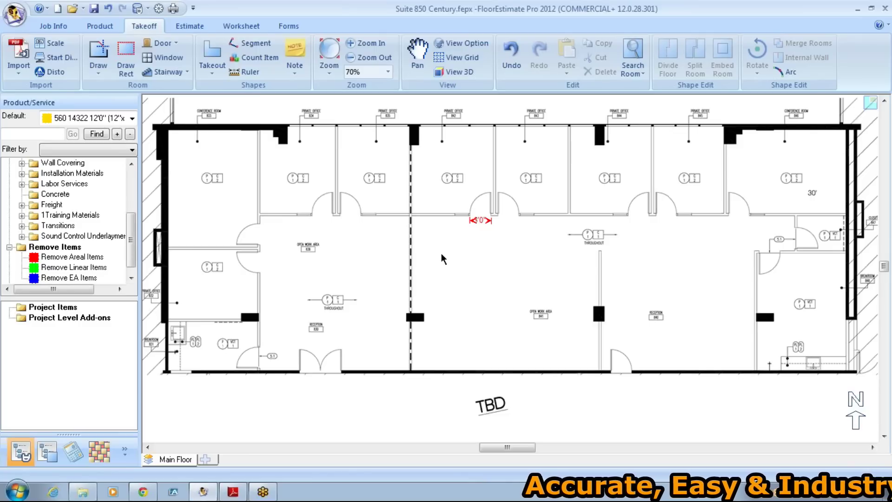
{"action": "mouse_move", "coordinate": [441, 254]}
{"action": "left_mouse_down"}
{"action": "mouse_move", "coordinate": [464, 277]}
{"action": "mouse_move", "coordinate": [453, 268]}
{"action": "left_mouse_up"}
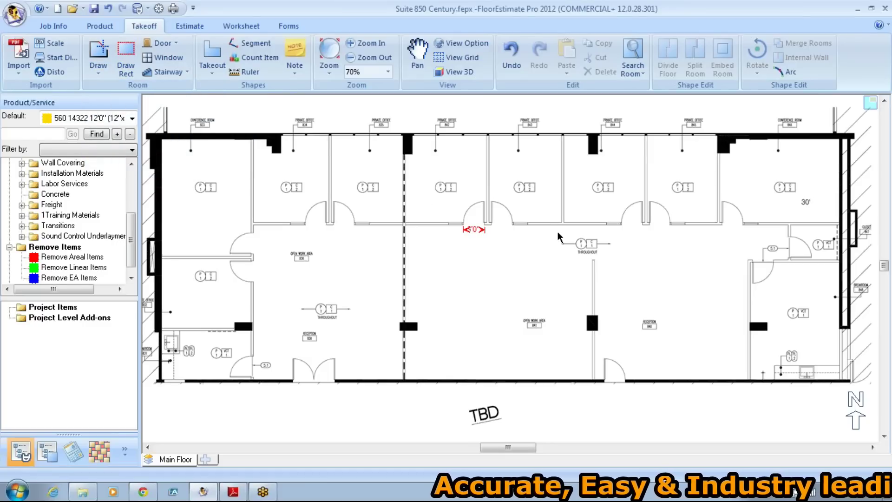
{"action": "left_click", "coordinate": [98, 72]}
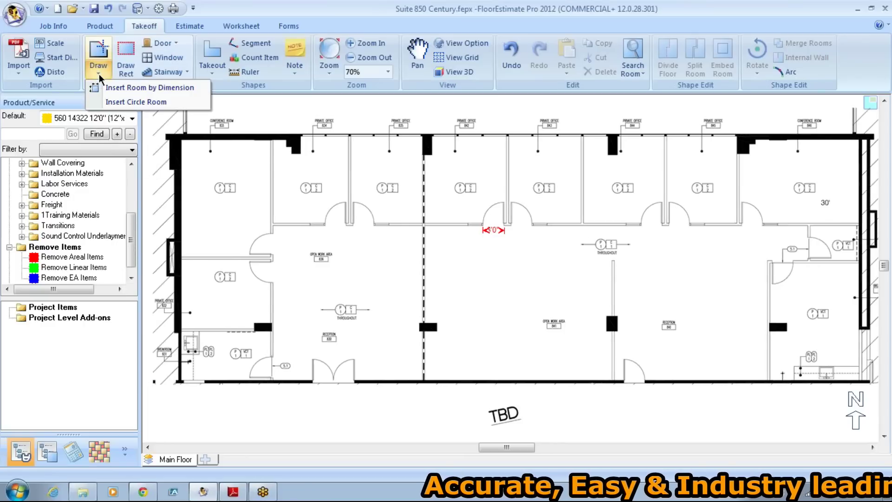
{"action": "left_click", "coordinate": [135, 88]}
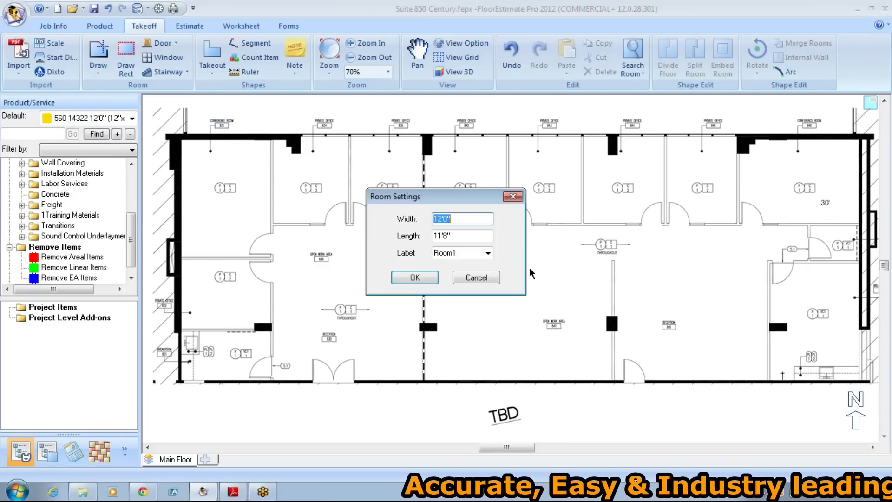
{"action": "left_click", "coordinate": [512, 197]}
Insert a room by dimension, 15' wide and 30' long and labelled Room1, in the empty area beside the plan.
{"action": "left_click_drag", "start_coordinate": [571, 260], "coordinate": [765, 245]}
{"action": "left_click", "coordinate": [486, 274]}
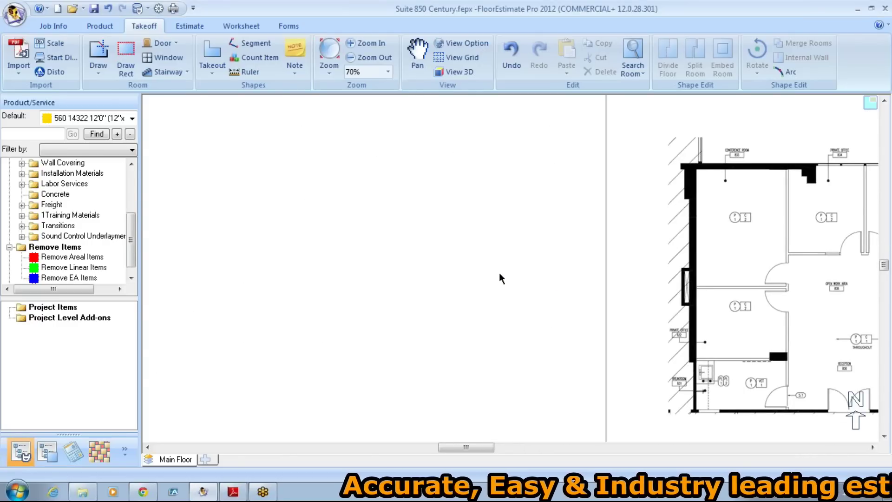
{"action": "left_click_drag", "start_coordinate": [500, 274], "coordinate": [746, 279]}
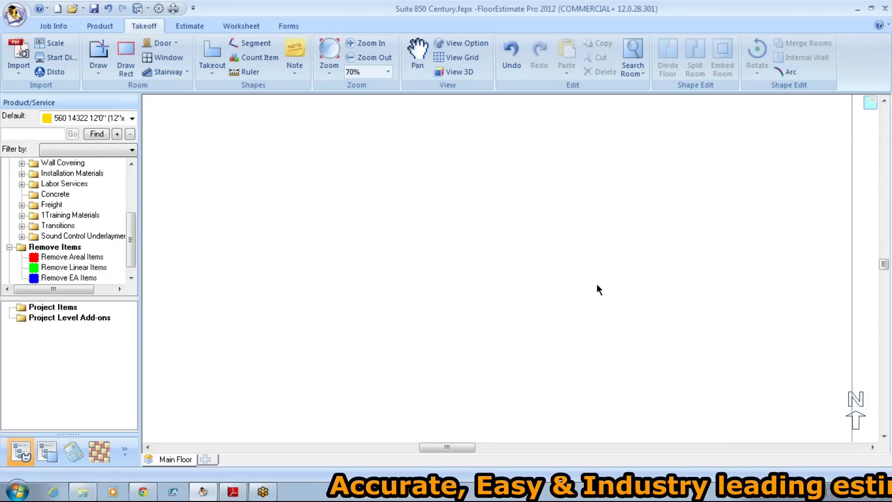
{"action": "left_click", "coordinate": [97, 74]}
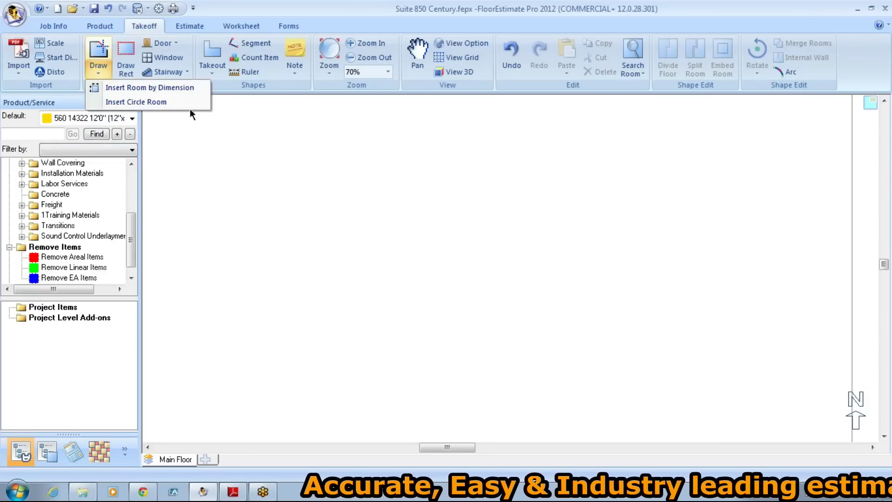
{"action": "left_click", "coordinate": [145, 88]}
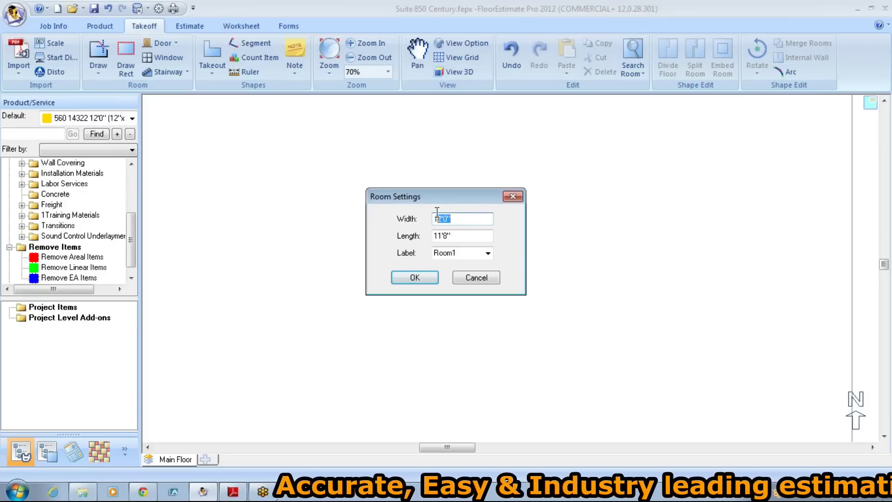
{"action": "type", "text": "15'"}
{"action": "key", "text": "Tab"}
{"action": "type", "text": "30"}
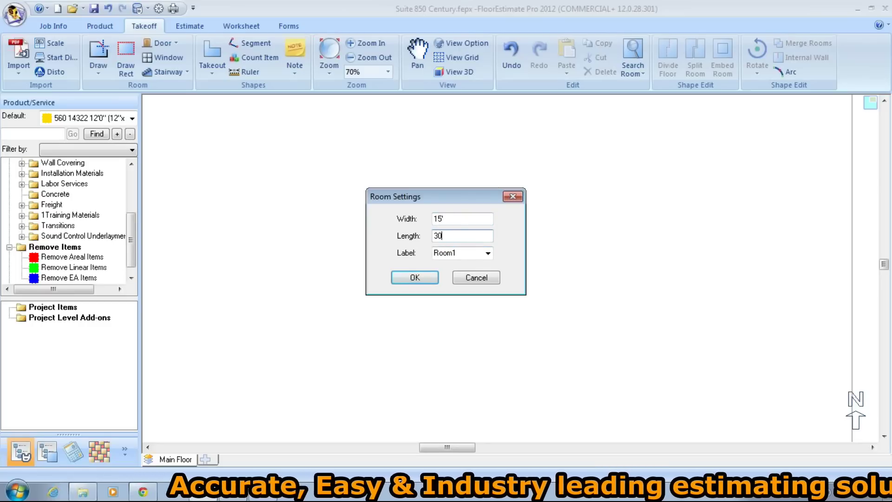
{"action": "type", "text": "'"}
{"action": "key", "text": "Tab"}
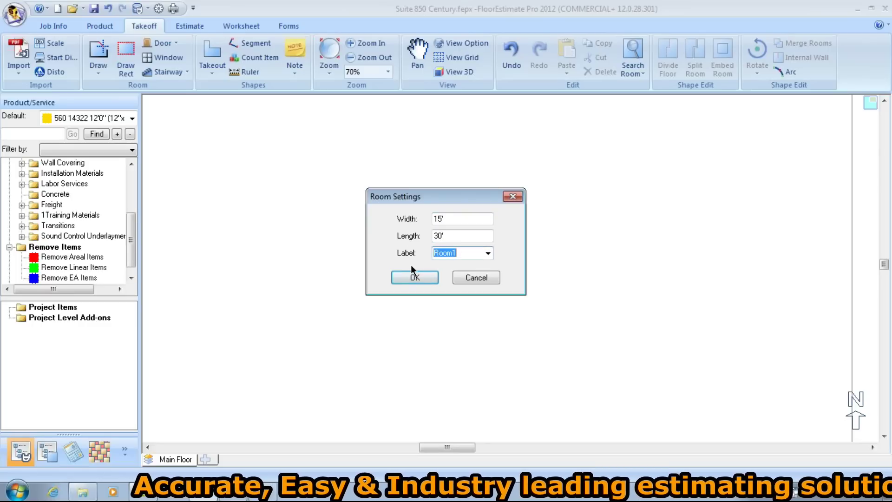
{"action": "left_click", "coordinate": [429, 278]}
{"action": "left_click", "coordinate": [206, 116]}
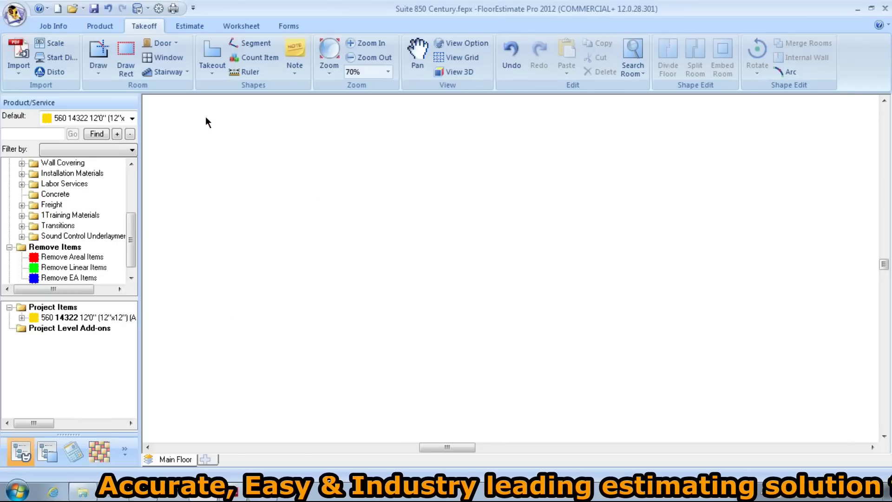
Insert a second room by dimension, 11'5" wide and 20' long and labelled Master Bdrm, beside Room1.
{"action": "left_click", "coordinate": [96, 70]}
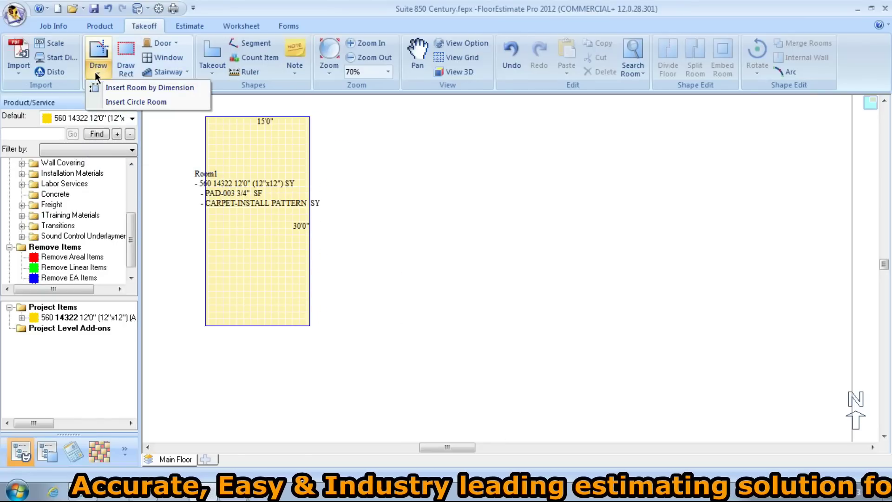
{"action": "left_click", "coordinate": [118, 86]}
{"action": "type", "text": "11"}
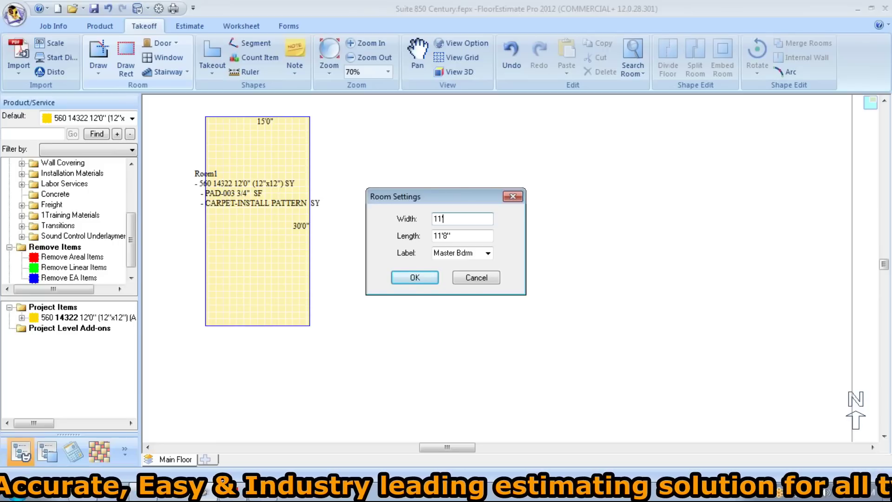
{"action": "type", "text": "'5\""}
{"action": "key", "text": "Tab"}
{"action": "type", "text": "2"}
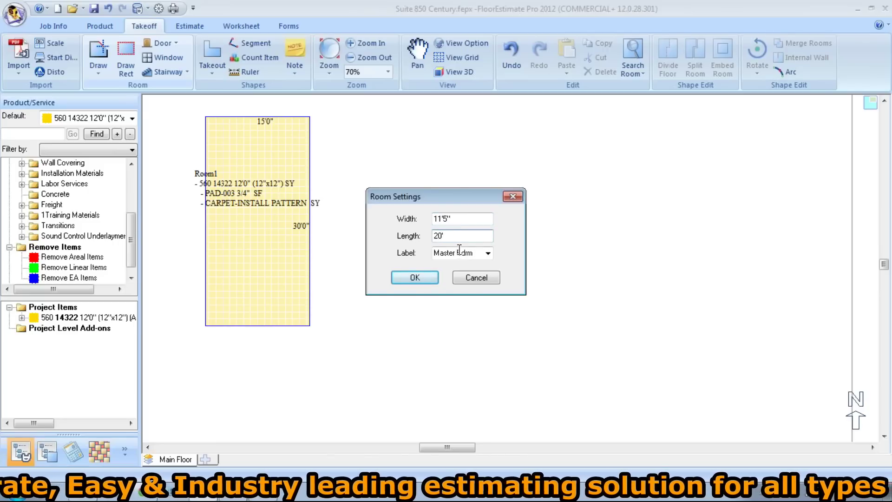
{"action": "left_click", "coordinate": [436, 281]}
{"action": "left_click", "coordinate": [355, 140]}
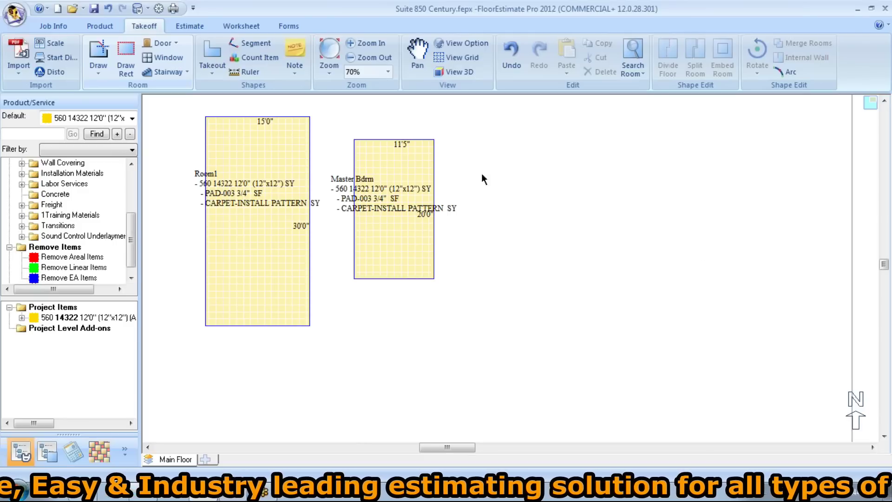
Select Room1 and the Master Bdrm room together and delete them.
{"action": "left_click", "coordinate": [97, 70]}
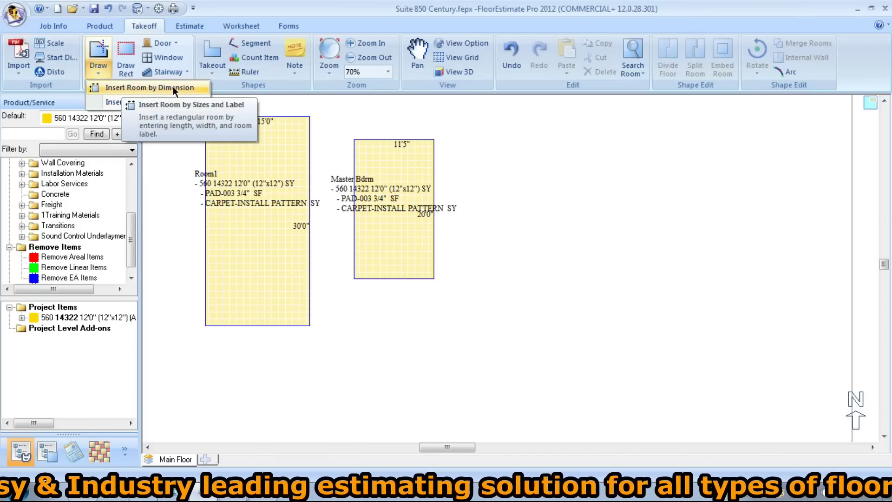
{"action": "left_click", "coordinate": [255, 149]}
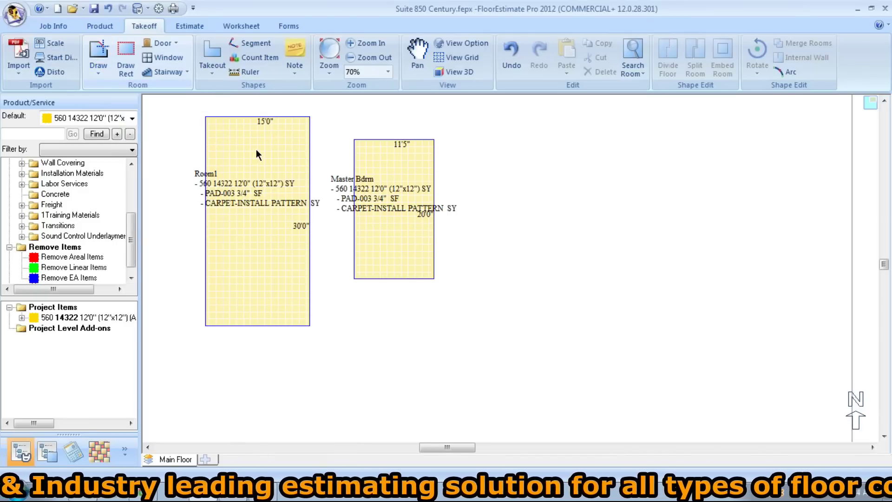
{"action": "left_click_drag", "start_coordinate": [258, 152], "coordinate": [265, 153]}
{"action": "left_click", "coordinate": [400, 172], "text": "ctrl"}
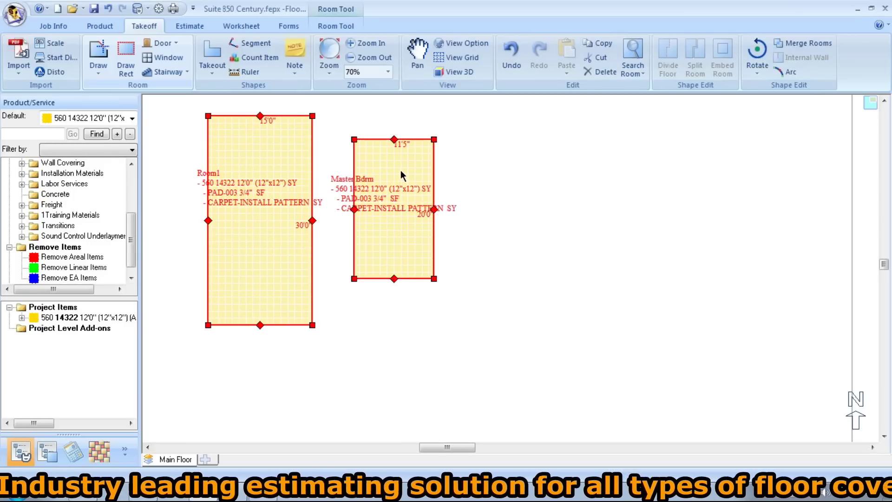
{"action": "key", "text": "Delete"}
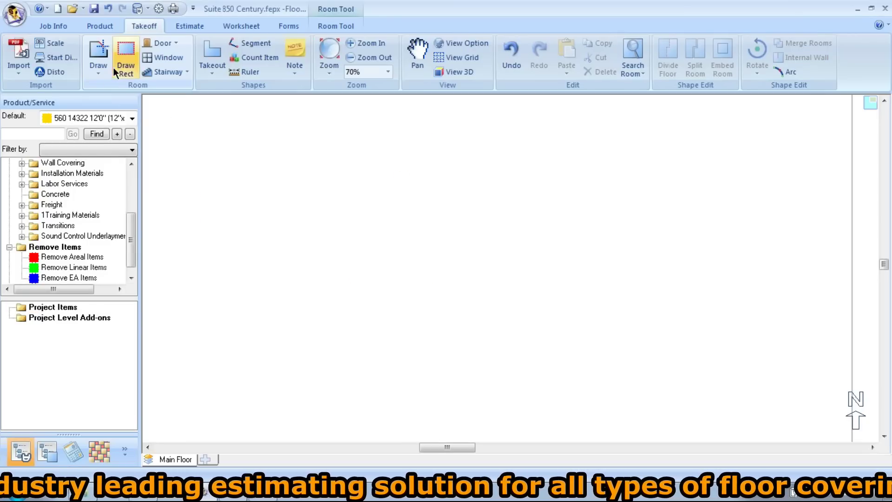
Draw two rectangular rooms in the empty area, one about 32'7" by 32'11" and a narrow one about 8'7" wide.
{"action": "left_click", "coordinate": [132, 49]}
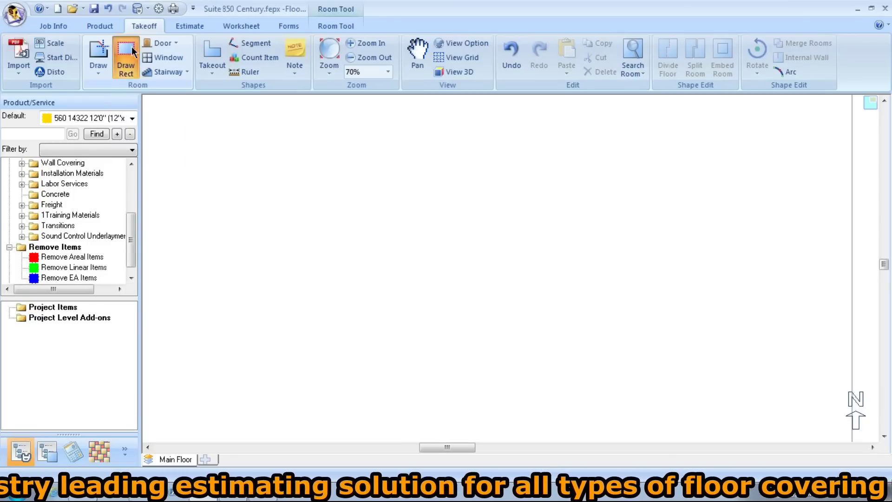
{"action": "left_click_drag", "start_coordinate": [229, 117], "coordinate": [456, 346]}
{"action": "mouse_move", "coordinate": [522, 191]}
{"action": "left_mouse_down"}
{"action": "mouse_move", "coordinate": [571, 301]}
{"action": "mouse_move", "coordinate": [593, 301]}
{"action": "mouse_move", "coordinate": [582, 302]}
{"action": "left_mouse_up"}
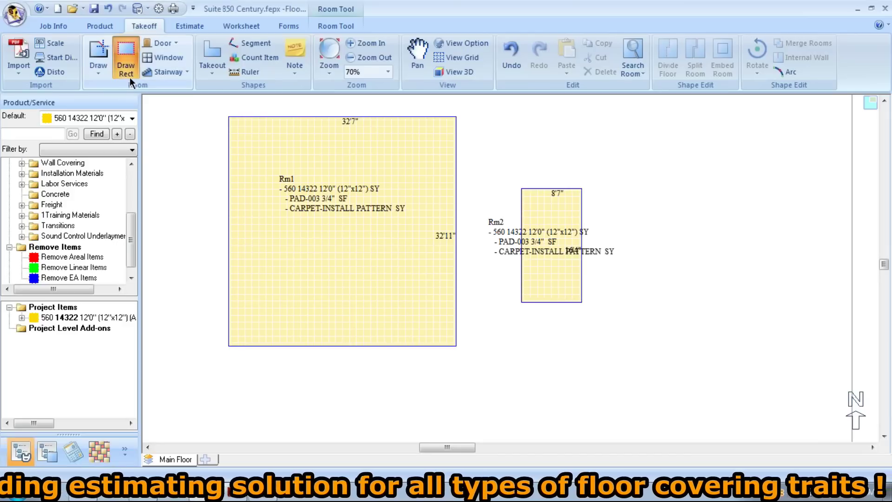
Draw an L-shaped room about 27'10" by 24'6" with the freehand Draw tool, beside the narrow rectangular room.
{"action": "left_click", "coordinate": [99, 69]}
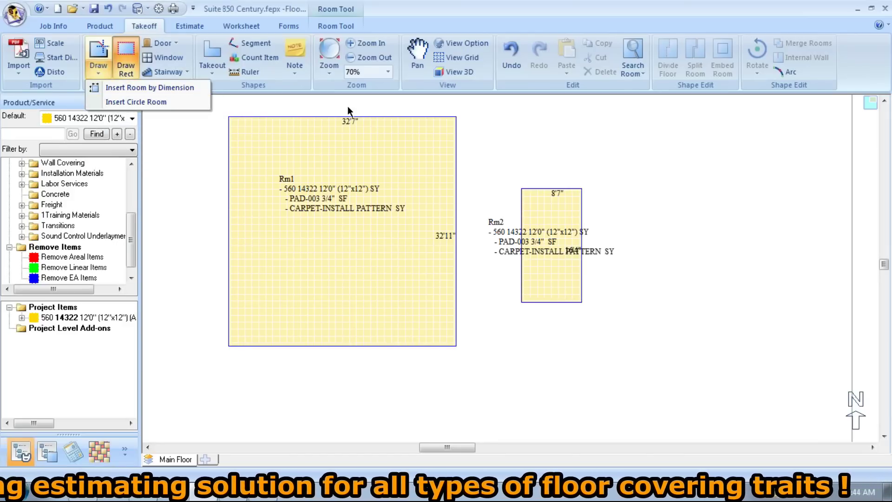
{"action": "left_click", "coordinate": [94, 65]}
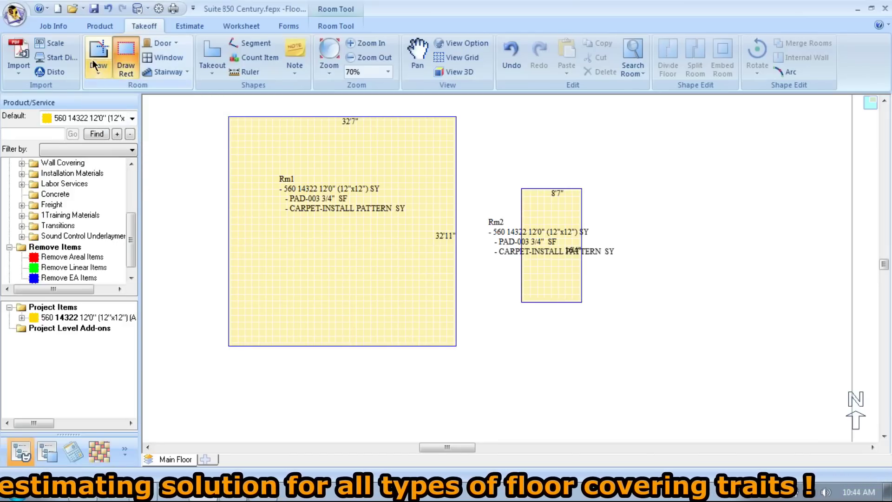
{"action": "left_click", "coordinate": [95, 65]}
{"action": "left_click", "coordinate": [460, 131]}
{"action": "left_click", "coordinate": [460, 209]}
{"action": "left_click", "coordinate": [510, 209]}
{"action": "left_click", "coordinate": [510, 301]}
{"action": "left_click", "coordinate": [655, 301]}
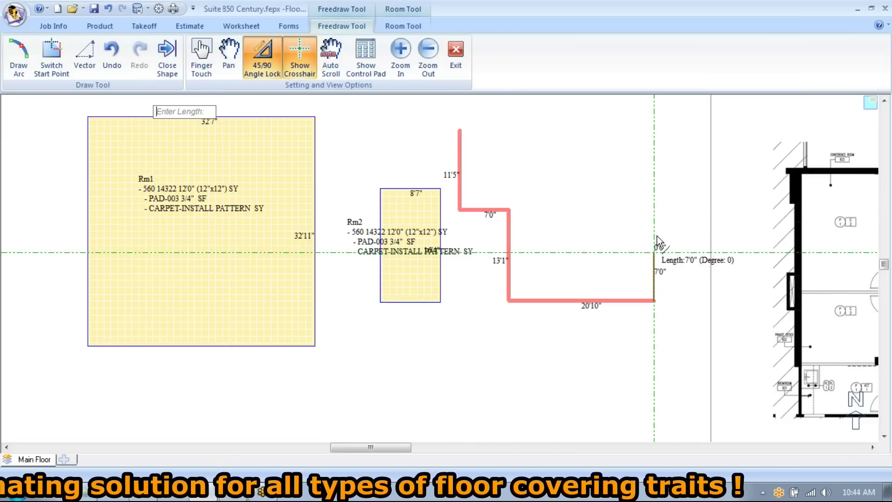
{"action": "double_click", "coordinate": [654, 130]}
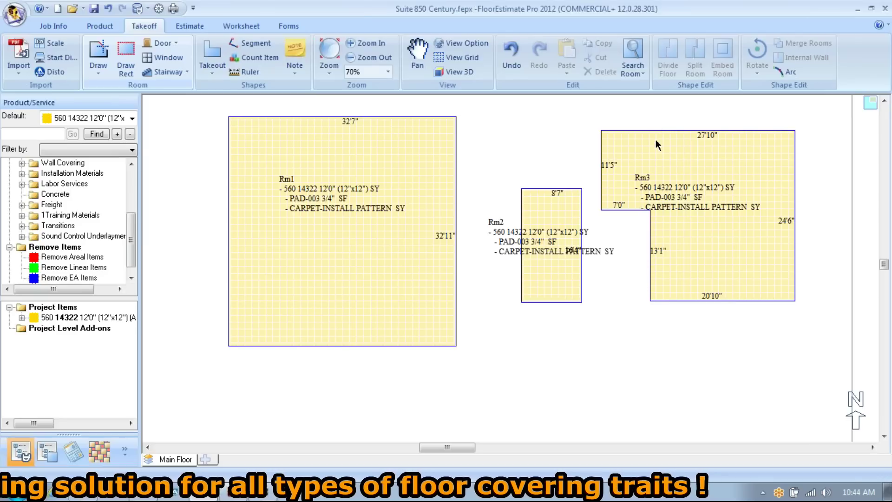
Delete the L-shaped room and the two rectangular rooms from the empty area.
{"action": "left_click", "coordinate": [656, 141]}
{"action": "key", "text": "Delete"}
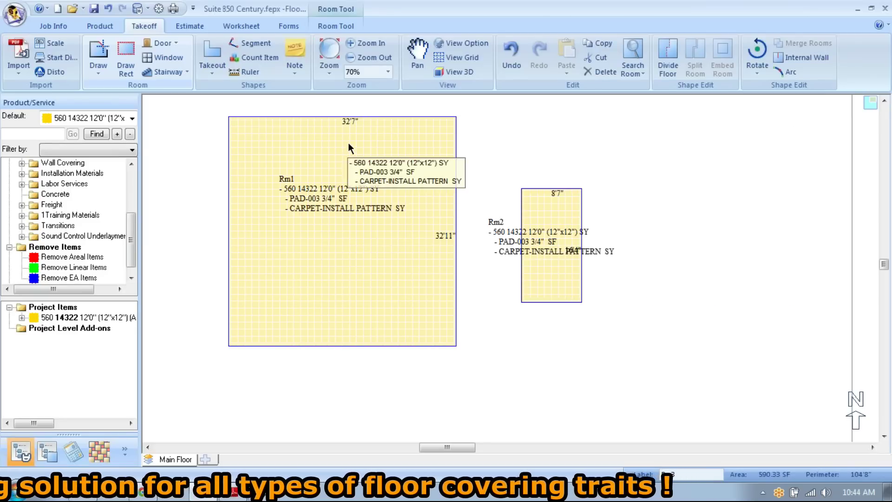
{"action": "left_click", "coordinate": [349, 144]}
{"action": "key", "text": "Delete"}
{"action": "left_click", "coordinate": [545, 214]}
{"action": "key", "text": "Delete"}
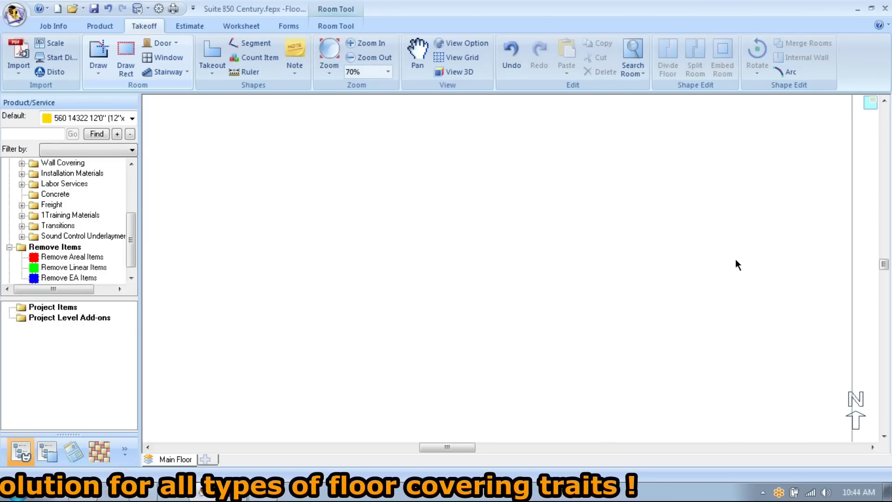
Draw rectangular rooms over private office 835, about 10'4" by 12'6", and private office 843, about 10'5" by 12'6".
{"action": "scroll", "coordinate": [735, 258], "scroll_direction": "right", "scroll_amount": 10}
{"action": "scroll", "coordinate": [523, 241], "scroll_direction": "up", "scroll_amount": 4}
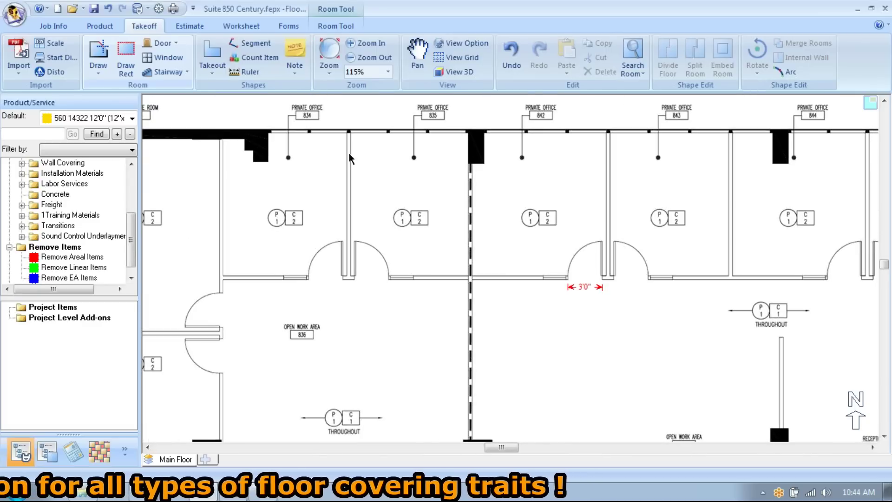
{"action": "left_click_drag", "start_coordinate": [618, 253], "coordinate": [596, 255]}
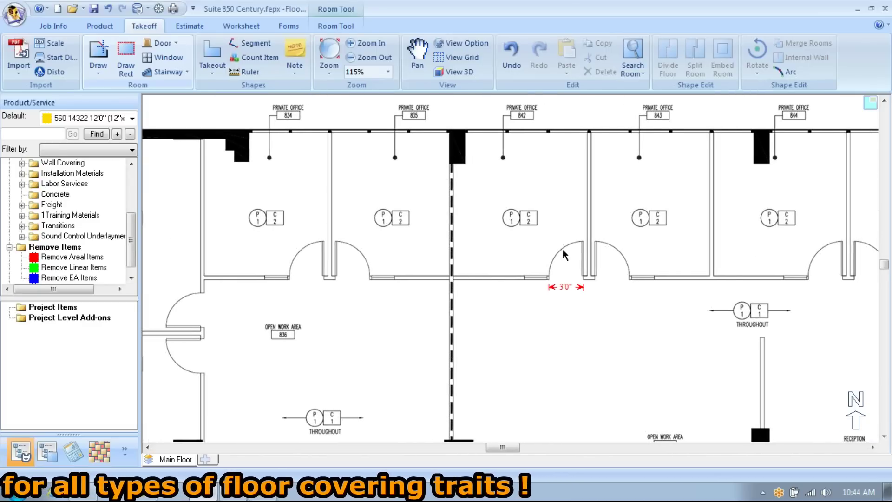
{"action": "left_click", "coordinate": [124, 52]}
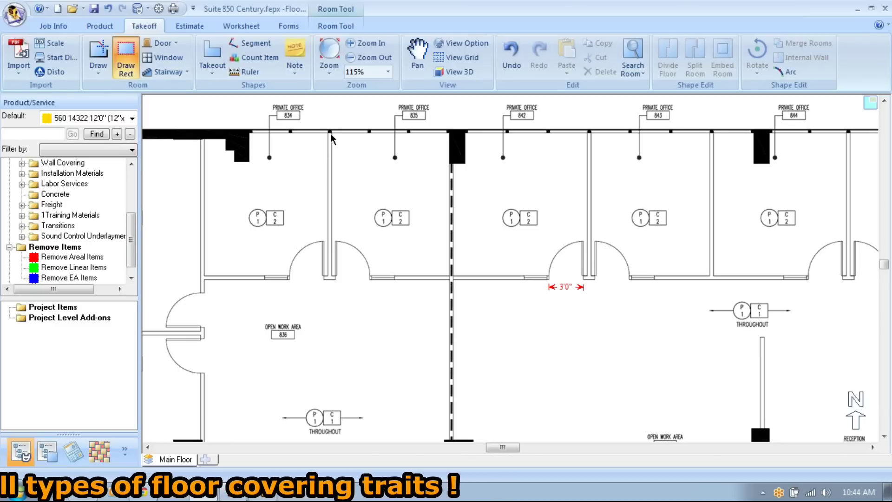
{"action": "left_click_drag", "start_coordinate": [332, 134], "coordinate": [450, 276]}
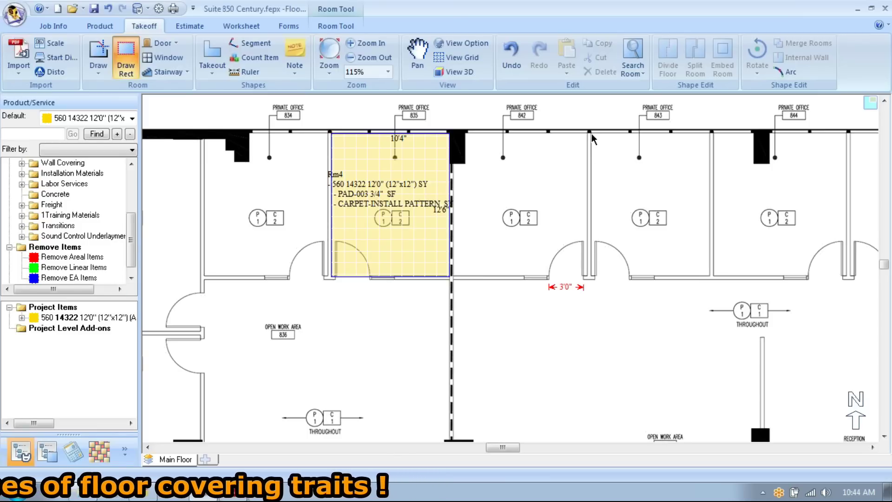
{"action": "left_click_drag", "start_coordinate": [591, 134], "coordinate": [709, 275]}
Draw rectangular rooms over private office 845, about 10'0" by 12'4", and closet 847, about 6'10" by 5'0".
{"action": "scroll", "coordinate": [763, 297], "scroll_direction": "right", "scroll_amount": 5}
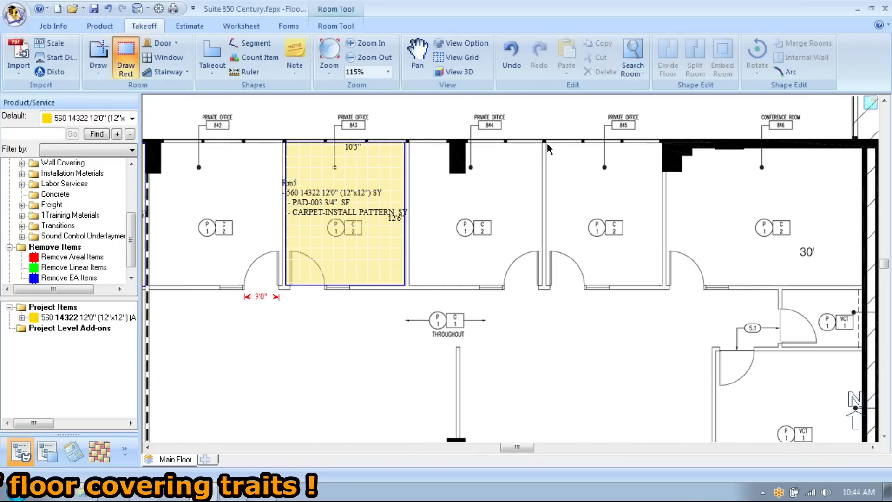
{"action": "mouse_move", "coordinate": [548, 144]}
{"action": "left_mouse_down"}
{"action": "mouse_move", "coordinate": [584, 253]}
{"action": "mouse_move", "coordinate": [663, 286]}
{"action": "left_mouse_up"}
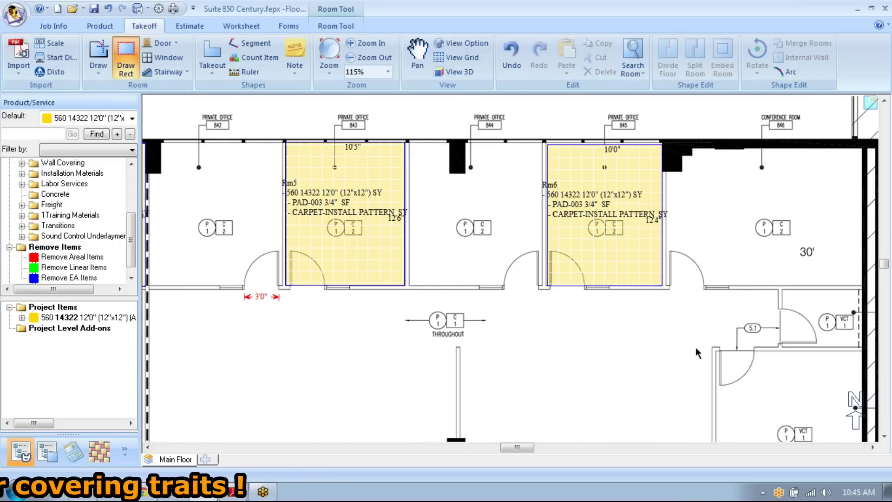
{"action": "left_click_drag", "start_coordinate": [653, 347], "coordinate": [530, 252]}
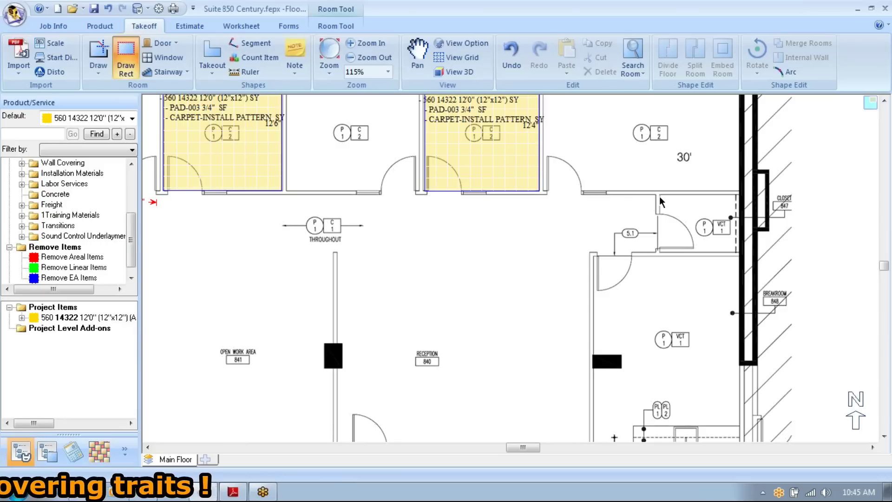
{"action": "left_click_drag", "start_coordinate": [659, 194], "coordinate": [737, 251]}
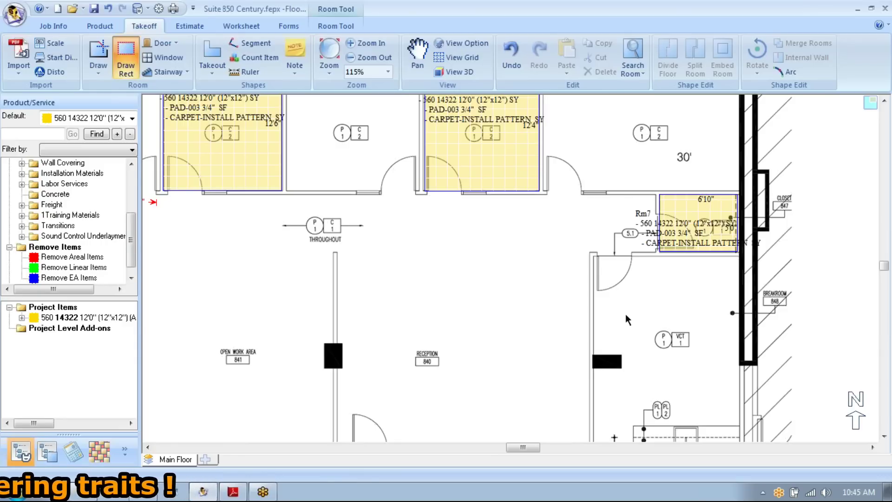
Draw a rectangular room about 12'11" by 16'9" over conference room 833.
{"action": "left_click_drag", "start_coordinate": [627, 316], "coordinate": [814, 262]}
{"action": "left_click_drag", "start_coordinate": [433, 234], "coordinate": [492, 316]}
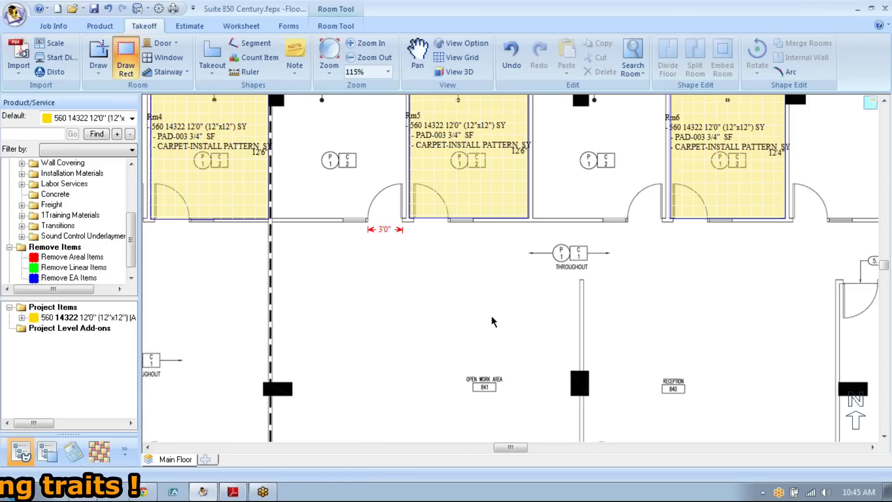
{"action": "left_click_drag", "start_coordinate": [416, 259], "coordinate": [447, 293]}
{"action": "left_click_drag", "start_coordinate": [387, 286], "coordinate": [470, 367]}
{"action": "left_click_drag", "start_coordinate": [282, 345], "coordinate": [718, 277]}
{"action": "mouse_move", "coordinate": [418, 131]}
{"action": "left_mouse_down"}
{"action": "mouse_move", "coordinate": [440, 180]}
{"action": "mouse_move", "coordinate": [566, 320]}
{"action": "left_mouse_up"}
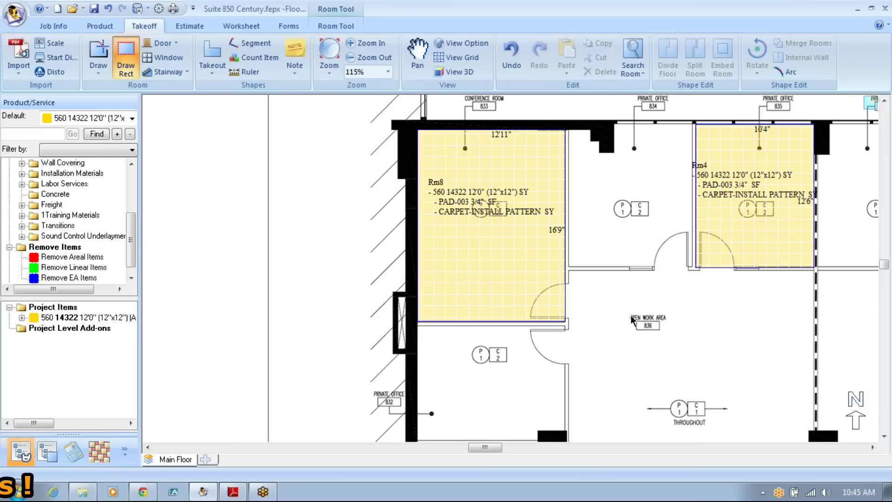
{"action": "left_click_drag", "start_coordinate": [629, 305], "coordinate": [479, 296]}
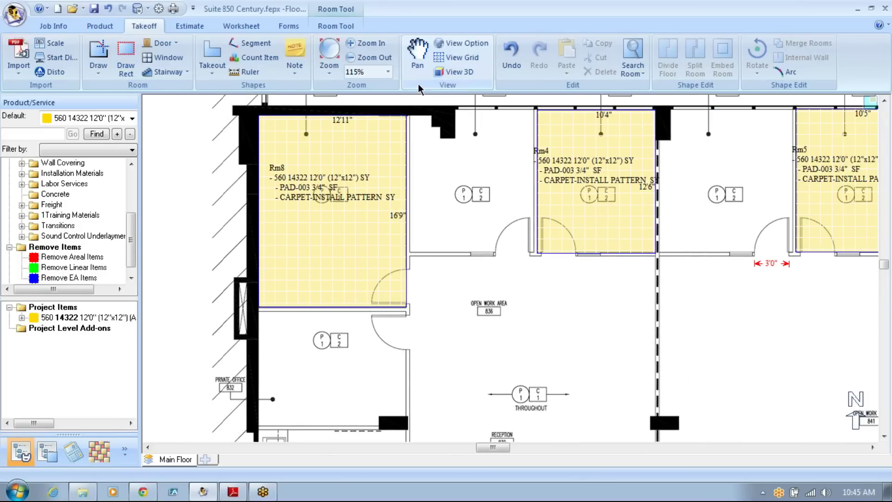
{"action": "left_click", "coordinate": [109, 50]}
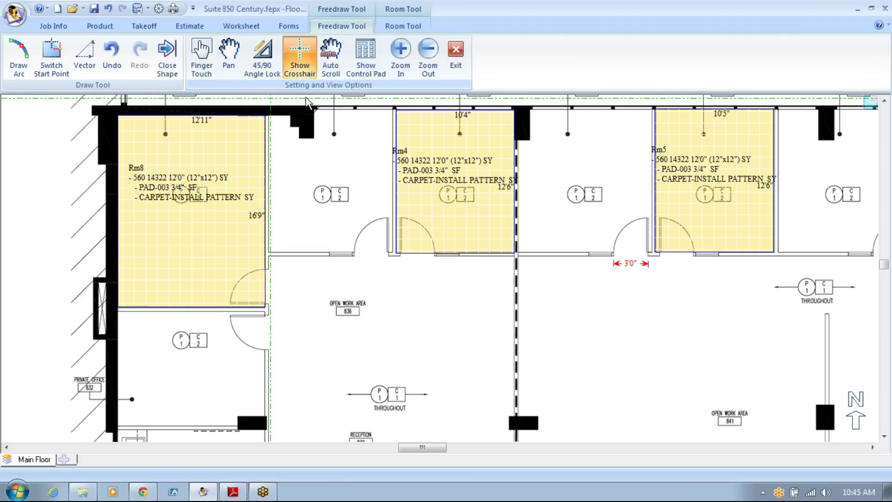
{"action": "left_click", "coordinate": [339, 149]}
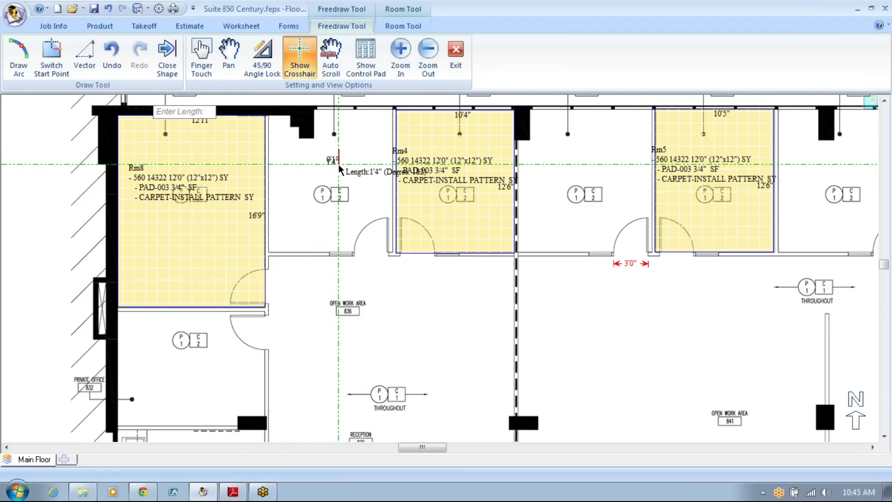
{"action": "key", "text": "Escape"}
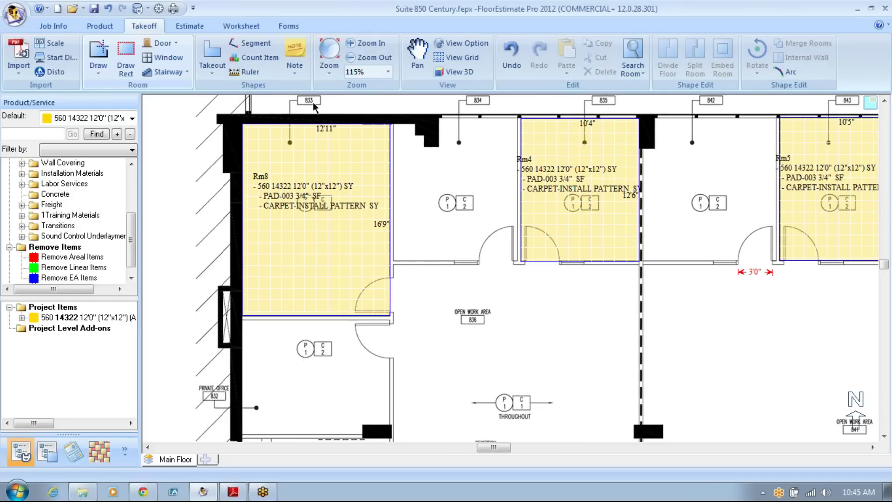
Freehand-draw a room over private office 834, following its walls and the stepped column corner, with a 12'1" wall beside conference room 833.
{"action": "left_click", "coordinate": [111, 50]}
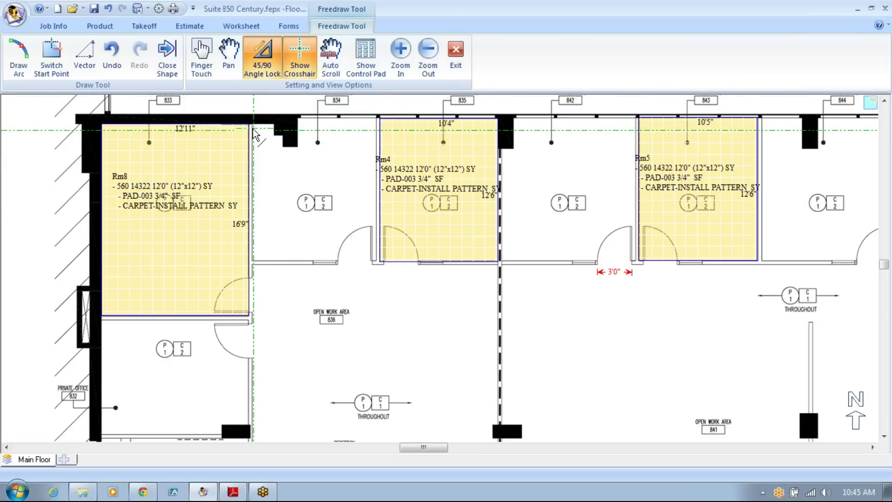
{"action": "left_click", "coordinate": [253, 125]}
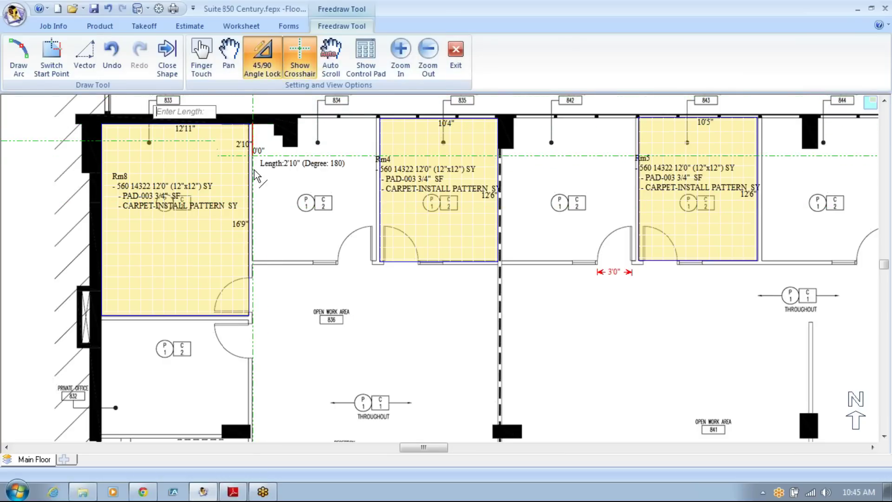
{"action": "left_click", "coordinate": [252, 262]}
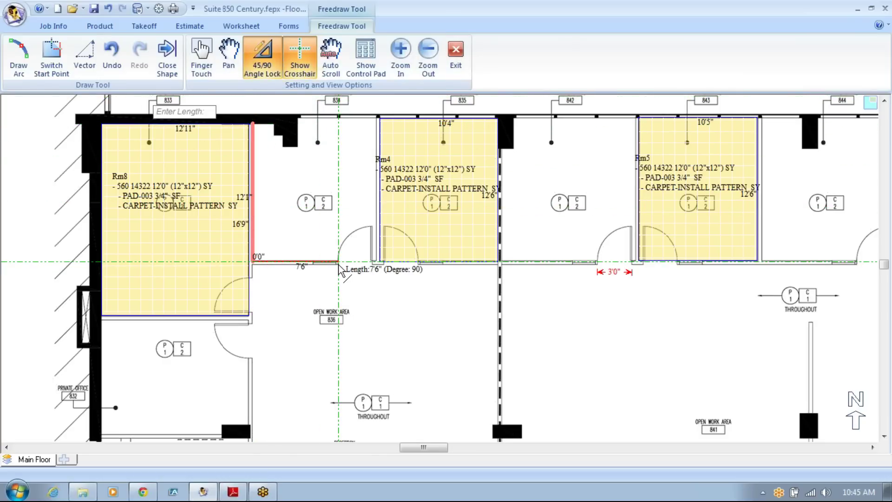
{"action": "left_click", "coordinate": [376, 262]}
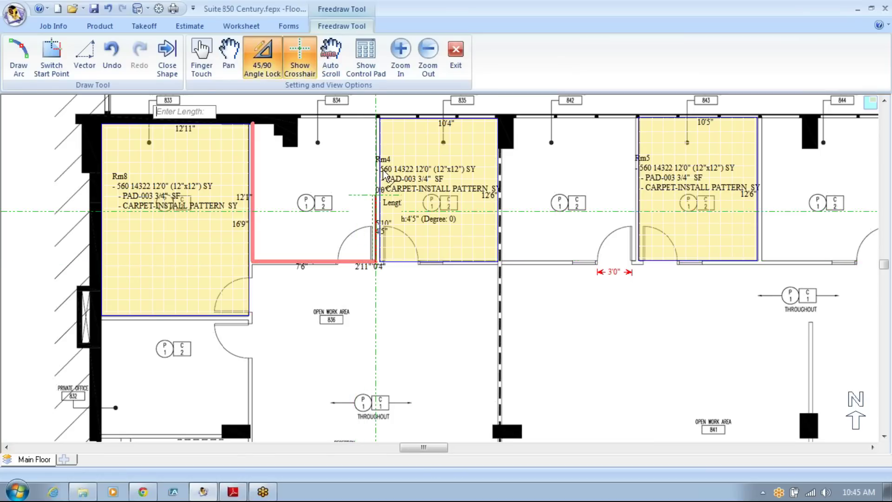
{"action": "left_click", "coordinate": [376, 118]}
{"action": "left_click", "coordinate": [299, 118]}
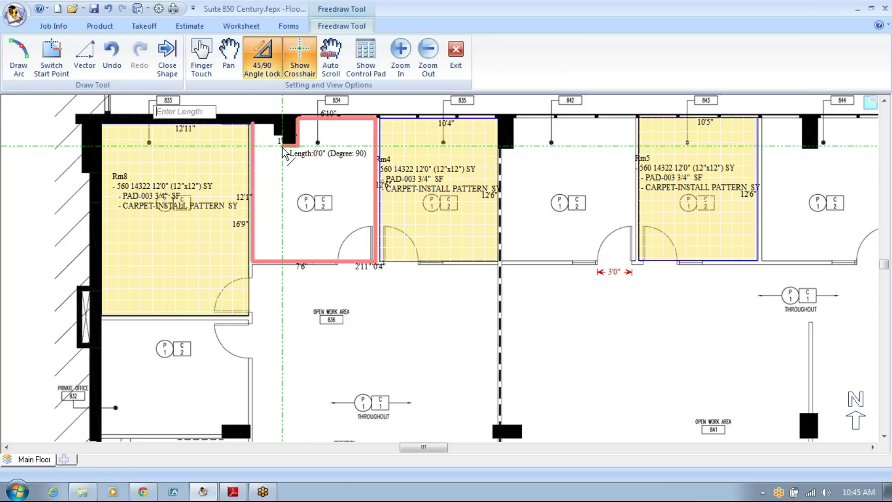
{"action": "left_click", "coordinate": [282, 136]}
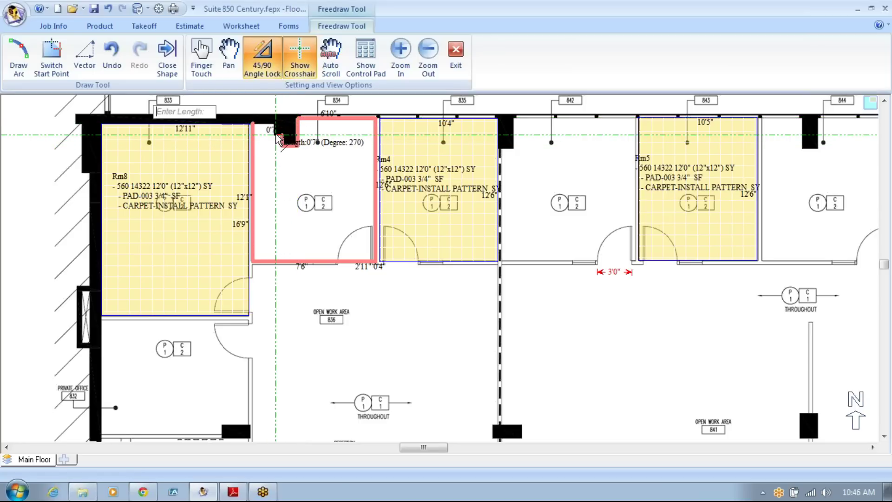
{"action": "left_click", "coordinate": [276, 134]}
{"action": "double_click", "coordinate": [273, 123]}
Turn on Auto Scroll and start tracing open work area 836 from its northwest corner, including the two 3'1" door recesses on the west wall.
{"action": "scroll", "coordinate": [551, 239], "scroll_direction": "down", "scroll_amount": 1}
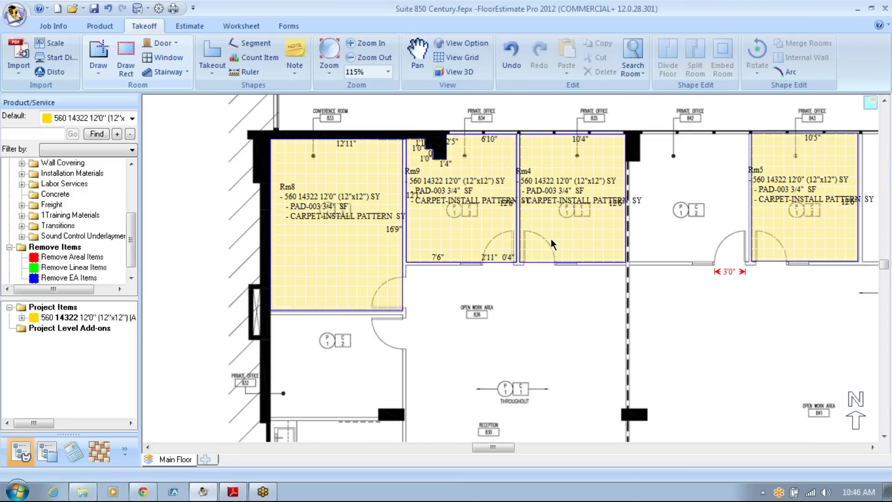
{"action": "scroll", "coordinate": [551, 238], "scroll_direction": "down", "scroll_amount": 1}
{"action": "scroll", "coordinate": [526, 293], "scroll_direction": "down", "scroll_amount": 1}
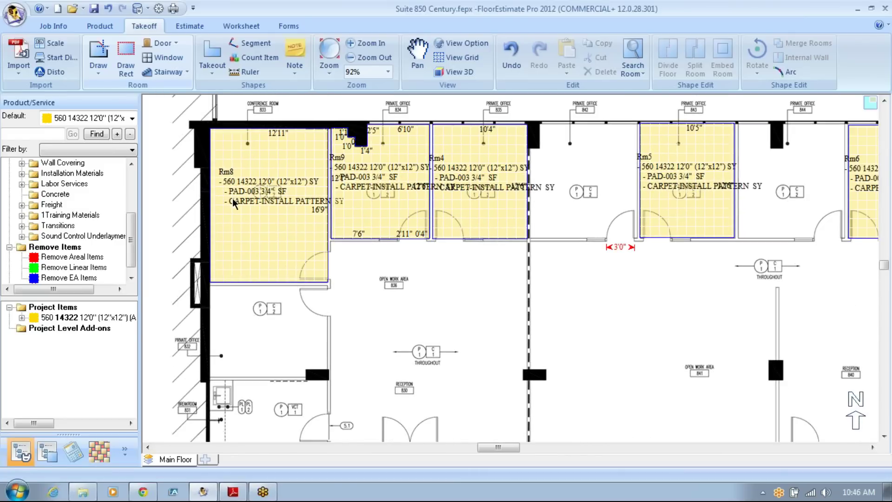
{"action": "left_click", "coordinate": [98, 53]}
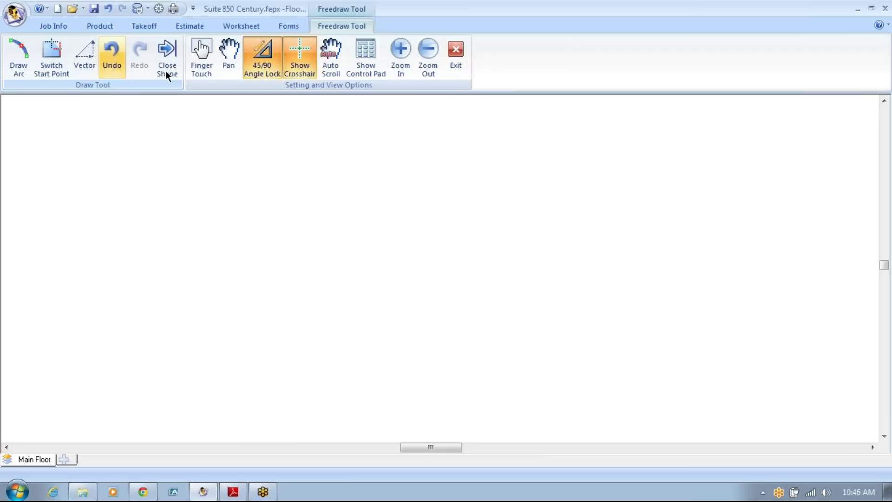
{"action": "left_click", "coordinate": [335, 70]}
{"action": "scroll", "coordinate": [423, 293], "scroll_direction": "up", "scroll_amount": 2}
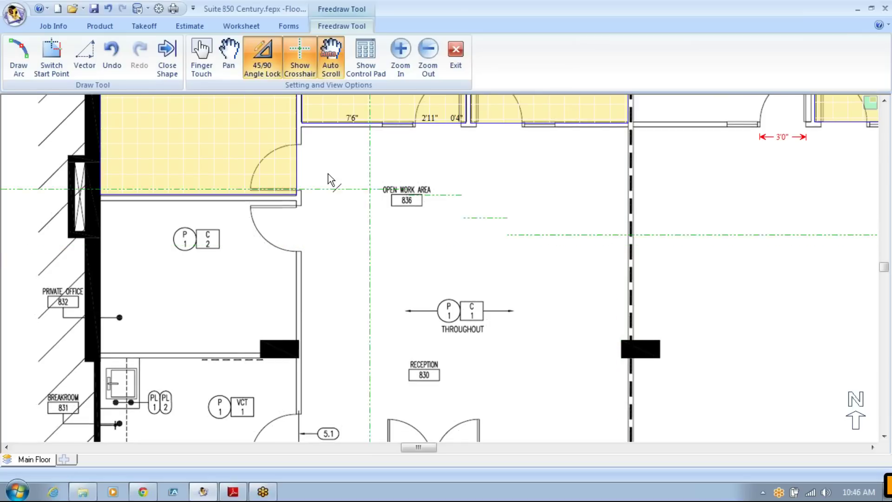
{"action": "left_click", "coordinate": [301, 126]}
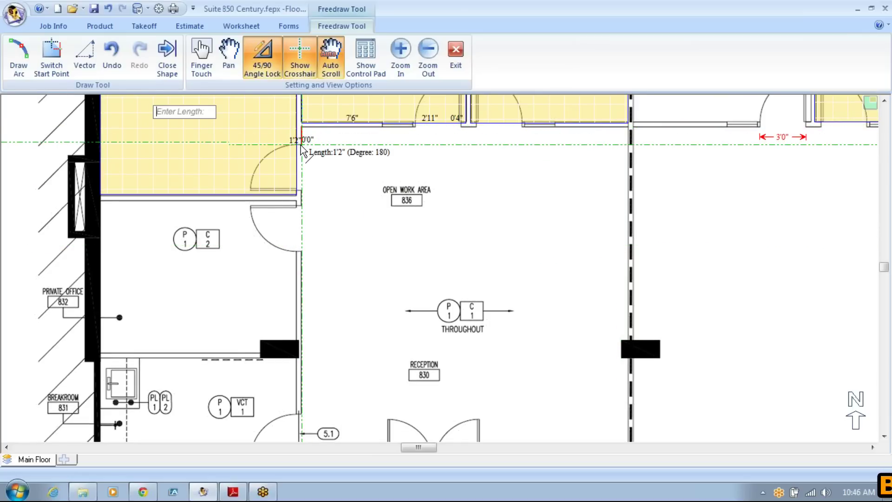
{"action": "left_click", "coordinate": [299, 144]}
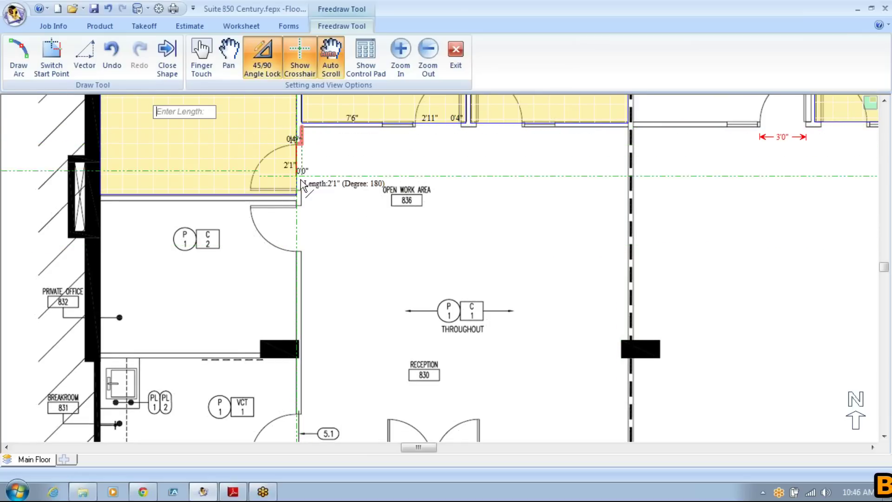
{"action": "left_click", "coordinate": [298, 205]}
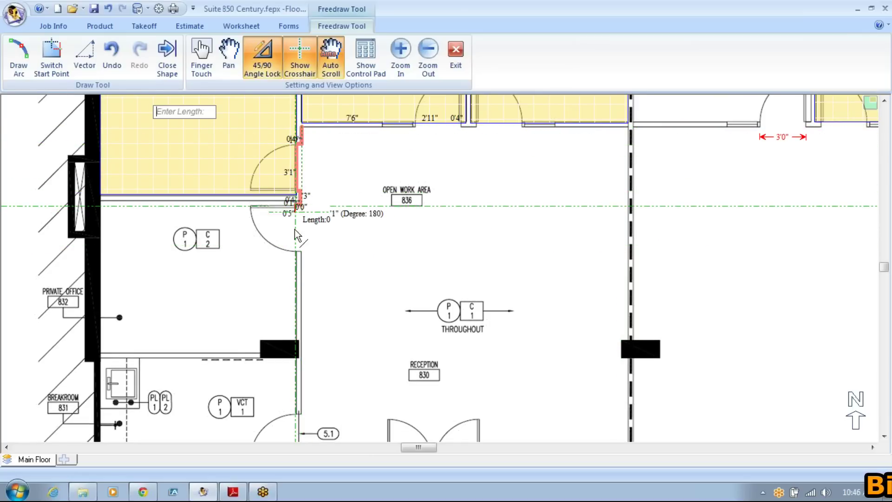
{"action": "left_click", "coordinate": [297, 252]}
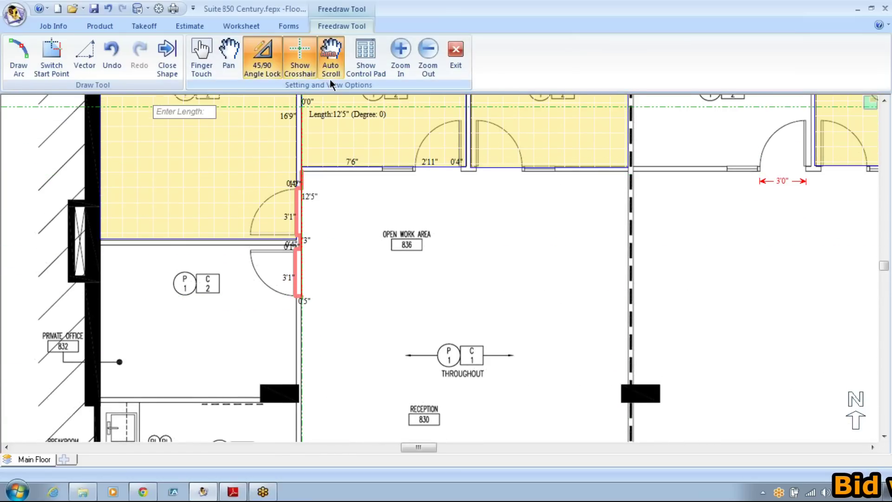
Turn off Auto Scroll and continue the outline along the west wall, 10'8" and 3'2", past the breakroom door to the south wall.
{"action": "left_click", "coordinate": [331, 69]}
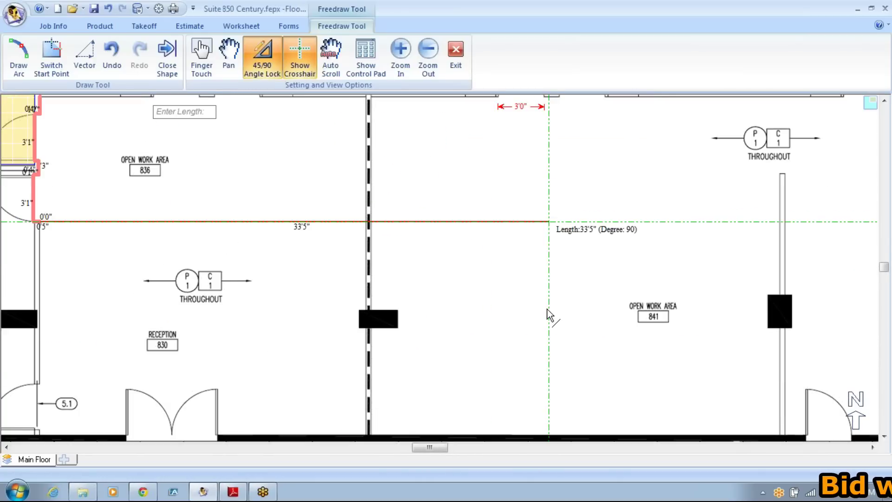
{"action": "scroll", "coordinate": [465, 302], "scroll_direction": "down", "scroll_amount": 2}
{"action": "scroll", "coordinate": [543, 310], "scroll_direction": "up", "scroll_amount": 2}
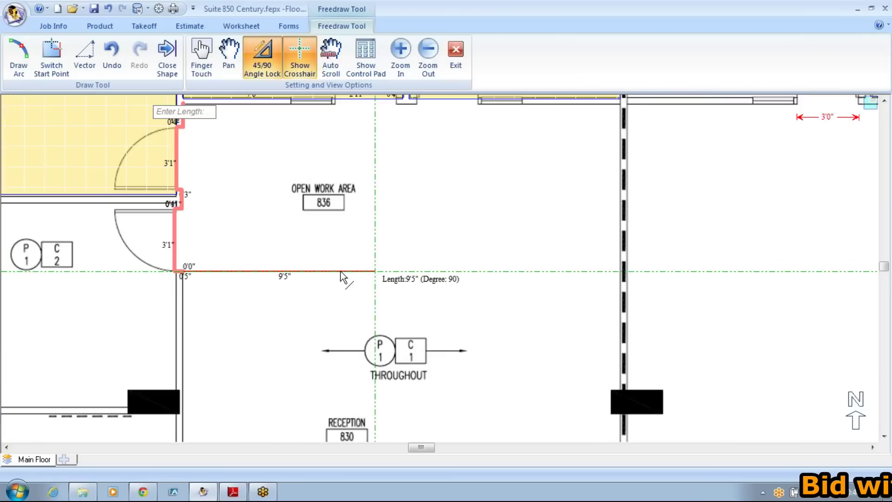
{"action": "scroll", "coordinate": [343, 277], "scroll_direction": "down", "scroll_amount": 1}
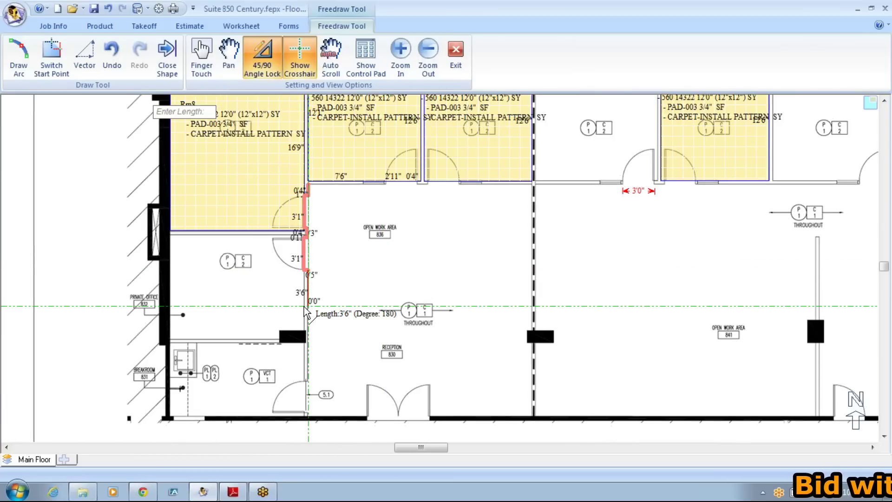
{"action": "left_click_drag", "start_coordinate": [306, 311], "coordinate": [280, 405]}
{"action": "left_click_drag", "start_coordinate": [592, 365], "coordinate": [454, 186]}
{"action": "left_click_drag", "start_coordinate": [209, 291], "coordinate": [375, 209]}
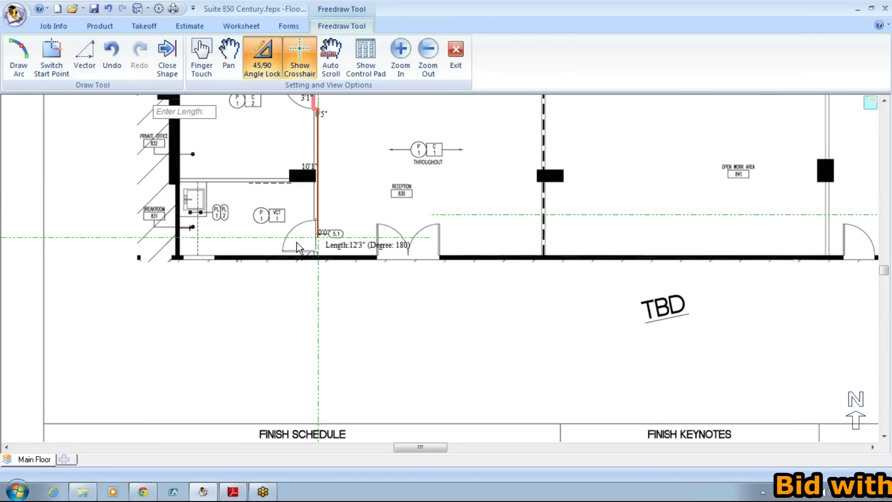
{"action": "left_click", "coordinate": [302, 222]}
{"action": "left_click", "coordinate": [319, 256]}
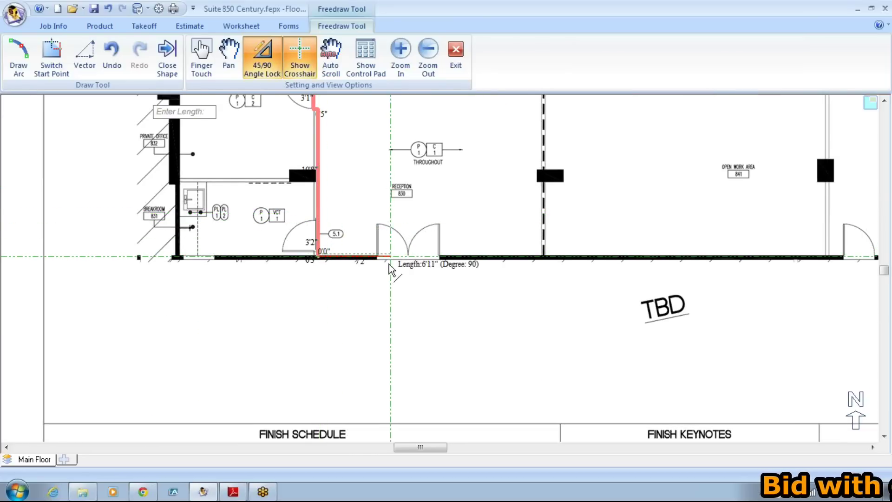
Turn Auto Scroll back on and trace the south wall 21'5", the dashed boundary 7'2", and the column projection.
{"action": "left_click", "coordinate": [330, 56]}
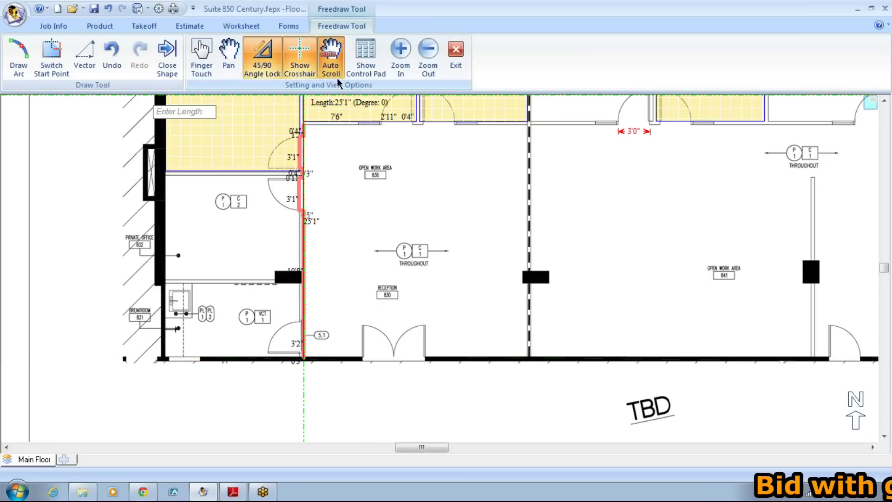
{"action": "scroll", "coordinate": [329, 428], "scroll_direction": "up", "scroll_amount": 3}
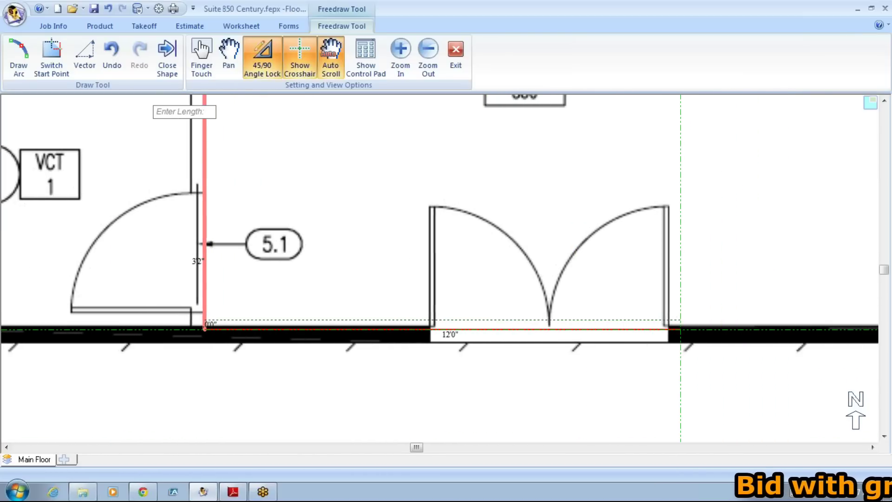
{"action": "scroll", "coordinate": [651, 321], "scroll_direction": "down", "scroll_amount": 2}
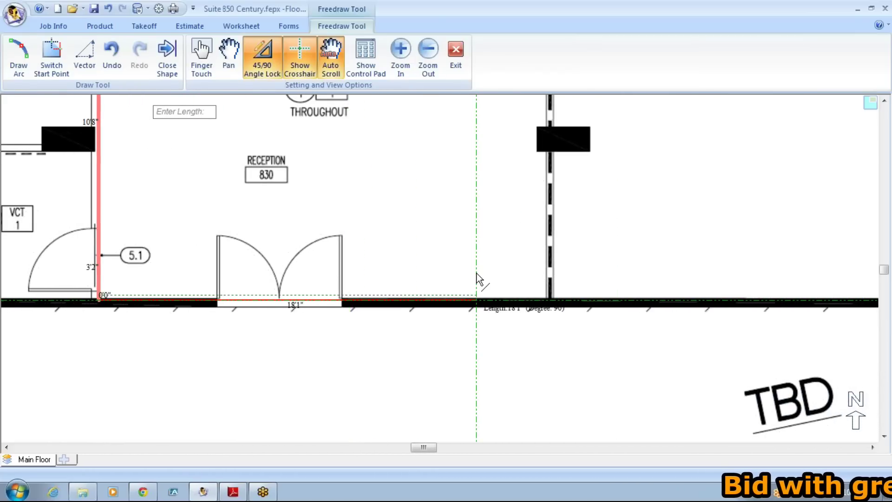
{"action": "left_click", "coordinate": [548, 300]}
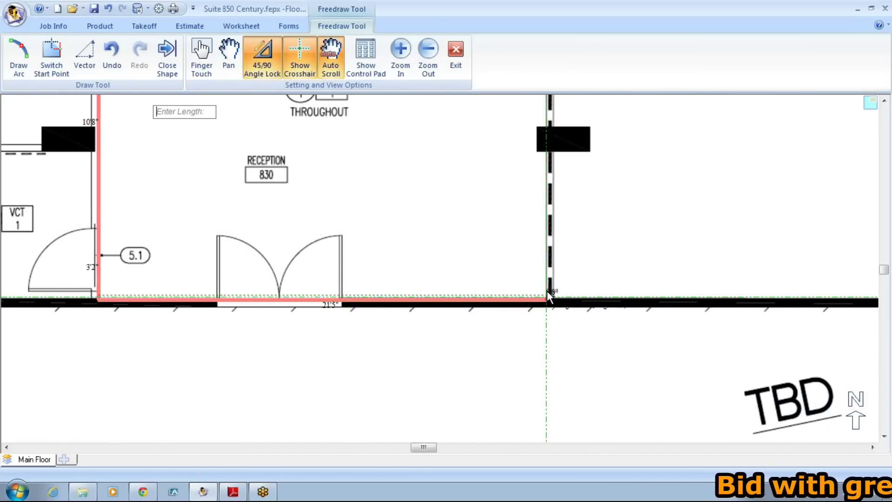
{"action": "left_click", "coordinate": [547, 151]}
{"action": "left_click", "coordinate": [542, 128]}
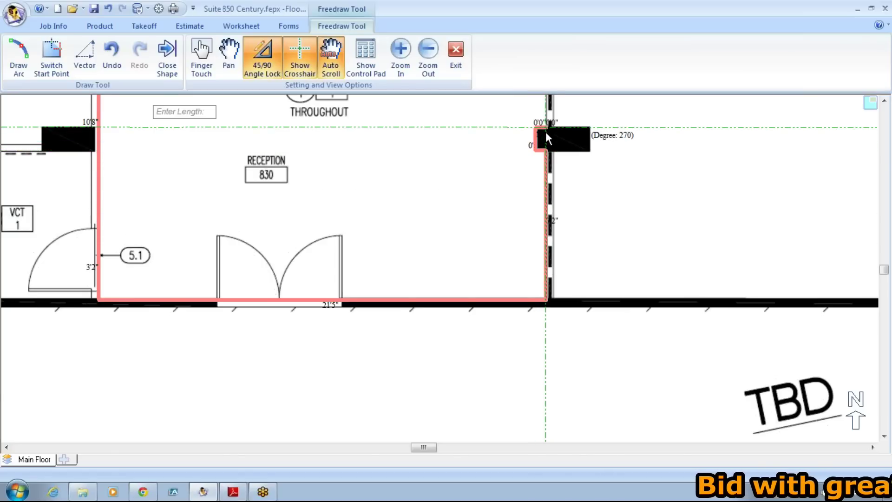
Trace the dashed boundary 14'1" north, follow the fronts of offices 835 and 834 with their door recesses, and close the room.
{"action": "scroll", "coordinate": [545, 132], "scroll_direction": "up", "scroll_amount": 5}
{"action": "scroll", "coordinate": [492, 214], "scroll_direction": "up", "scroll_amount": 3}
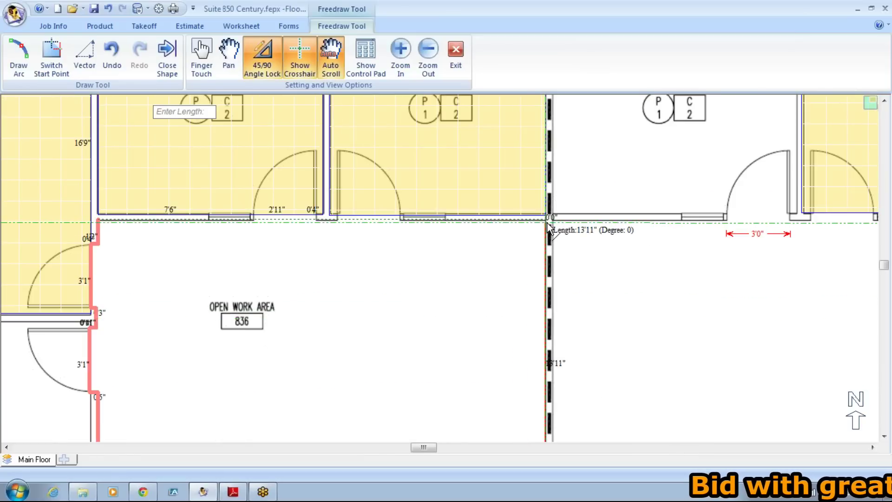
{"action": "left_click", "coordinate": [544, 220]}
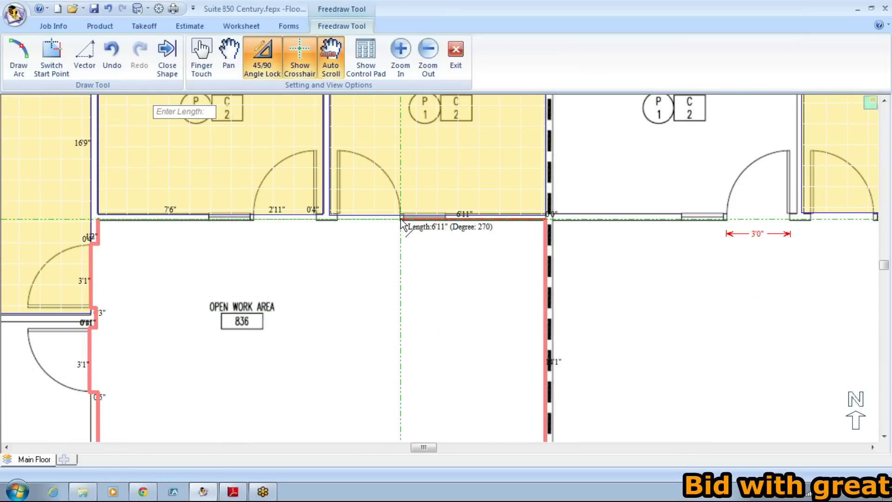
{"action": "left_click", "coordinate": [401, 219]}
{"action": "left_click", "coordinate": [338, 219]}
{"action": "left_click", "coordinate": [322, 219]}
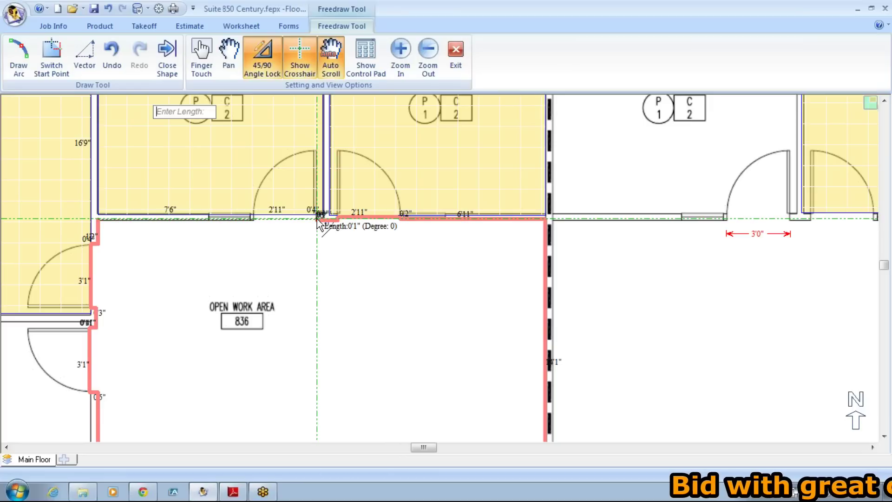
{"action": "left_click", "coordinate": [253, 218]}
{"action": "left_click", "coordinate": [252, 219]}
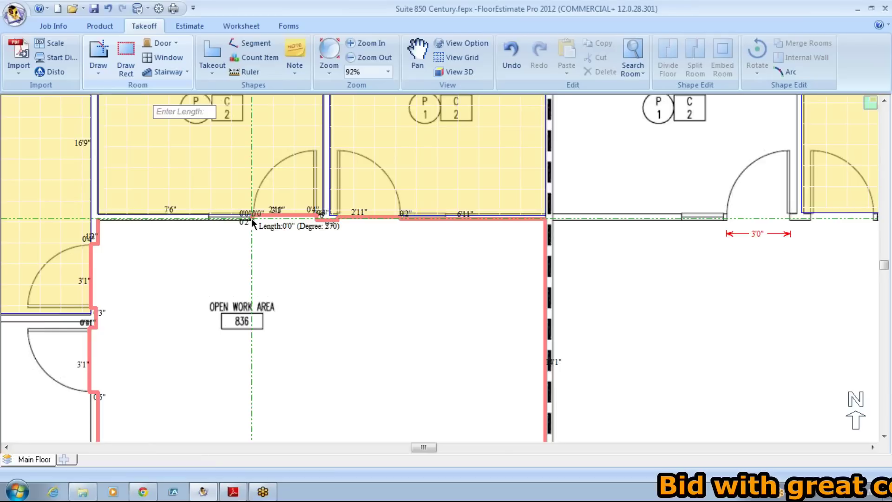
{"action": "left_click", "coordinate": [418, 55]}
{"action": "left_click_drag", "start_coordinate": [743, 353], "coordinate": [672, 405]}
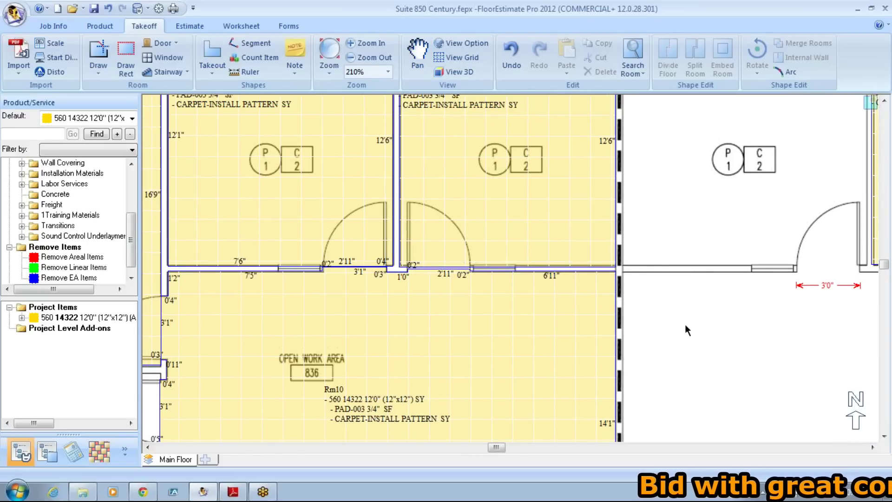
{"action": "scroll", "coordinate": [676, 293], "scroll_direction": "down", "scroll_amount": 5}
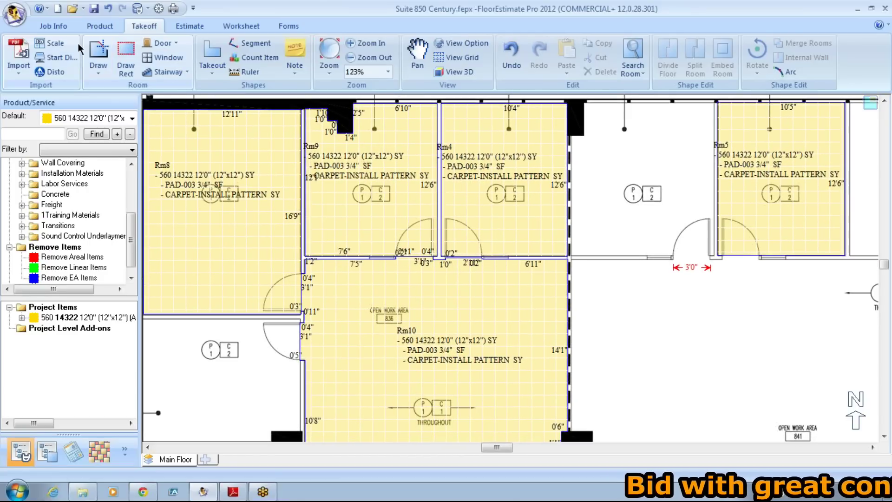
{"action": "scroll", "coordinate": [378, 210], "scroll_direction": "down", "scroll_amount": 3}
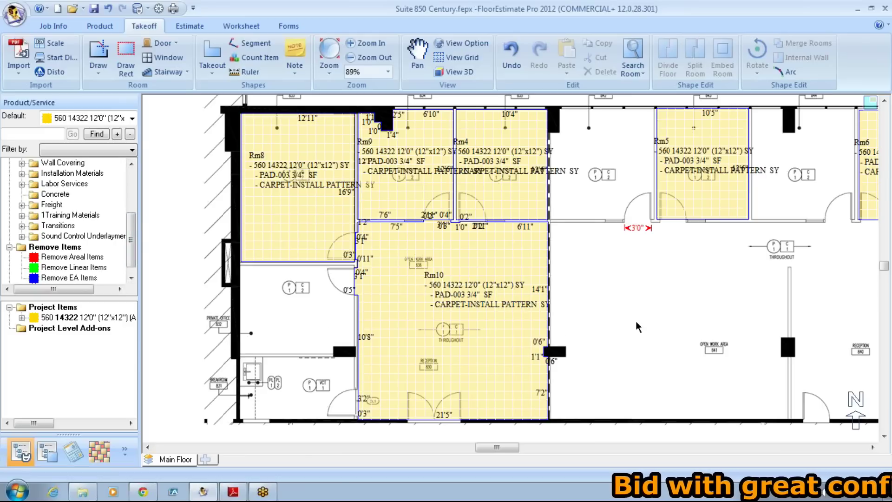
Add three new blank items to the project's product list.
{"action": "scroll", "coordinate": [555, 317], "scroll_direction": "down", "scroll_amount": 2}
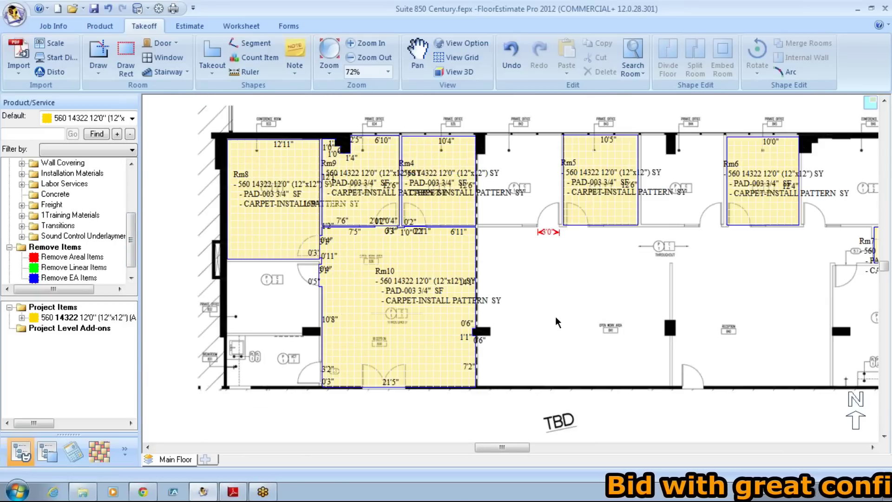
{"action": "left_click_drag", "start_coordinate": [553, 315], "coordinate": [487, 284]}
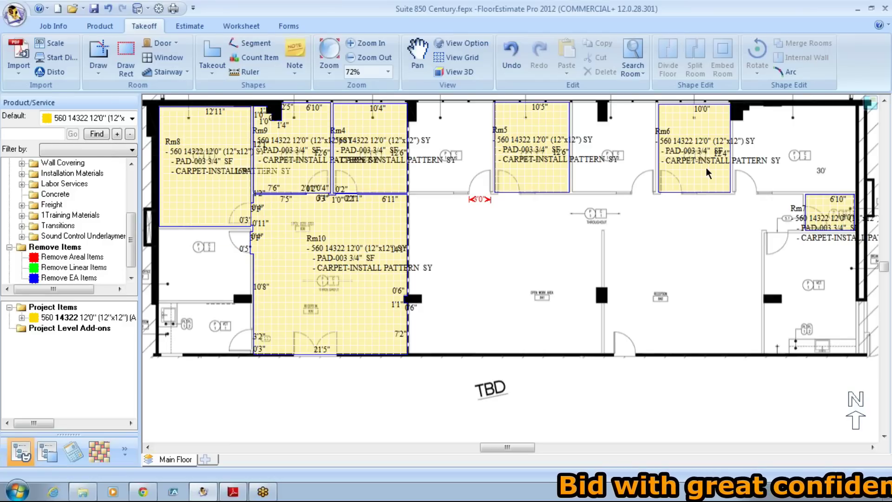
{"action": "left_click", "coordinate": [98, 26]}
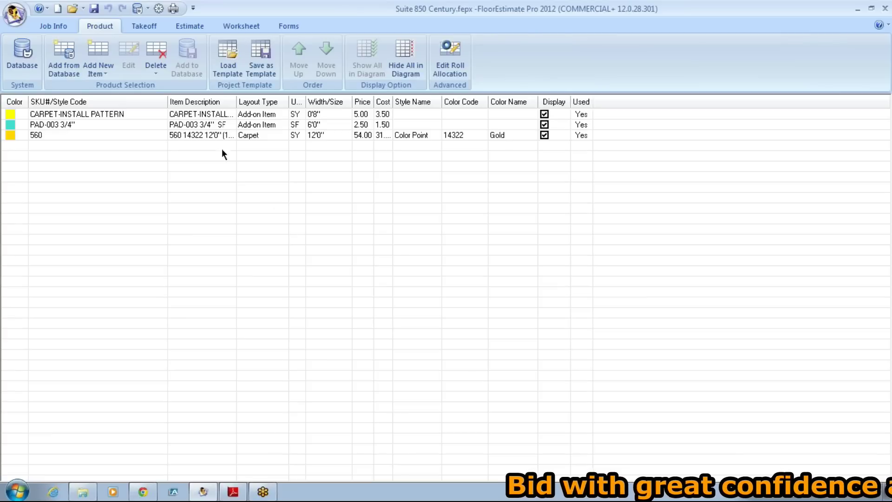
{"action": "left_click", "coordinate": [100, 51]}
{"action": "left_click", "coordinate": [99, 51]}
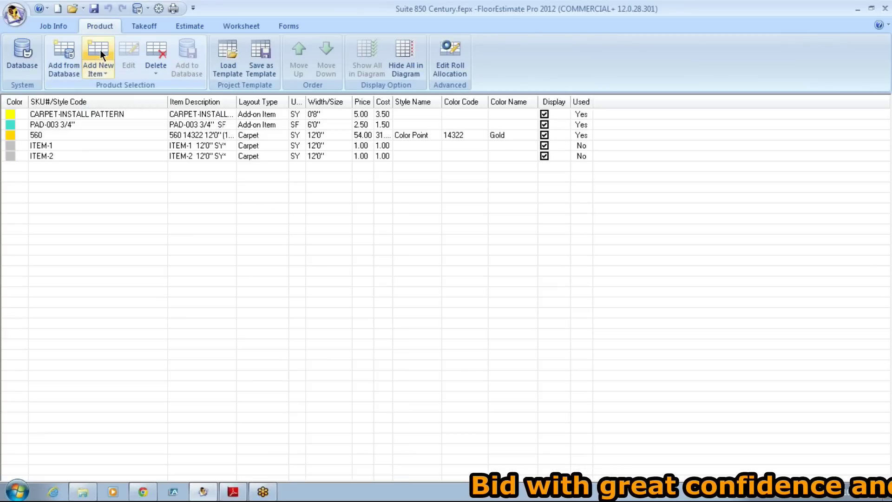
{"action": "left_click", "coordinate": [99, 50]}
Browse the Indoor/Regular W2W carpets available to add from the database, without adding any.
{"action": "left_click", "coordinate": [71, 54]}
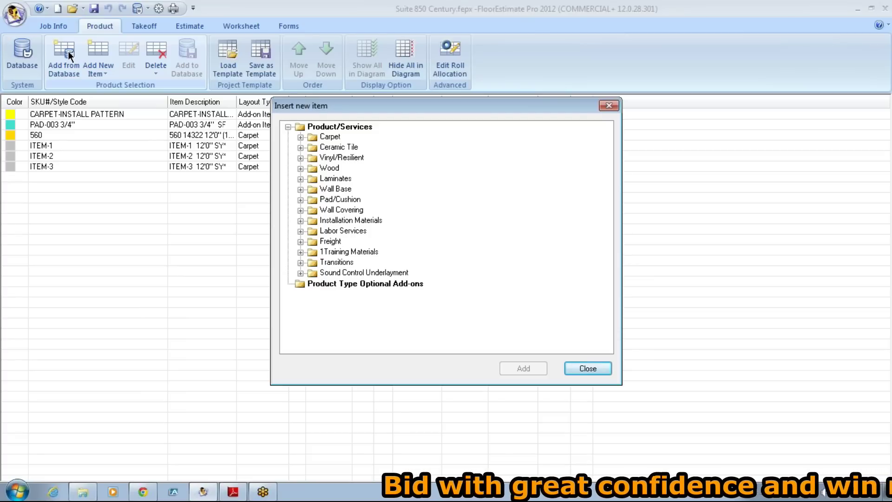
{"action": "left_click", "coordinate": [300, 137]}
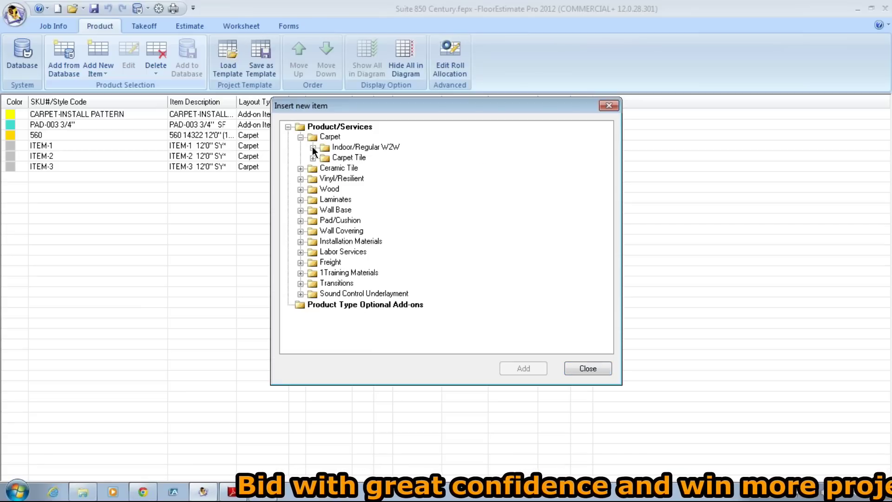
{"action": "left_click", "coordinate": [314, 148]}
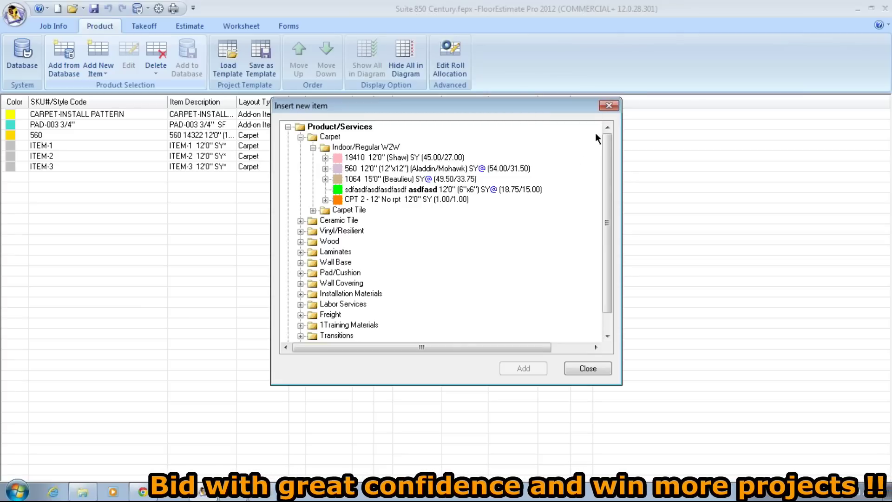
{"action": "left_click", "coordinate": [609, 106]}
Start a new style named Rolled Goods in the product database's Carpet subfolder Indoor/Regular W2W.
{"action": "left_click", "coordinate": [29, 60]}
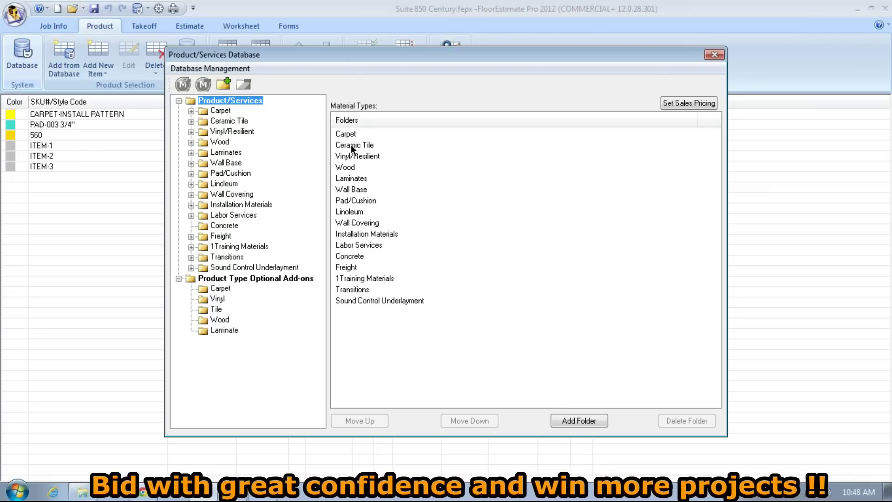
{"action": "left_click", "coordinate": [484, 271]}
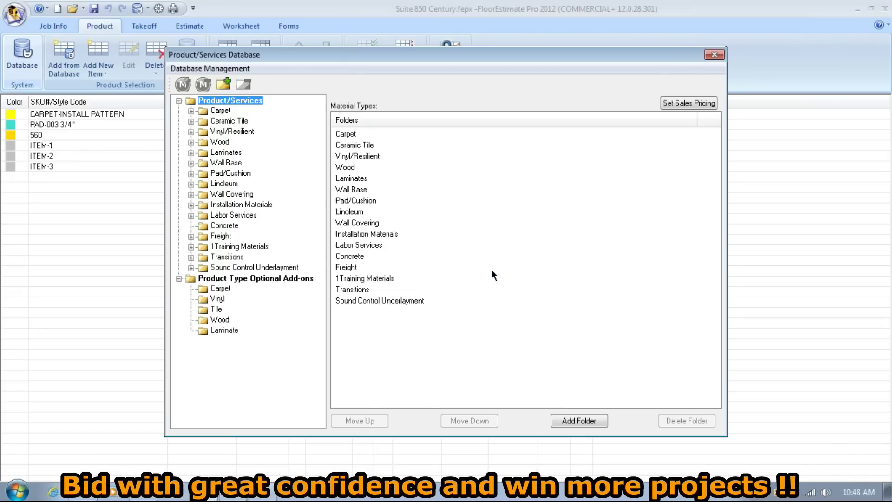
{"action": "double_click", "coordinate": [352, 134]}
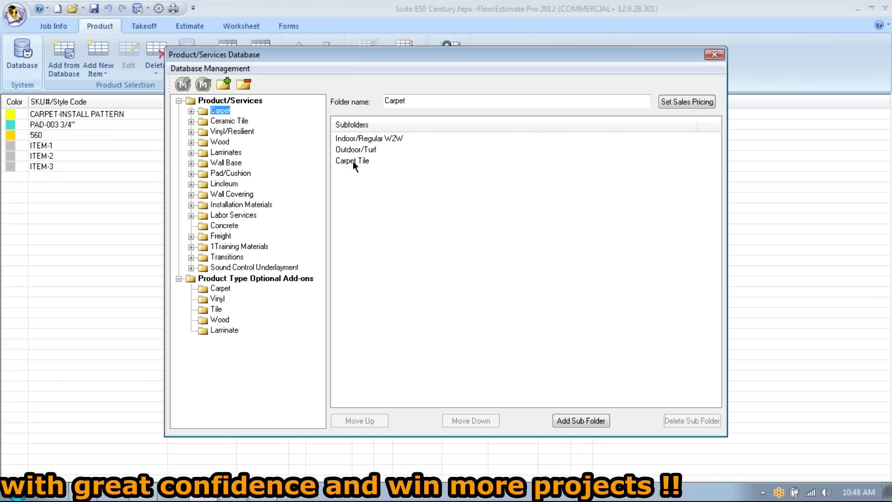
{"action": "double_click", "coordinate": [375, 137]}
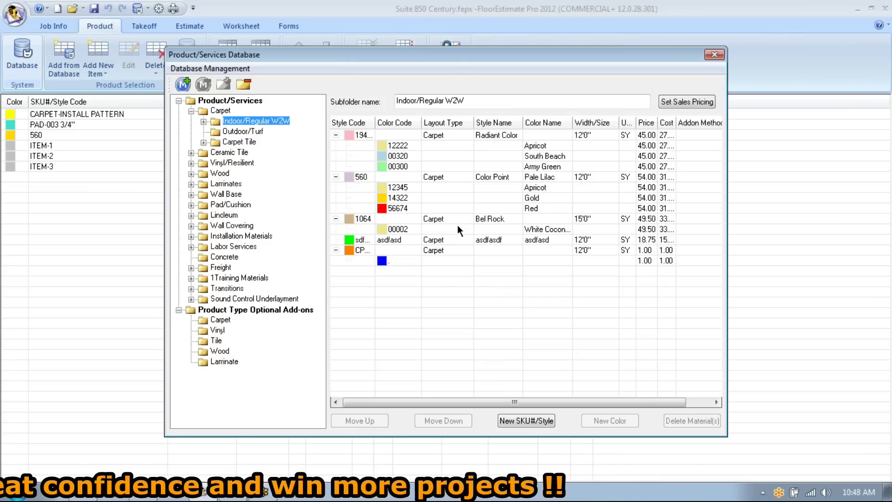
{"action": "left_click", "coordinate": [525, 421]}
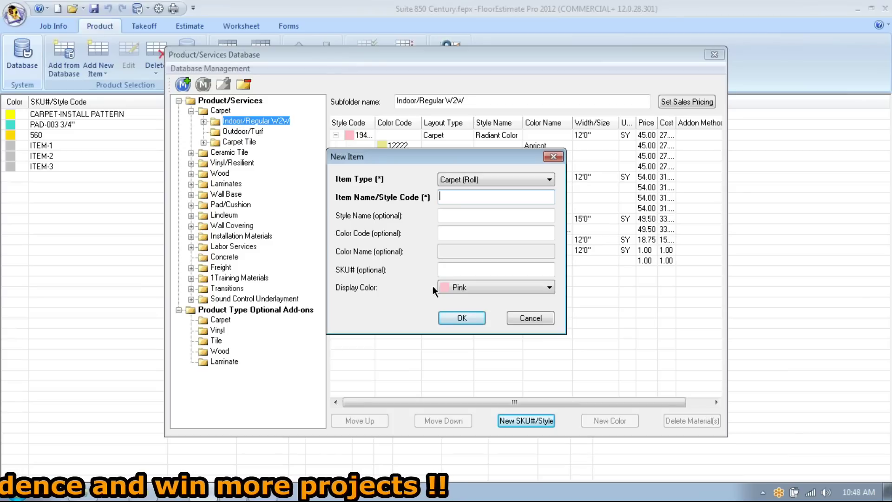
{"action": "type", "text": "Rolled Goods"}
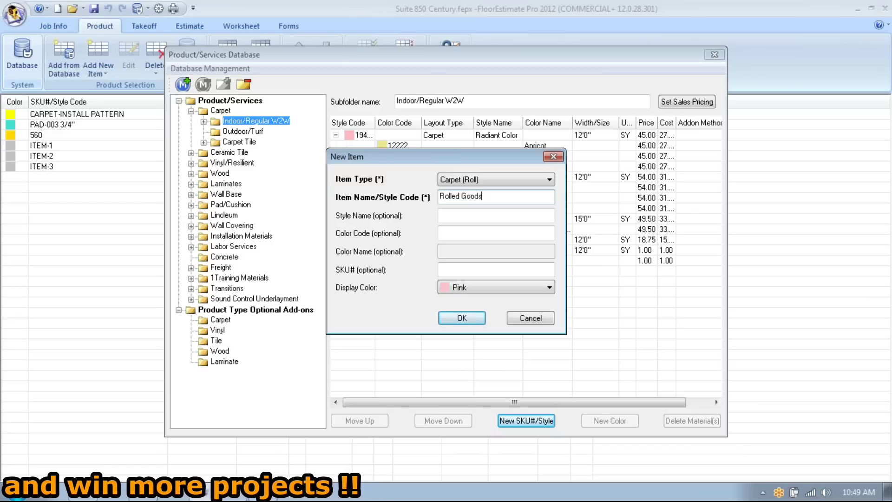
Enter style name dfgsd, color code sdfgsdfg, color name sdfg and SKU# dfgs for the new item.
{"action": "left_click", "coordinate": [460, 218]}
{"action": "type", "text": "dfgsd"}
{"action": "left_click", "coordinate": [448, 233]}
{"action": "type", "text": "sdfgsdfg"}
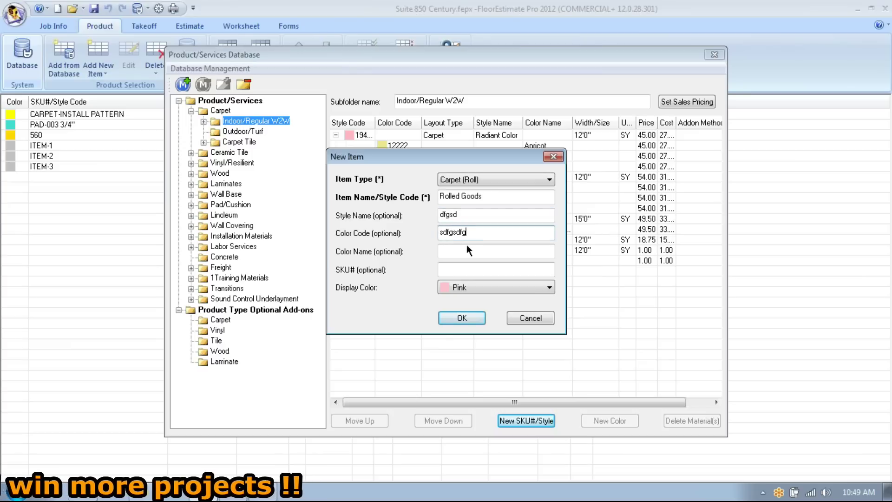
{"action": "left_click", "coordinate": [464, 252]}
{"action": "type", "text": "sdfg"}
{"action": "left_click", "coordinate": [456, 269]}
{"action": "type", "text": "dfgs"}
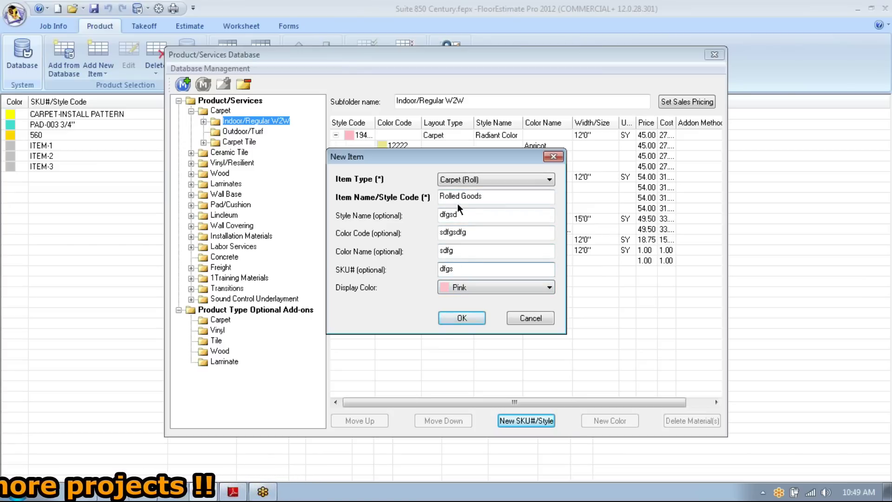
Set the new item's display color to Gold and create the item.
{"action": "left_click", "coordinate": [449, 288]}
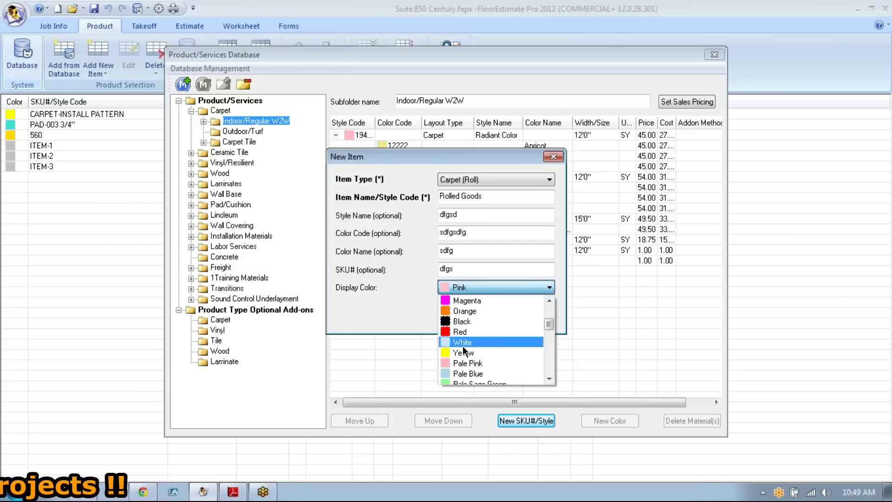
{"action": "left_click", "coordinate": [460, 332]}
{"action": "left_click", "coordinate": [549, 288]}
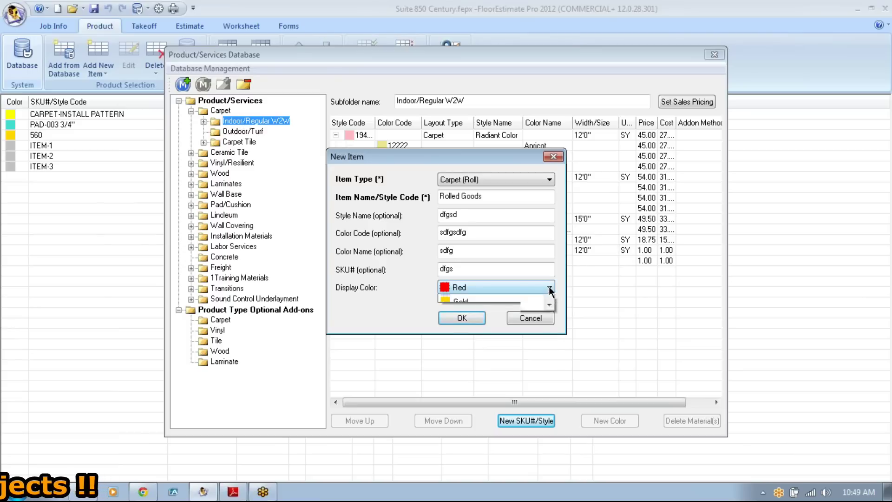
{"action": "scroll", "coordinate": [548, 330], "scroll_direction": "down", "scroll_amount": 2}
{"action": "left_click", "coordinate": [481, 310]}
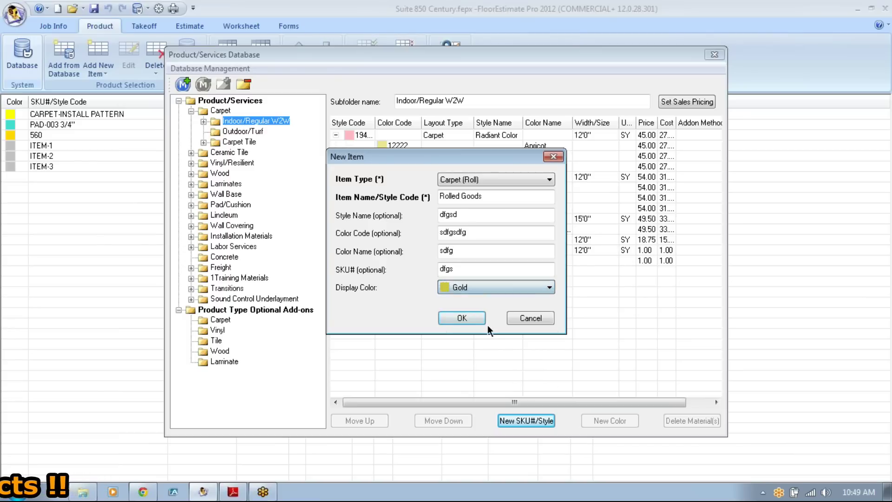
{"action": "left_click", "coordinate": [459, 315]}
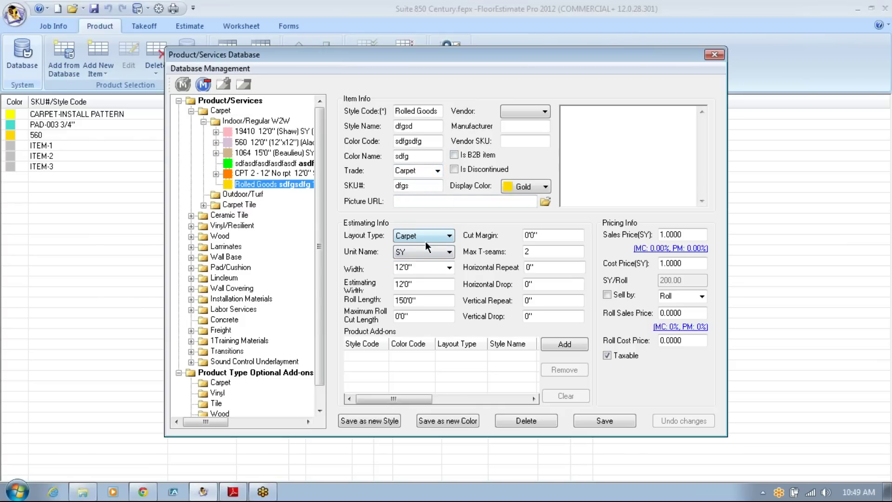
Keep SY as the Rolled Goods unit and set the carpet width to 12'6".
{"action": "left_click", "coordinate": [433, 252]}
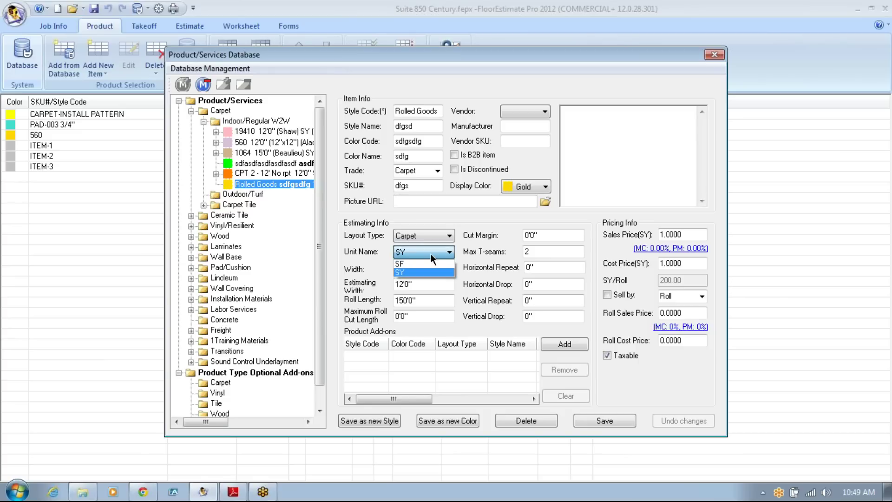
{"action": "left_click", "coordinate": [431, 255]}
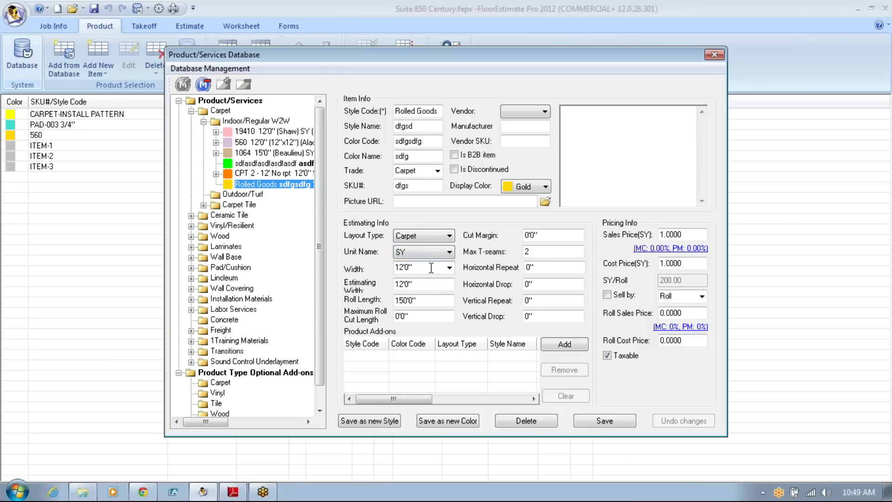
{"action": "left_click_drag", "start_coordinate": [417, 267], "coordinate": [394, 268]}
{"action": "left_click", "coordinate": [424, 267]}
{"action": "key", "text": "BackSpace"}
{"action": "key", "text": "BackSpace"}
{"action": "type", "text": "6\""}
{"action": "left_click", "coordinate": [448, 268]}
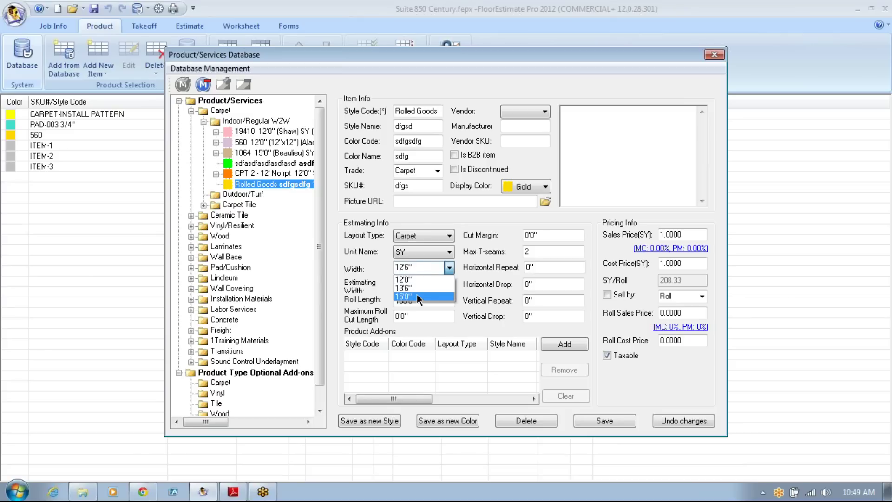
{"action": "left_click", "coordinate": [421, 265]}
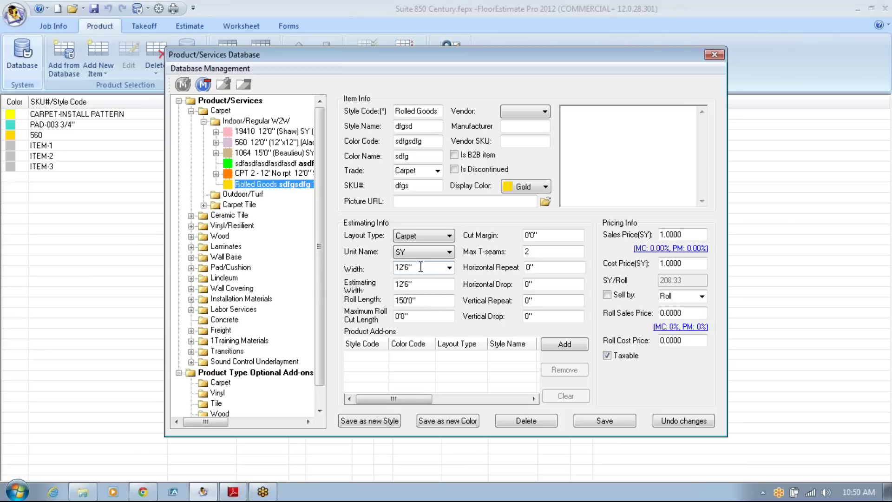
Review the width, estimating width, roll length and maximum roll cut length of the Rolled Goods item.
{"action": "left_click_drag", "start_coordinate": [420, 267], "coordinate": [391, 265]}
{"action": "left_click", "coordinate": [424, 264]}
{"action": "left_click_drag", "start_coordinate": [436, 284], "coordinate": [375, 285]}
{"action": "left_click", "coordinate": [426, 283]}
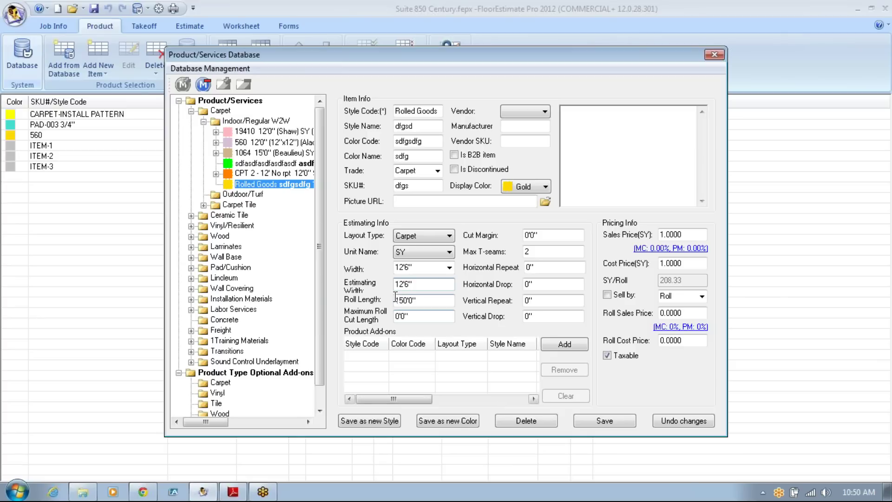
{"action": "left_click", "coordinate": [408, 283]}
{"action": "left_click_drag", "start_coordinate": [419, 300], "coordinate": [390, 297]}
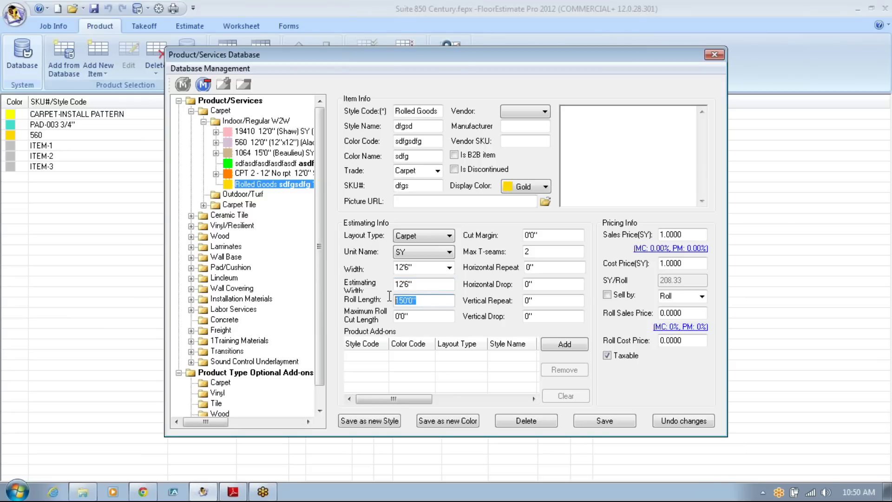
{"action": "left_click", "coordinate": [423, 302]}
{"action": "left_click_drag", "start_coordinate": [427, 303], "coordinate": [379, 303]}
{"action": "left_click_drag", "start_coordinate": [415, 316], "coordinate": [388, 316]}
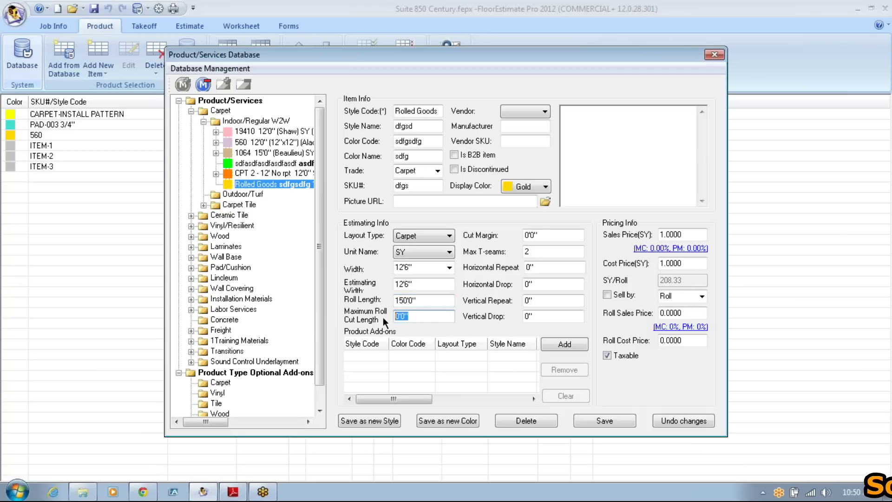
{"action": "left_click", "coordinate": [413, 316]}
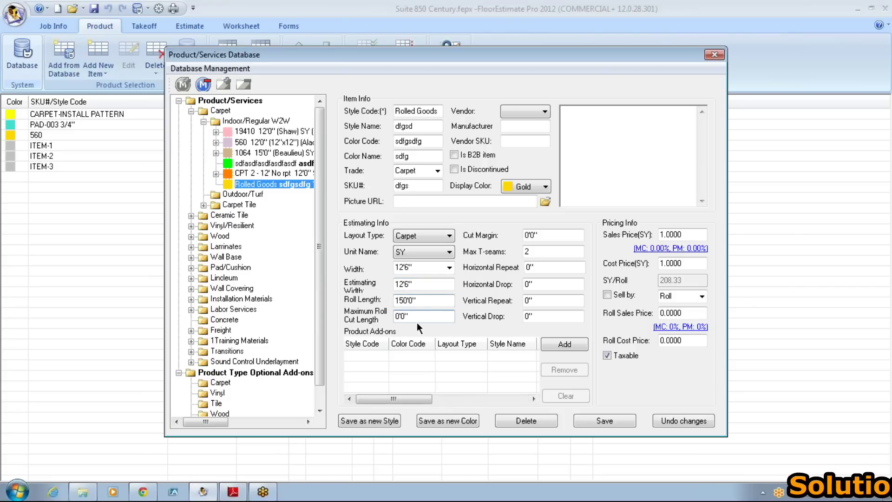
{"action": "left_click_drag", "start_coordinate": [410, 315], "coordinate": [391, 316]}
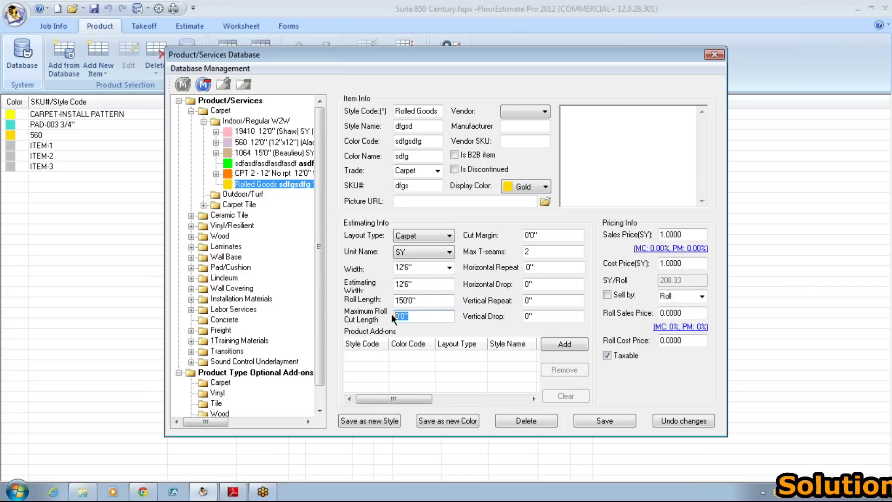
{"action": "left_click", "coordinate": [421, 349]}
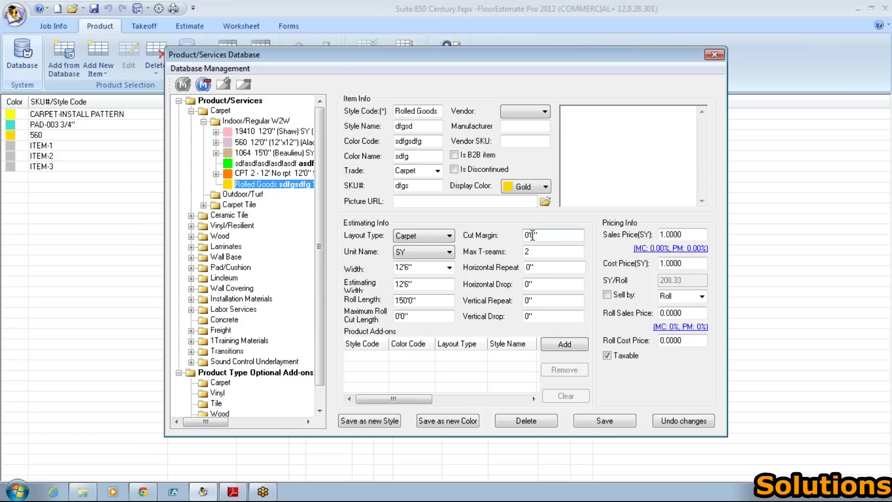
Set the cut margin of the Rolled Goods item to 3".
{"action": "left_click_drag", "start_coordinate": [533, 236], "coordinate": [515, 236]}
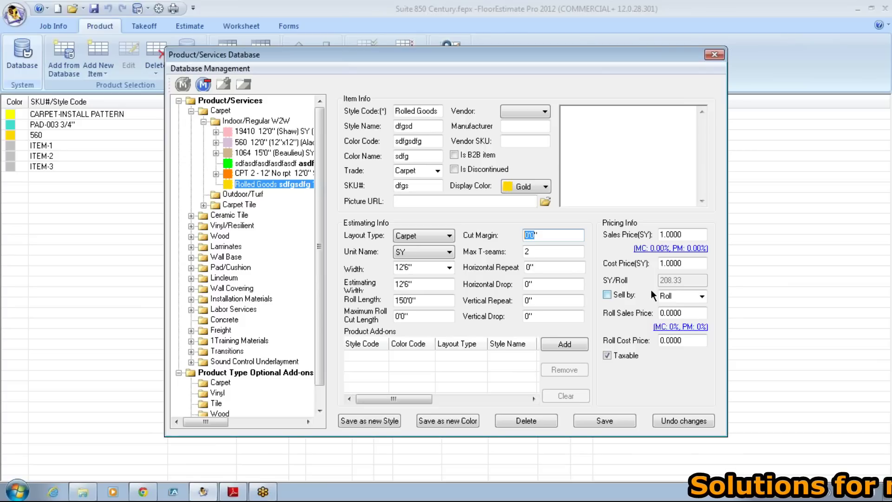
{"action": "type", "text": "3"}
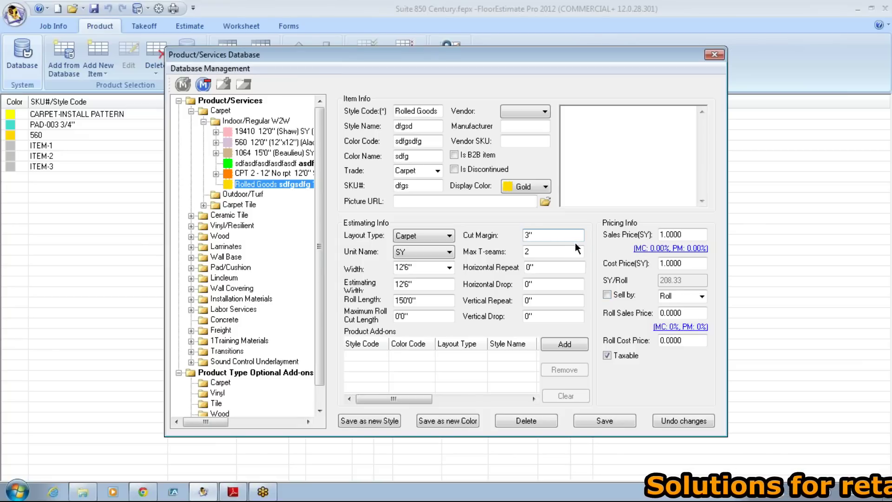
{"action": "key", "text": "Tab"}
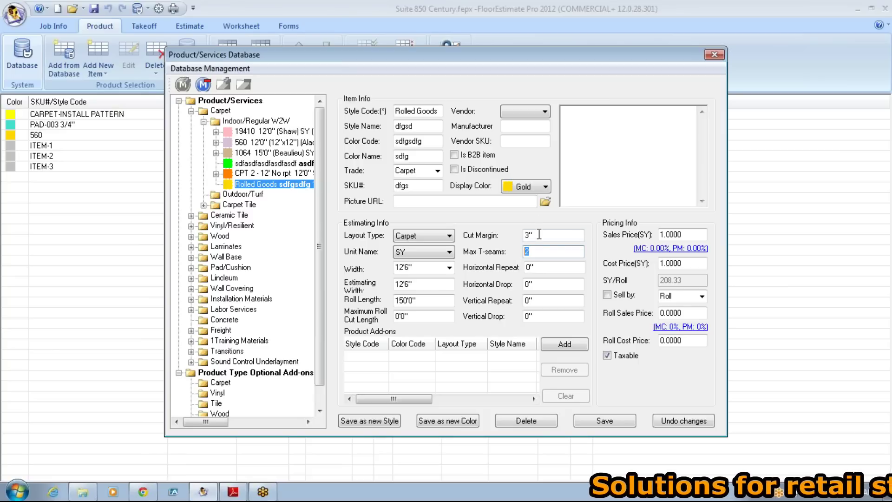
Set both the horizontal repeat and the vertical repeat of the carpet pattern to 18".
{"action": "left_click", "coordinate": [530, 268]}
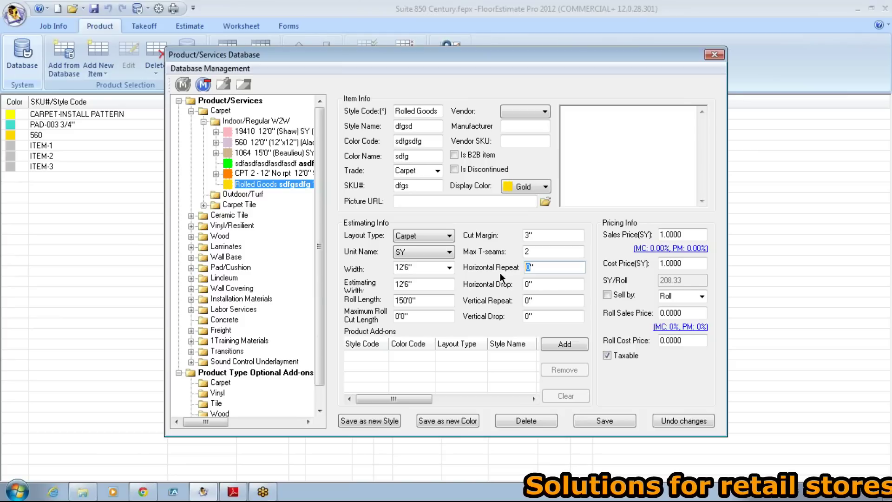
{"action": "type", "text": "18"}
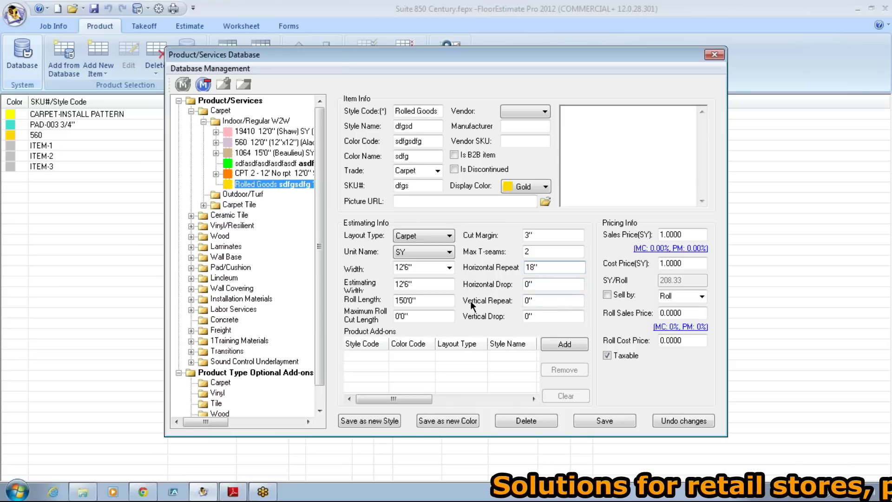
{"action": "double_click", "coordinate": [525, 301]}
{"action": "type", "text": "18"}
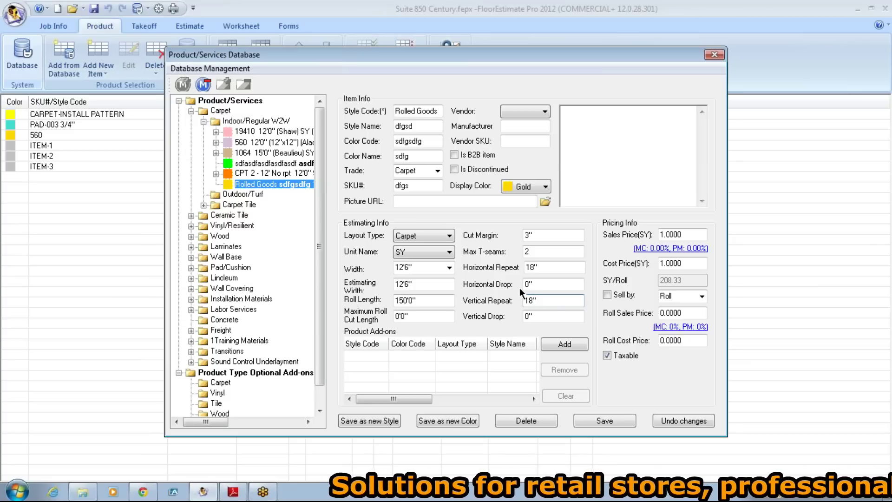
Enter 0" as the horizontal drop of the Rolled Goods item.
{"action": "left_click", "coordinate": [539, 283]}
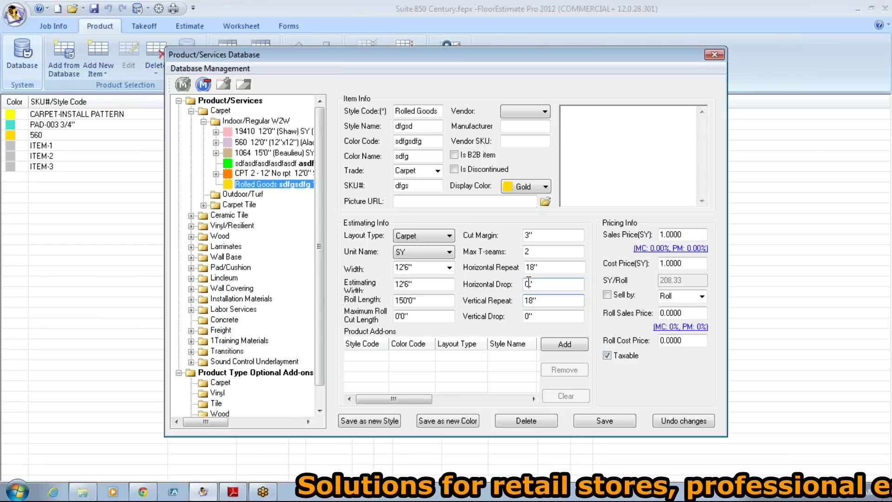
{"action": "left_click_drag", "start_coordinate": [539, 284], "coordinate": [512, 282]}
{"action": "type", "text": "0'"}
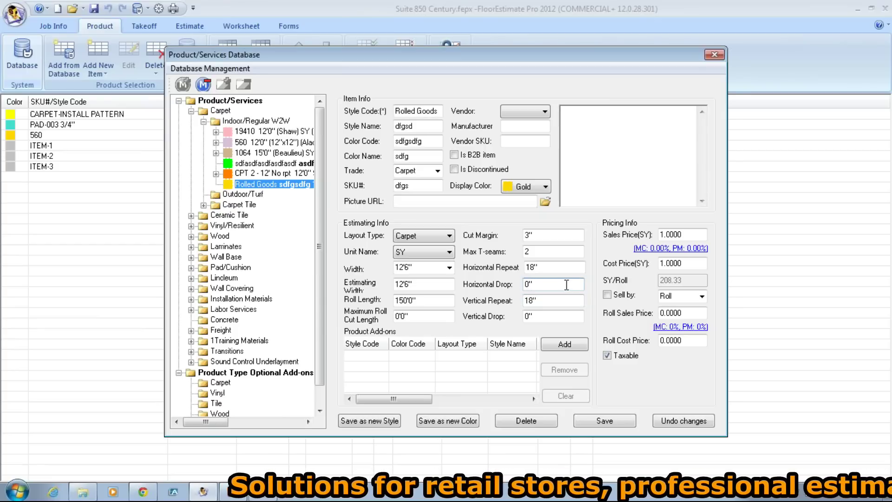
{"action": "key", "text": "BackSpace"}
{"action": "type", "text": "\""}
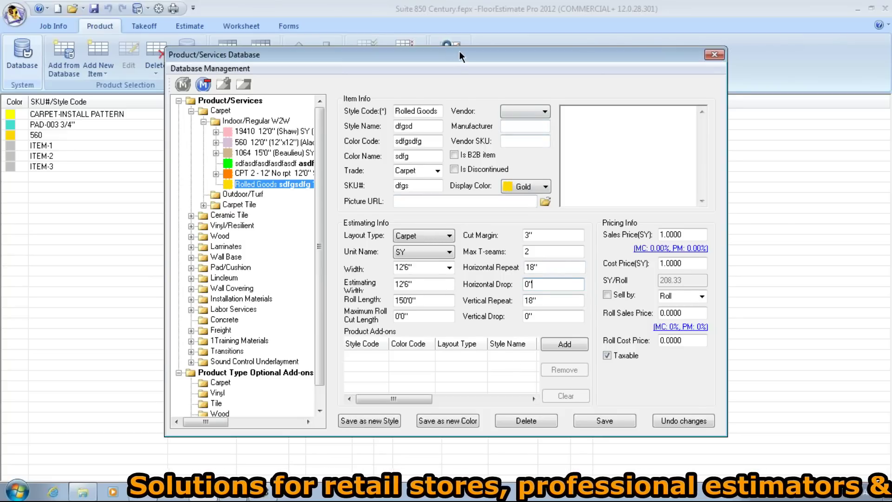
Add Carpet Labor from the Carpet Installation labor services as a product add-on of the Rolled Goods item.
{"action": "left_click_drag", "start_coordinate": [459, 51], "coordinate": [458, 8]}
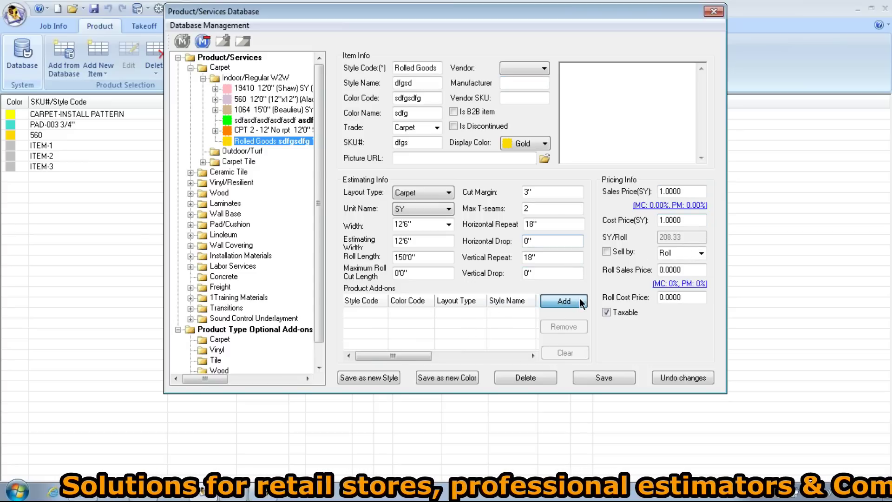
{"action": "left_click", "coordinate": [550, 300]}
{"action": "left_click", "coordinate": [539, 194]}
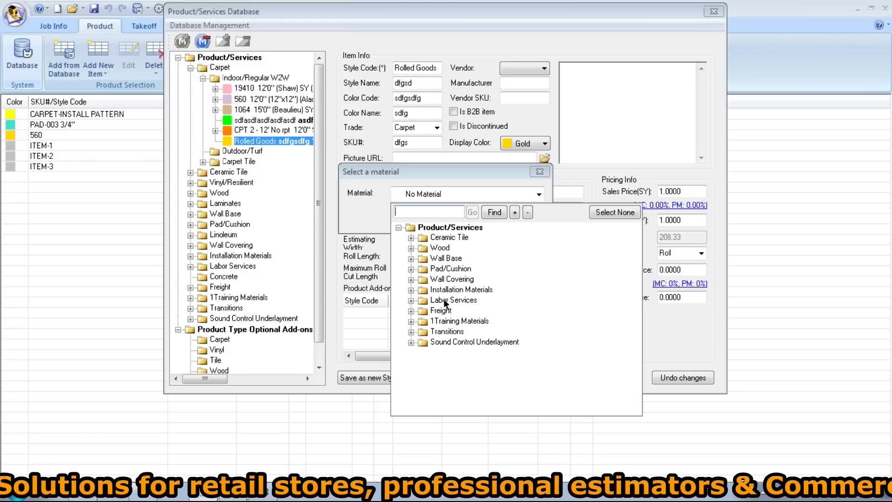
{"action": "left_click", "coordinate": [411, 301]}
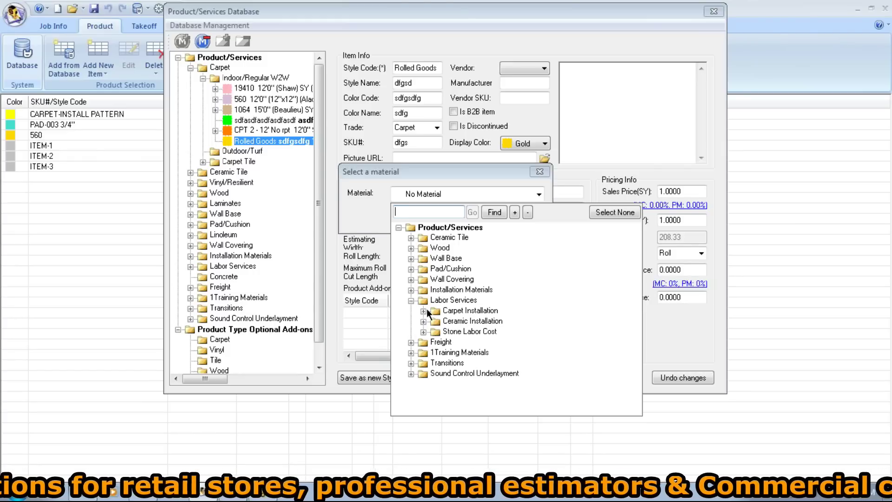
{"action": "left_click", "coordinate": [427, 310]}
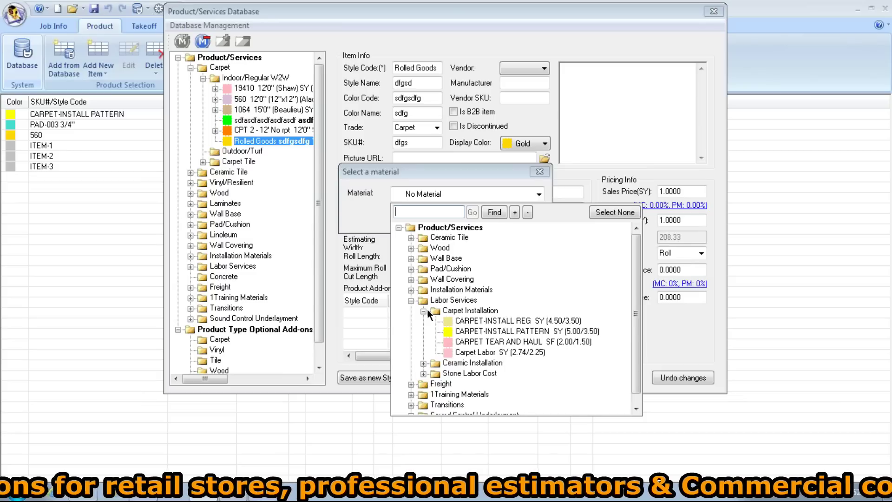
{"action": "left_click", "coordinate": [480, 352]}
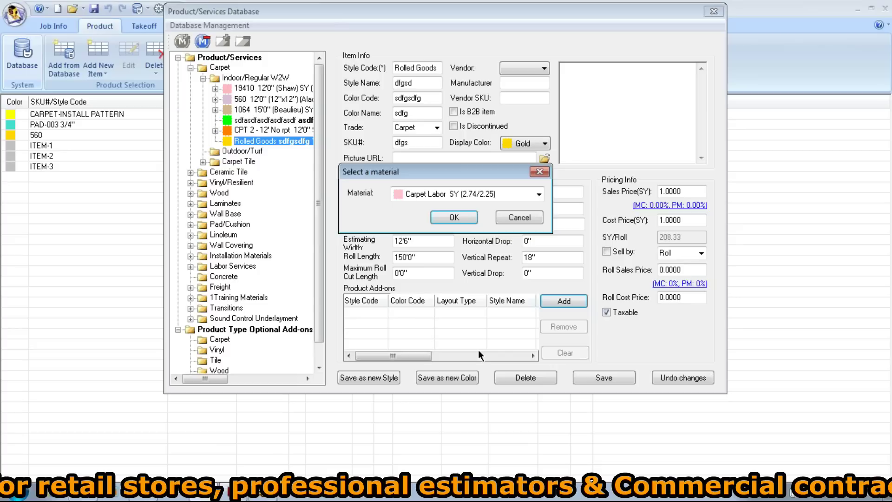
{"action": "left_click", "coordinate": [460, 218]}
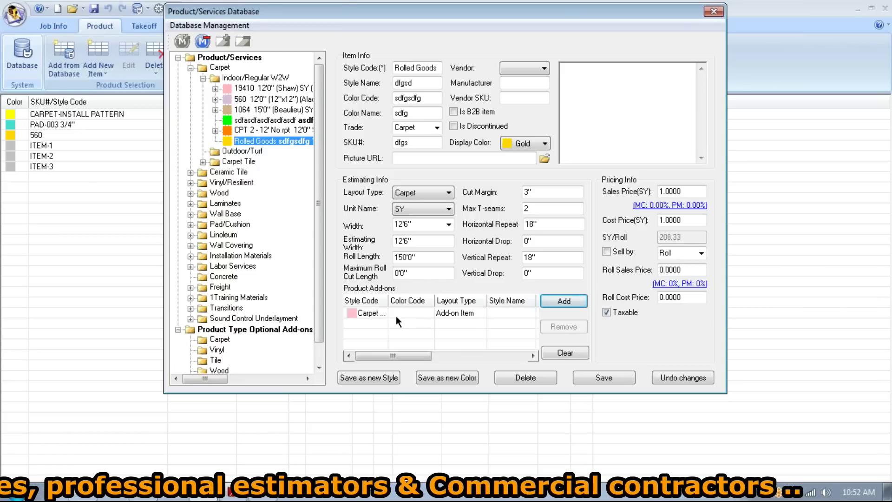
Add the 5.2 LB Unit Pad as another product add-on, save the Rolled Goods item and close the database.
{"action": "left_click", "coordinate": [576, 302]}
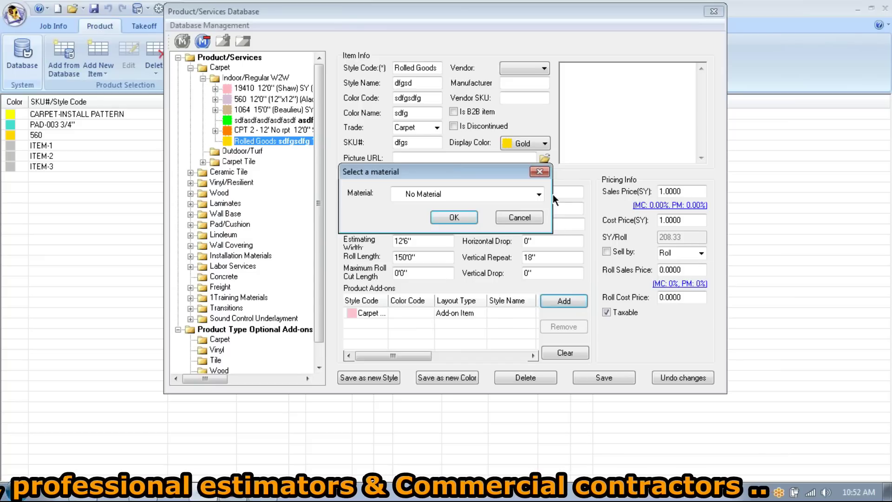
{"action": "left_click", "coordinate": [539, 194]}
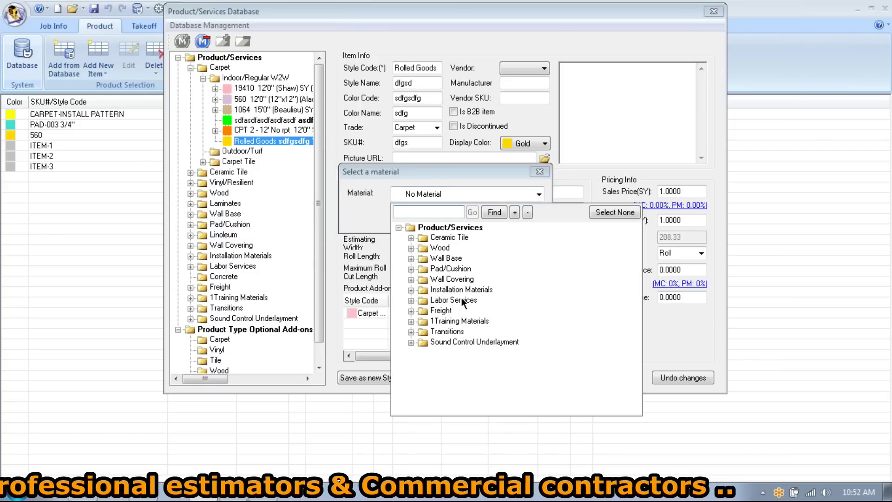
{"action": "left_click", "coordinate": [412, 269]}
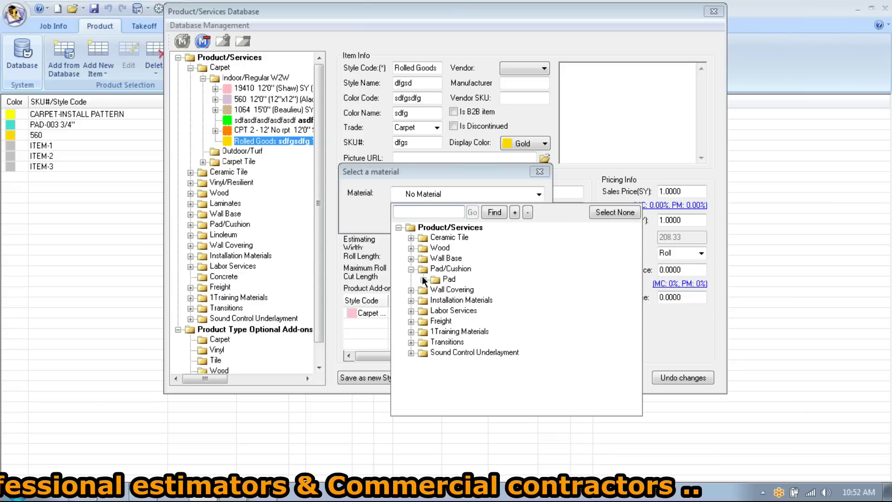
{"action": "left_click", "coordinate": [423, 280]}
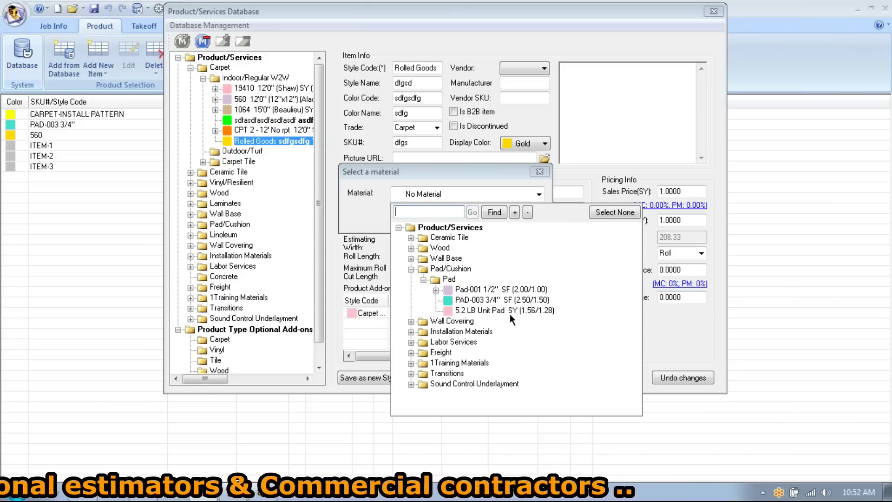
{"action": "left_click", "coordinate": [478, 308]}
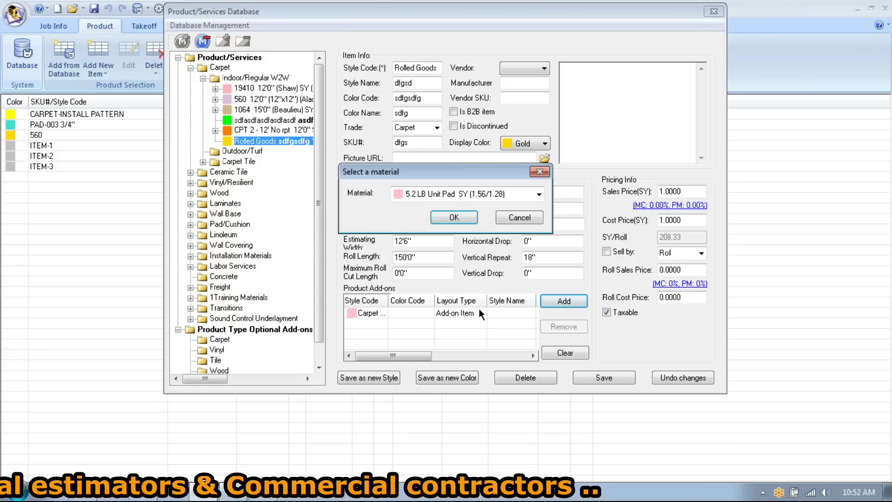
{"action": "left_click", "coordinate": [464, 215]}
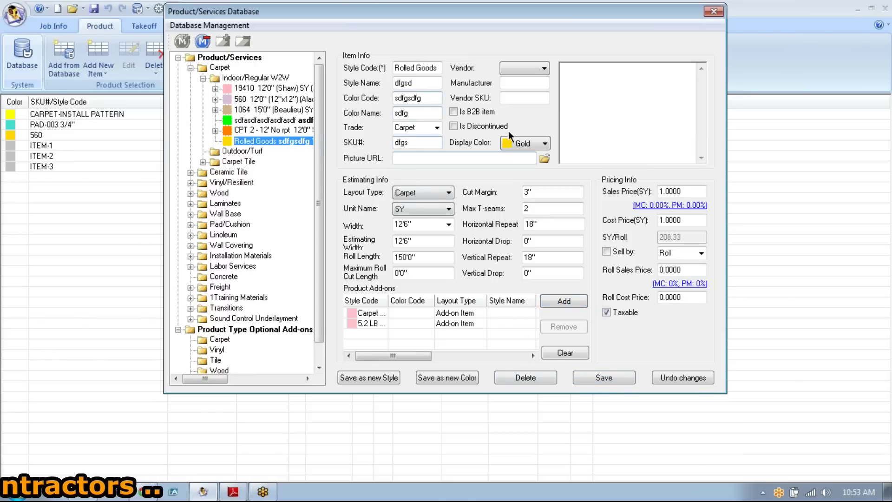
{"action": "left_click", "coordinate": [605, 377]}
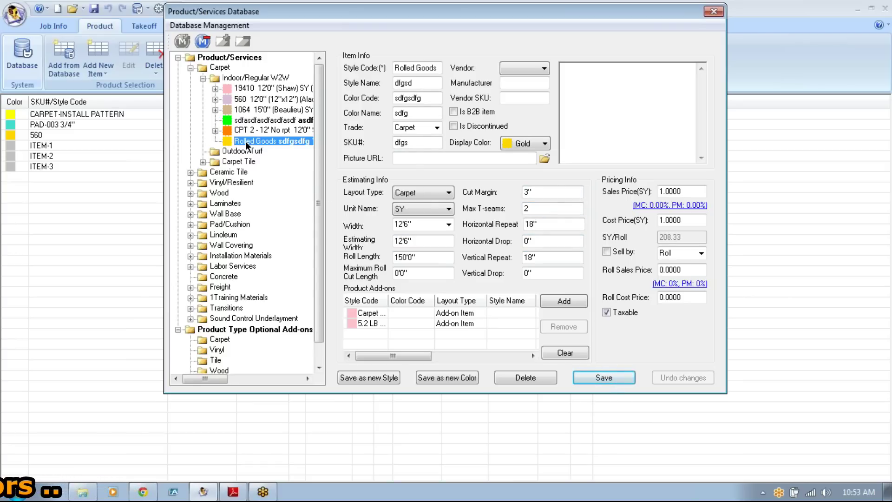
{"action": "left_click", "coordinate": [714, 11]}
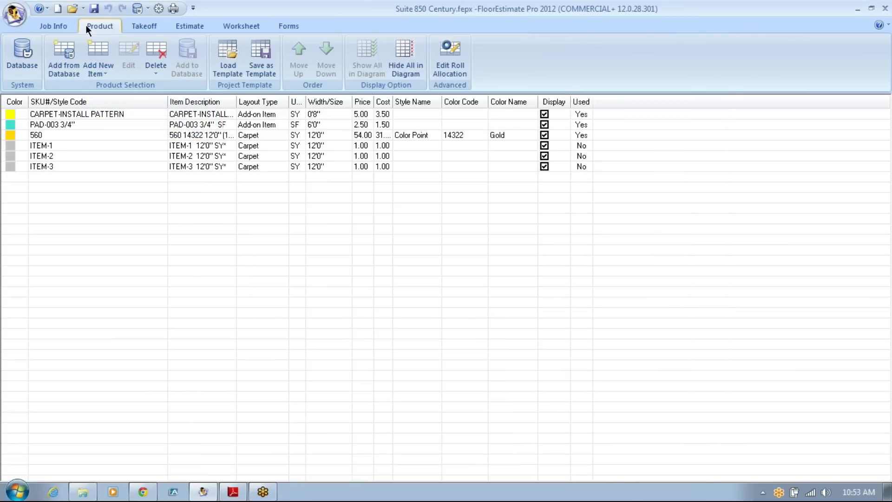
Add the Rolled Goods carpet from the database to the project's product list and create a new item based on it.
{"action": "left_click", "coordinate": [482, 270]}
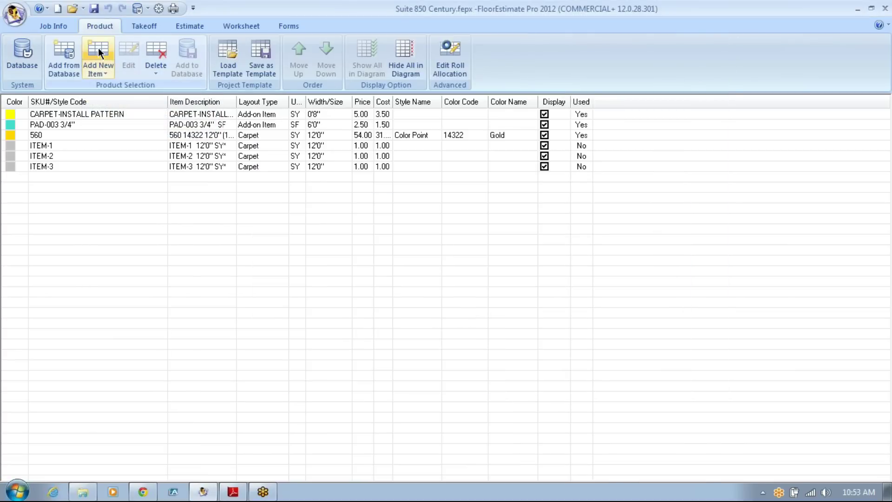
{"action": "left_click", "coordinate": [72, 51]}
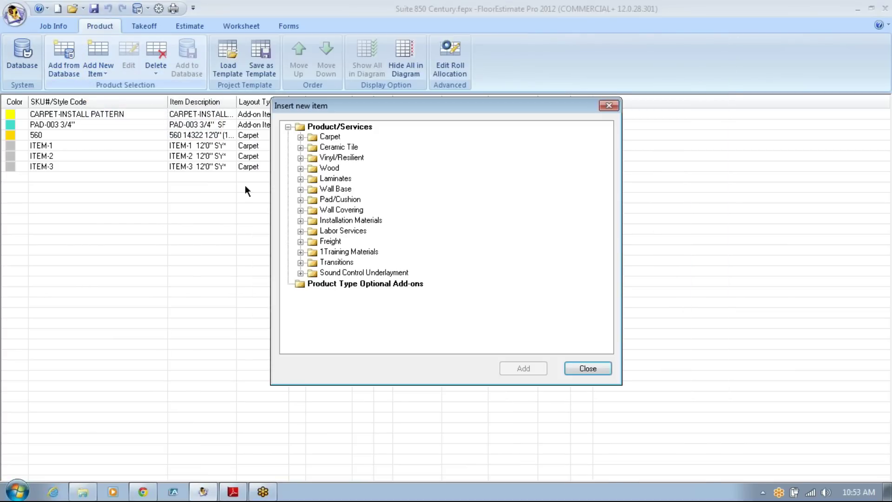
{"action": "left_click", "coordinate": [301, 137]}
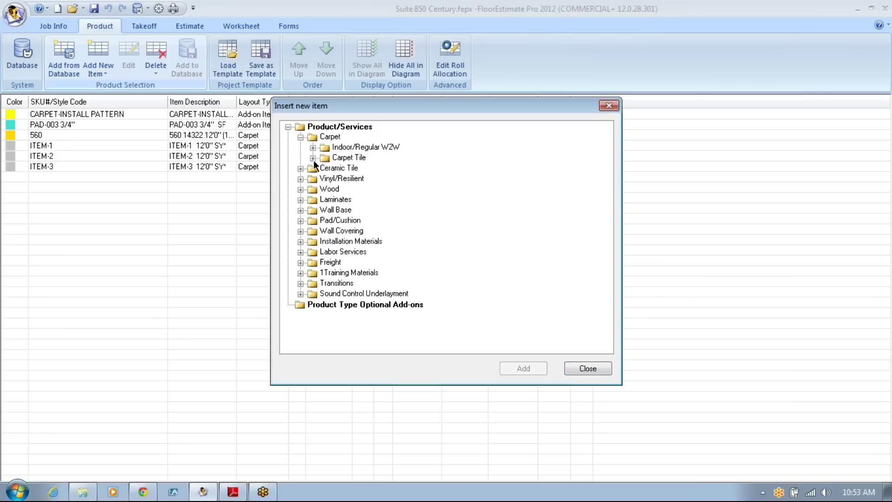
{"action": "left_click", "coordinate": [314, 148]}
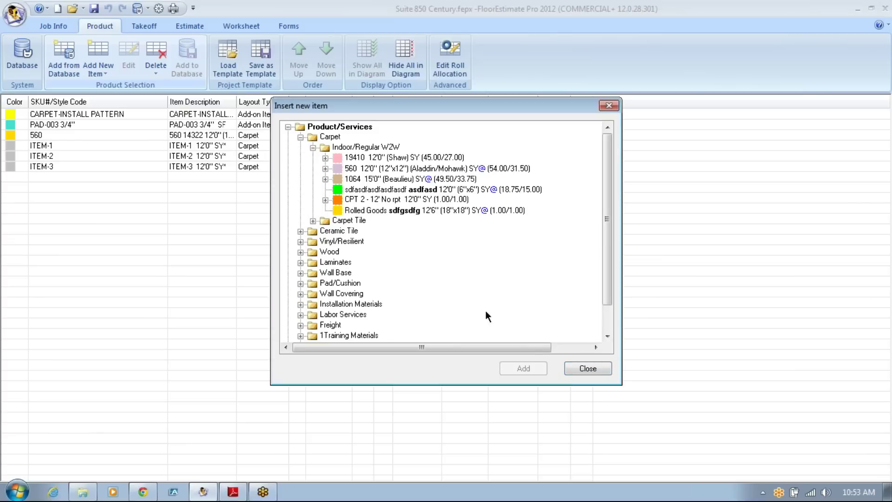
{"action": "left_click", "coordinate": [364, 211]}
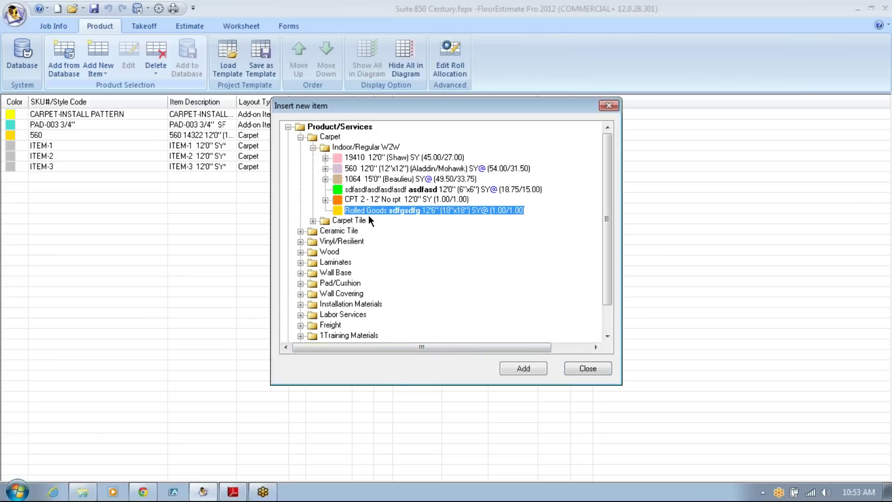
{"action": "left_click", "coordinate": [522, 368]}
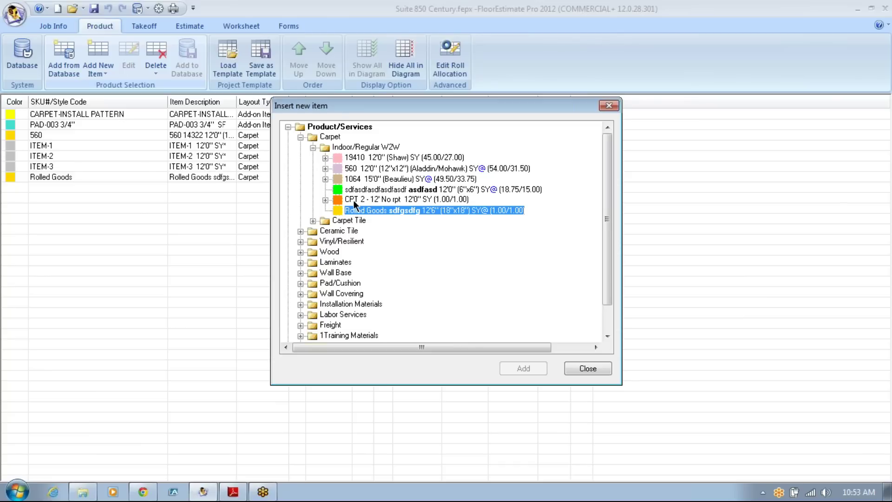
{"action": "left_click", "coordinate": [587, 369]}
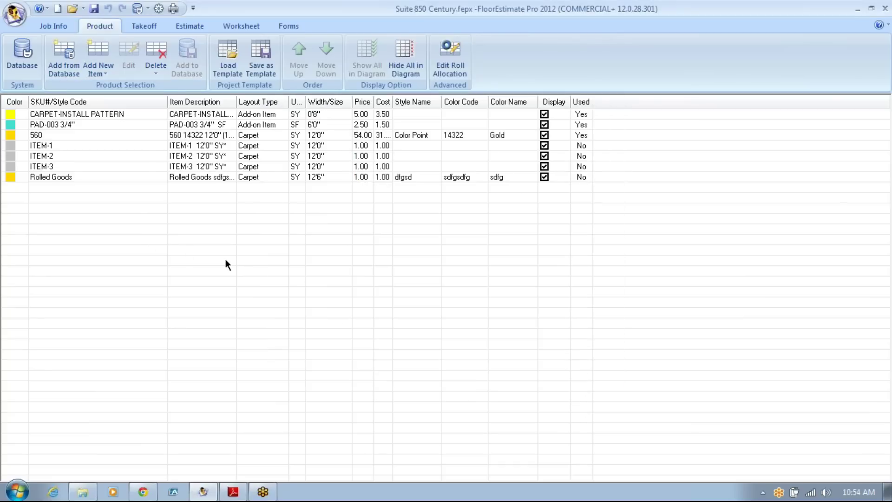
{"action": "left_click", "coordinate": [60, 176]}
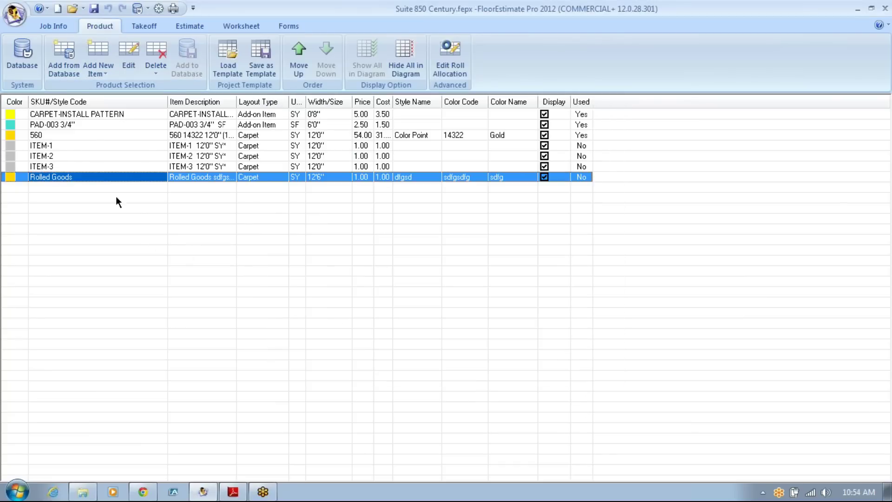
{"action": "left_click", "coordinate": [92, 51]}
Open ITEM-1 for modification and set its style code to Ceramic Tile.
{"action": "right_click", "coordinate": [46, 145]}
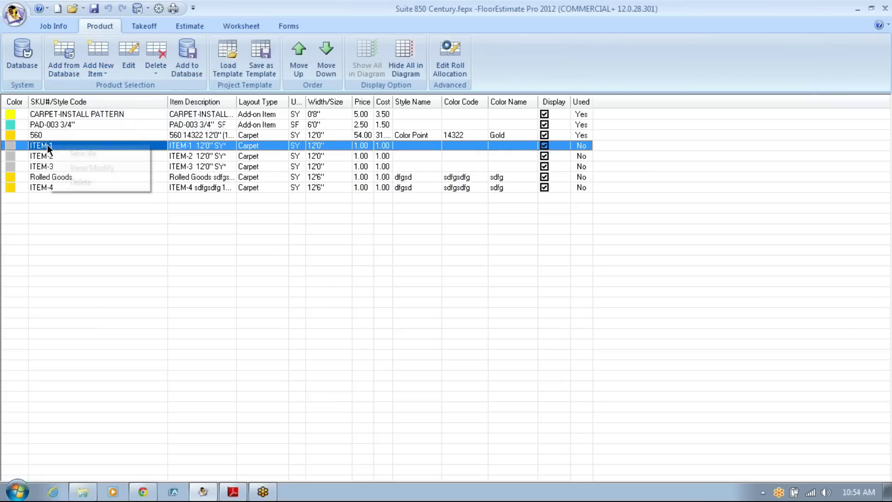
{"action": "left_click", "coordinate": [96, 168]}
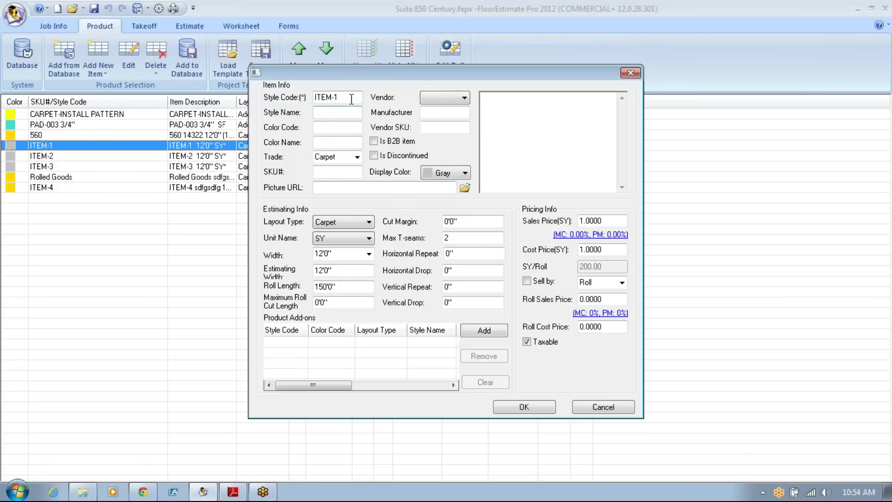
{"action": "left_click_drag", "start_coordinate": [350, 97], "coordinate": [288, 103]}
{"action": "type", "text": "Tile"}
{"action": "key", "text": "BackSpace"}
{"action": "key", "text": "BackSpace"}
{"action": "key", "text": "BackSpace"}
{"action": "key", "text": "BackSpace"}
{"action": "type", "text": "Ceramic TIle"}
{"action": "key", "text": "BackSpace"}
{"action": "key", "text": "BackSpace"}
{"action": "key", "text": "BackSpace"}
{"action": "key", "text": "BackSpace"}
{"action": "type", "text": "Tile"}
Set the Ceramic Tile item's trade to Tile and its display color to Green.
{"action": "left_click", "coordinate": [357, 157]}
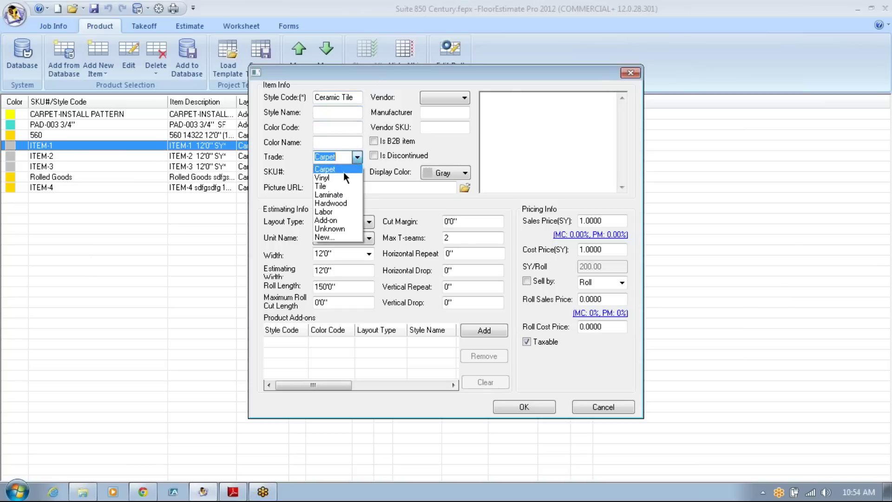
{"action": "left_click", "coordinate": [330, 185]}
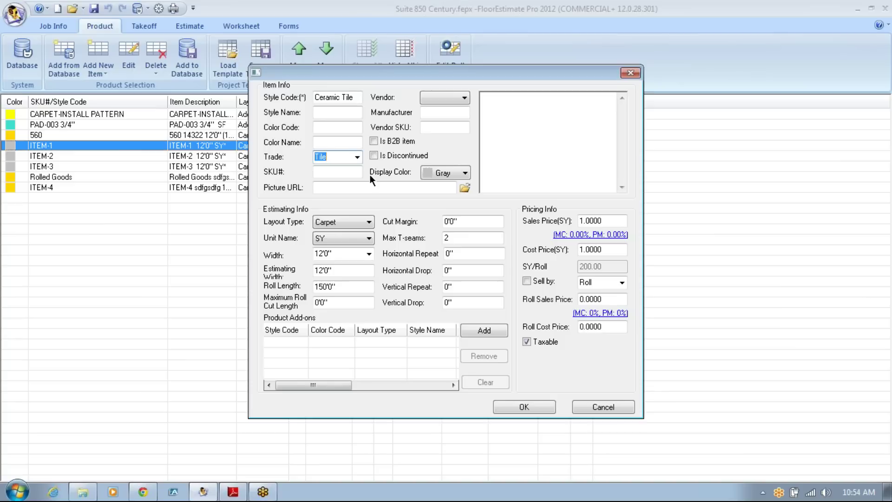
{"action": "left_click", "coordinate": [325, 127]}
{"action": "left_click", "coordinate": [465, 173]}
{"action": "left_click", "coordinate": [458, 198]}
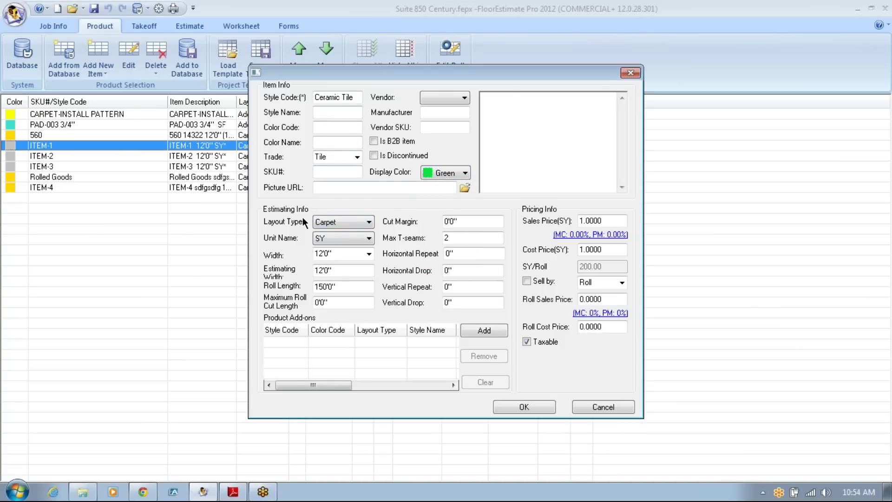
Change the Ceramic Tile item's layout type to Tile and set its size to 6" X 16".
{"action": "left_click", "coordinate": [346, 222]}
{"action": "left_click", "coordinate": [339, 248]}
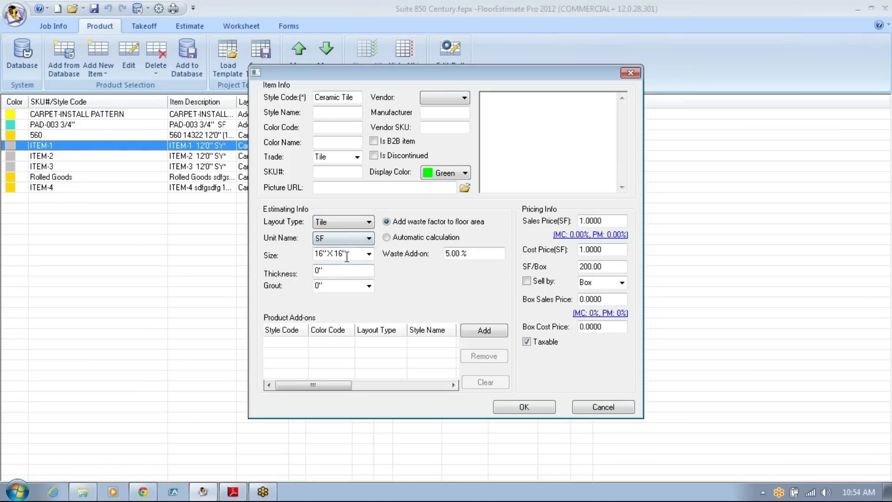
{"action": "left_click", "coordinate": [369, 254]}
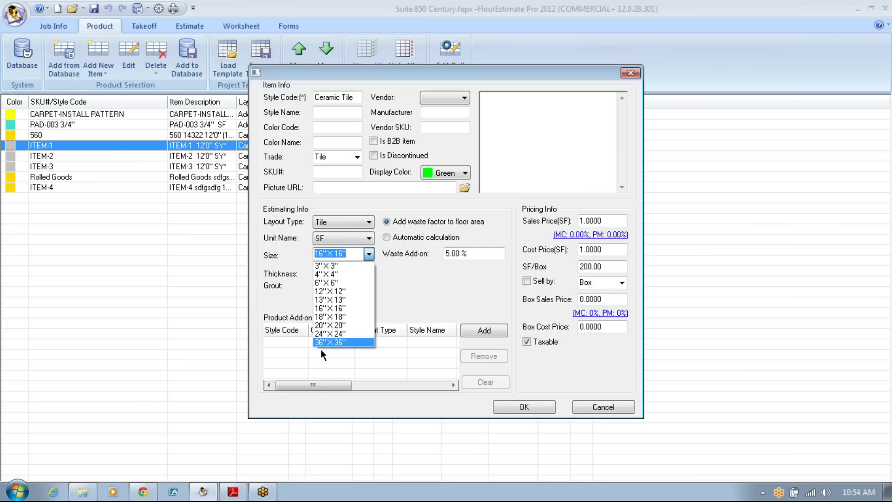
{"action": "left_click", "coordinate": [334, 253]}
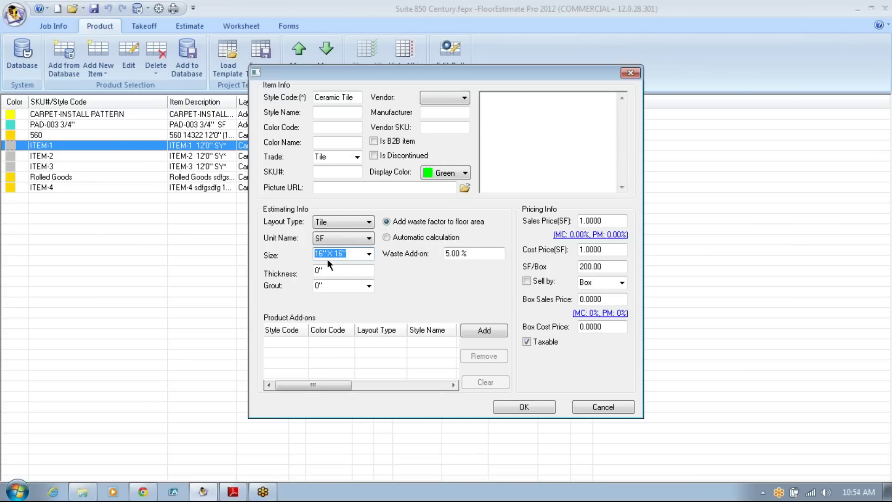
{"action": "left_click", "coordinate": [317, 254]}
{"action": "key", "text": "Delete"}
{"action": "key", "text": "Tab"}
{"action": "key", "text": "End"}
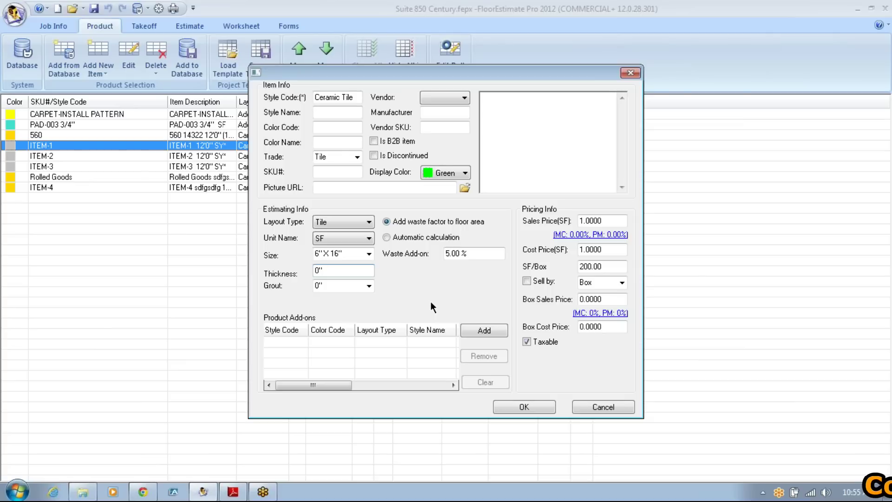
Set the Ceramic Tile item's grout to 1/4" and its waste add-on to 10%, keeping the waste factor added to floor area.
{"action": "left_click", "coordinate": [368, 286]}
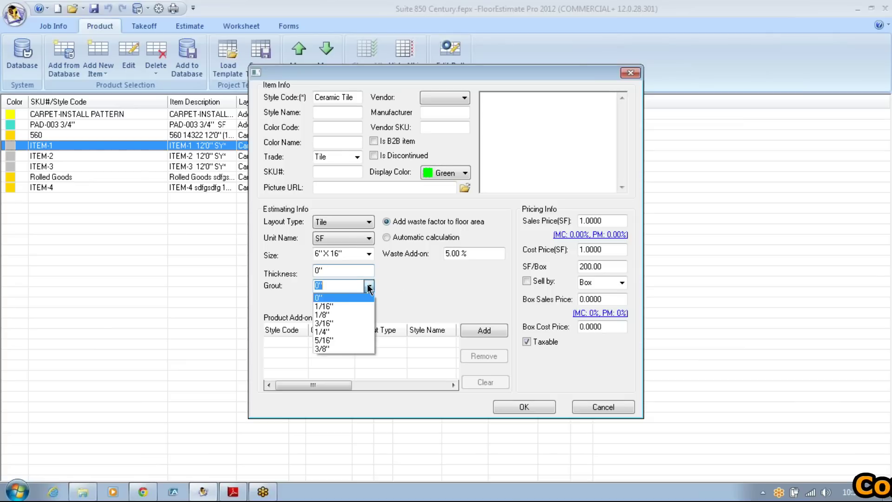
{"action": "left_click", "coordinate": [327, 325]}
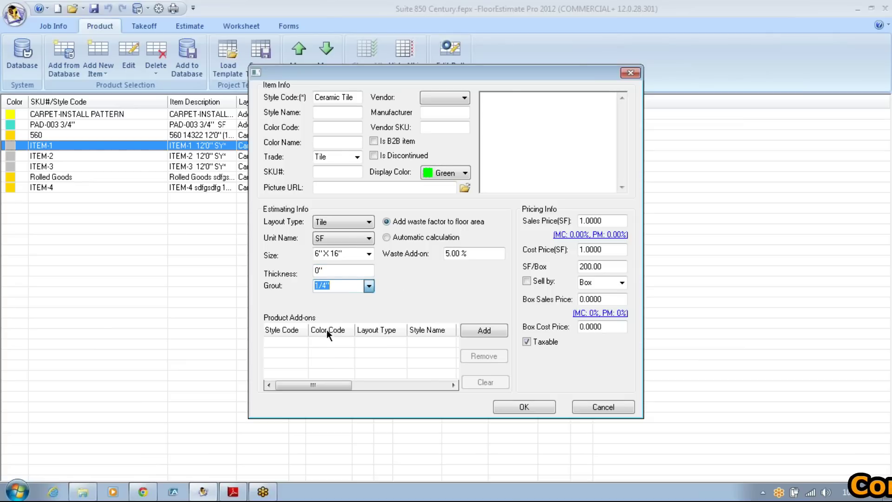
{"action": "double_click", "coordinate": [453, 253]}
{"action": "type", "text": "10"}
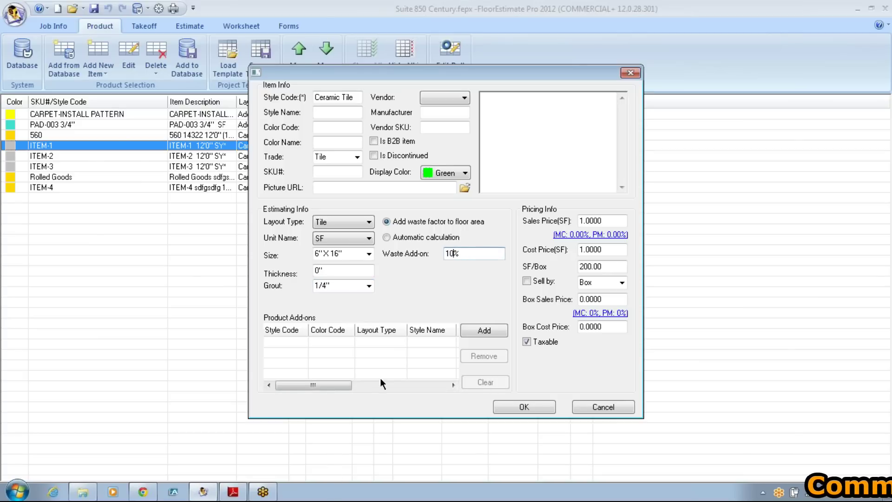
{"action": "left_click", "coordinate": [399, 238]}
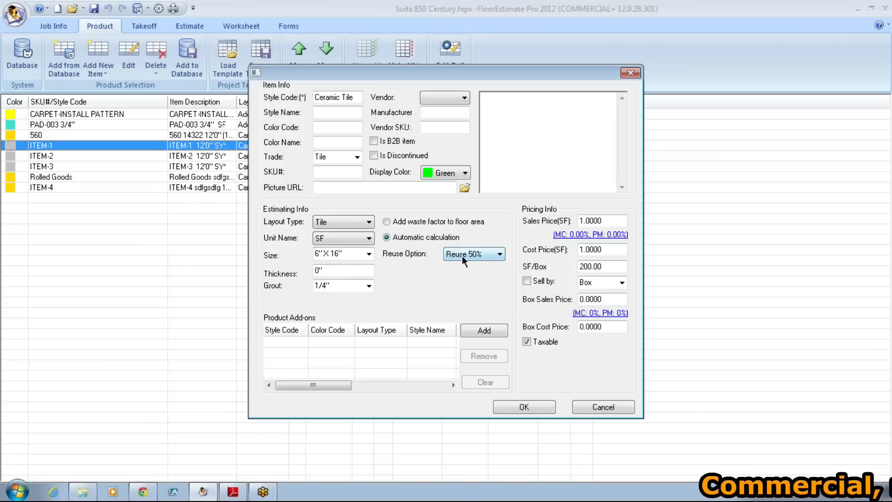
{"action": "left_click", "coordinate": [387, 222]}
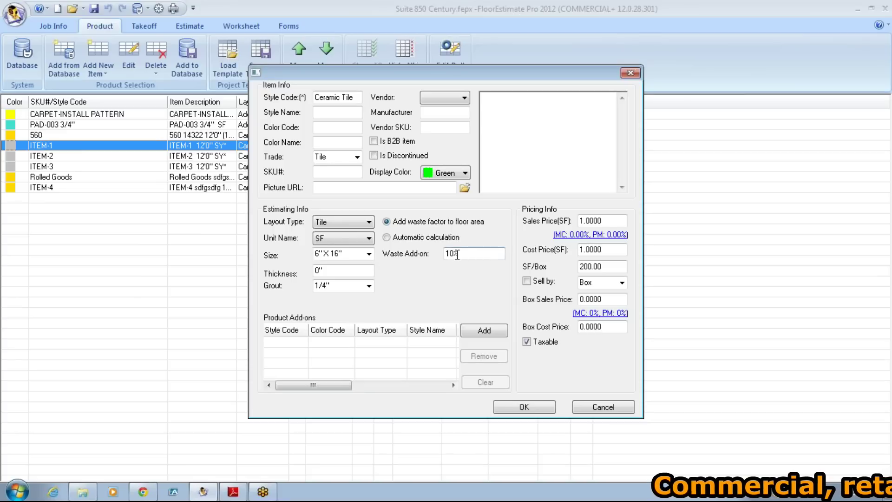
{"action": "left_click", "coordinate": [479, 330]}
{"action": "left_click", "coordinate": [539, 238]}
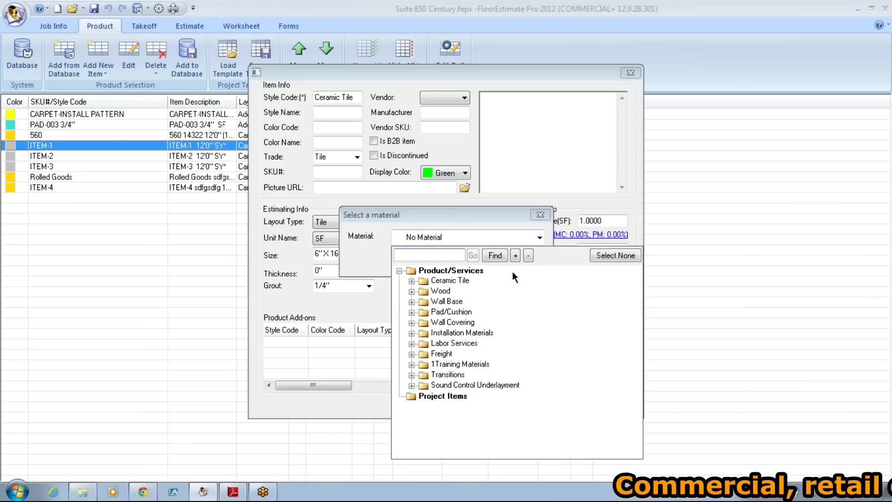
{"action": "left_click", "coordinate": [615, 255]}
{"action": "left_click", "coordinate": [518, 259]}
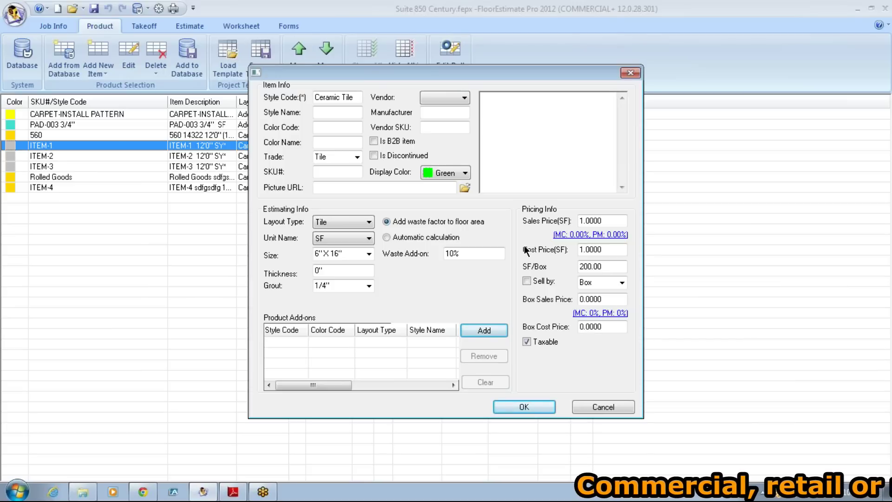
Set the Ceramic Tile item's cost price per SF to 2 and open its sales price calculation.
{"action": "double_click", "coordinate": [597, 249]}
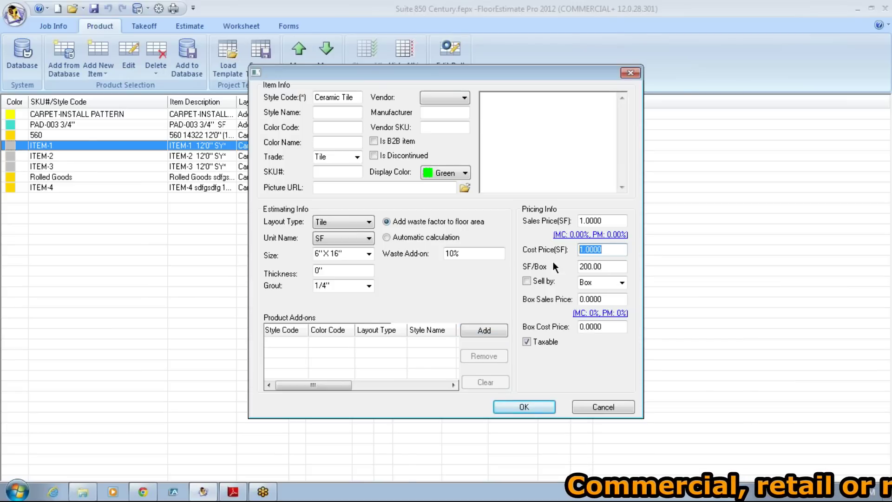
{"action": "type", "text": "2"}
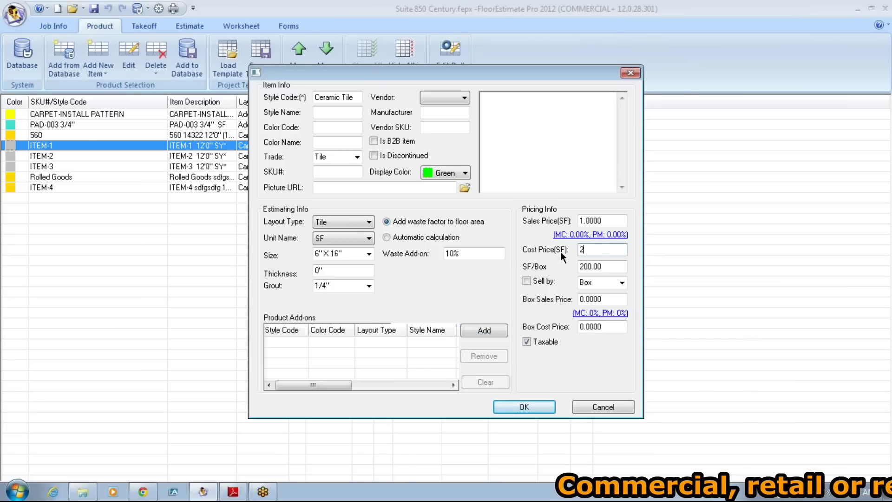
{"action": "left_click", "coordinate": [600, 235]}
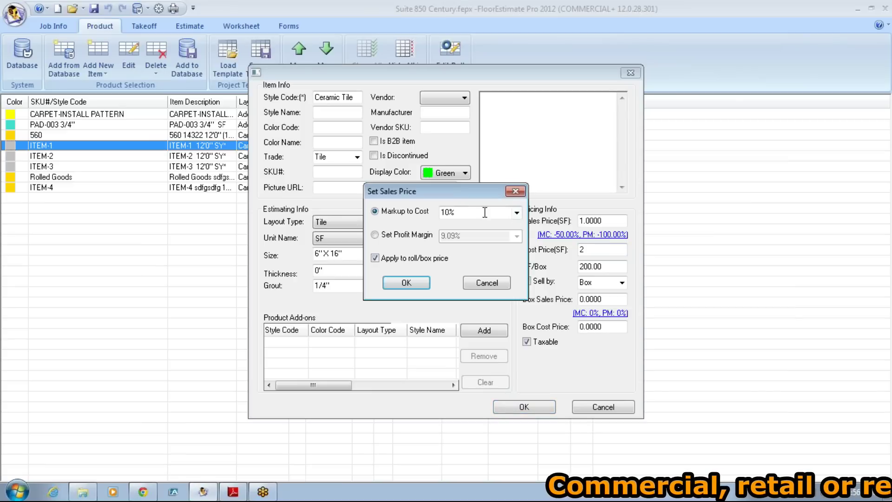
Compare the markup and profit margin options, and try a markup to cost of 25%.
{"action": "left_click", "coordinate": [402, 234]}
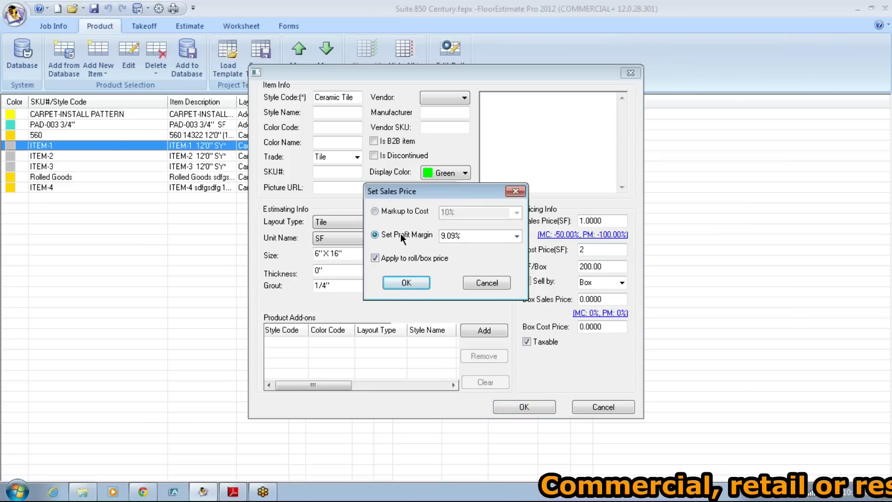
{"action": "left_click", "coordinate": [402, 210]}
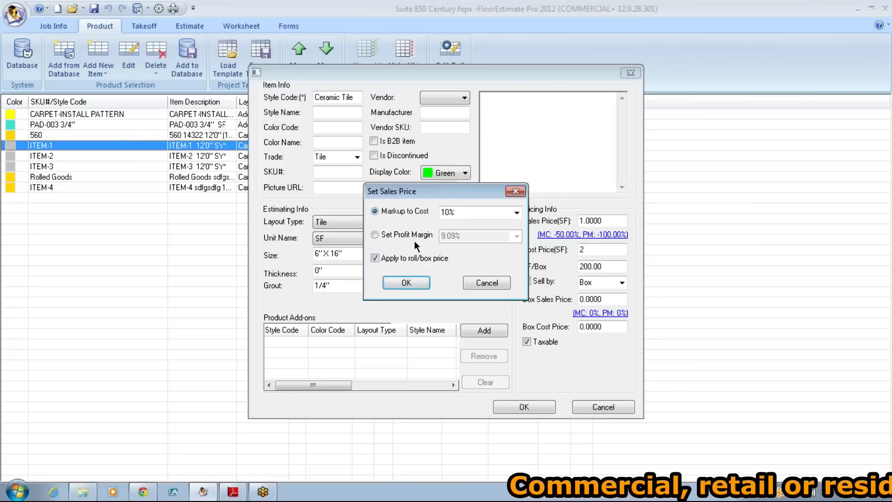
{"action": "left_click", "coordinate": [516, 213]}
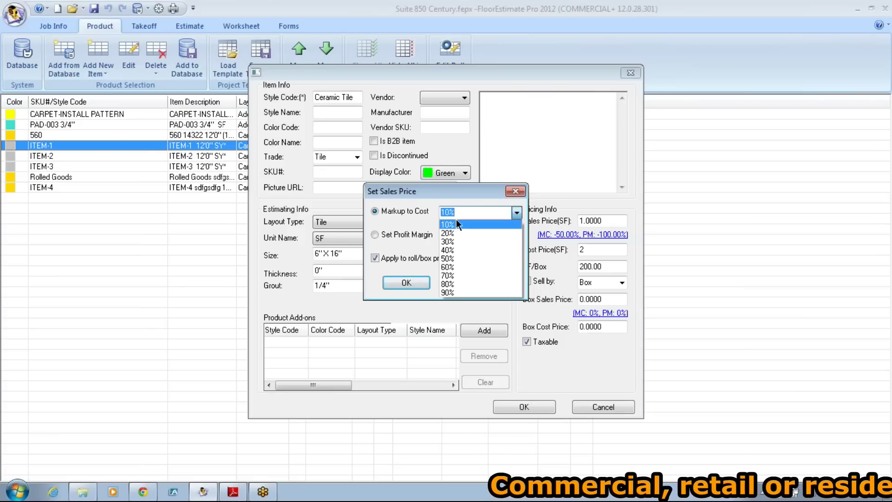
{"action": "left_click", "coordinate": [411, 249]}
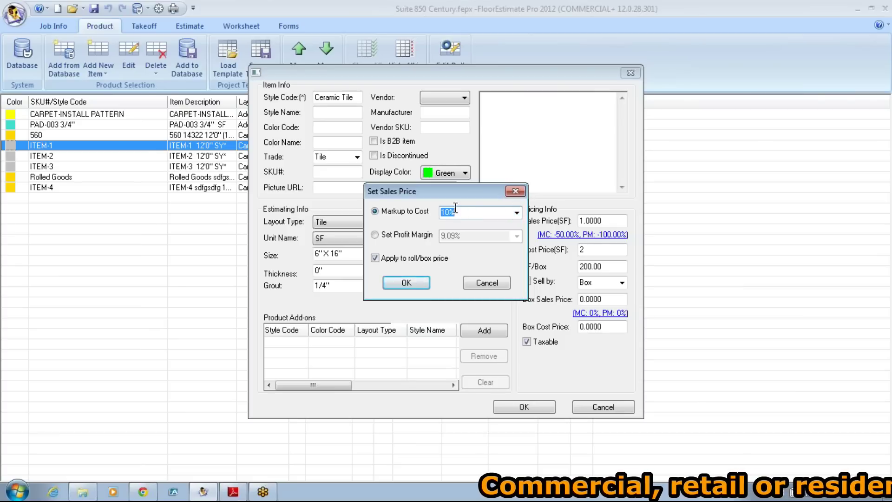
{"action": "left_click", "coordinate": [450, 212]}
{"action": "double_click", "coordinate": [450, 212]}
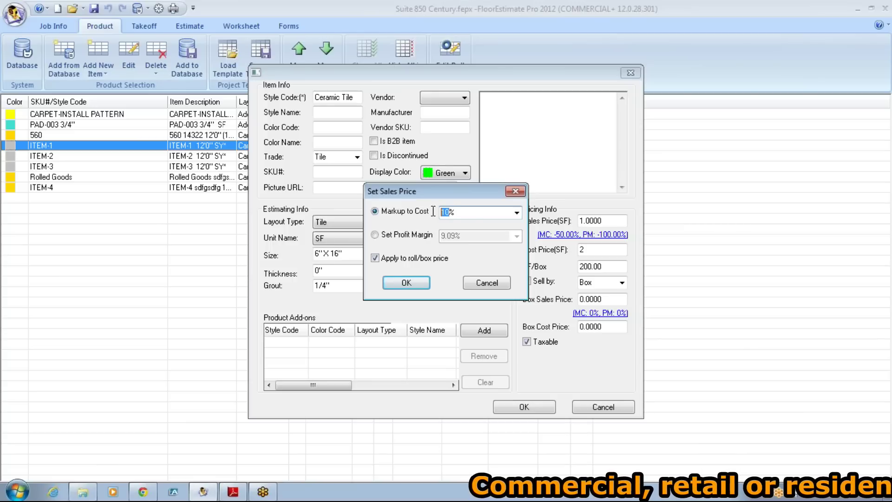
{"action": "type", "text": "25"}
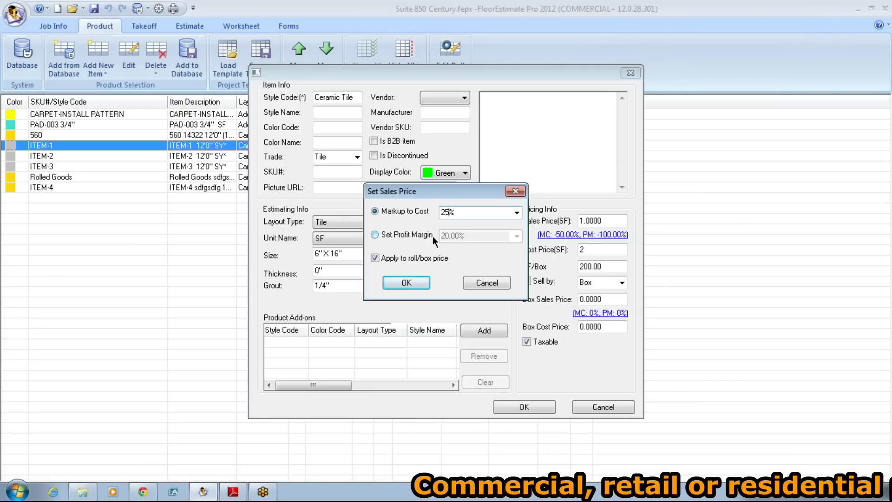
Calculate the sales price from an 18% profit margin, applied to the box price too, and save the Ceramic Tile item.
{"action": "left_click", "coordinate": [406, 234]}
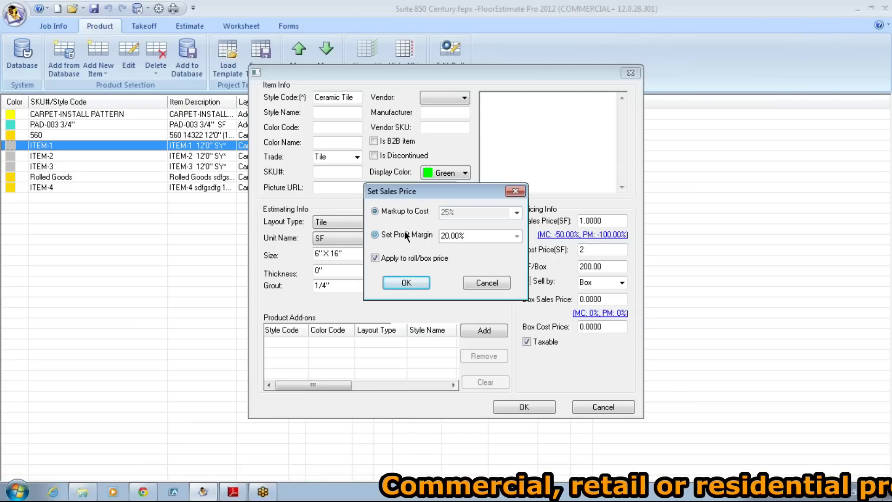
{"action": "left_click_drag", "start_coordinate": [462, 236], "coordinate": [426, 237]}
{"action": "type", "text": "18"}
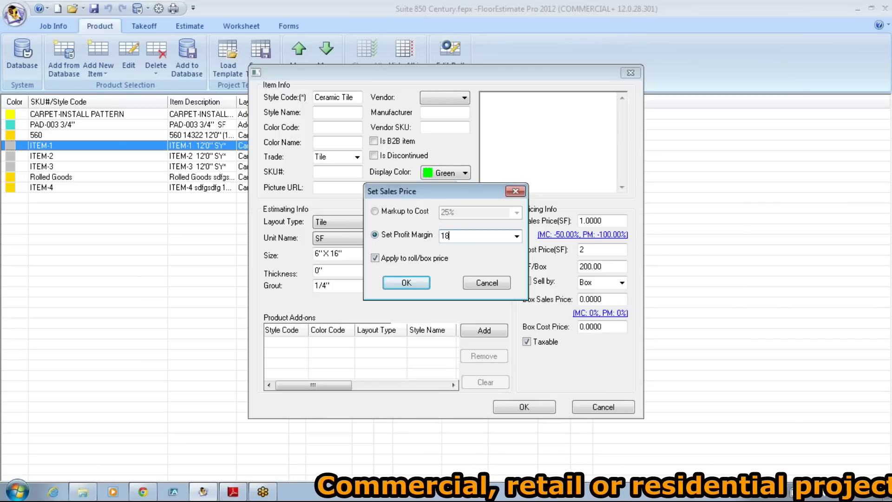
{"action": "type", "text": "%"}
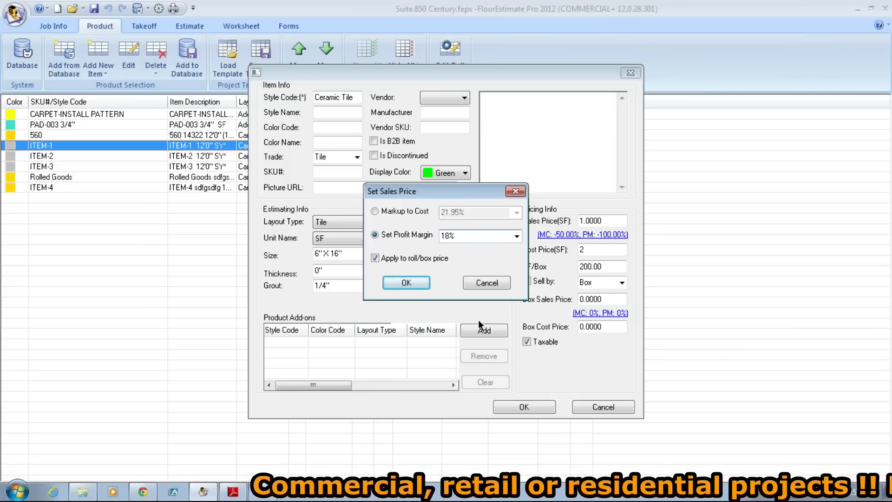
{"action": "left_click", "coordinate": [406, 283]}
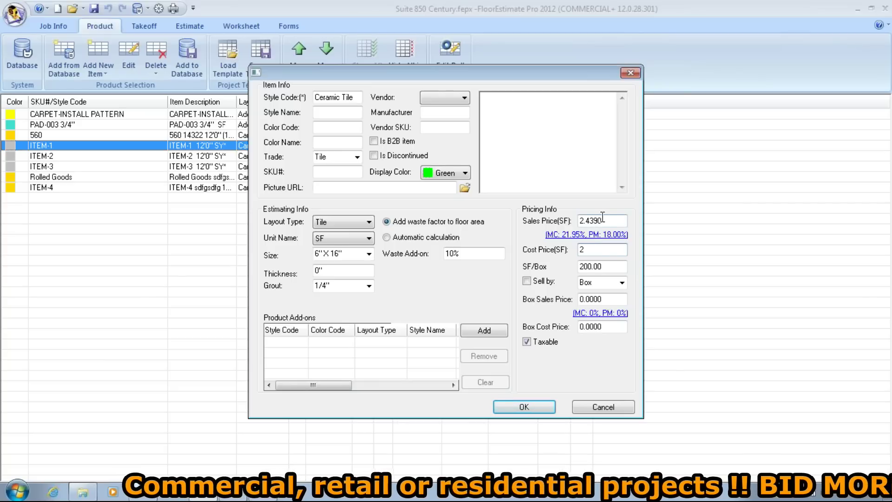
{"action": "left_click", "coordinate": [512, 409]}
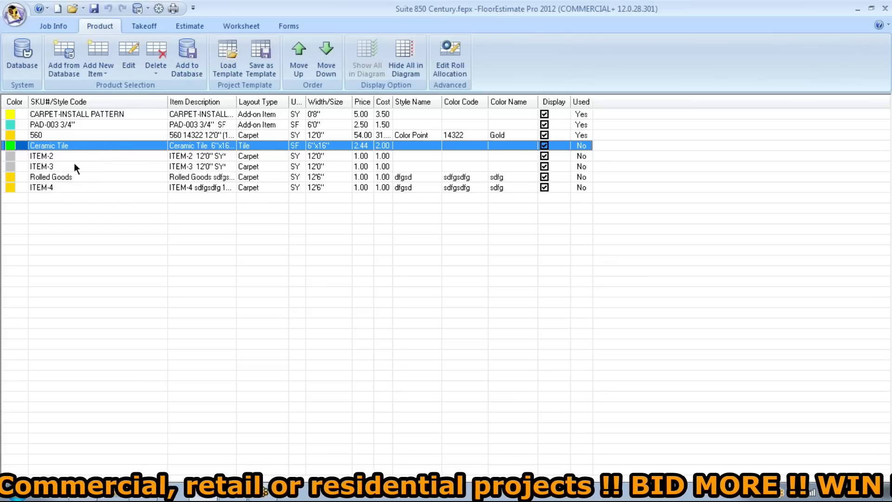
{"action": "left_click", "coordinate": [79, 177]}
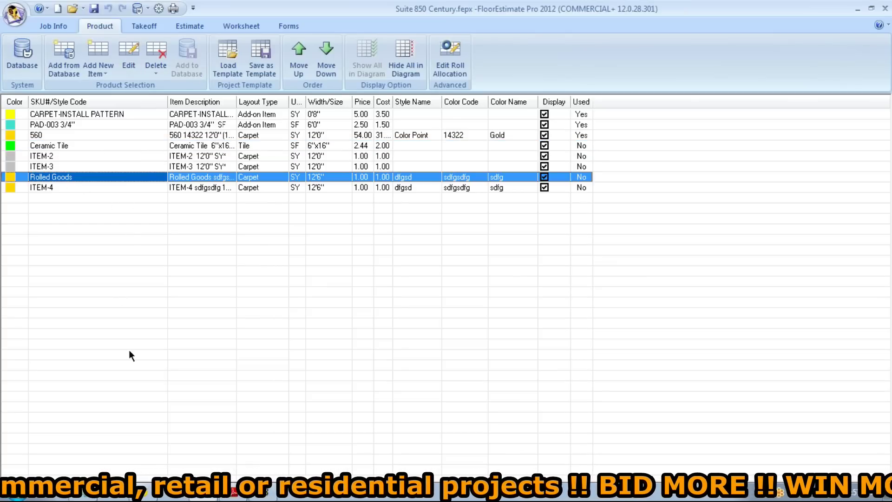
{"action": "left_click", "coordinate": [61, 146]}
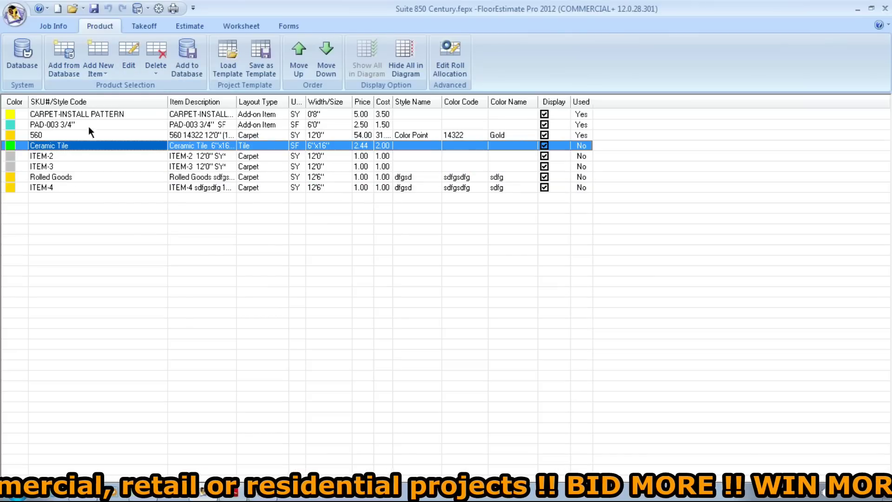
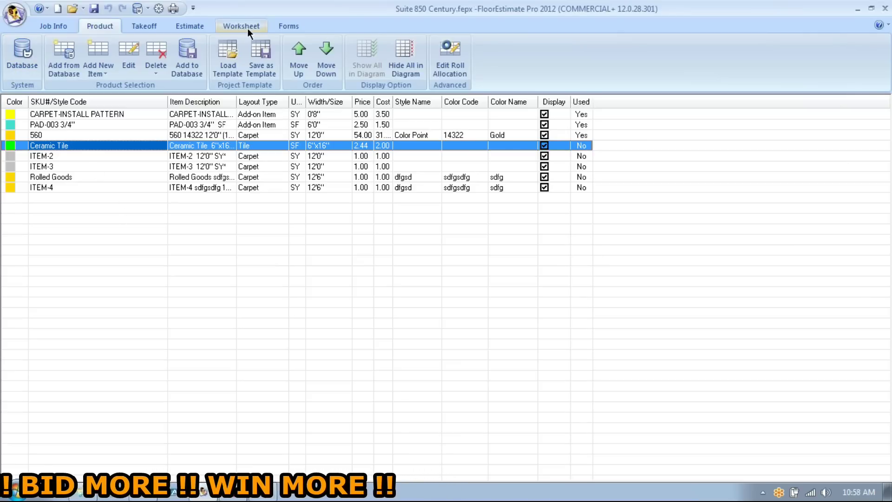
Assign the Ceramic Tile 6"x16" item to Rm4, Rm8, Rm9 and Rm10 on the takeoff plan.
{"action": "left_click", "coordinate": [152, 26]}
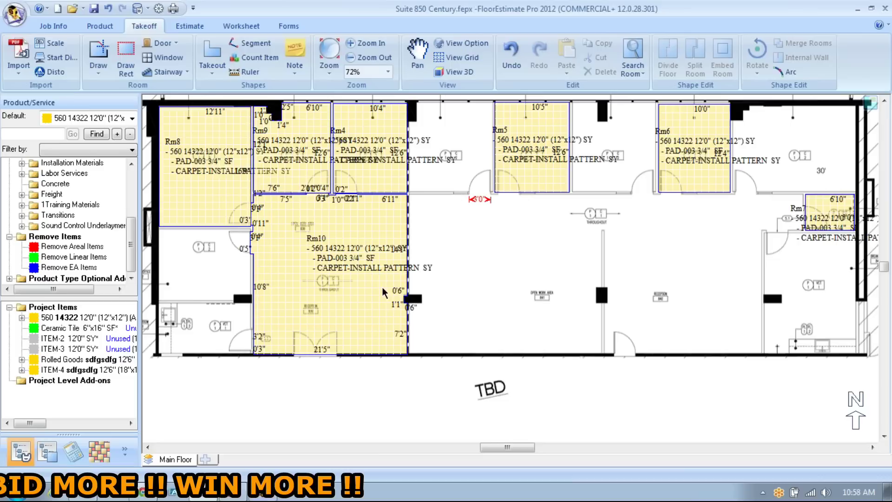
{"action": "left_click", "coordinate": [332, 293]}
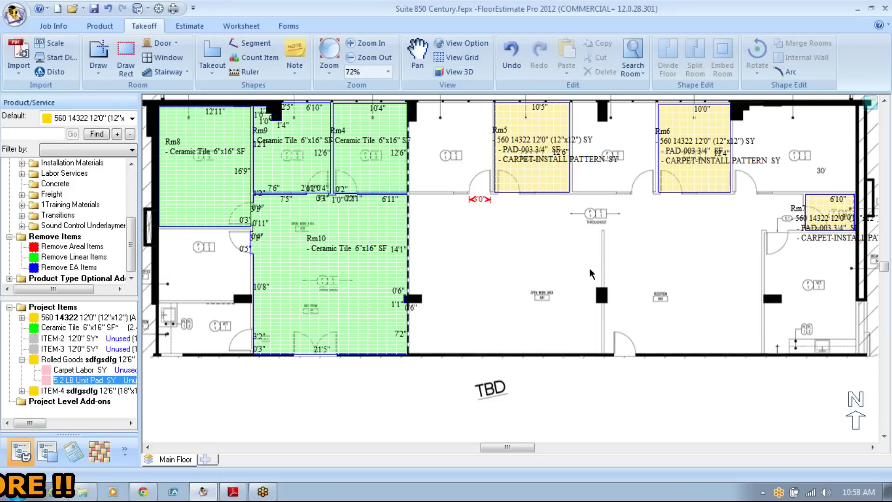
Assign the Rolled Goods carpet with its add-ons to Rm8, Rm5, Rm6 and Rm7, and dismiss the project save reminder.
{"action": "left_click_drag", "start_coordinate": [556, 268], "coordinate": [540, 289]}
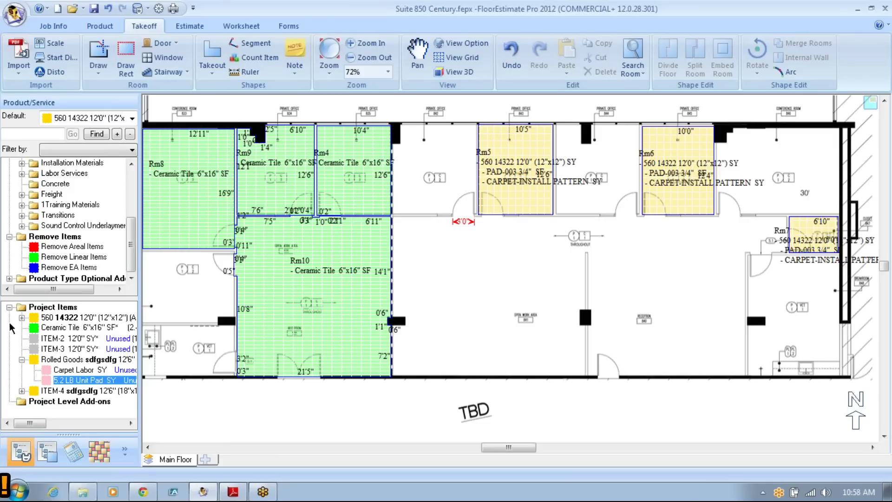
{"action": "left_click", "coordinate": [37, 361]}
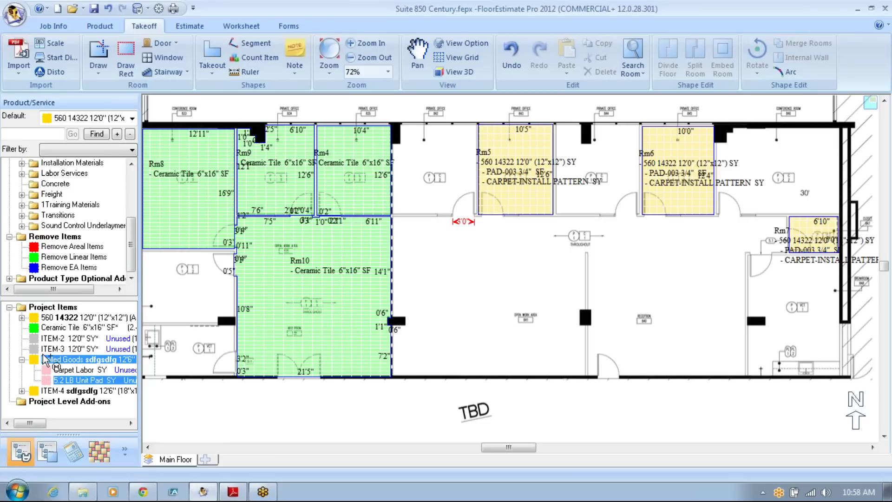
{"action": "left_click", "coordinate": [198, 204]}
{"action": "left_click", "coordinate": [507, 193]}
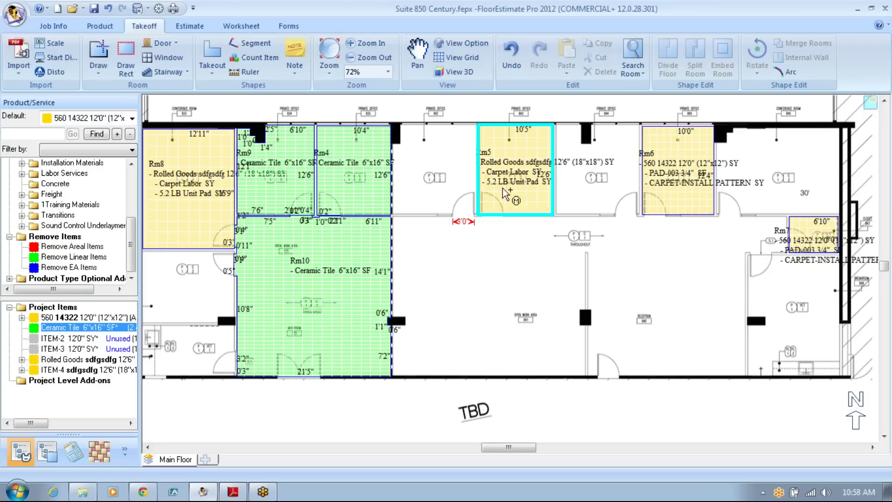
{"action": "left_click", "coordinate": [695, 189]}
{"action": "left_click", "coordinate": [813, 239]}
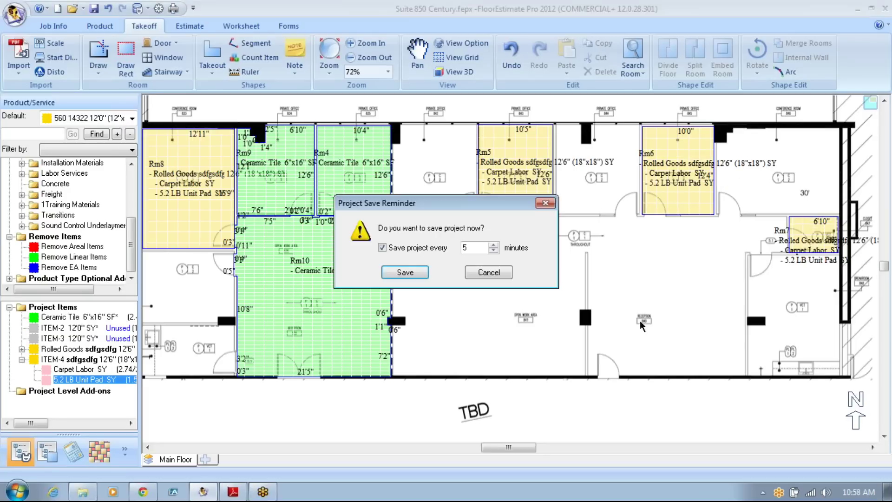
{"action": "left_click", "coordinate": [512, 274]}
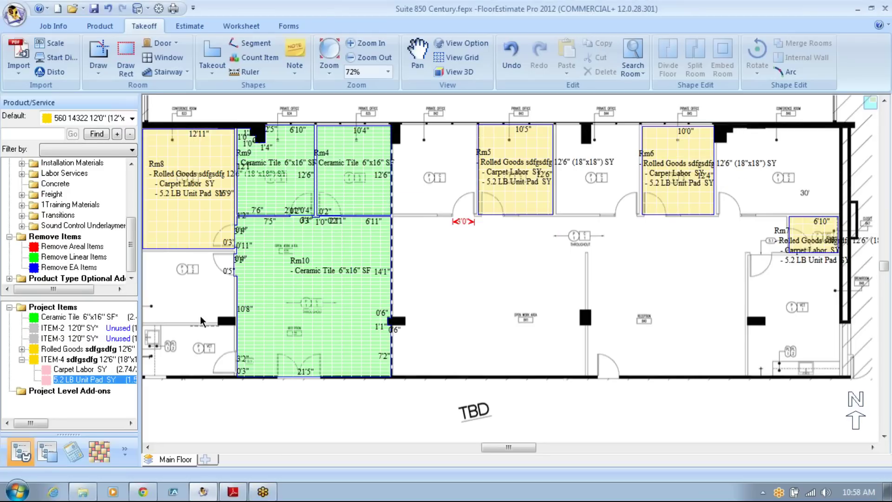
Assign the Rolled Goods carpet with its add-ons to Rm4 in place of the ceramic tile.
{"action": "left_click", "coordinate": [32, 318]}
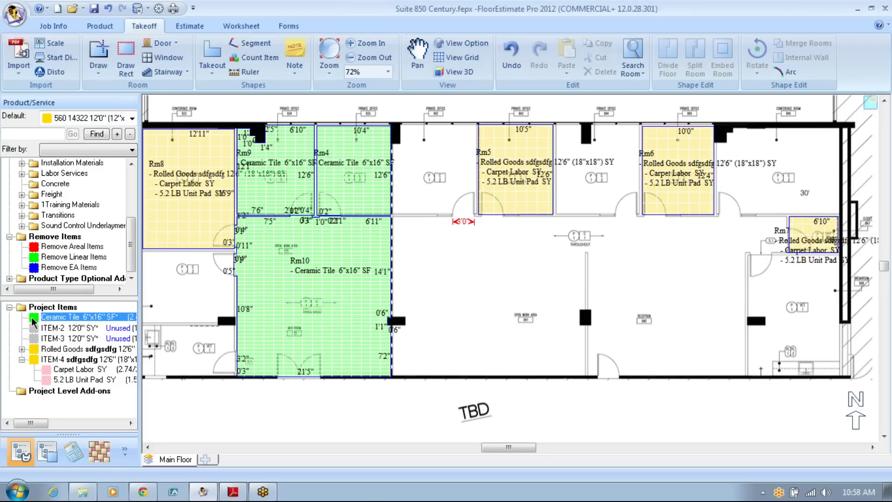
{"action": "left_click", "coordinate": [36, 349]}
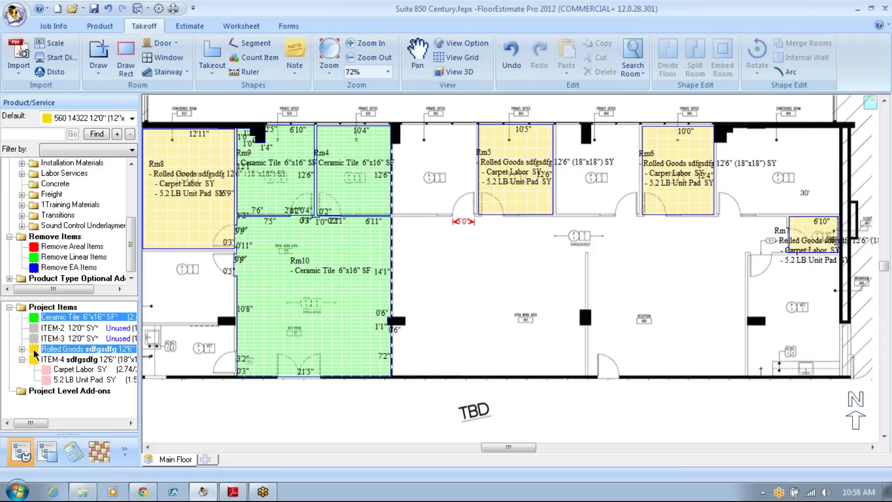
{"action": "left_click", "coordinate": [364, 178]}
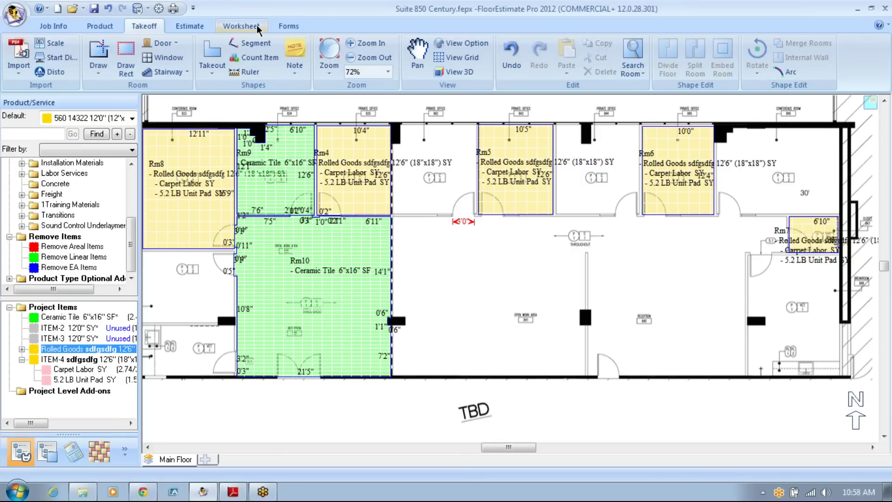
Estimate all listed materials and give the floor plan more room above the Rolled Goods cut sheet.
{"action": "left_click", "coordinate": [192, 26]}
{"action": "left_click", "coordinate": [20, 53]}
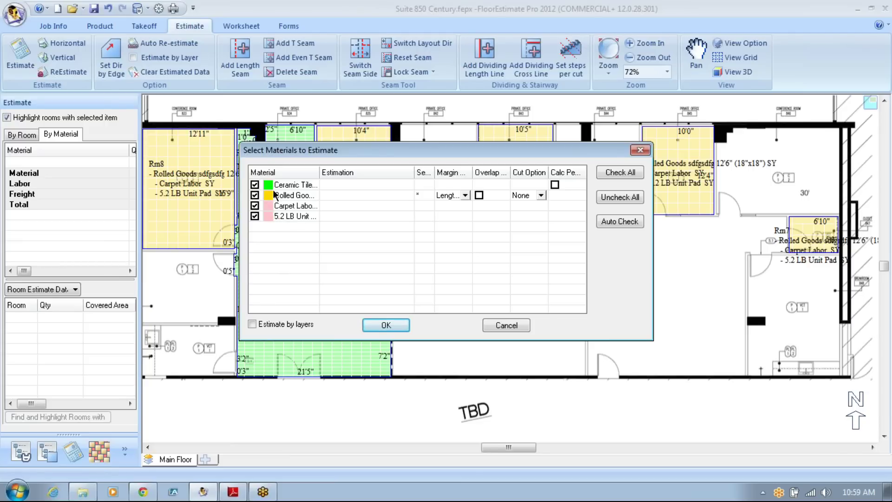
{"action": "left_click", "coordinate": [394, 326]}
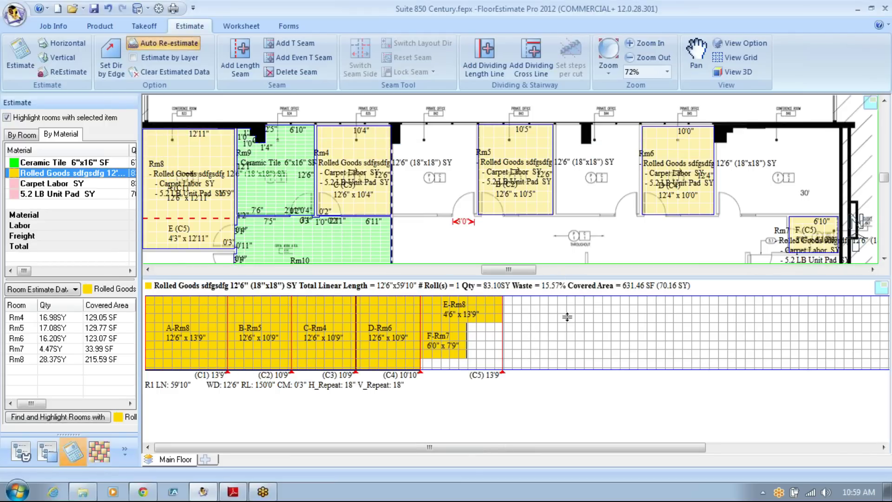
{"action": "left_click_drag", "start_coordinate": [569, 333], "coordinate": [569, 331]}
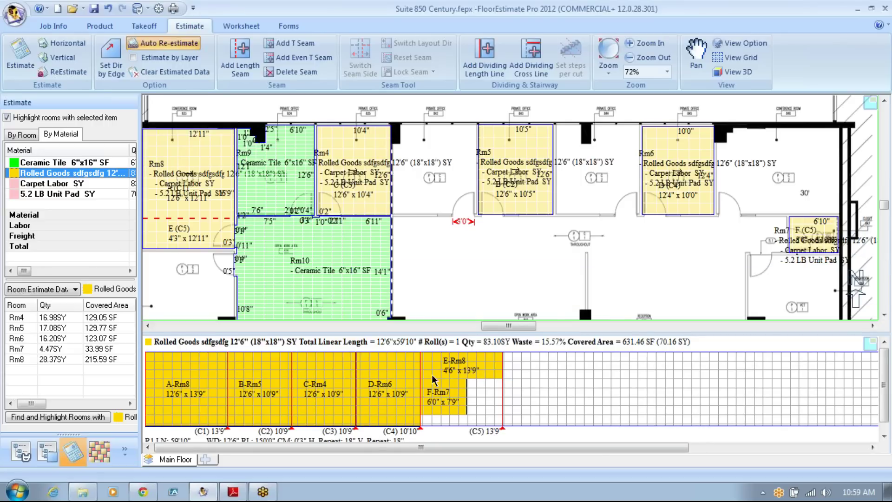
{"action": "left_click_drag", "start_coordinate": [501, 261], "coordinate": [526, 214]}
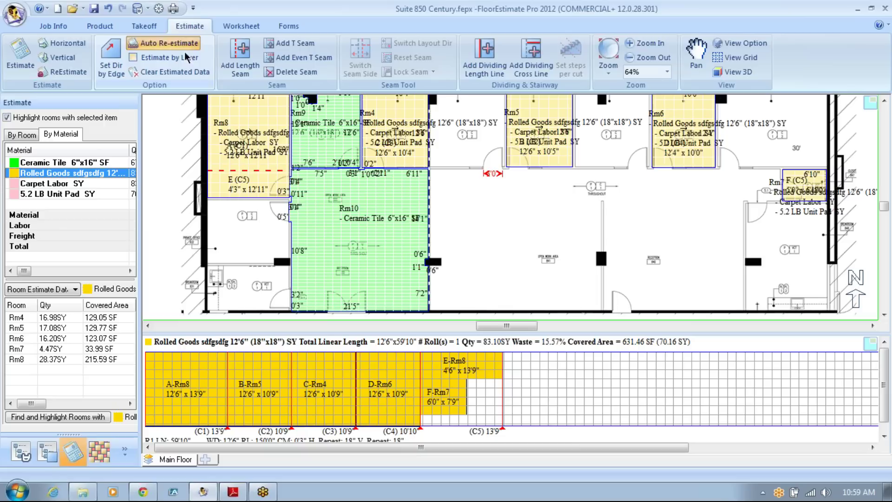
Hide the room labels and dimensions on the takeoff plan.
{"action": "left_click", "coordinate": [149, 28]}
{"action": "left_click", "coordinate": [458, 46]}
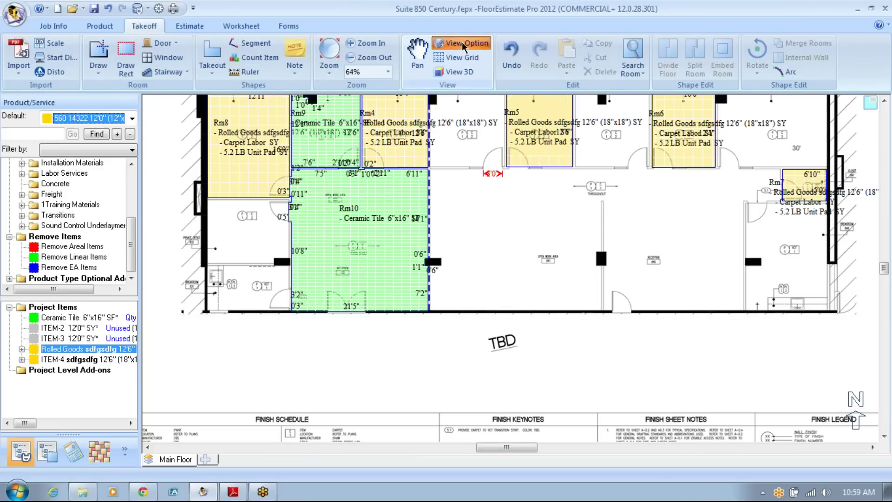
{"action": "left_click", "coordinate": [529, 59]}
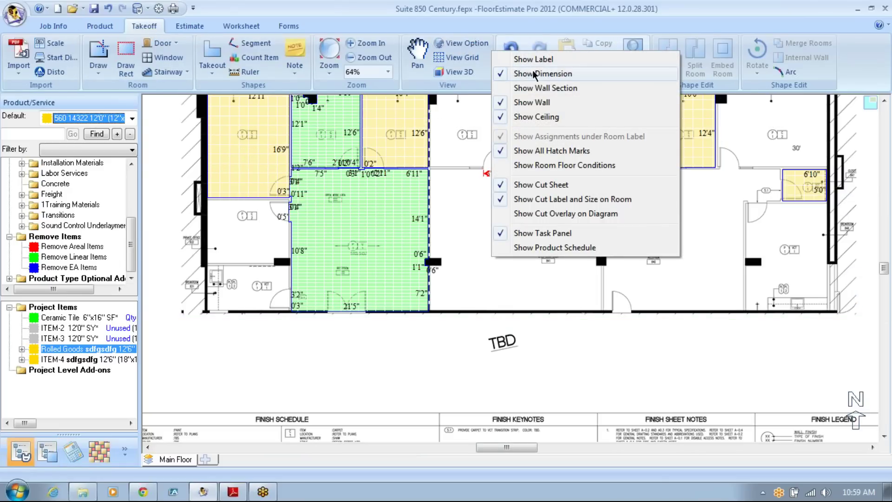
{"action": "left_click", "coordinate": [535, 74]}
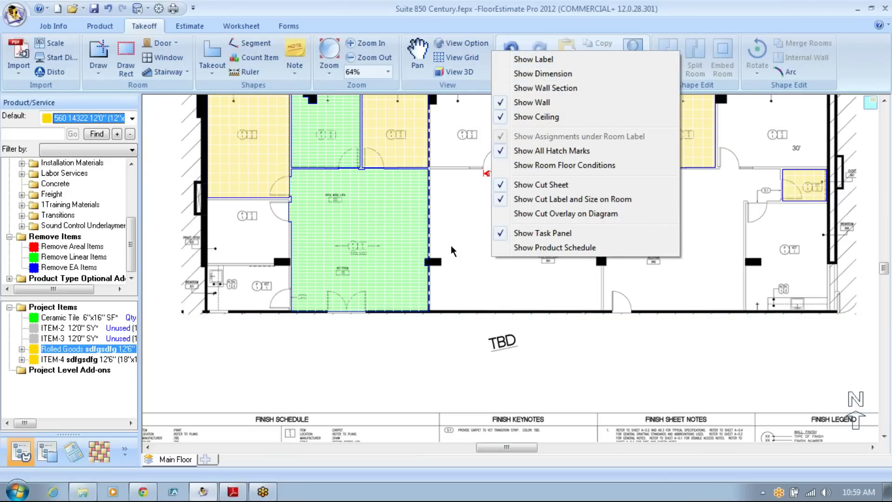
{"action": "left_click", "coordinate": [464, 245]}
{"action": "scroll", "coordinate": [466, 242], "scroll_direction": "up", "scroll_amount": 2}
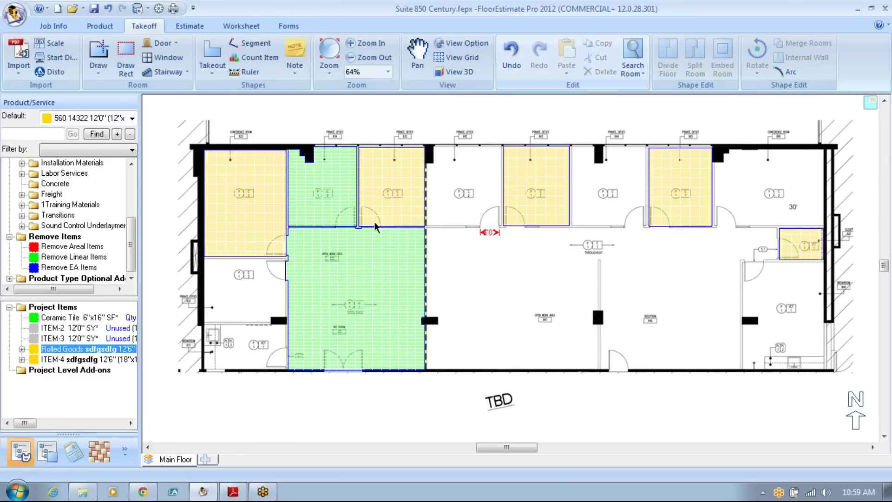
Return to the estimate and shift Rm8's carpet seam toward the room's north wall.
{"action": "left_click", "coordinate": [192, 26]}
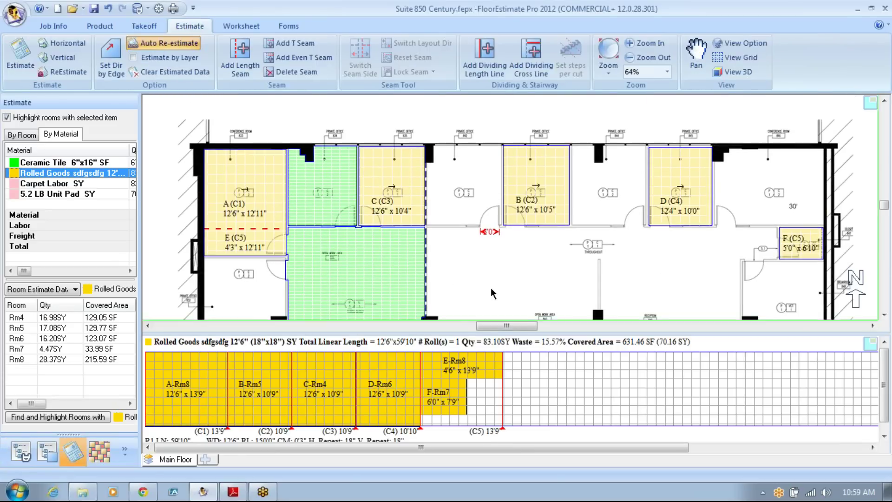
{"action": "left_click_drag", "start_coordinate": [490, 289], "coordinate": [470, 244]}
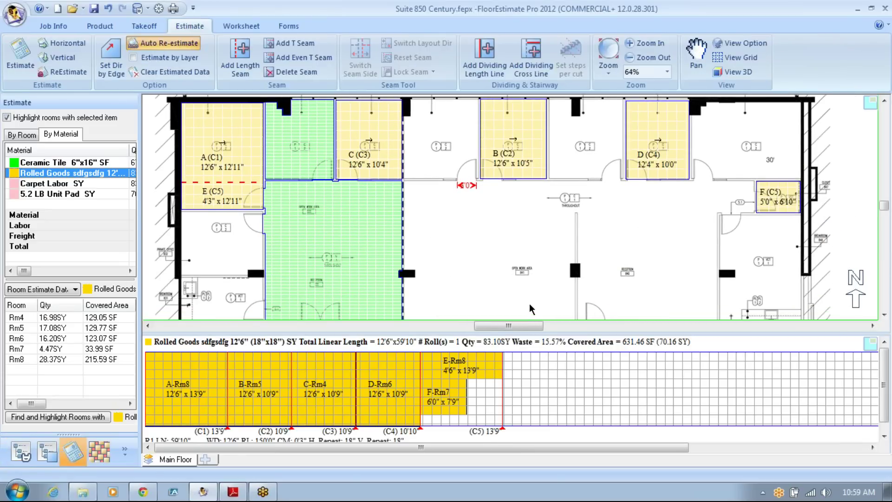
{"action": "scroll", "coordinate": [531, 309], "scroll_direction": "down", "scroll_amount": 2}
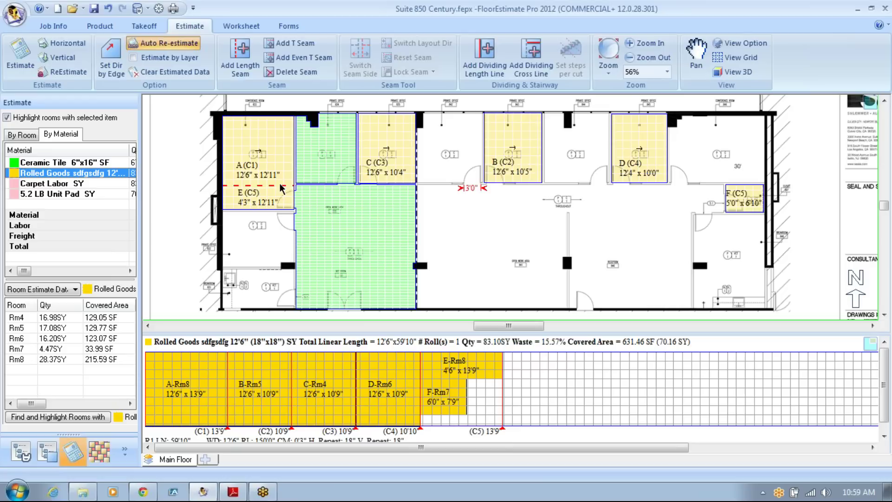
{"action": "left_click", "coordinate": [285, 118]}
{"action": "left_click_drag", "start_coordinate": [281, 186], "coordinate": [280, 210]}
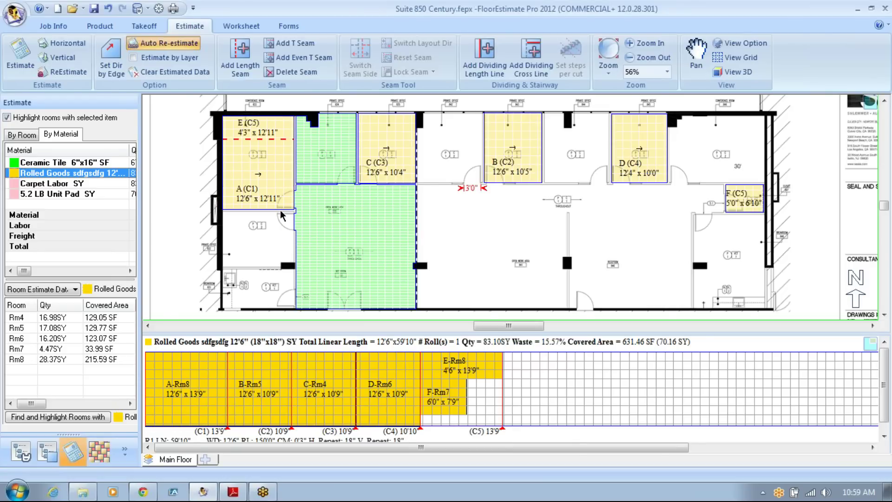
Switch Rm8's seam side, turn its carpet layout direction to north-south, and place the seam along the west wall.
{"action": "left_click", "coordinate": [275, 164]}
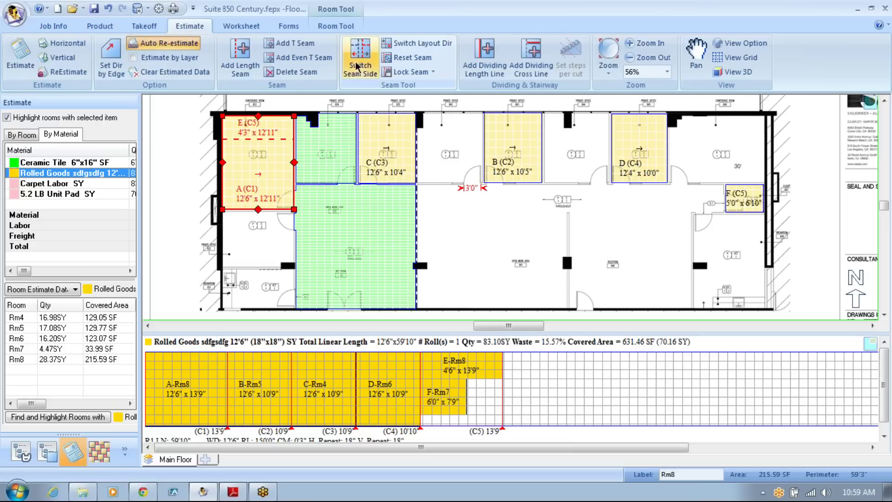
{"action": "left_click", "coordinate": [368, 53]}
{"action": "left_click", "coordinate": [367, 53]}
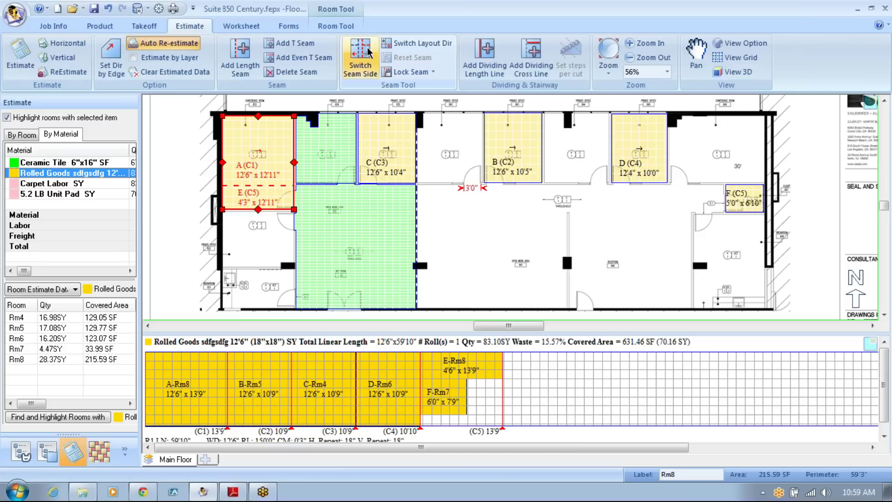
{"action": "left_click", "coordinate": [411, 45]}
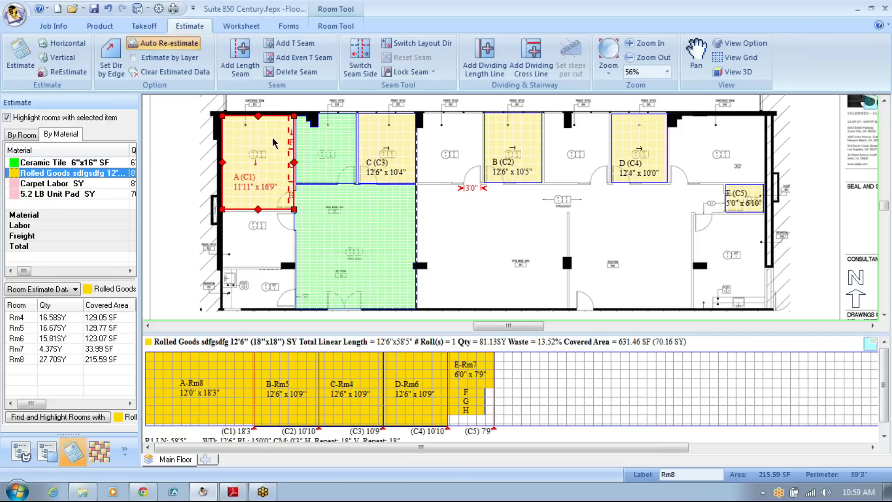
{"action": "left_click", "coordinate": [364, 55]}
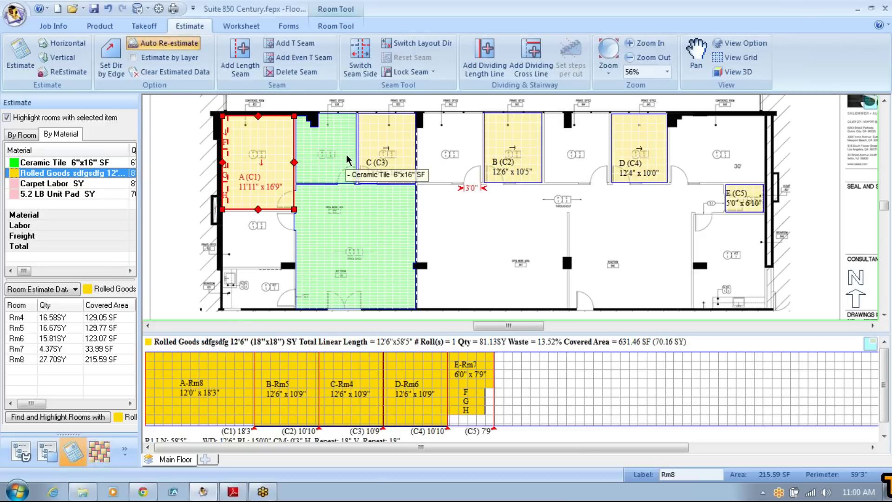
{"action": "double_click", "coordinate": [386, 225]}
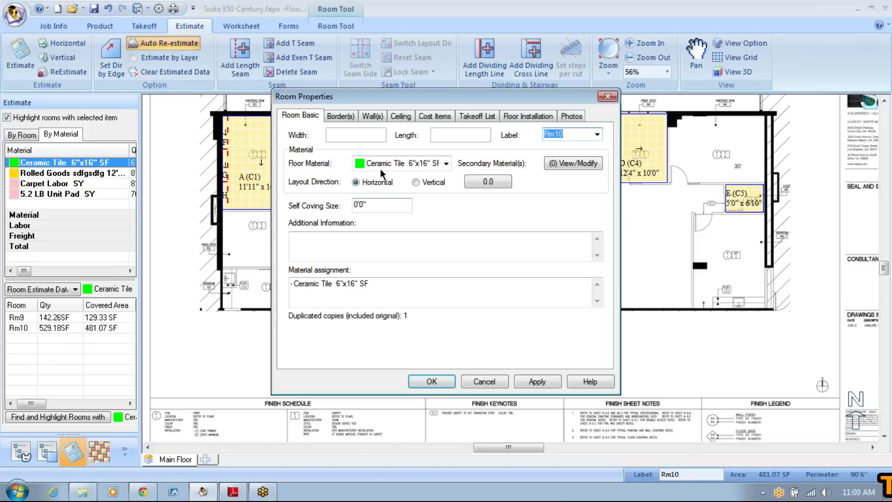
{"action": "left_click", "coordinate": [345, 117]}
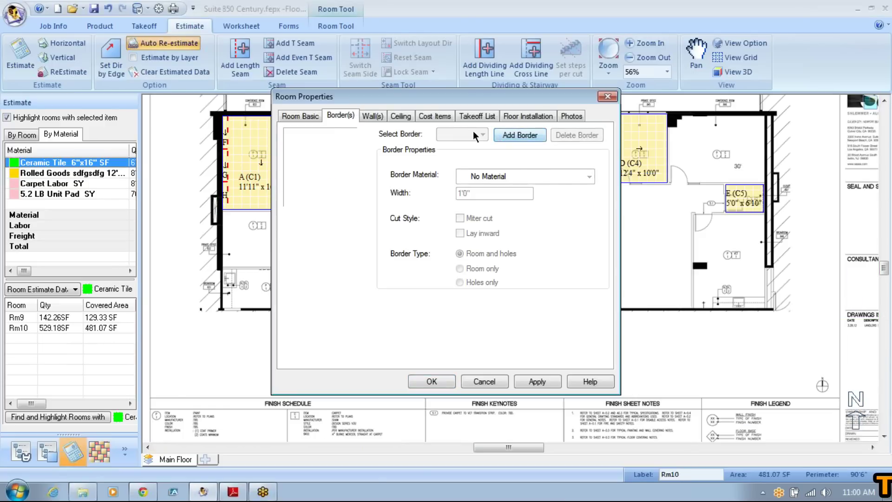
{"action": "left_click", "coordinate": [608, 95]}
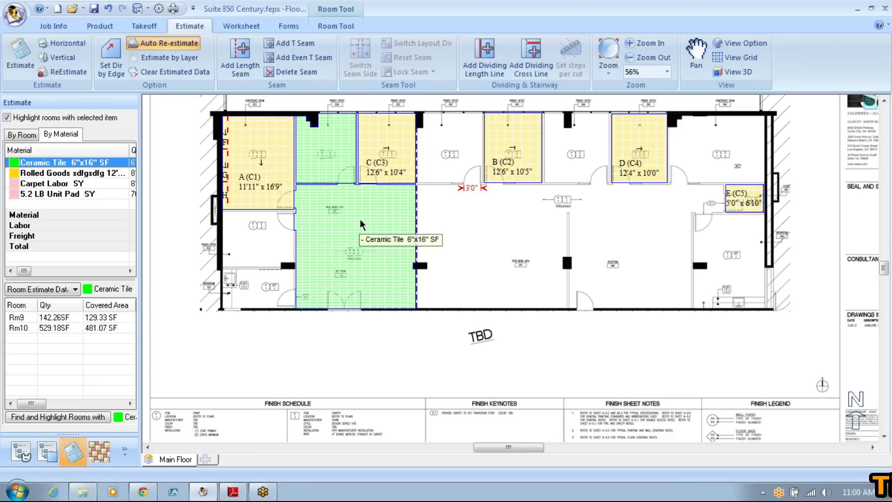
Add a border to the Ceramic Tile floor of Rm10 in its room properties.
{"action": "right_click", "coordinate": [361, 225]}
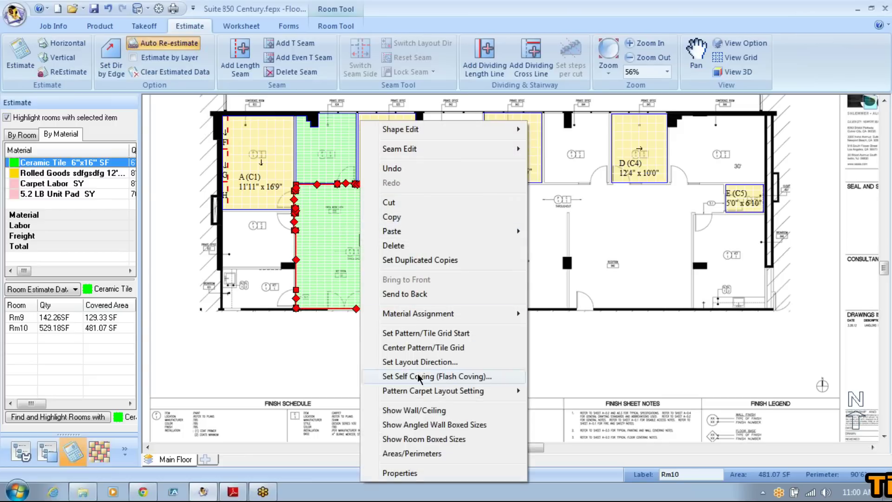
{"action": "left_click", "coordinate": [415, 478]}
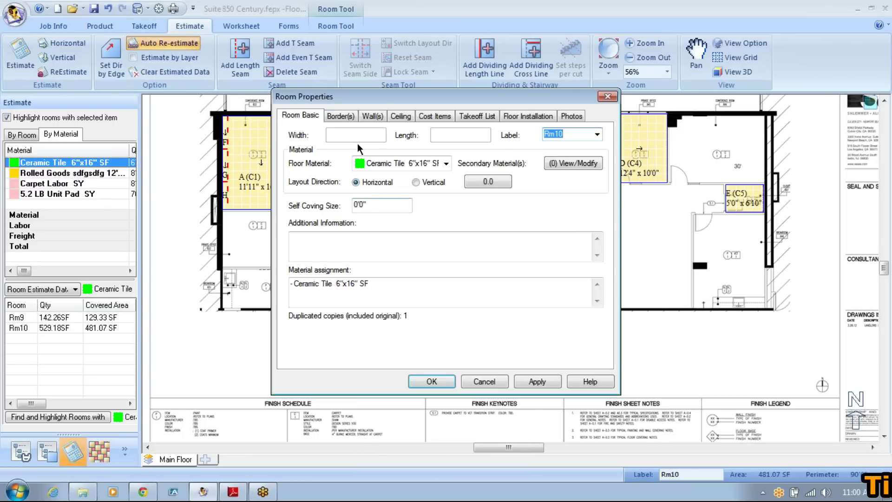
{"action": "left_click", "coordinate": [347, 116]}
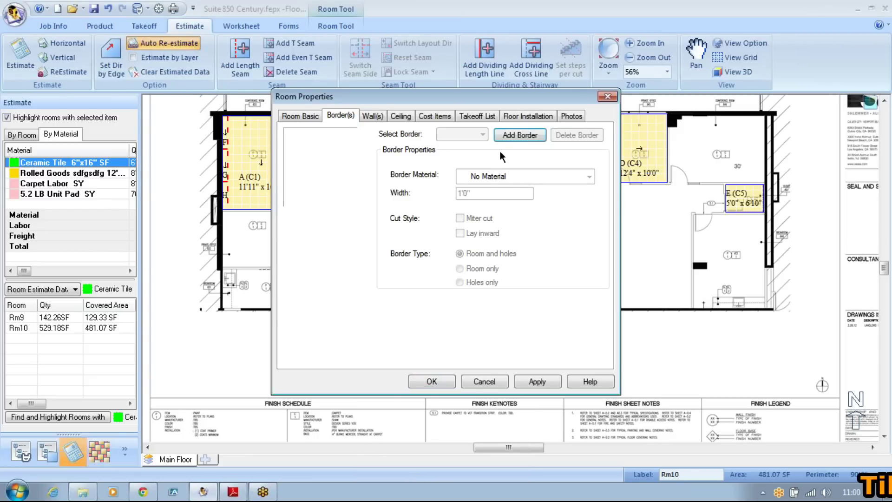
{"action": "left_click", "coordinate": [514, 138]}
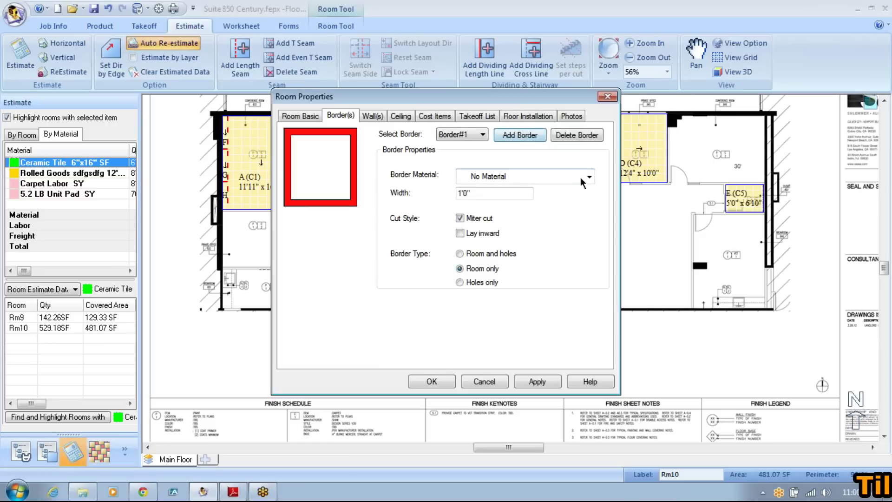
{"action": "left_click", "coordinate": [589, 177]}
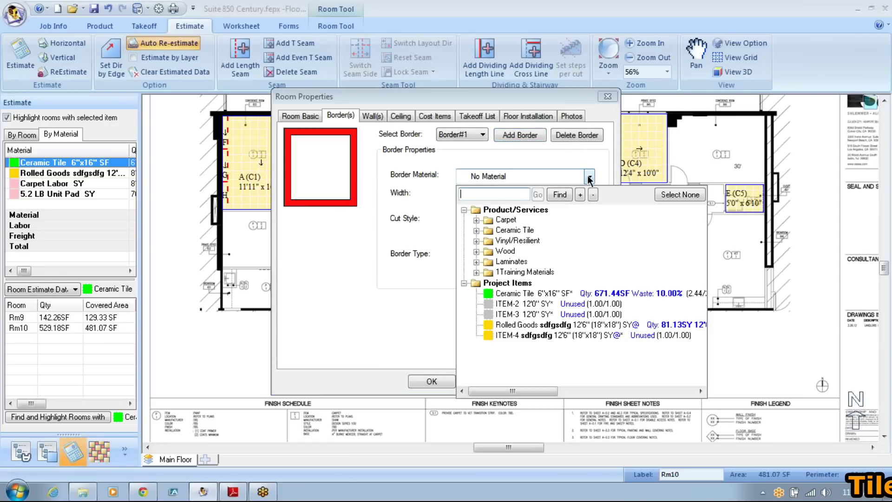
{"action": "left_click", "coordinate": [589, 177]}
Try out a second and a third border in Rm10, and delete both.
{"action": "left_click", "coordinate": [533, 136]}
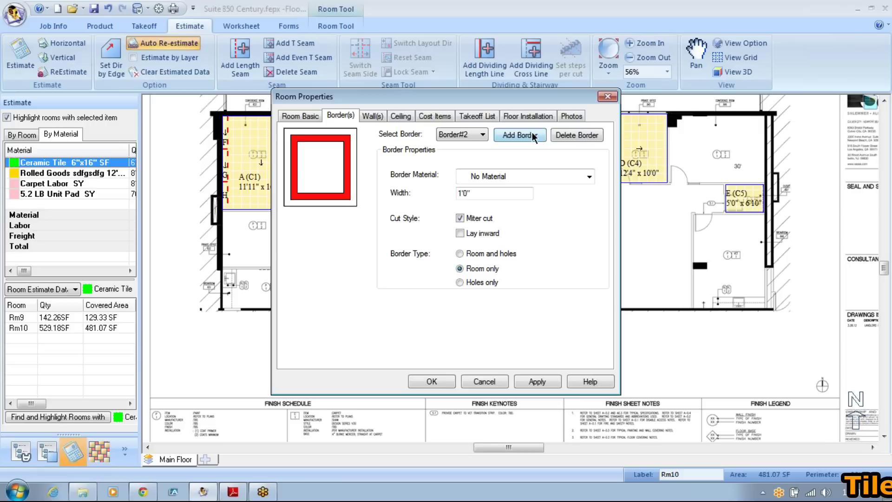
{"action": "left_click", "coordinate": [534, 135]}
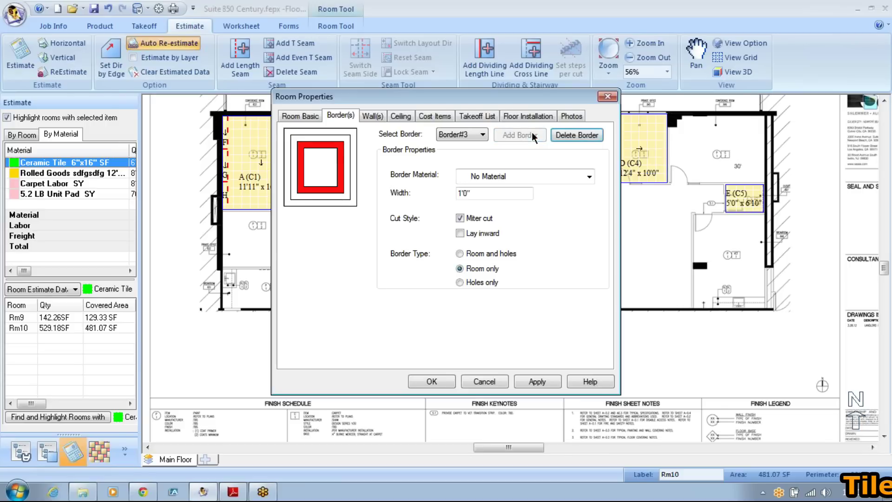
{"action": "left_click", "coordinate": [568, 135]}
{"action": "left_click", "coordinate": [568, 134]}
Set Rm10's border width to 2' and its material to floor tile DL0046 12"x6", and apply the room properties.
{"action": "left_click", "coordinate": [496, 193]}
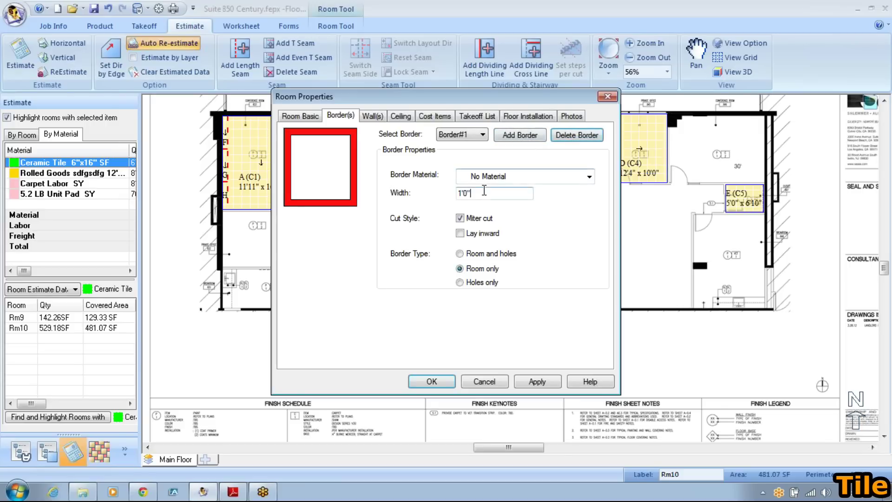
{"action": "left_click_drag", "start_coordinate": [479, 196], "coordinate": [450, 196]}
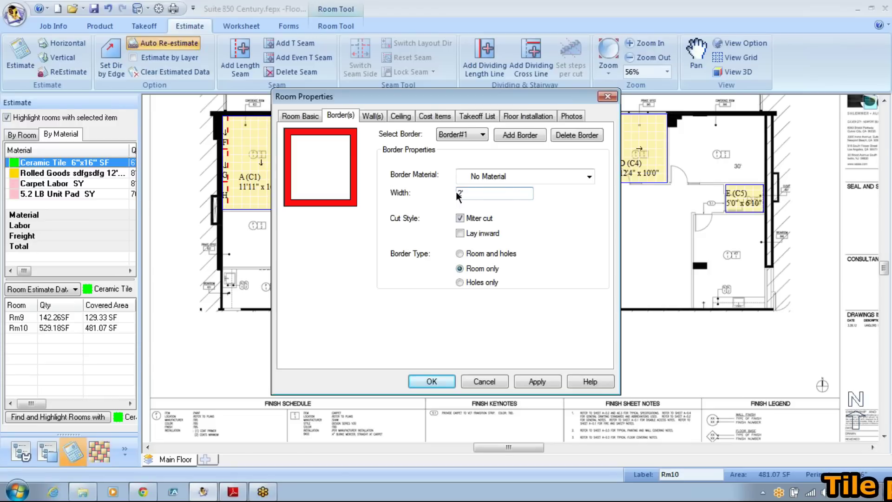
{"action": "left_click", "coordinate": [589, 179]}
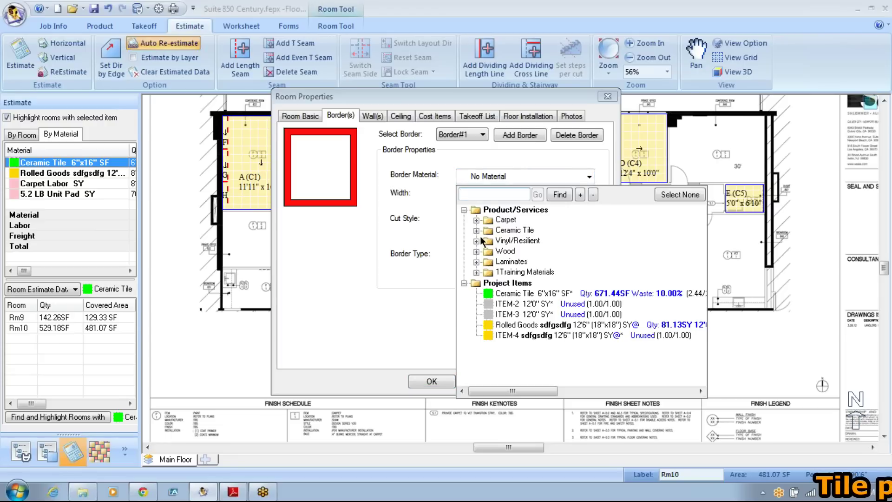
{"action": "left_click", "coordinate": [476, 230]}
{"action": "left_click", "coordinate": [489, 241]}
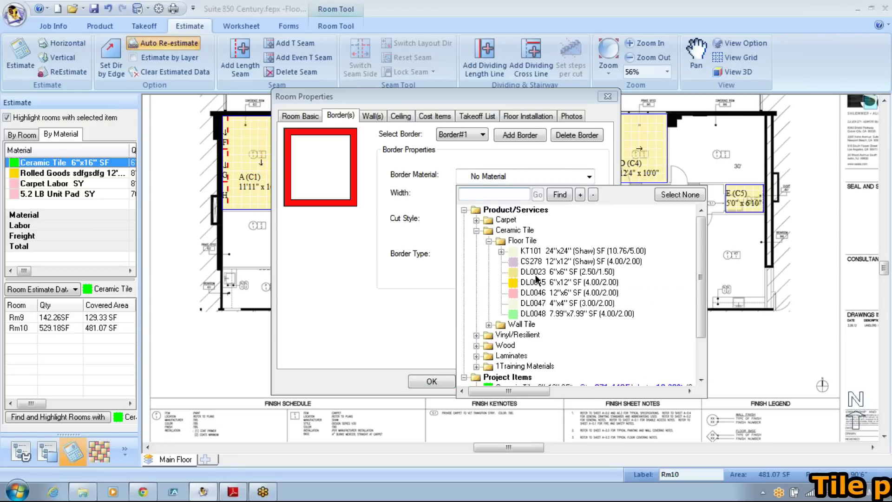
{"action": "left_click", "coordinate": [514, 292]}
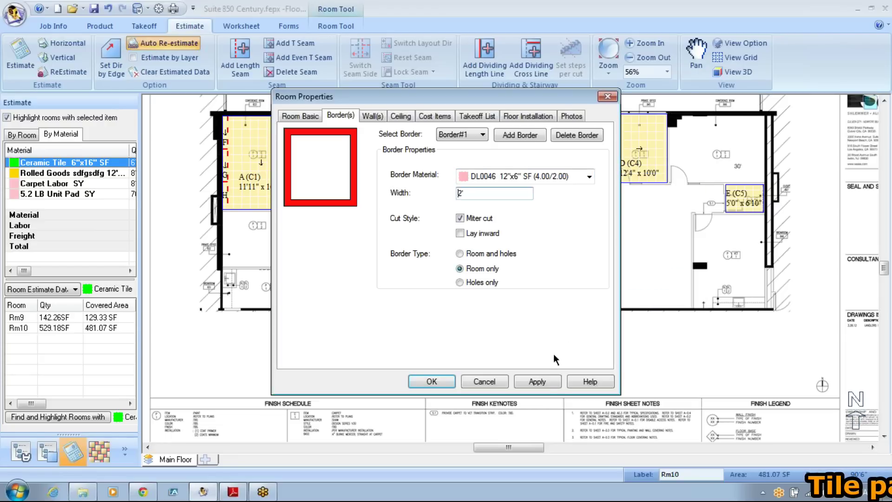
{"action": "left_click", "coordinate": [538, 381]}
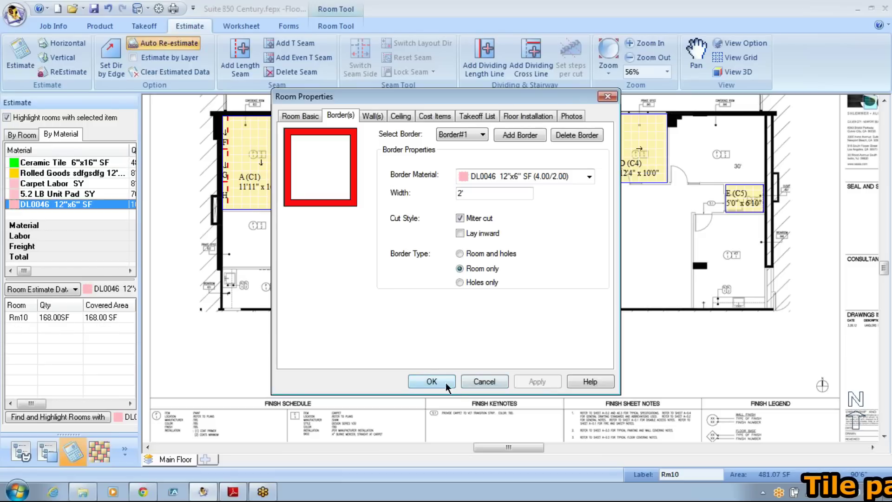
{"action": "left_click", "coordinate": [432, 382]}
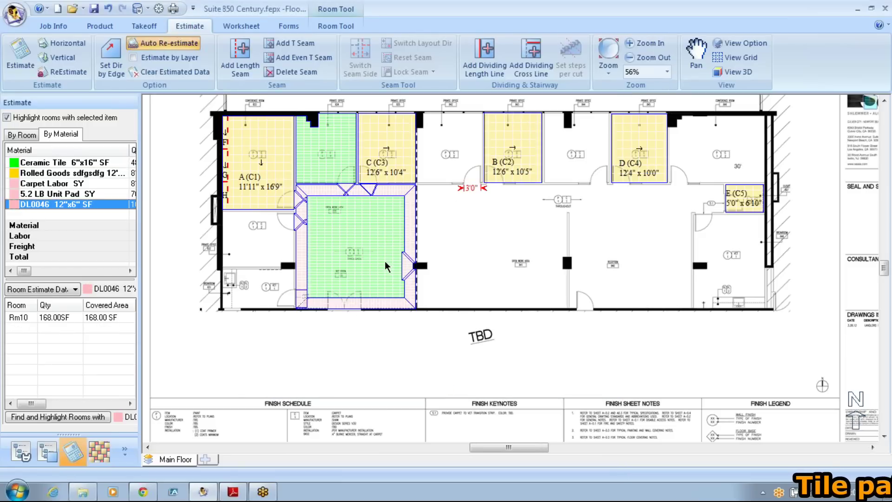
Draw a closed, nearly square inset shape with four straight sides in the middle of Rm10's ceramic tile floor.
{"action": "scroll", "coordinate": [389, 268], "scroll_direction": "down", "scroll_amount": 2}
{"action": "scroll", "coordinate": [451, 272], "scroll_direction": "up", "scroll_amount": 3}
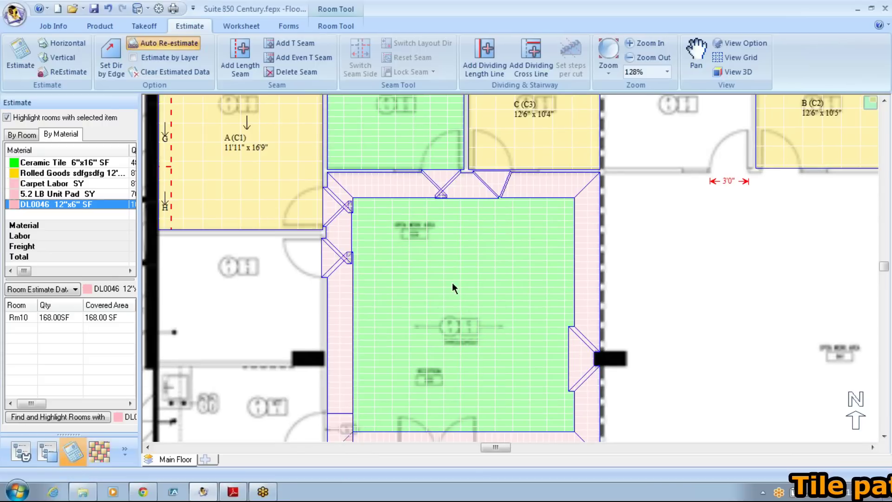
{"action": "left_click", "coordinate": [144, 28]}
{"action": "left_click", "coordinate": [214, 56]}
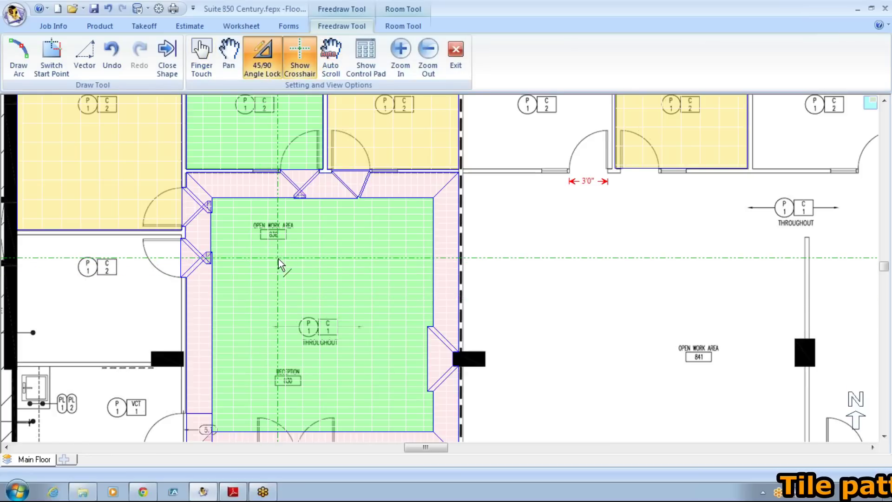
{"action": "left_click", "coordinate": [278, 257]}
{"action": "left_click", "coordinate": [278, 358]}
{"action": "left_click", "coordinate": [373, 358]}
{"action": "left_click", "coordinate": [372, 259]}
{"action": "left_click", "coordinate": [371, 258]}
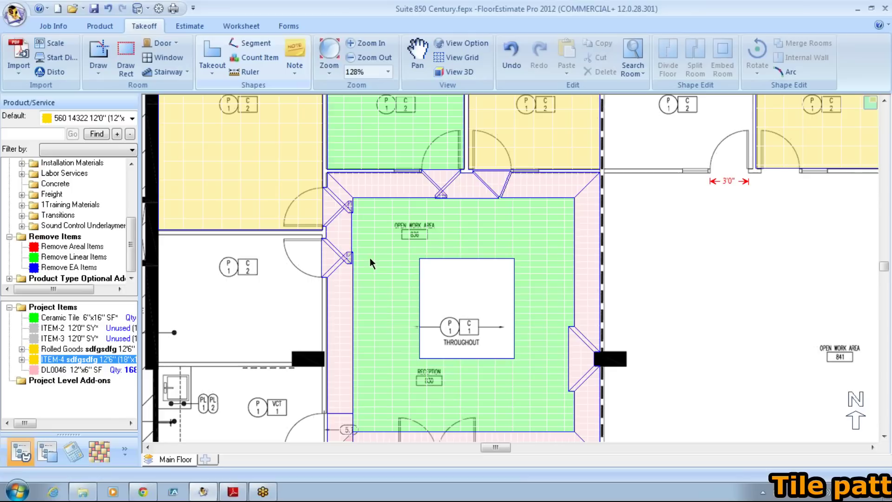
Assign the DL0046 12"x6" project item to the inset shape in the middle of Rm10.
{"action": "left_click", "coordinate": [472, 304]}
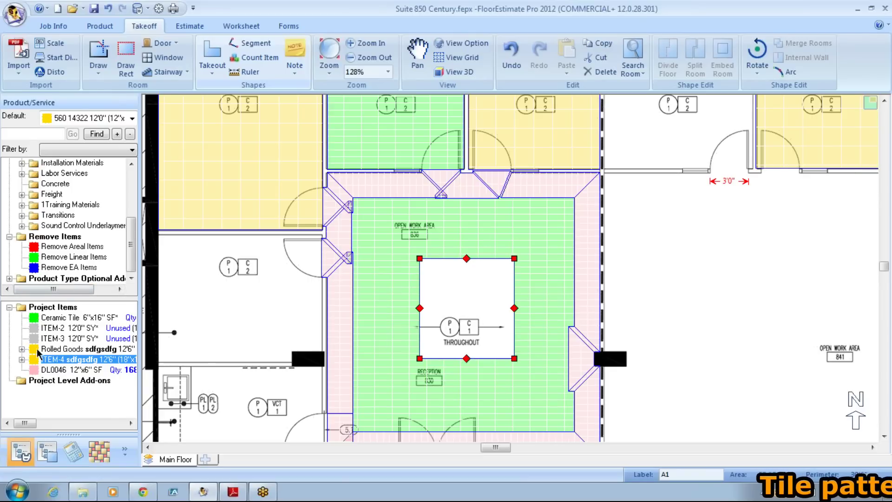
{"action": "double_click", "coordinate": [34, 371]}
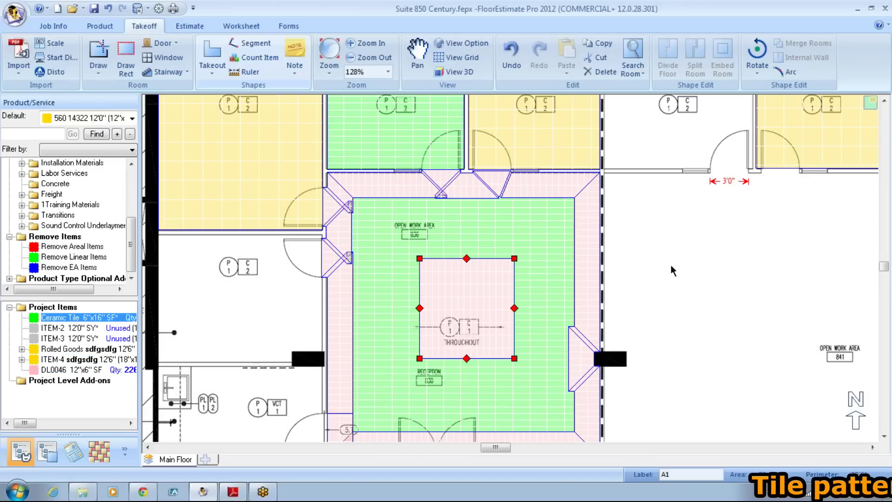
{"action": "mouse_move", "coordinate": [524, 235]}
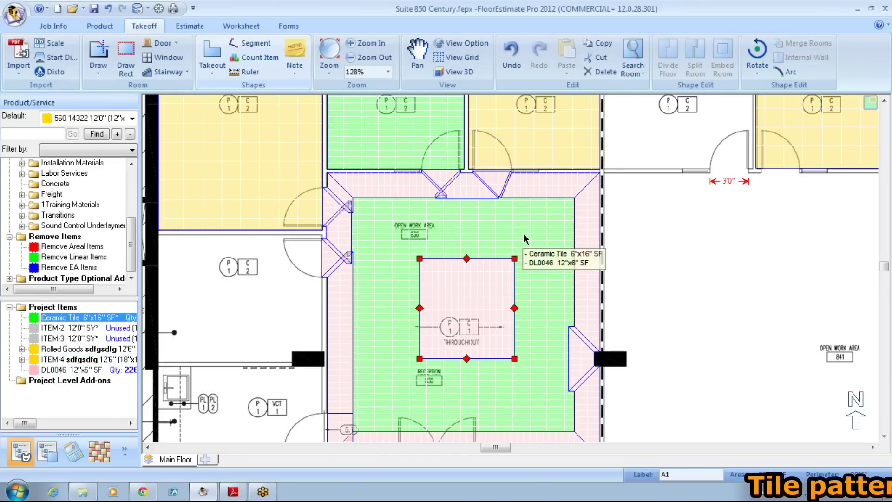
Set the tile layout direction of Rm9, the ceramic tile office north of the reception area, to 45 degrees.
{"action": "left_click_drag", "start_coordinate": [648, 214], "coordinate": [667, 302]}
{"action": "right_click", "coordinate": [416, 162]}
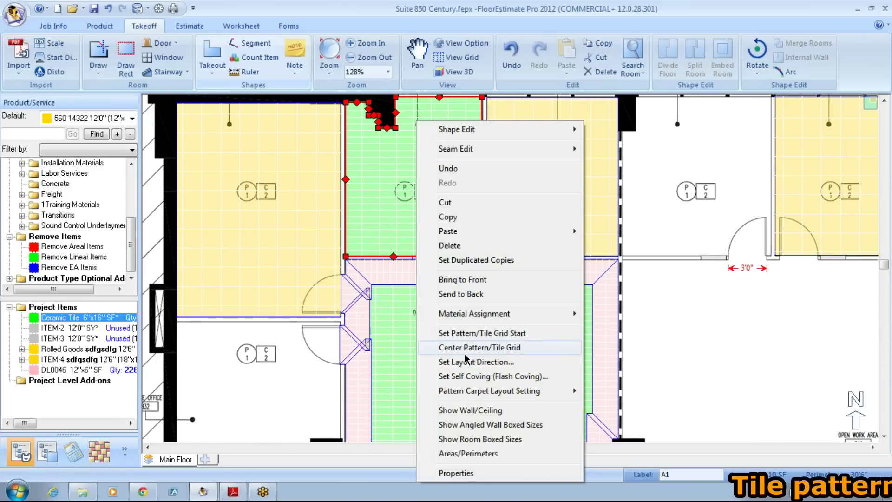
{"action": "left_click", "coordinate": [465, 366]}
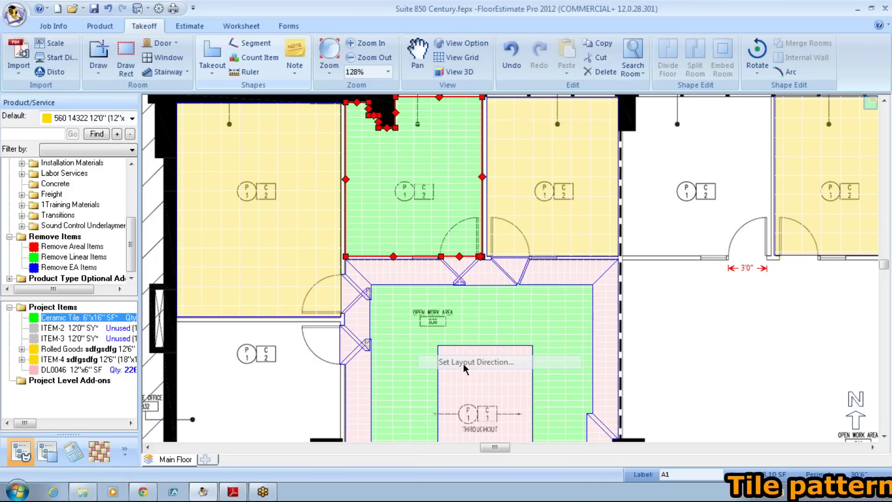
{"action": "left_click", "coordinate": [468, 242]}
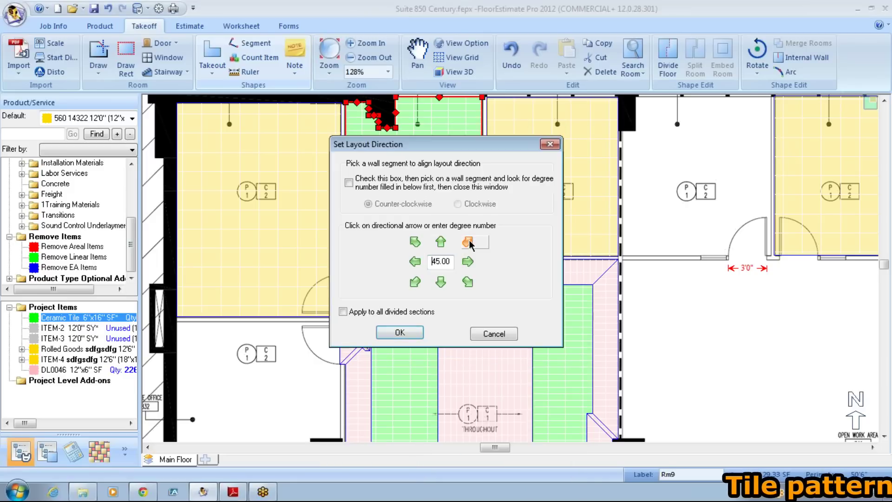
{"action": "left_click", "coordinate": [408, 335]}
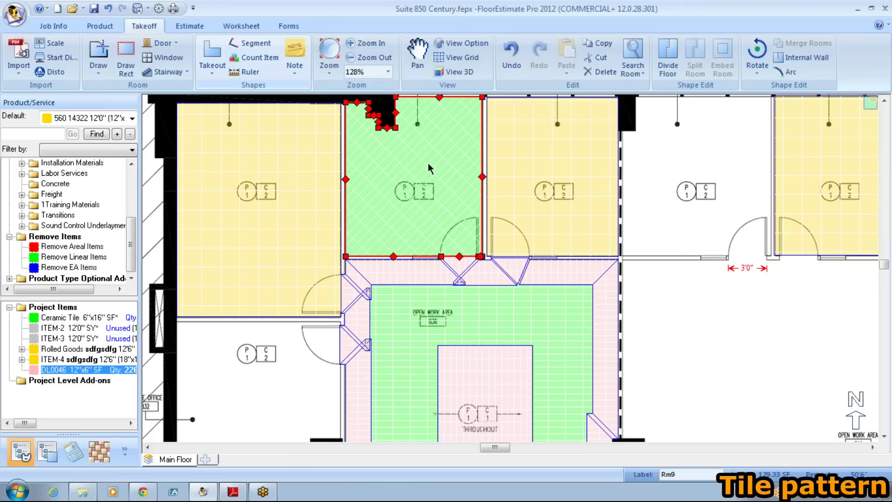
{"action": "right_click", "coordinate": [455, 159]}
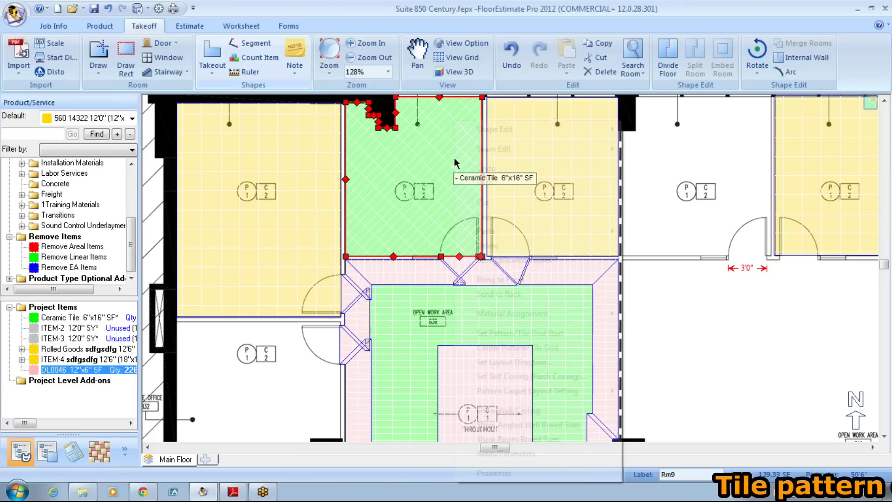
{"action": "left_click", "coordinate": [511, 360]}
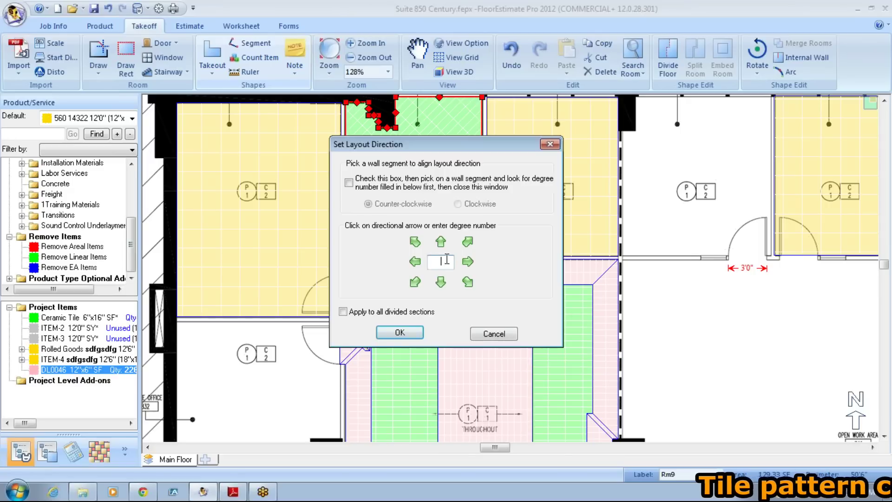
{"action": "left_click", "coordinate": [494, 333]}
{"action": "scroll", "coordinate": [625, 266], "scroll_direction": "down", "scroll_amount": 1}
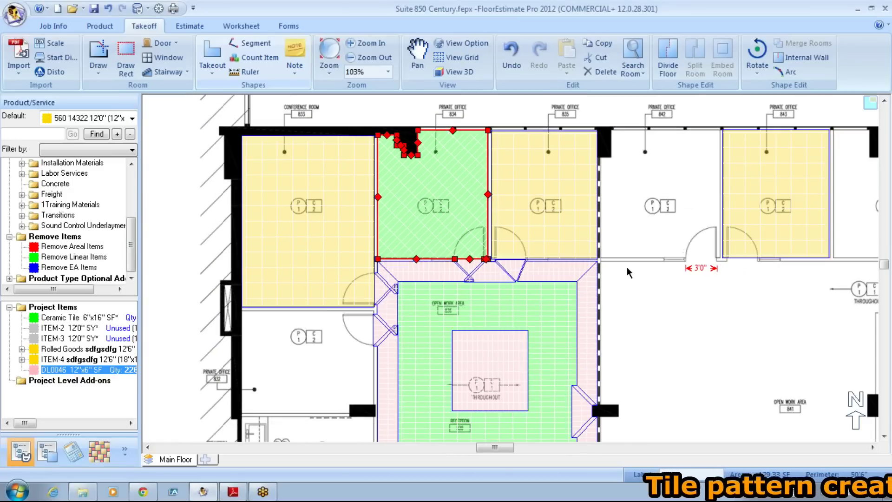
{"action": "scroll", "coordinate": [608, 222], "scroll_direction": "down", "scroll_amount": 2}
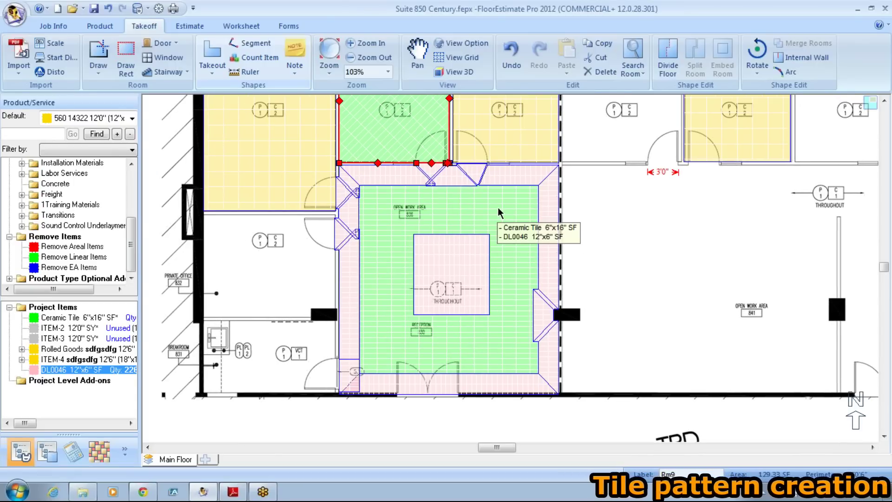
{"action": "left_click", "coordinate": [658, 200]}
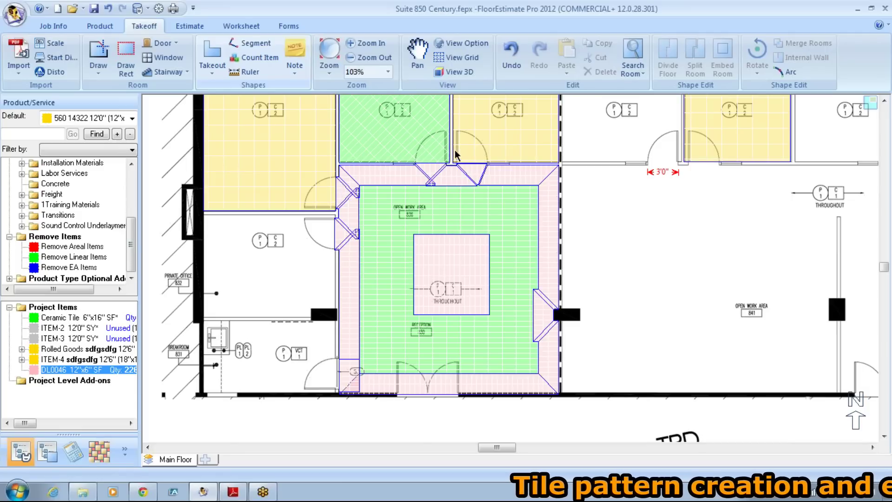
Set up a new door for insertion with 3'0" width, 8'0" height, 0'6" depth and the Common Door style.
{"action": "left_click", "coordinate": [154, 44]}
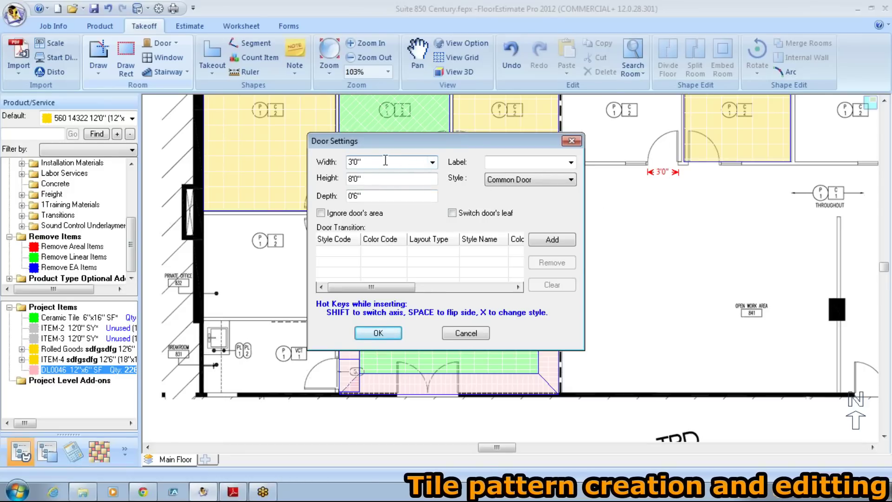
{"action": "key", "text": "Tab"}
{"action": "key", "text": "Tab"}
{"action": "left_click_drag", "start_coordinate": [352, 196], "coordinate": [433, 208]}
{"action": "left_click", "coordinate": [555, 183]}
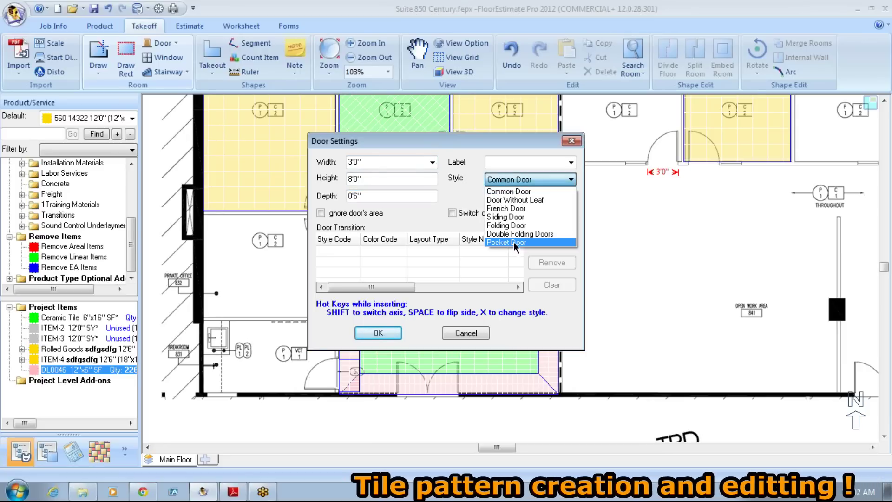
{"action": "left_click", "coordinate": [511, 194]}
Add the Tub Strip TBD LF material as the door's transition and accept the door settings.
{"action": "left_click", "coordinate": [562, 240]}
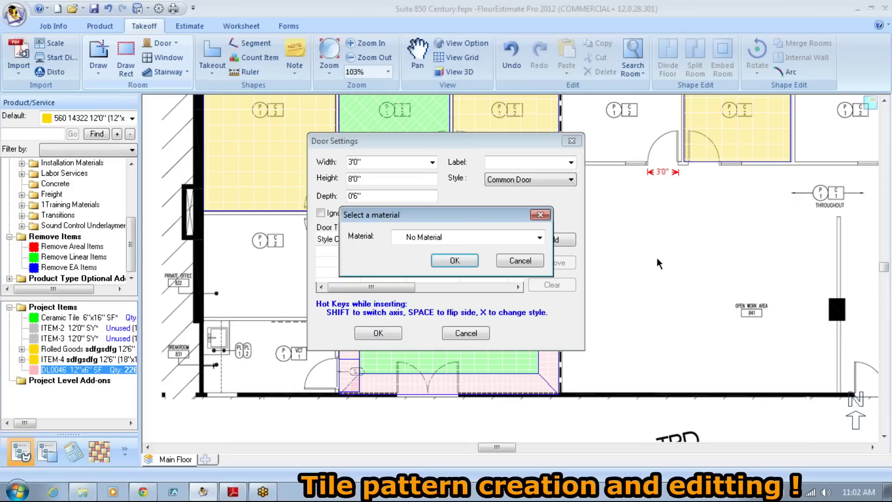
{"action": "left_click", "coordinate": [540, 238]}
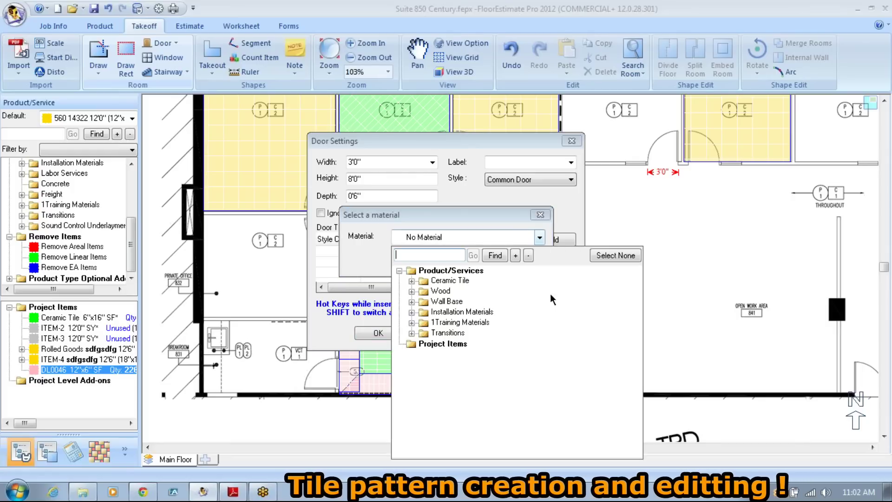
{"action": "left_click", "coordinate": [412, 333]}
{"action": "left_click", "coordinate": [424, 344]}
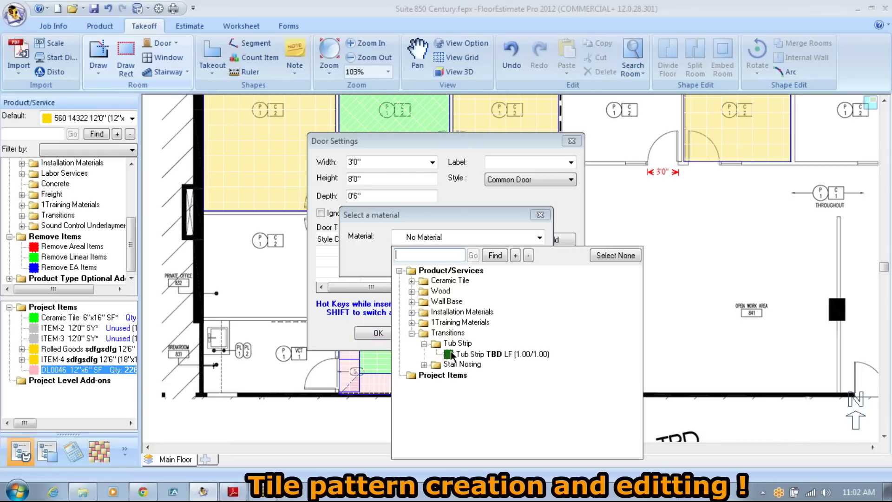
{"action": "left_click", "coordinate": [425, 345]}
{"action": "left_click", "coordinate": [424, 355]}
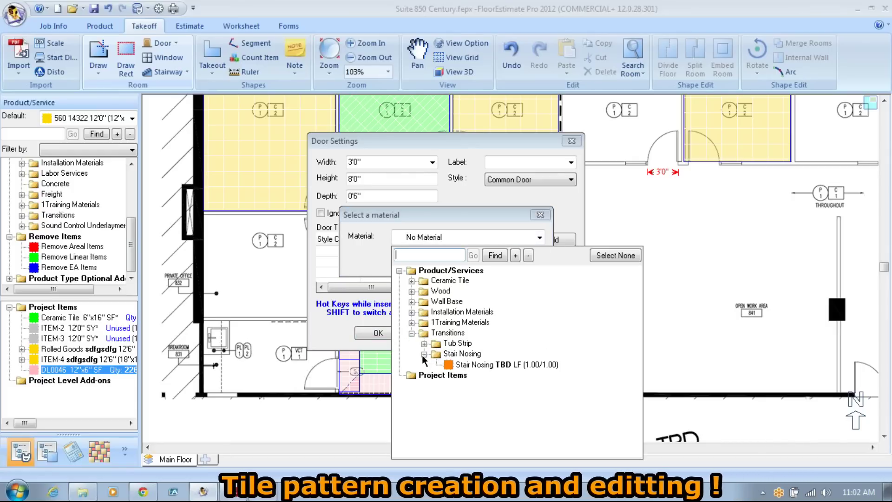
{"action": "left_click", "coordinate": [424, 344]}
{"action": "left_click", "coordinate": [448, 355]}
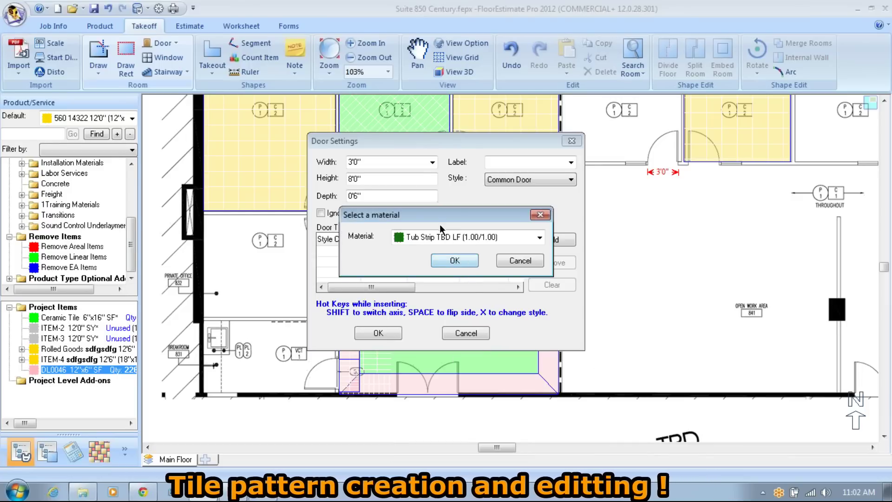
{"action": "left_click", "coordinate": [454, 260]}
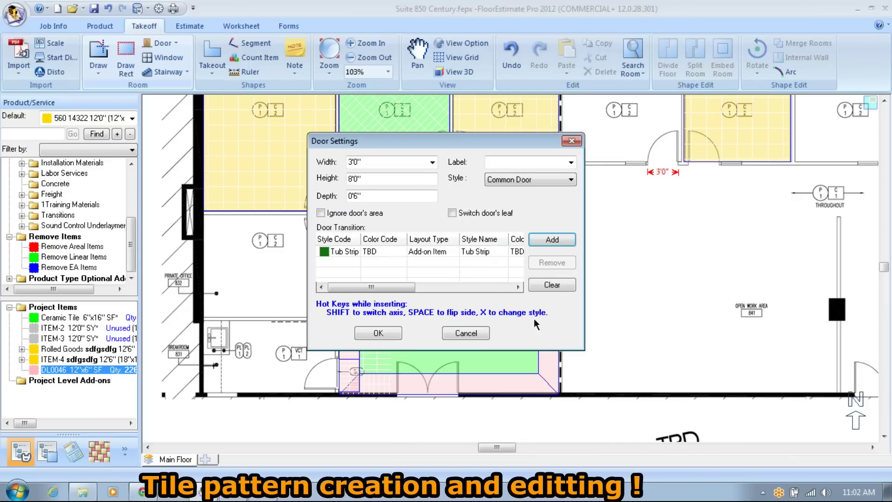
{"action": "left_click", "coordinate": [380, 333]}
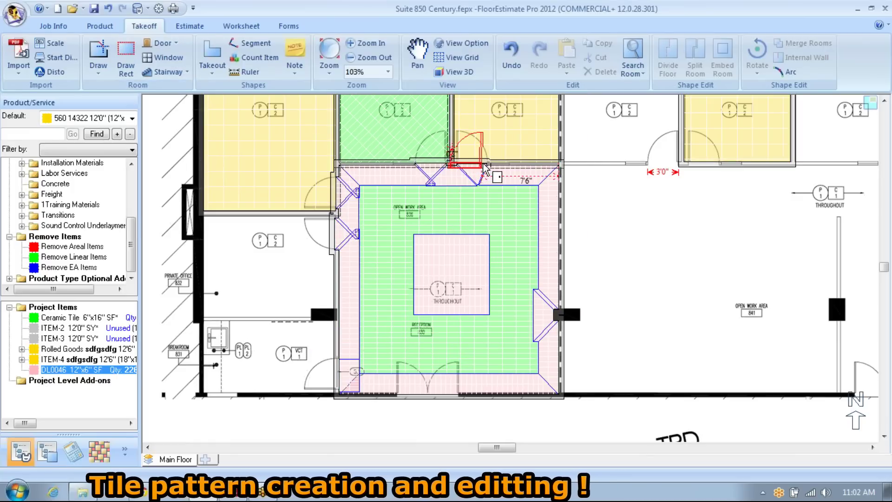
Insert four doors over the plan's door openings around Rm10, two on its west wall and two on its north wall.
{"action": "left_click", "coordinate": [332, 253]}
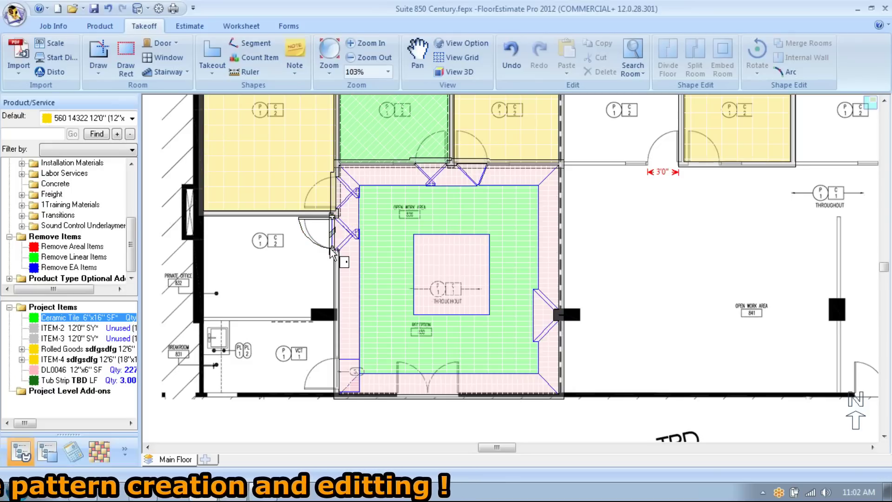
{"action": "left_click", "coordinate": [334, 210]}
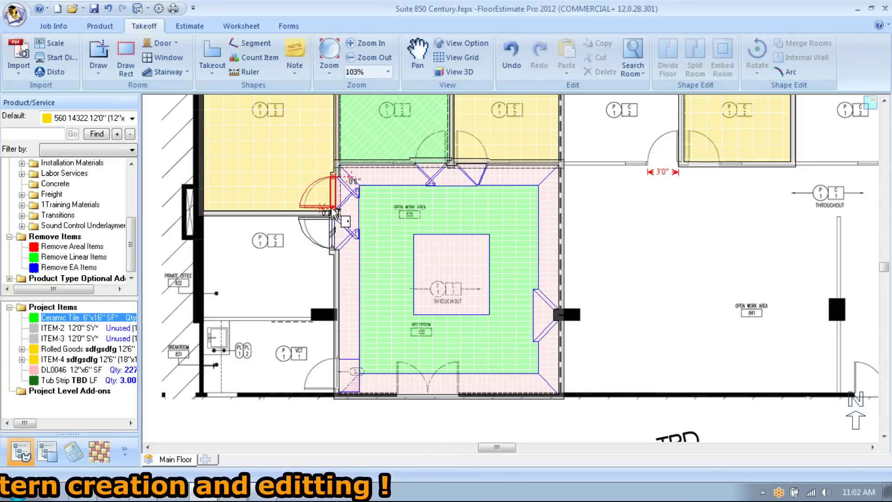
{"action": "left_click", "coordinate": [418, 162]}
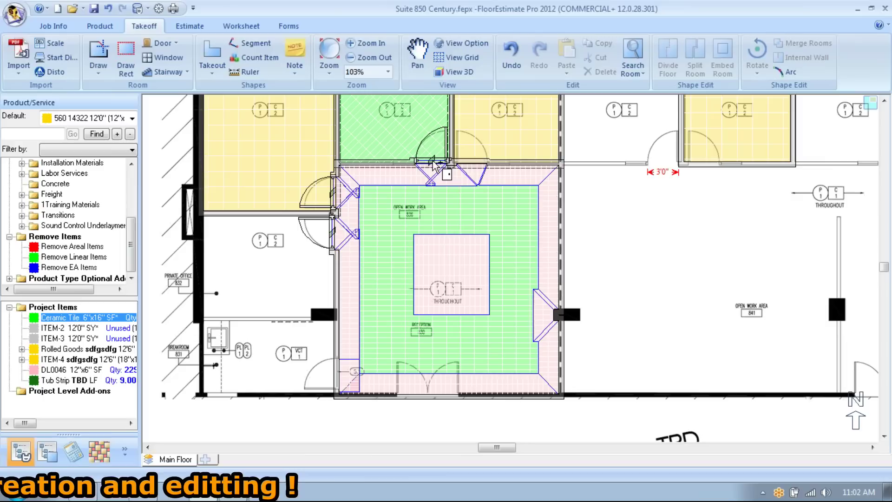
{"action": "left_click", "coordinate": [458, 163]}
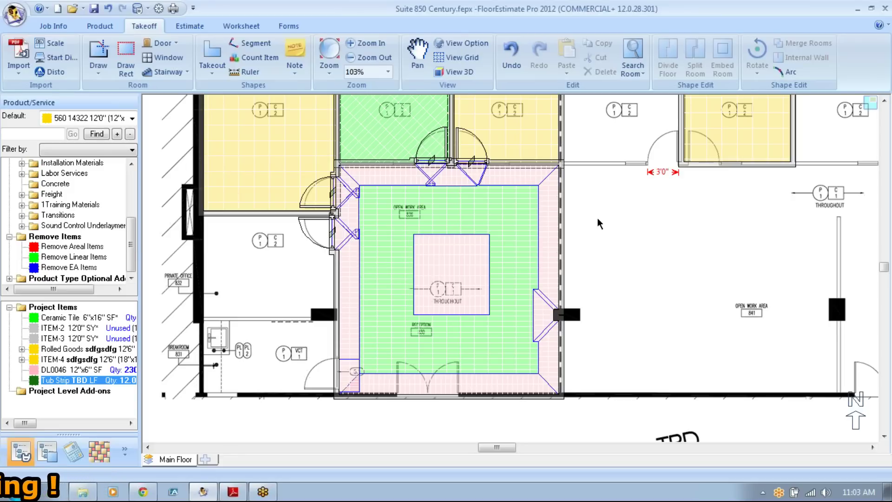
Assign the Transitions LF item from the 1Training Materials group to the door side on the west wall of closet 847.
{"action": "left_click_drag", "start_coordinate": [598, 217], "coordinate": [508, 284]}
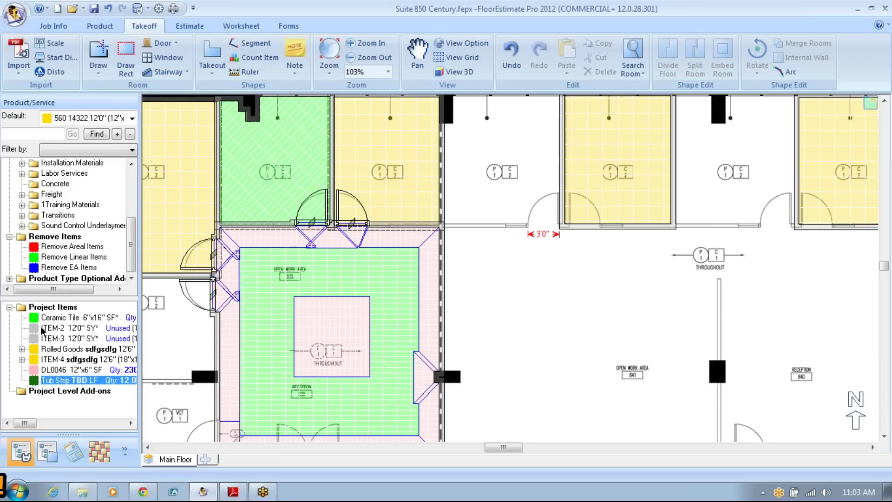
{"action": "left_click", "coordinate": [22, 205]}
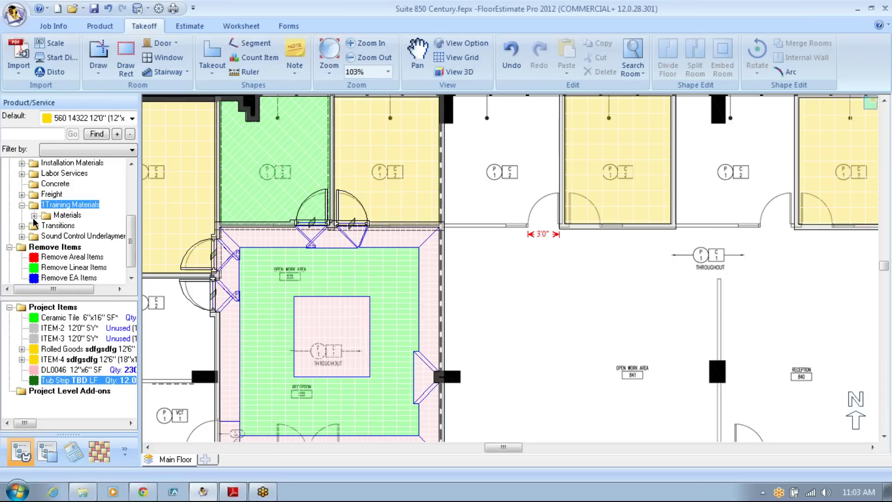
{"action": "left_click", "coordinate": [34, 215]}
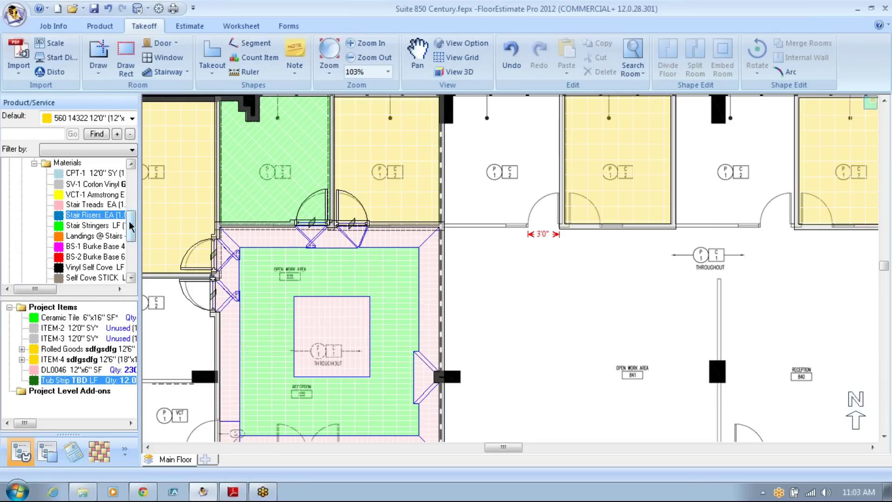
{"action": "left_click_drag", "start_coordinate": [131, 226], "coordinate": [132, 239]}
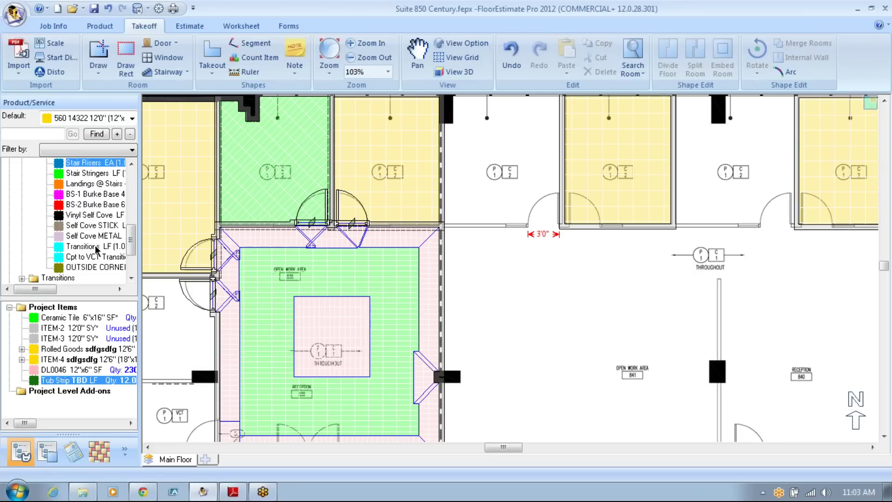
{"action": "left_click", "coordinate": [60, 248]}
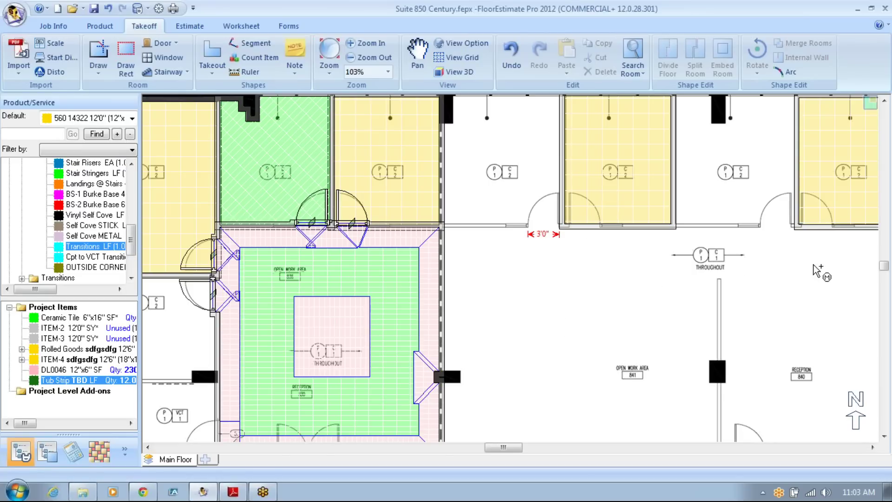
{"action": "left_click_drag", "start_coordinate": [520, 311], "coordinate": [668, 260]}
{"action": "mouse_move", "coordinate": [739, 216]}
{"action": "left_mouse_down"}
{"action": "mouse_move", "coordinate": [751, 316]}
{"action": "mouse_move", "coordinate": [452, 219]}
{"action": "mouse_move", "coordinate": [417, 228]}
{"action": "left_mouse_up"}
{"action": "left_click_drag", "start_coordinate": [853, 146], "coordinate": [581, 172]}
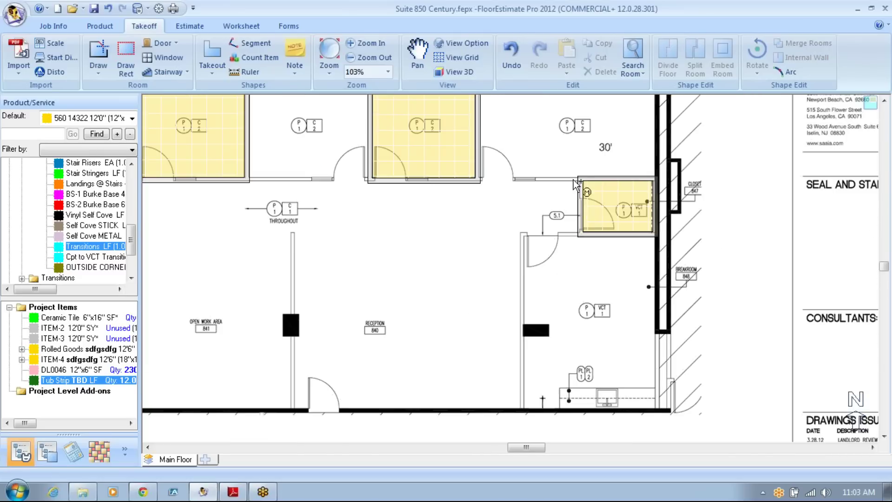
{"action": "left_click", "coordinate": [585, 214]}
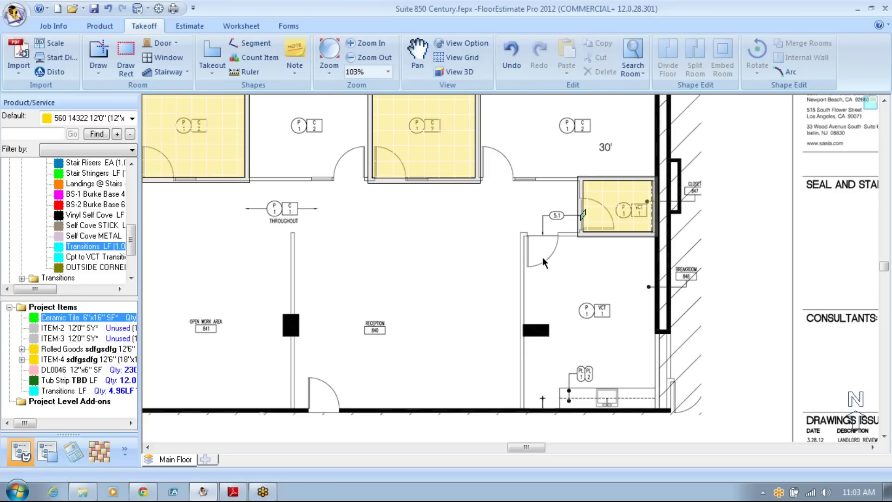
Draw a room about 12'6" deep around private office 844, with a separate door-opening segment on its south wall and a notch around the column.
{"action": "mouse_move", "coordinate": [469, 231]}
{"action": "left_mouse_down"}
{"action": "mouse_move", "coordinate": [571, 244]}
{"action": "mouse_move", "coordinate": [566, 273]}
{"action": "left_mouse_up"}
{"action": "left_click_drag", "start_coordinate": [480, 287], "coordinate": [458, 351]}
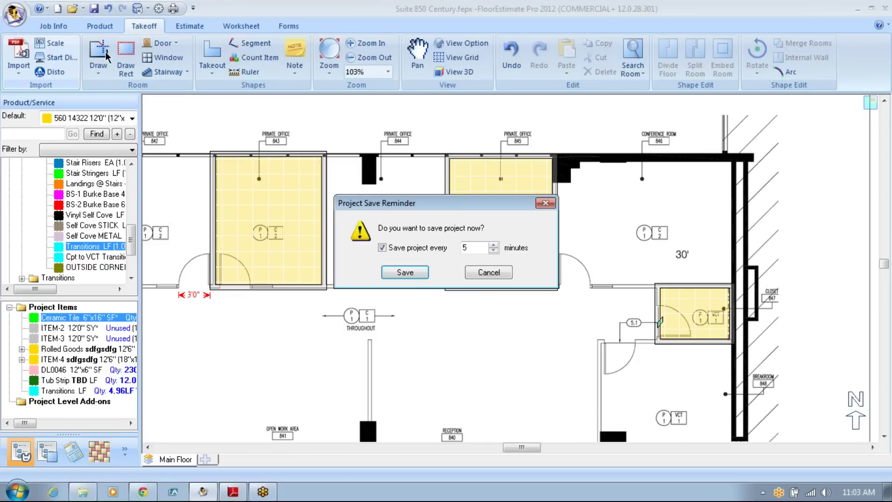
{"action": "left_click", "coordinate": [489, 272]}
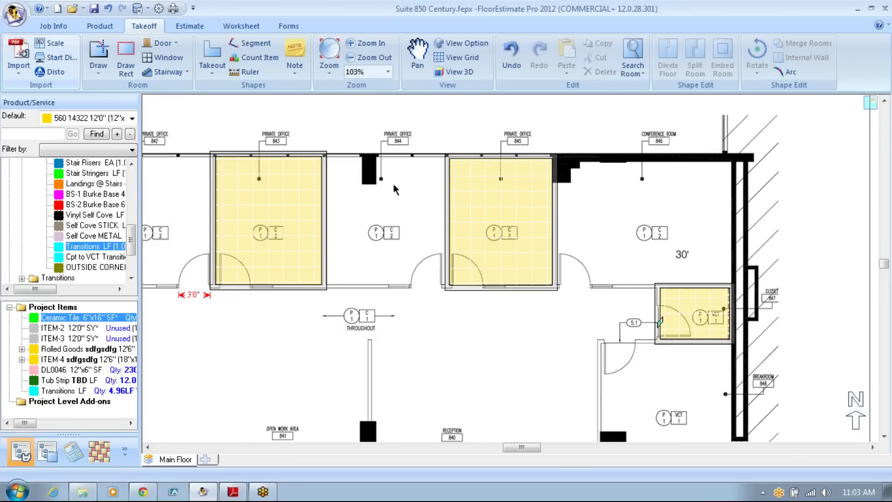
{"action": "left_click", "coordinate": [105, 56]}
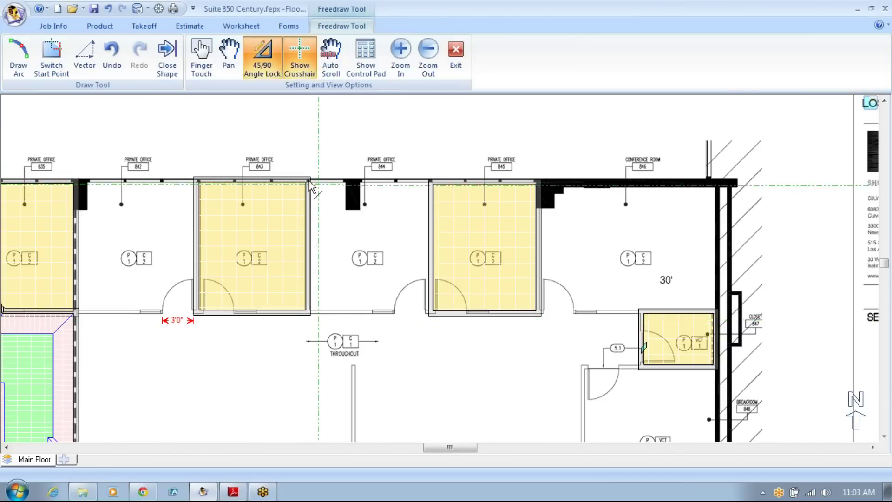
{"action": "left_click", "coordinate": [311, 181]}
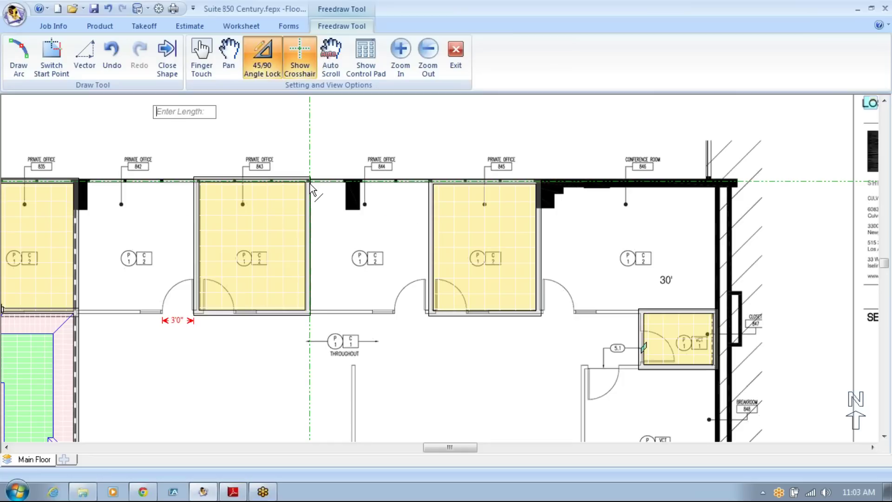
{"action": "left_click", "coordinate": [310, 310]}
{"action": "left_click", "coordinate": [395, 311]}
{"action": "left_click", "coordinate": [426, 311]}
{"action": "left_click", "coordinate": [429, 183]}
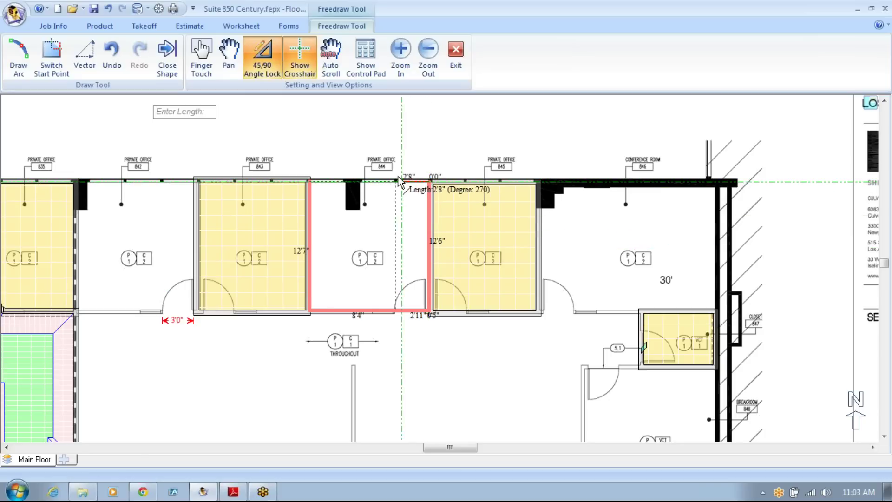
{"action": "left_click", "coordinate": [359, 182]}
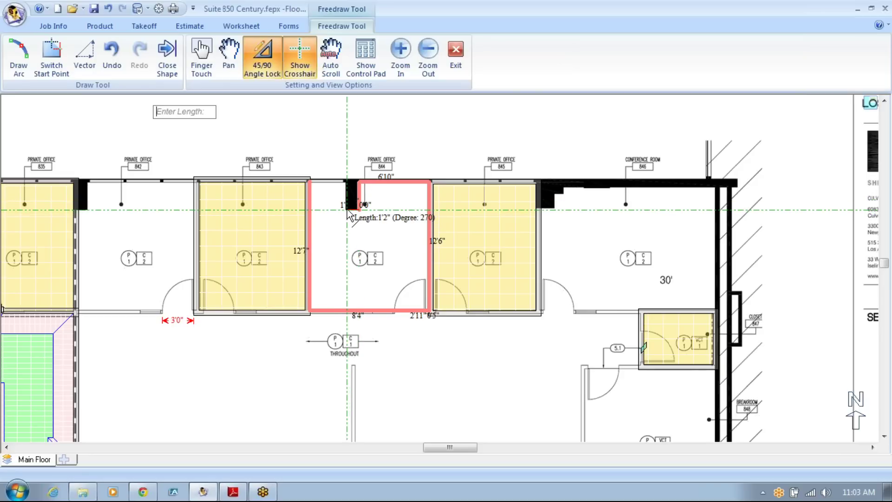
{"action": "left_click", "coordinate": [348, 210]}
{"action": "double_click", "coordinate": [346, 183]}
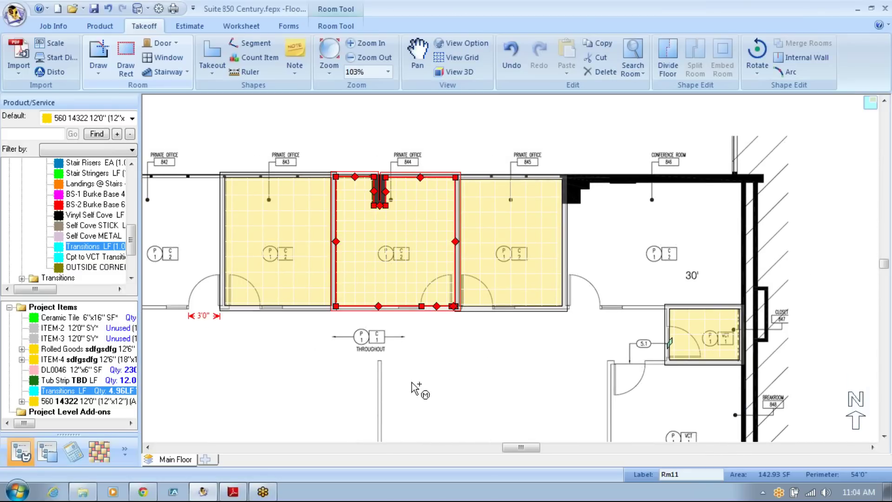
Assign the Transitions LF item to the door-opening segment on the south wall of private office 844.
{"action": "double_click", "coordinate": [441, 310]}
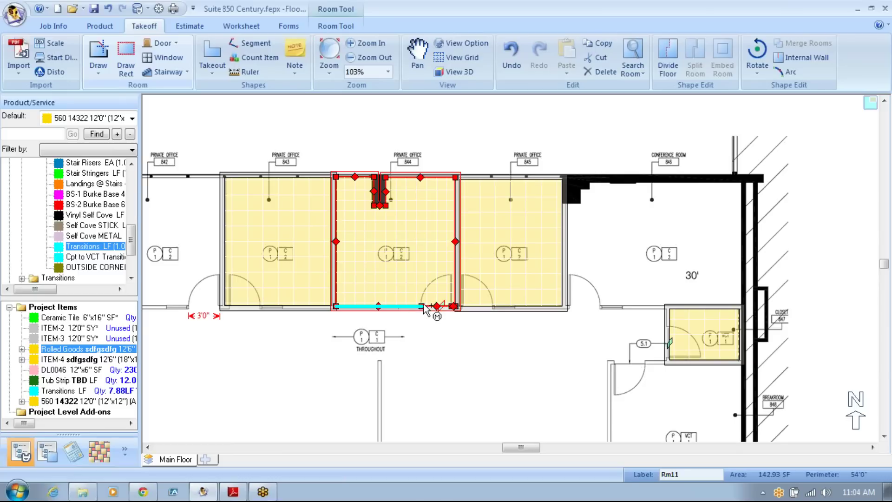
{"action": "left_click", "coordinate": [475, 361]}
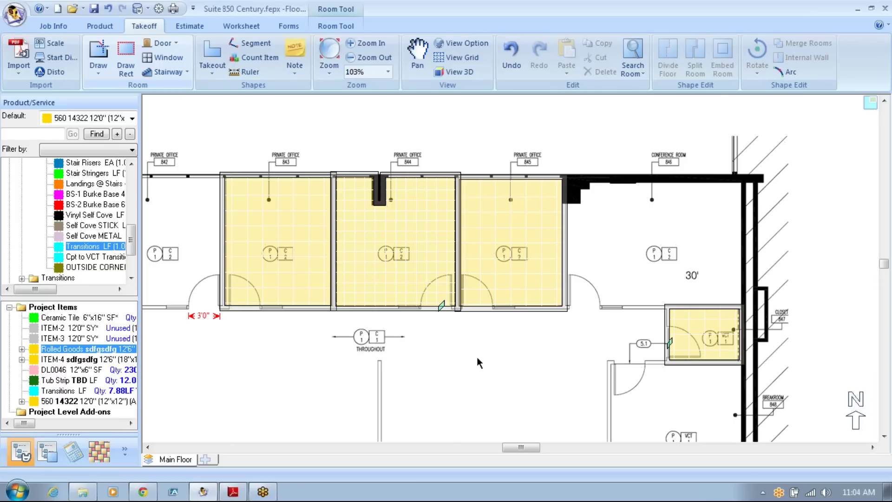
{"action": "left_click", "coordinate": [408, 303]}
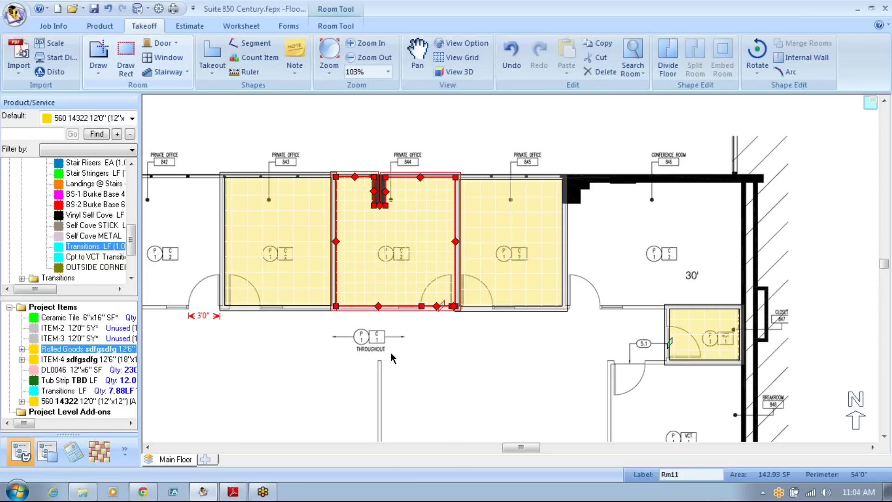
{"action": "left_click", "coordinate": [425, 351]}
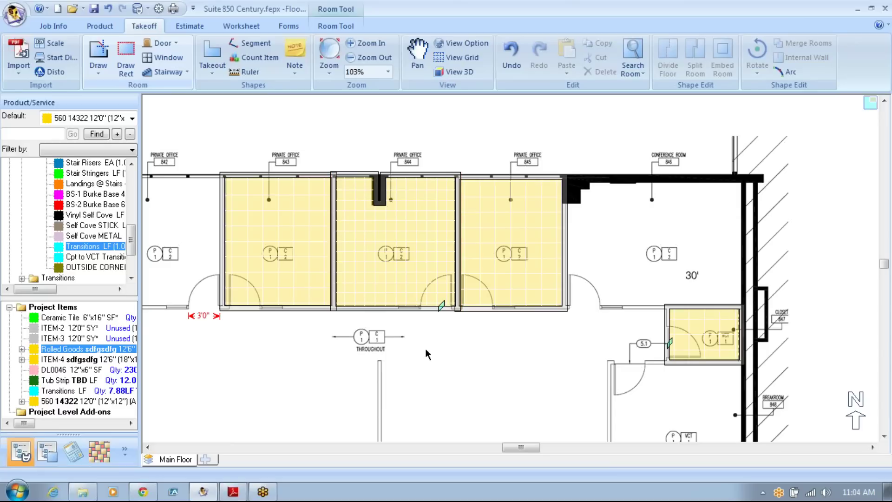
Turn off the display of wall sections in the floor plan.
{"action": "left_click", "coordinate": [458, 43]}
{"action": "left_click", "coordinate": [522, 88]}
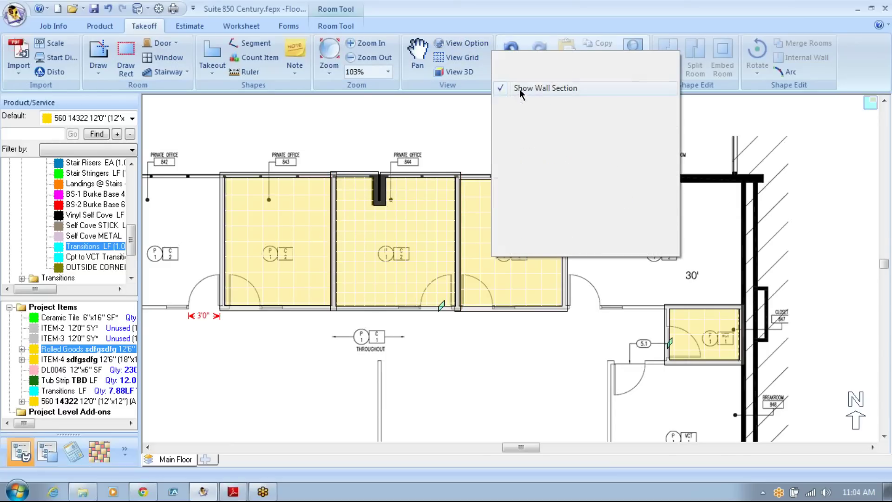
{"action": "left_click", "coordinate": [535, 335]}
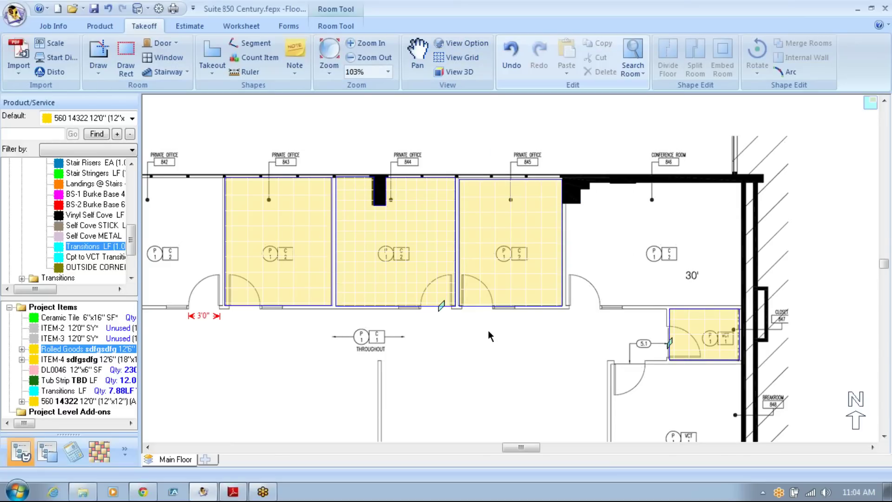
Draw a rectangular room about 18'8" by 15'0" in the blank area west of the plan and bow its south side outward into an arc.
{"action": "left_click_drag", "start_coordinate": [525, 322], "coordinate": [579, 278]}
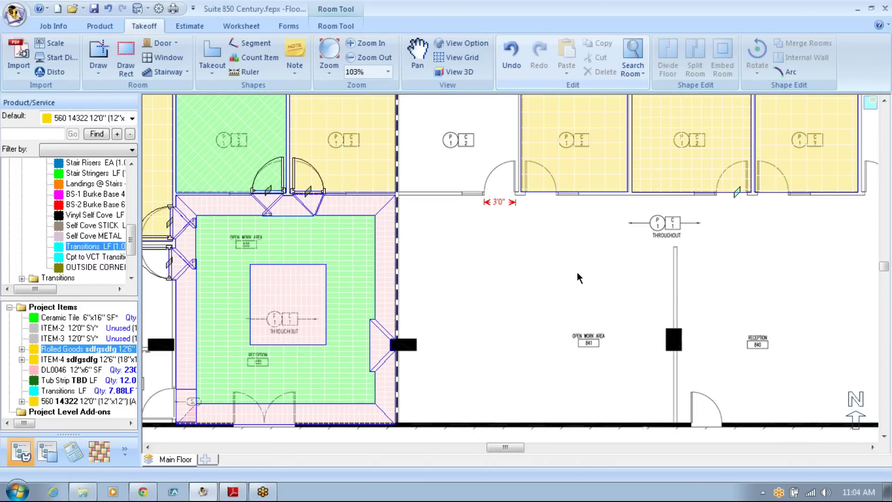
{"action": "left_click_drag", "start_coordinate": [576, 272], "coordinate": [560, 280]}
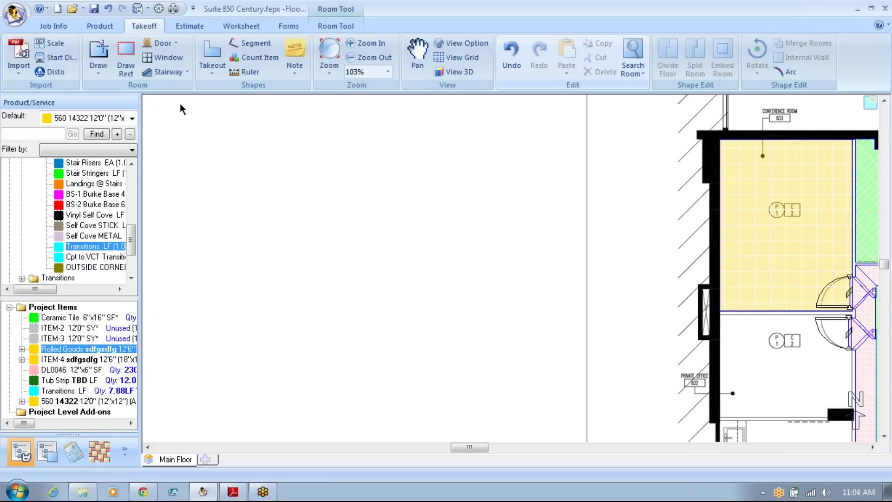
{"action": "left_click", "coordinate": [93, 54]}
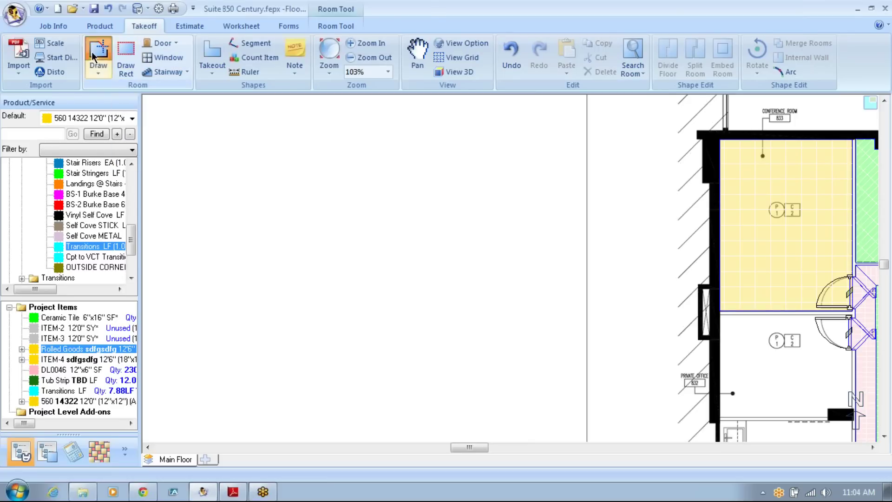
{"action": "left_click", "coordinate": [118, 163]}
{"action": "left_click", "coordinate": [117, 314]}
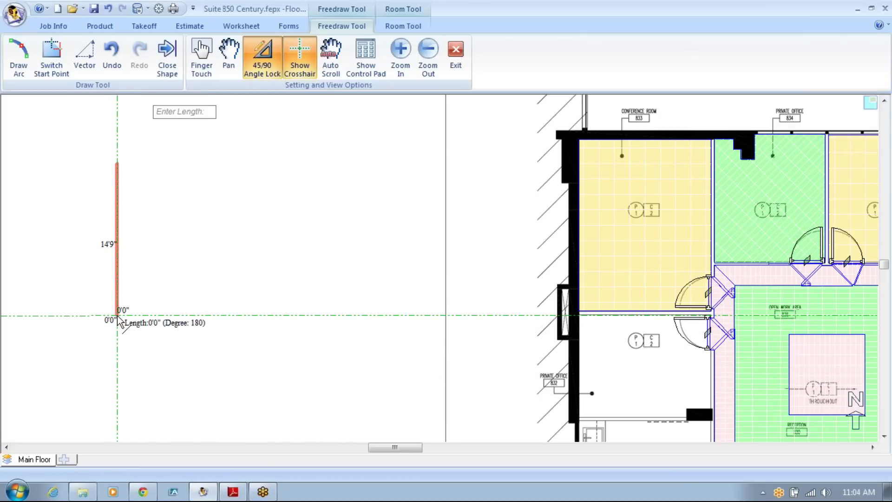
{"action": "left_click", "coordinate": [308, 324]}
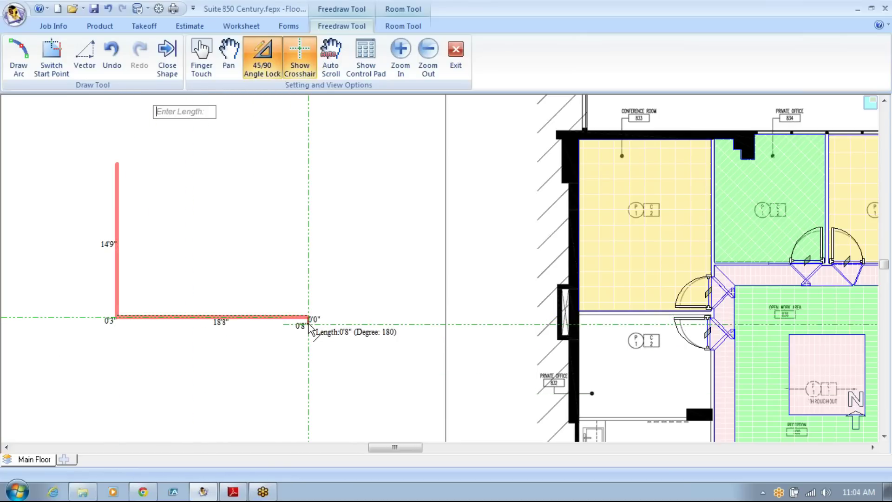
{"action": "left_click", "coordinate": [308, 162]}
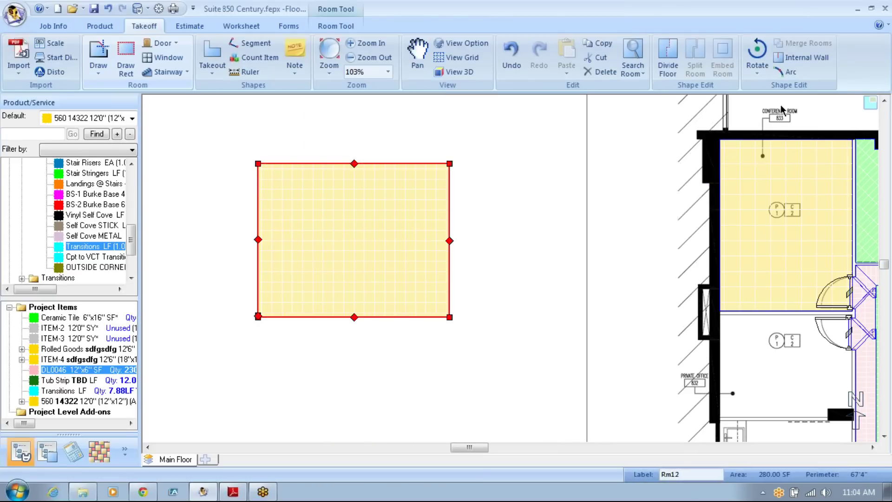
{"action": "left_click", "coordinate": [788, 71]}
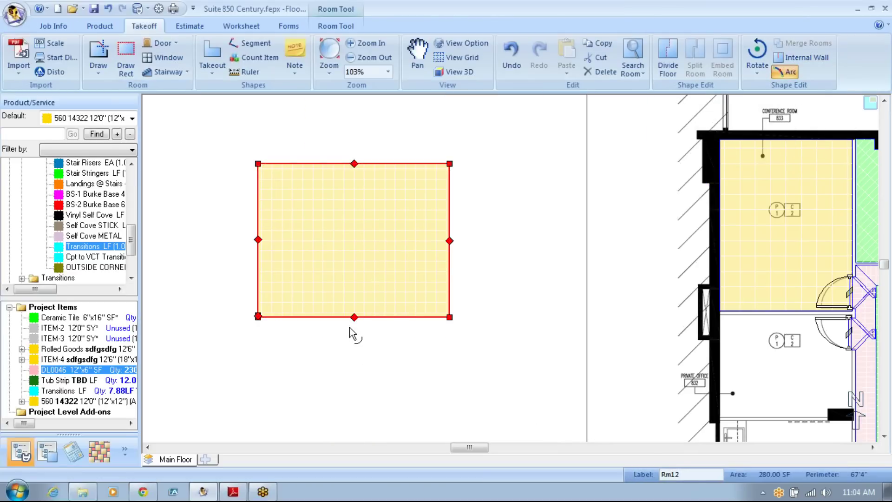
{"action": "left_click_drag", "start_coordinate": [355, 320], "coordinate": [358, 386]}
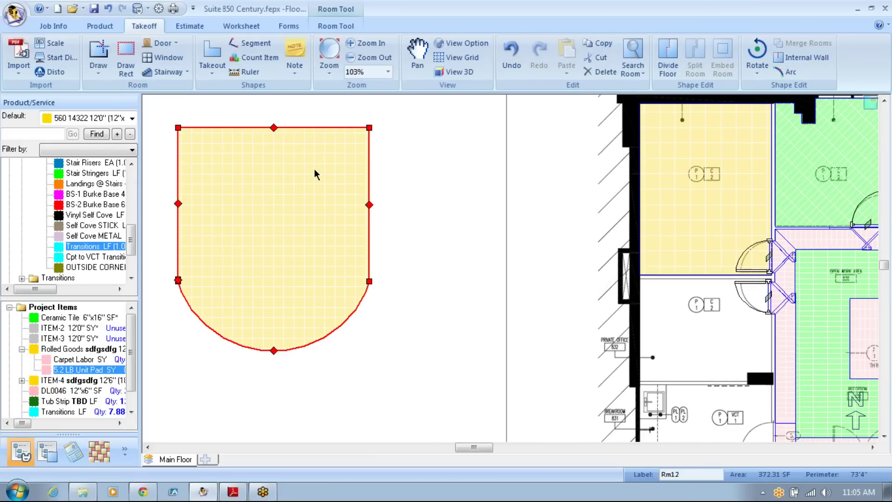
{"action": "left_click", "coordinate": [98, 55]}
{"action": "left_click", "coordinate": [291, 183]}
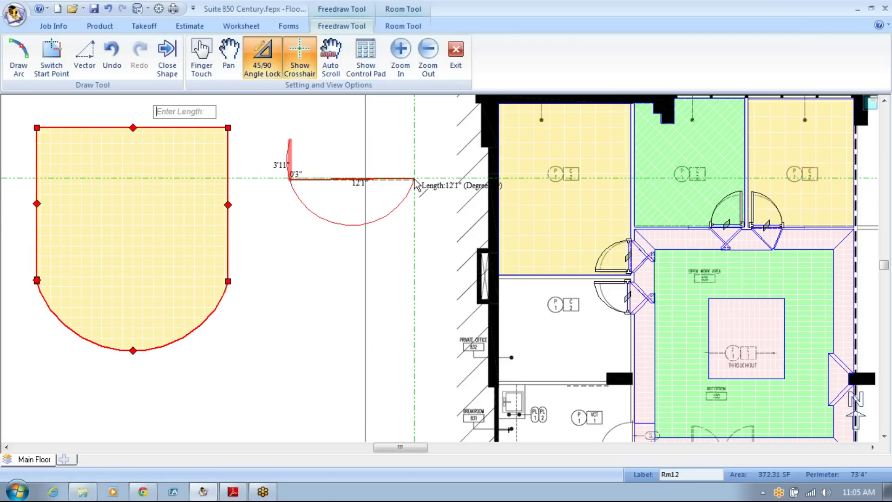
{"action": "left_click", "coordinate": [414, 179]}
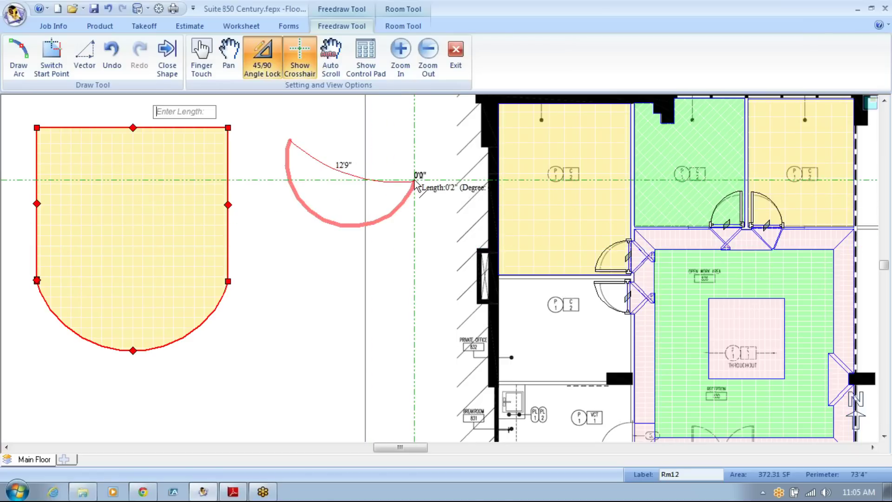
{"action": "left_click", "coordinate": [413, 139]}
{"action": "left_click", "coordinate": [413, 139]}
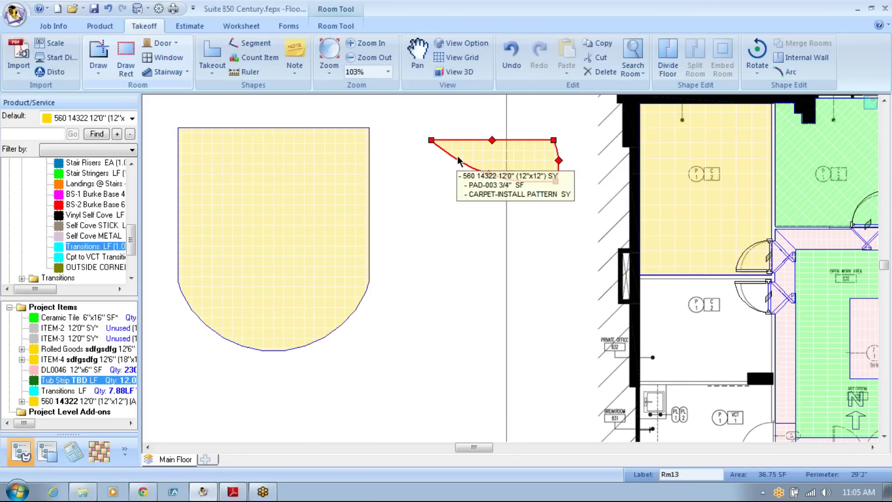
{"action": "key", "text": "Delete"}
Draw a half-round room east of the arched room, with a straight north side about 9'9" long and a curved south side.
{"action": "left_click", "coordinate": [103, 52]}
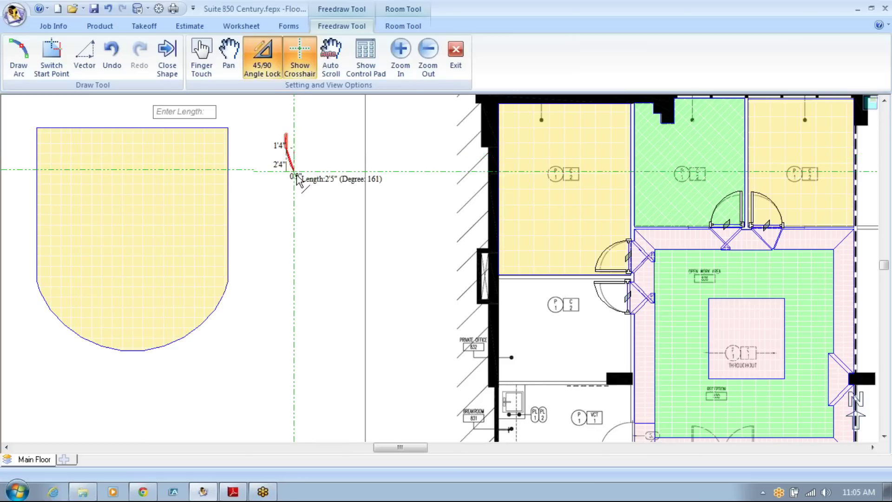
{"action": "left_click", "coordinate": [385, 148]}
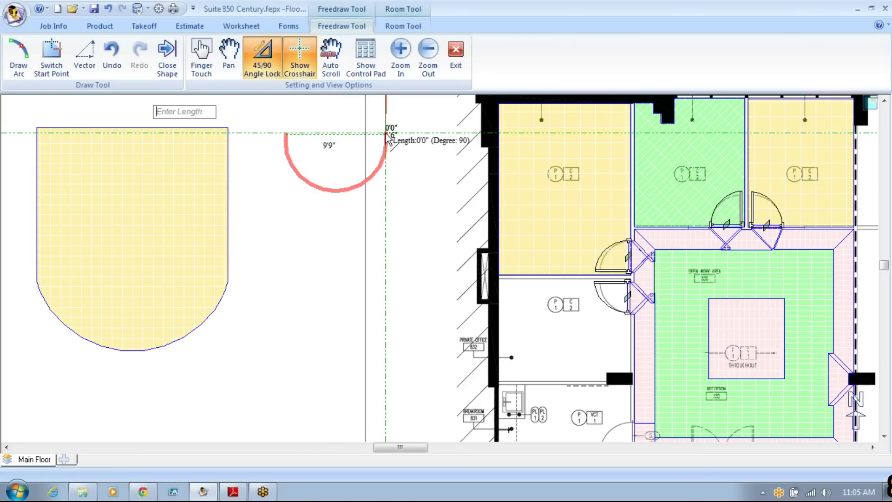
{"action": "double_click", "coordinate": [386, 133]}
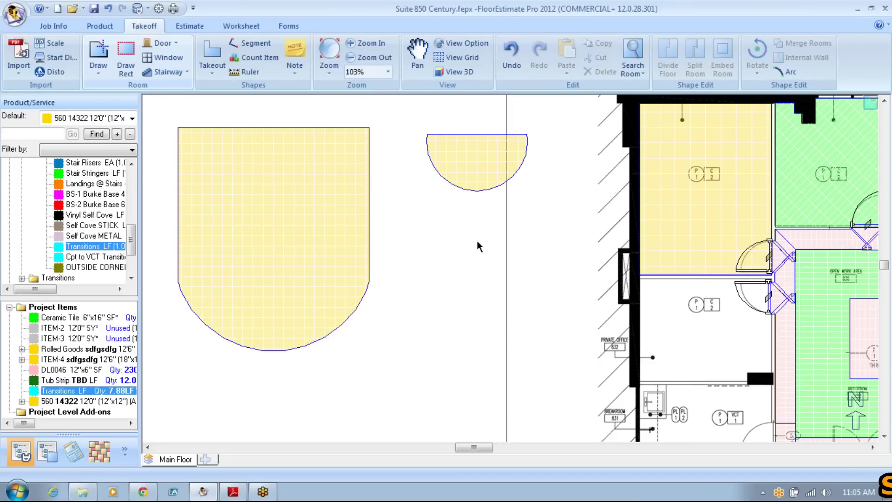
{"action": "scroll", "coordinate": [436, 317], "scroll_direction": "down", "scroll_amount": 2}
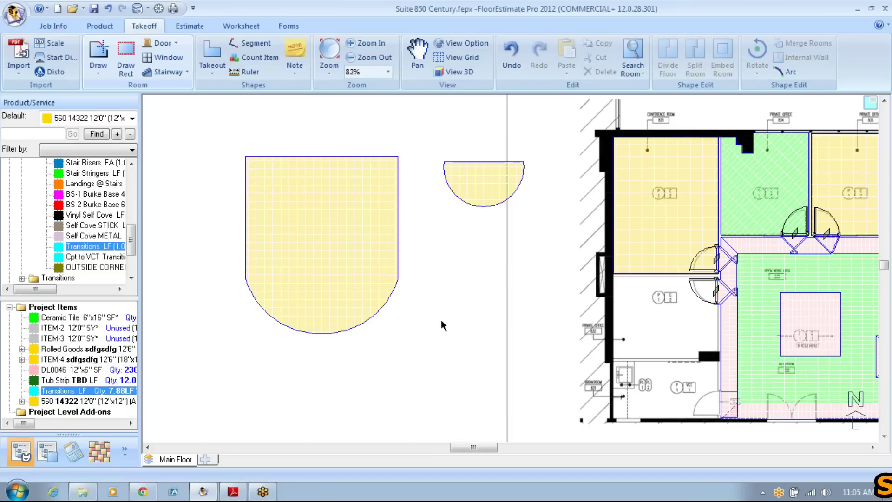
{"action": "left_click_drag", "start_coordinate": [398, 307], "coordinate": [334, 274]}
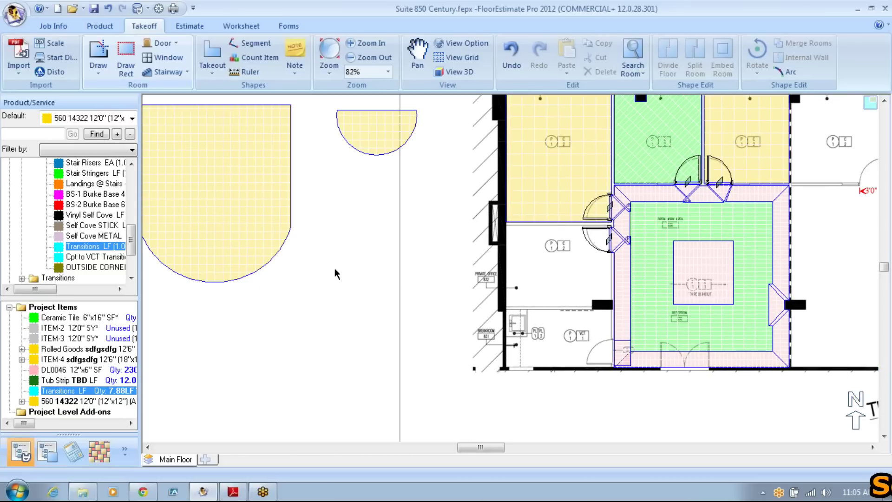
{"action": "left_click", "coordinate": [331, 263]}
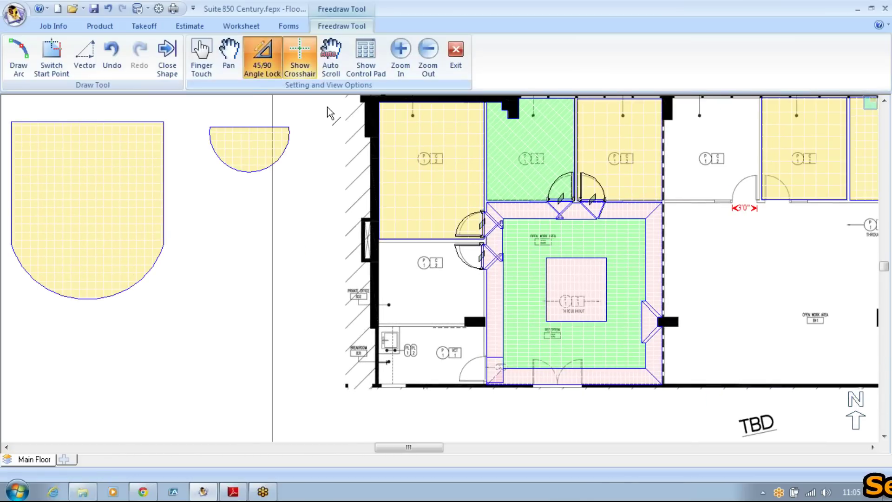
{"action": "left_click_drag", "start_coordinate": [255, 243], "coordinate": [462, 295]}
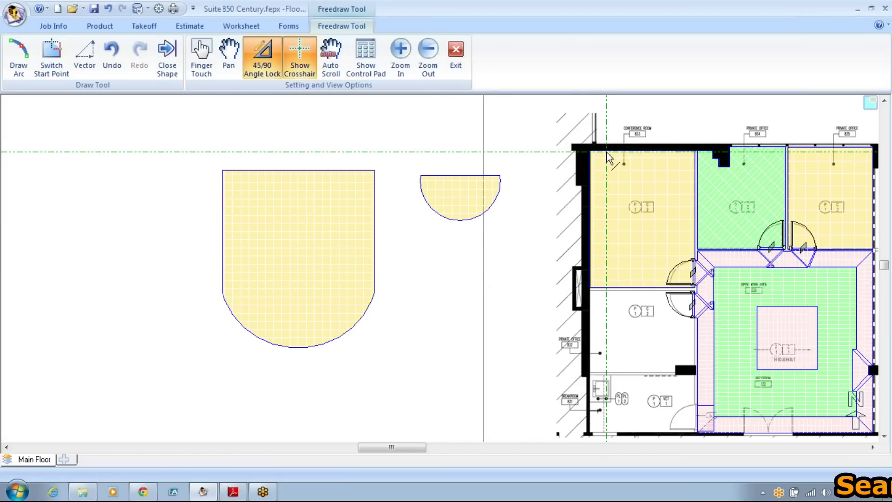
{"action": "left_click_drag", "start_coordinate": [444, 294], "coordinate": [219, 280]}
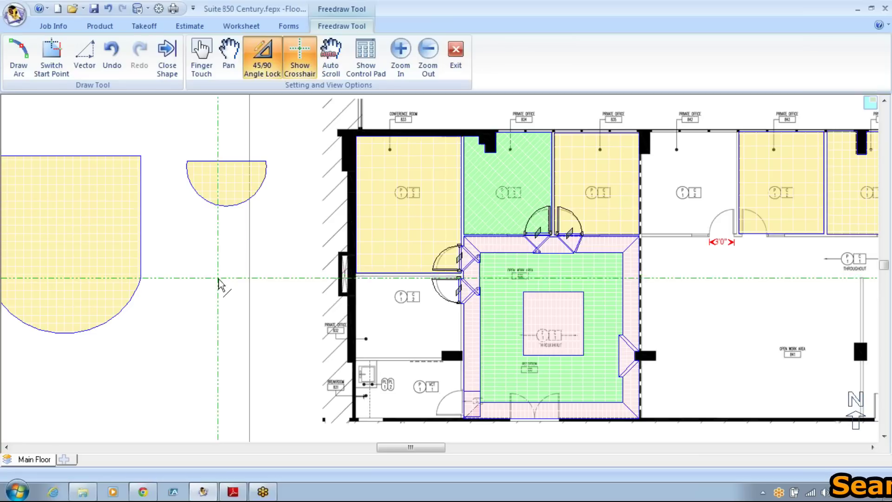
{"action": "left_click_drag", "start_coordinate": [691, 295], "coordinate": [419, 309]}
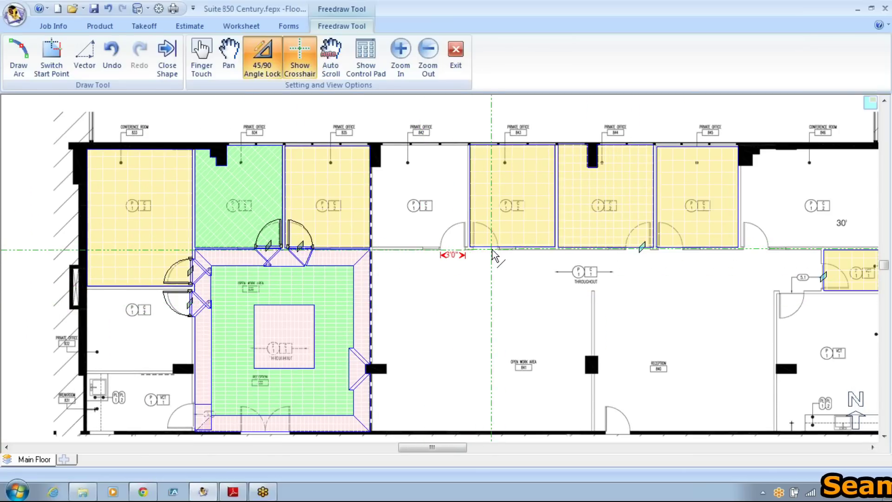
Draw a Transitions segment about 3'1" long across the door opening of private office 843.
{"action": "key", "text": "Escape"}
{"action": "left_click", "coordinate": [635, 218]}
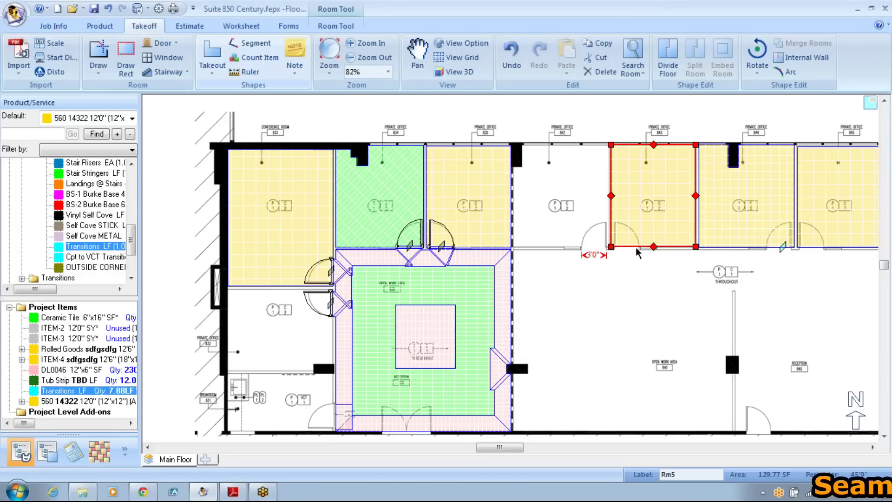
{"action": "scroll", "coordinate": [634, 283], "scroll_direction": "up", "scroll_amount": 3}
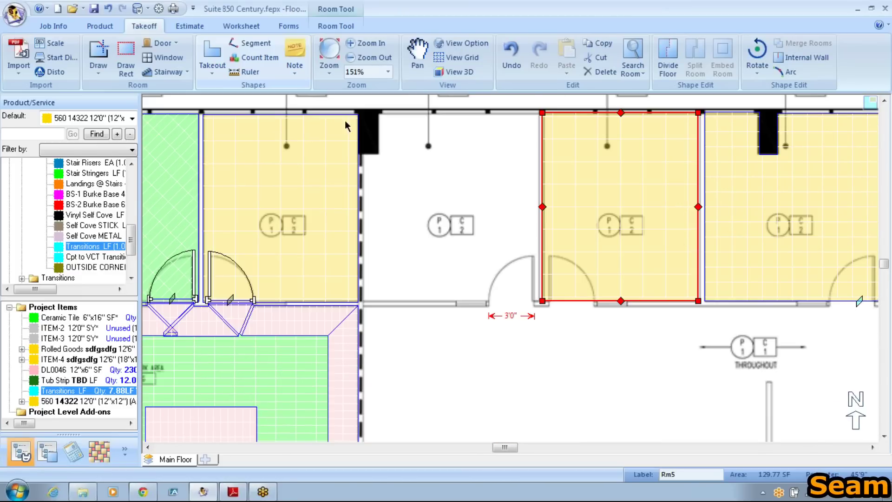
{"action": "left_click", "coordinate": [251, 43]}
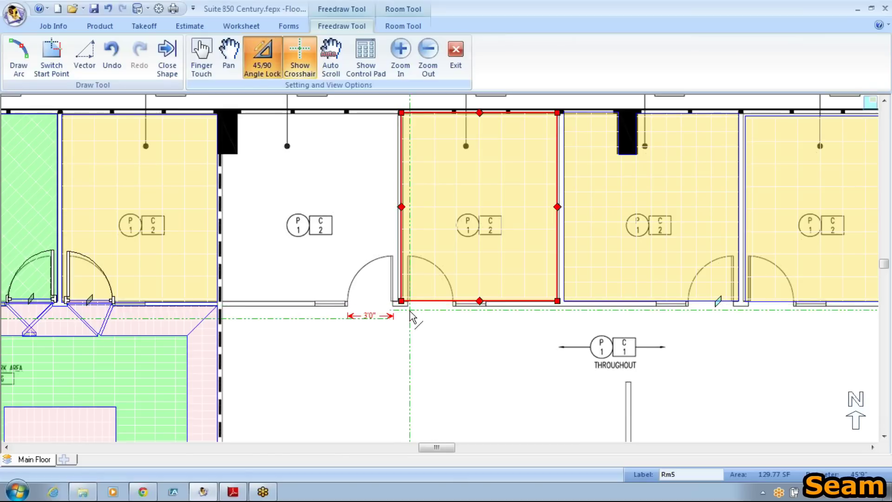
{"action": "left_click", "coordinate": [403, 303]}
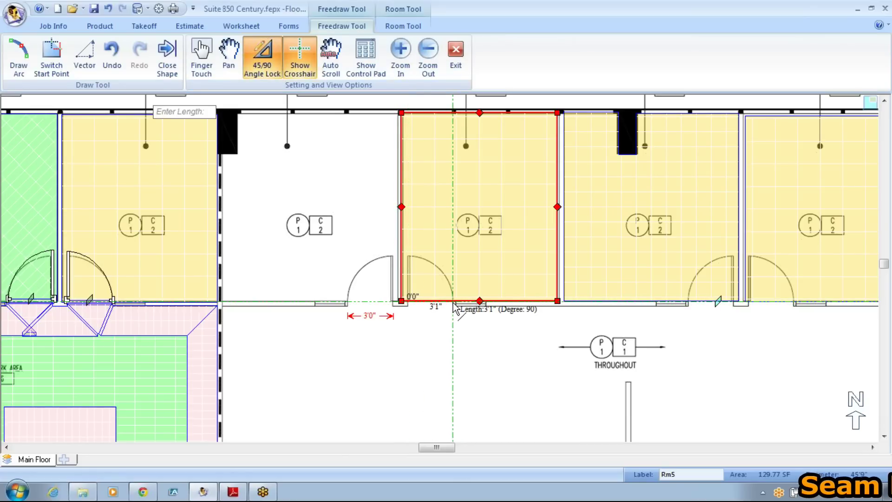
{"action": "key", "text": "Escape"}
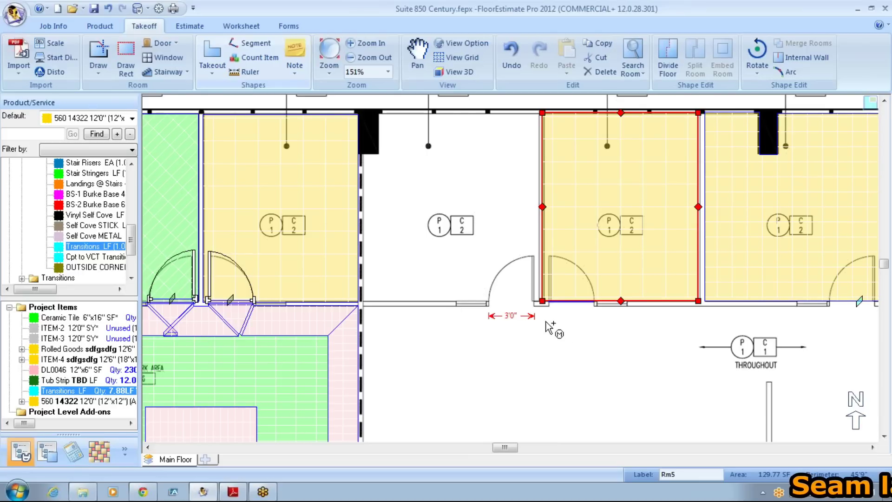
{"action": "left_click", "coordinate": [585, 303]}
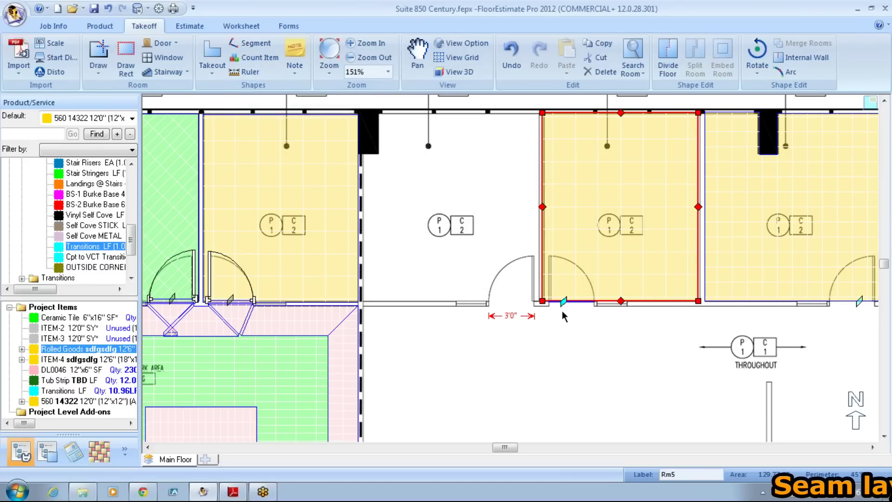
Draw a U-shaped segment about 11'8" deep from the straight upper edge of the large round-bottomed room outside the floor plan.
{"action": "left_click_drag", "start_coordinate": [420, 384], "coordinate": [703, 278]}
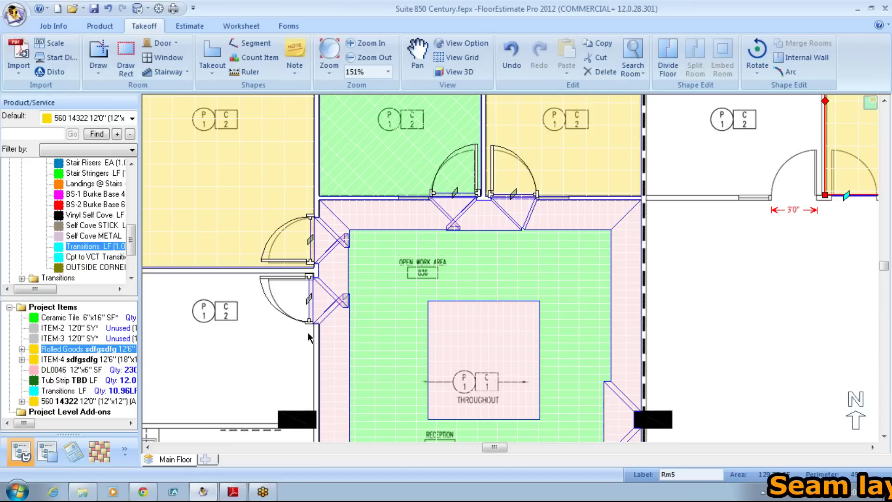
{"action": "left_click_drag", "start_coordinate": [305, 334], "coordinate": [869, 328]}
{"action": "left_click_drag", "start_coordinate": [448, 282], "coordinate": [737, 372]}
{"action": "scroll", "coordinate": [702, 327], "scroll_direction": "down", "scroll_amount": 1}
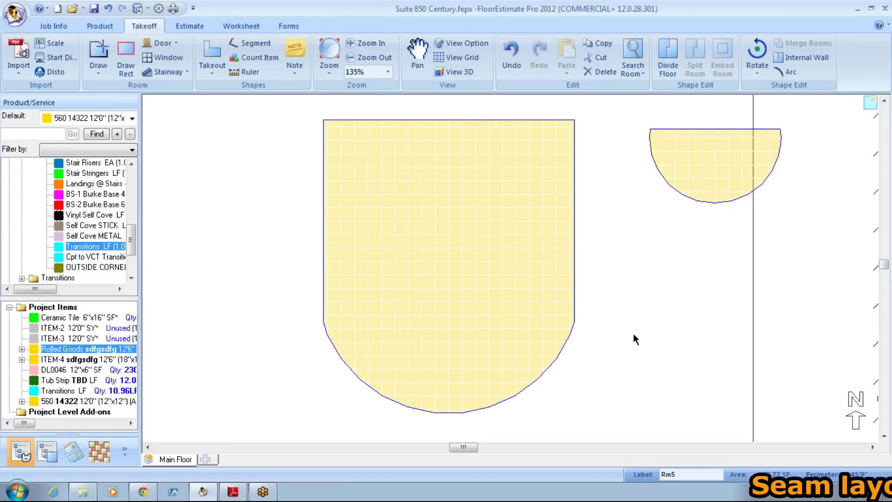
{"action": "left_click", "coordinate": [252, 43]}
{"action": "left_click", "coordinate": [241, 121]}
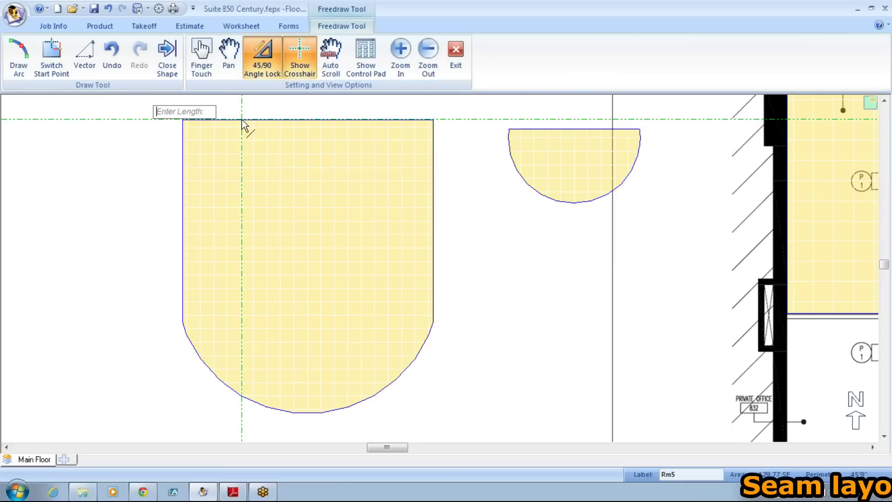
{"action": "left_click", "coordinate": [242, 276]}
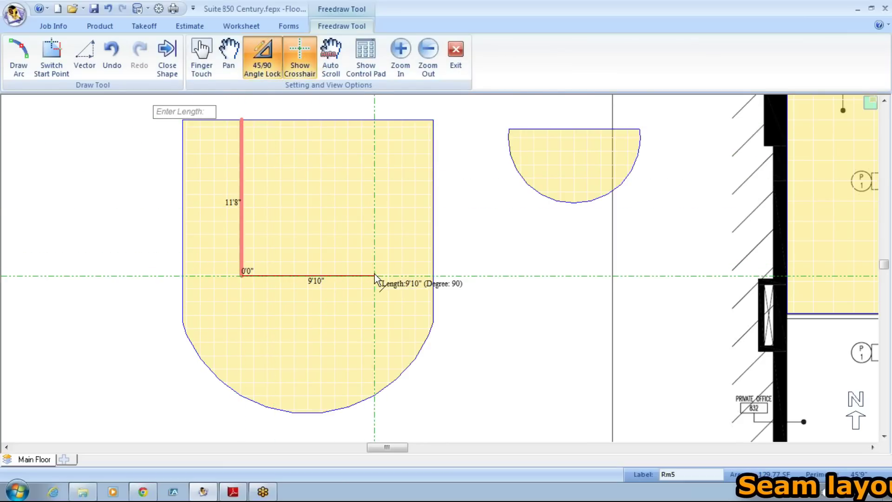
{"action": "left_click", "coordinate": [362, 276]}
{"action": "left_click", "coordinate": [361, 119]}
{"action": "double_click", "coordinate": [362, 119]}
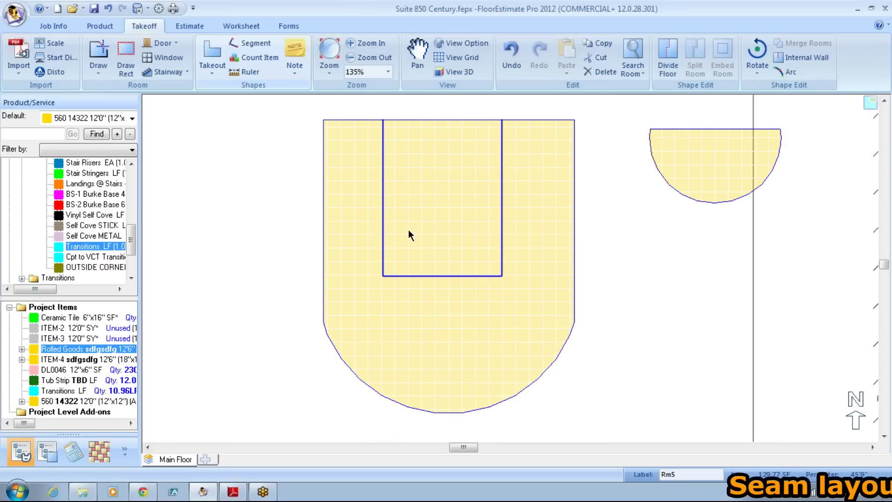
Add ruler dimensions for the gap between the room's left wall and the U-shaped segment, and for the segment's depth.
{"action": "left_click", "coordinate": [244, 72]}
{"action": "left_click", "coordinate": [325, 160]}
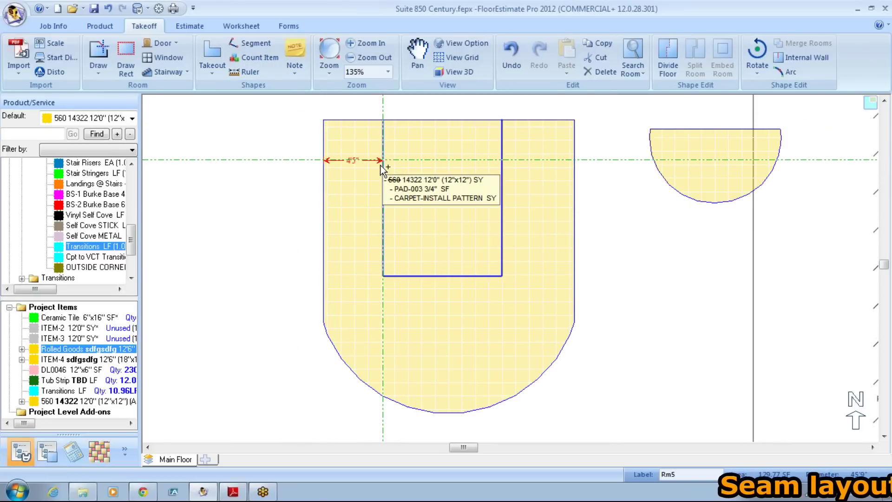
{"action": "left_click", "coordinate": [381, 164]}
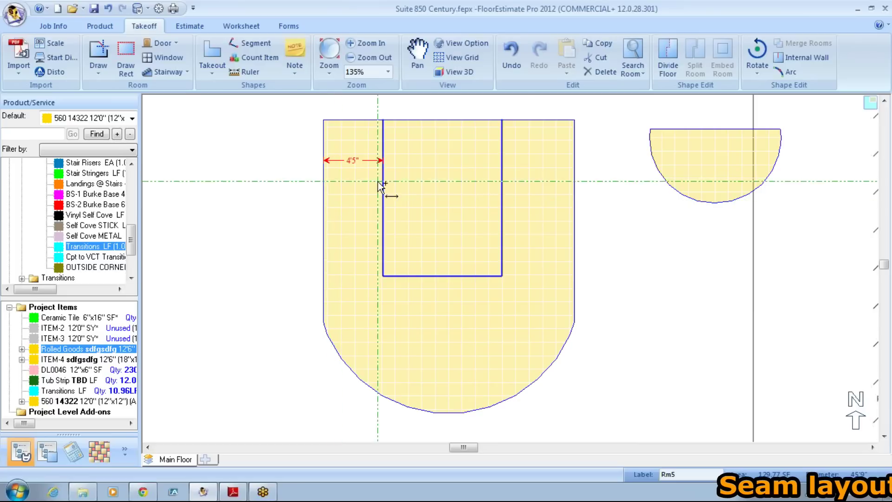
{"action": "left_click", "coordinate": [426, 121]}
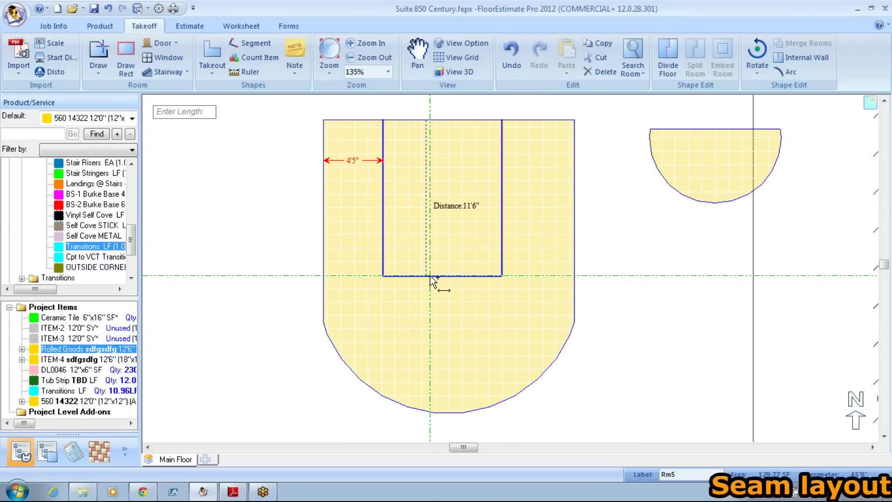
{"action": "left_click", "coordinate": [432, 277]}
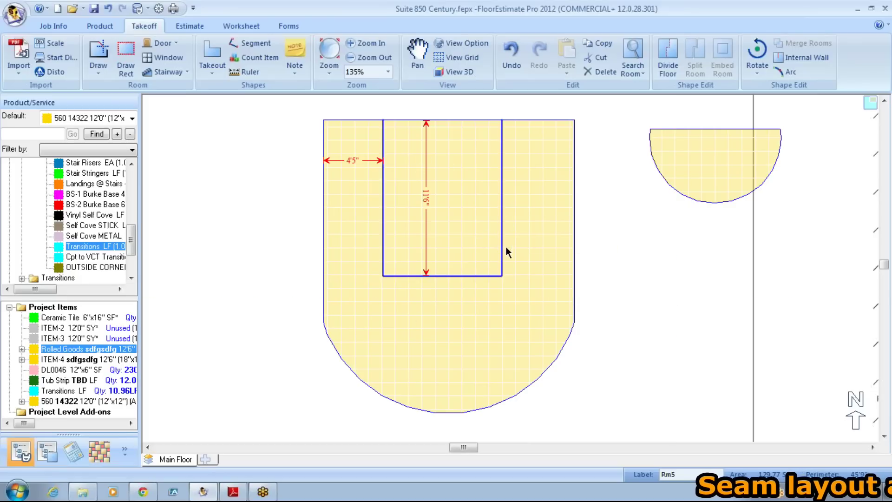
Draw a vertical segment about 18'10" long from the room's upper edge to its curved wall, right of the U shape.
{"action": "left_click", "coordinate": [256, 44]}
{"action": "left_click", "coordinate": [403, 120]}
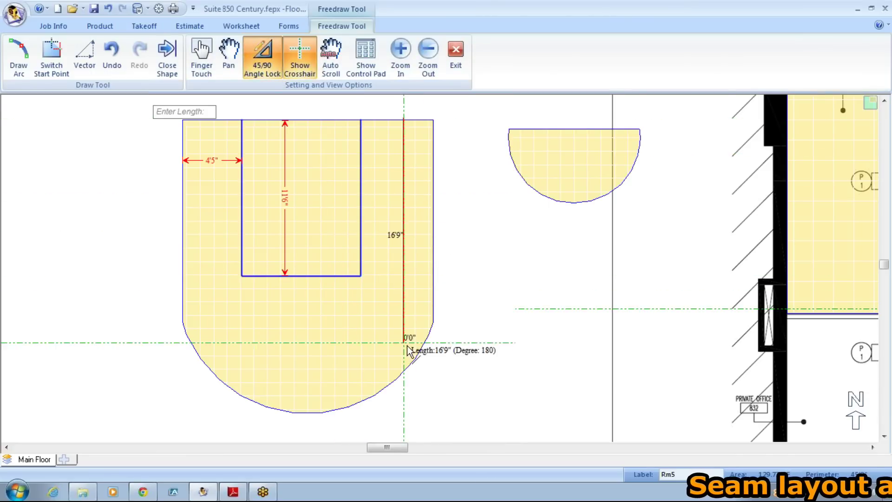
{"action": "left_click", "coordinate": [404, 372]}
{"action": "right_click", "coordinate": [405, 375]}
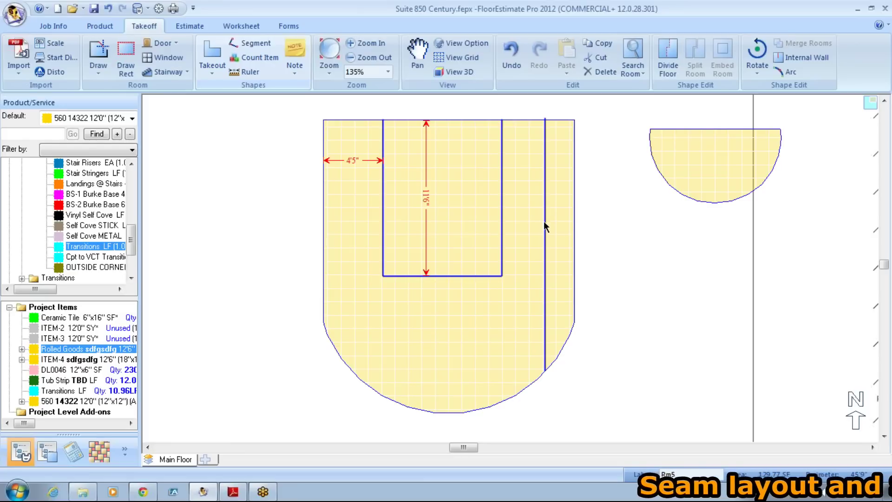
Change the line width and line color of the new vertical segment.
{"action": "right_click", "coordinate": [545, 221]}
{"action": "left_click", "coordinate": [587, 292]}
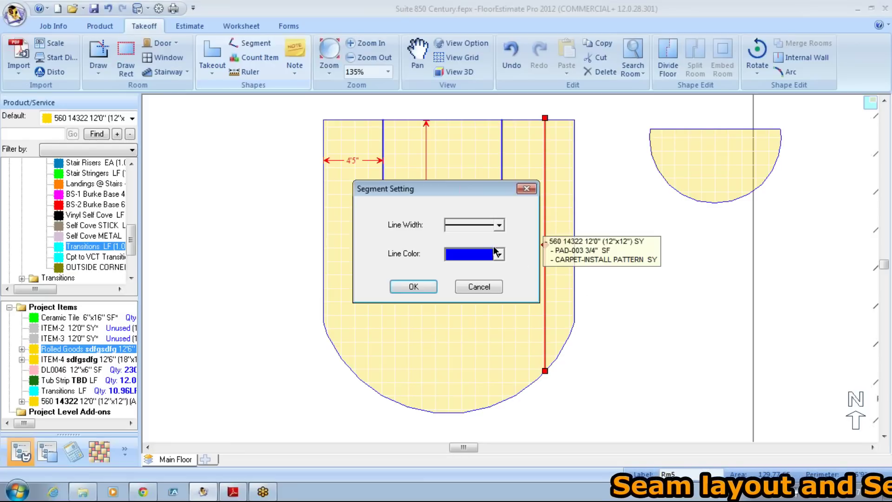
{"action": "left_click", "coordinate": [499, 226]}
{"action": "left_click", "coordinate": [477, 241]}
{"action": "left_click", "coordinate": [500, 254]}
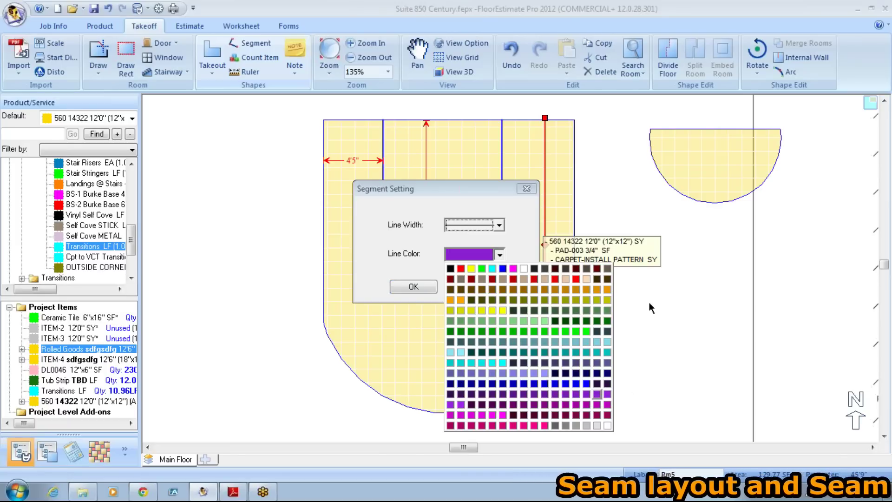
{"action": "left_click", "coordinate": [504, 269]}
{"action": "left_click", "coordinate": [413, 285]}
Examine the count item settings for material, width, length and area deduction.
{"action": "left_click_drag", "start_coordinate": [637, 289], "coordinate": [477, 277]}
{"action": "scroll", "coordinate": [604, 290], "scroll_direction": "down", "scroll_amount": 3}
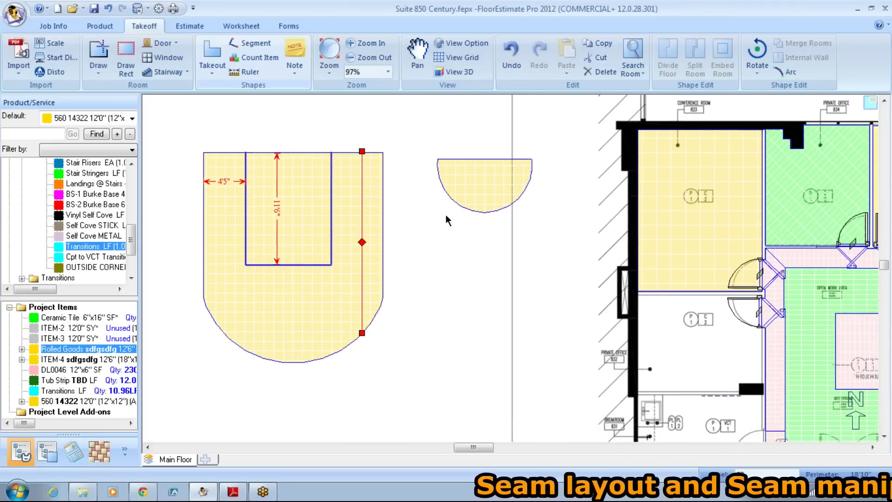
{"action": "left_click", "coordinate": [259, 57]}
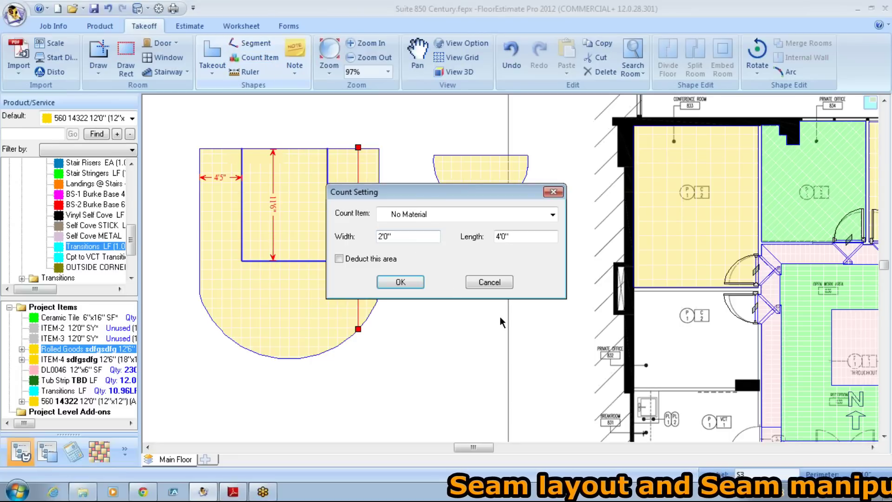
{"action": "left_click", "coordinate": [490, 282]}
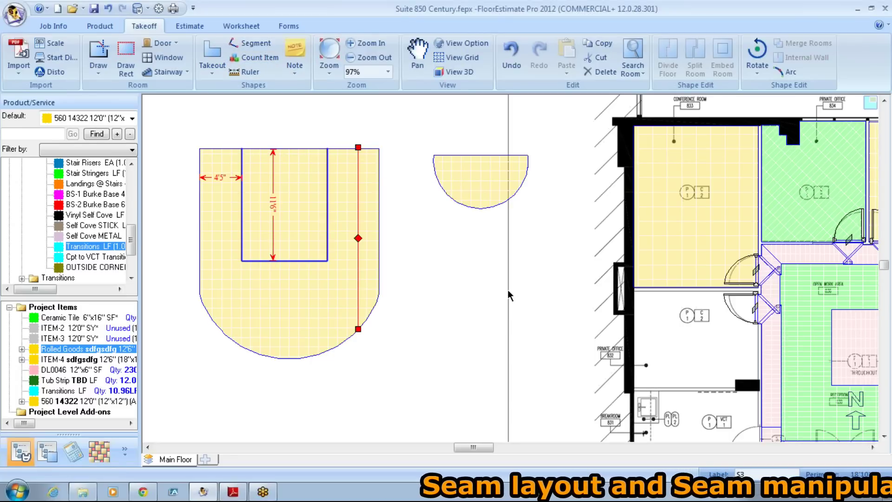
{"action": "left_click_drag", "start_coordinate": [509, 295], "coordinate": [394, 295]}
{"action": "left_click_drag", "start_coordinate": [546, 307], "coordinate": [417, 302]}
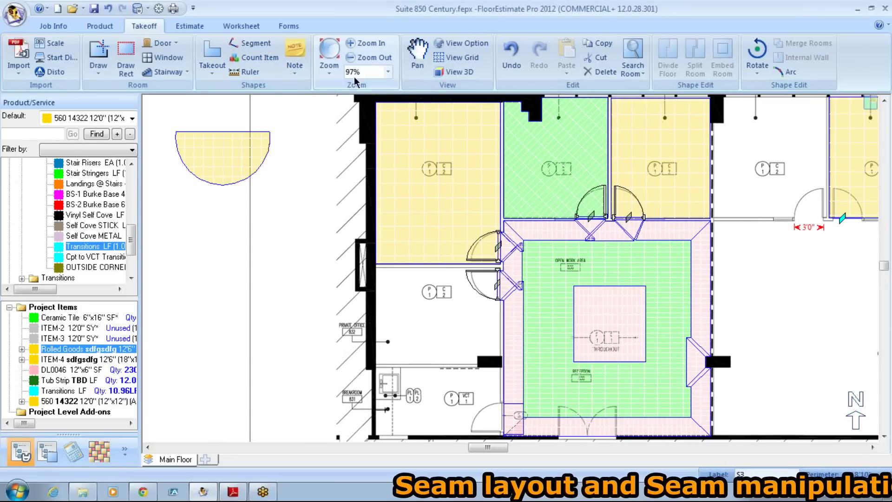
{"action": "left_click", "coordinate": [259, 58]}
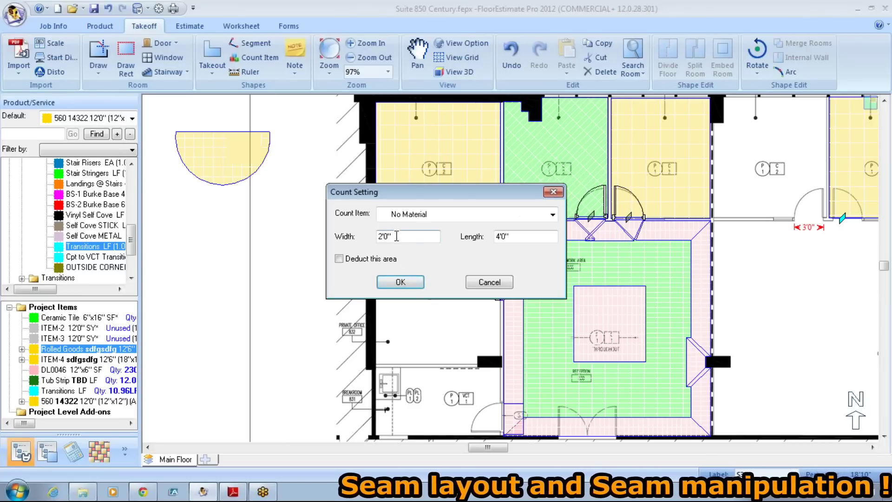
{"action": "left_click_drag", "start_coordinate": [397, 236], "coordinate": [375, 239]}
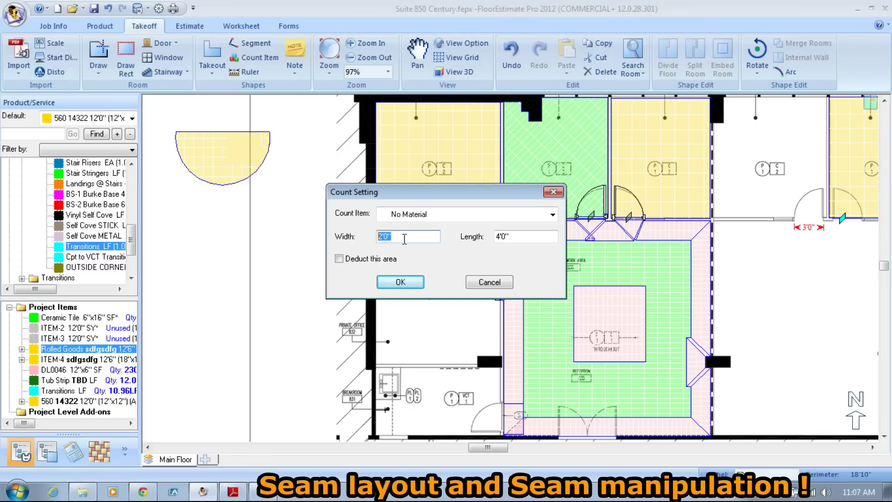
{"action": "left_click", "coordinate": [486, 284]}
Widen the product and project item lists so their descriptions can be read.
{"action": "left_click_drag", "start_coordinate": [409, 257], "coordinate": [357, 311]}
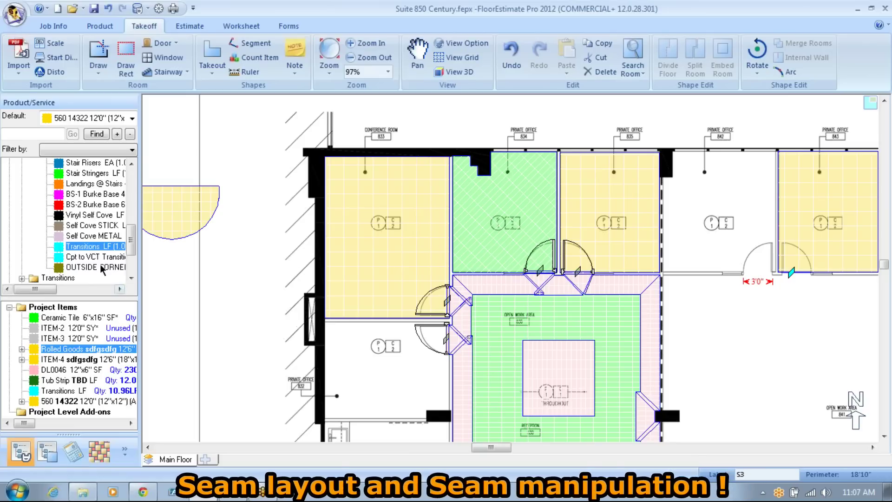
{"action": "left_click_drag", "start_coordinate": [140, 264], "coordinate": [202, 264]}
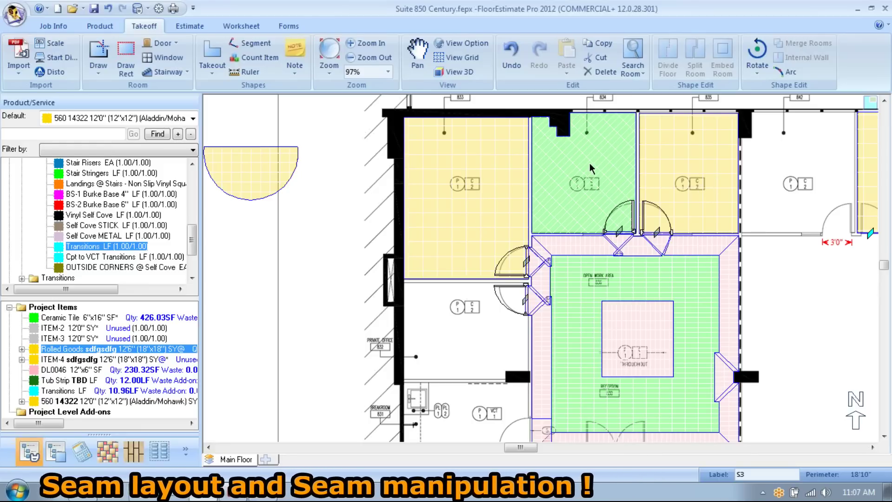
Set the self coving size of the green ceramic tile room, private office 834, to 6".
{"action": "double_click", "coordinate": [617, 152]}
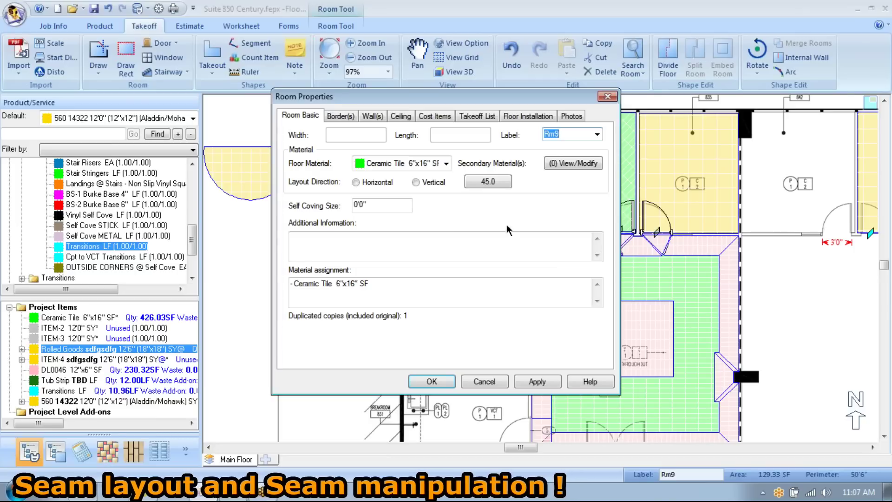
{"action": "double_click", "coordinate": [361, 204]}
{"action": "type", "text": "6"}
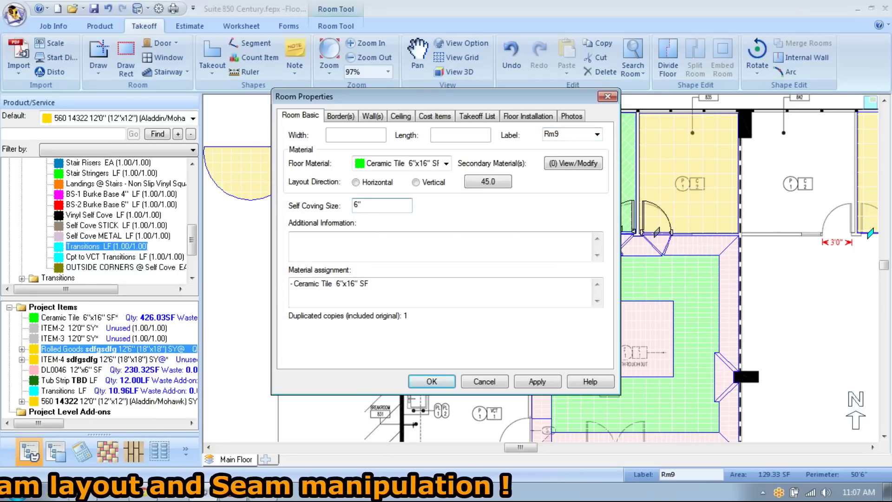
{"action": "left_click", "coordinate": [547, 382]}
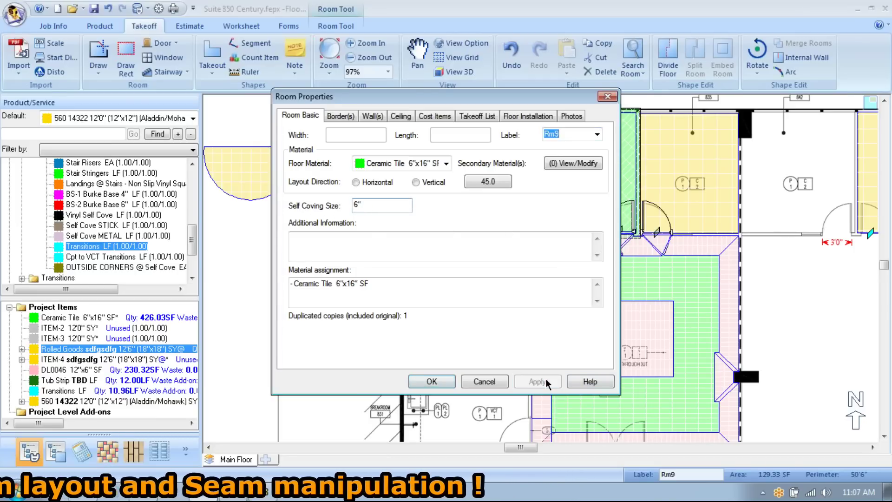
{"action": "left_click", "coordinate": [434, 381]}
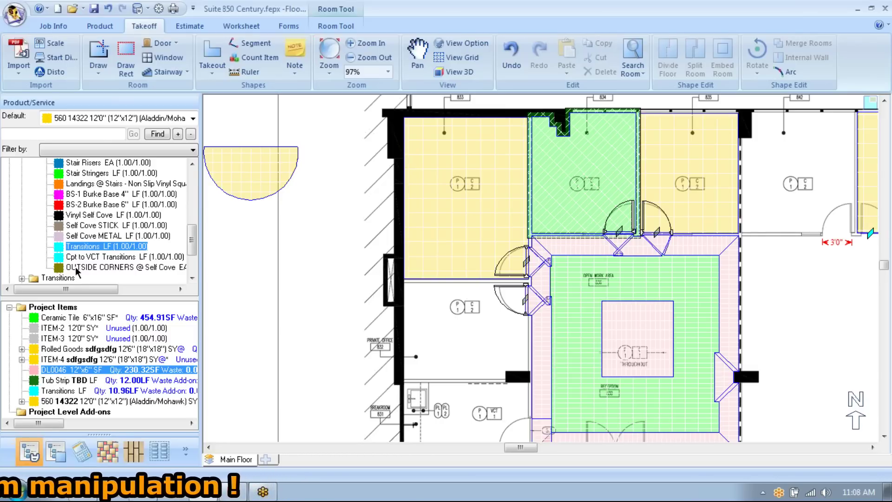
Add a new item to the project's product list and set its style code to Outside Corners.
{"action": "left_click", "coordinate": [100, 26]}
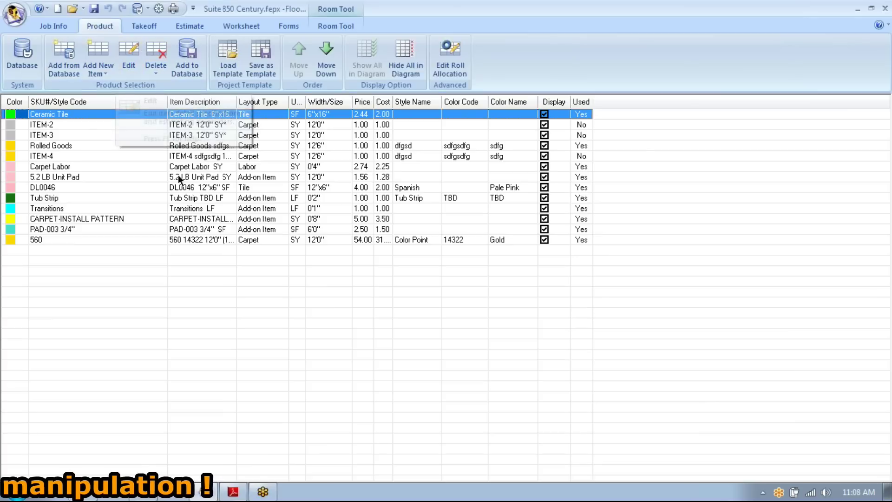
{"action": "left_click", "coordinate": [98, 49]}
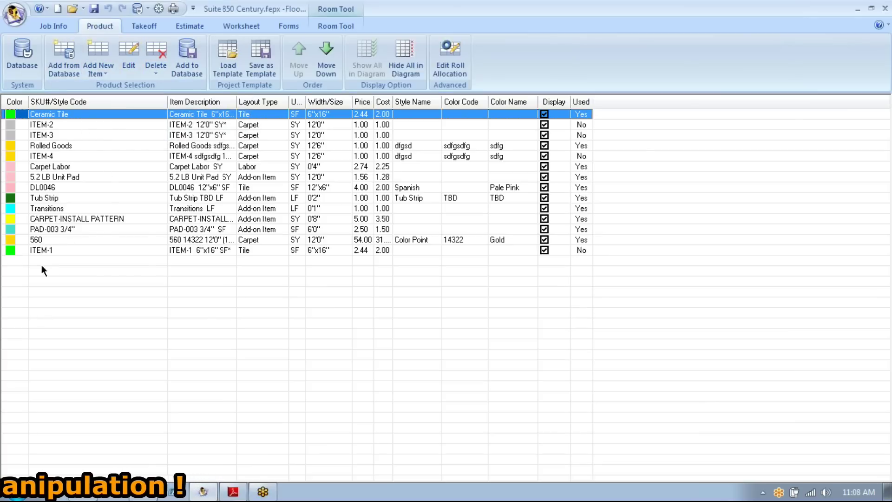
{"action": "right_click", "coordinate": [38, 249]}
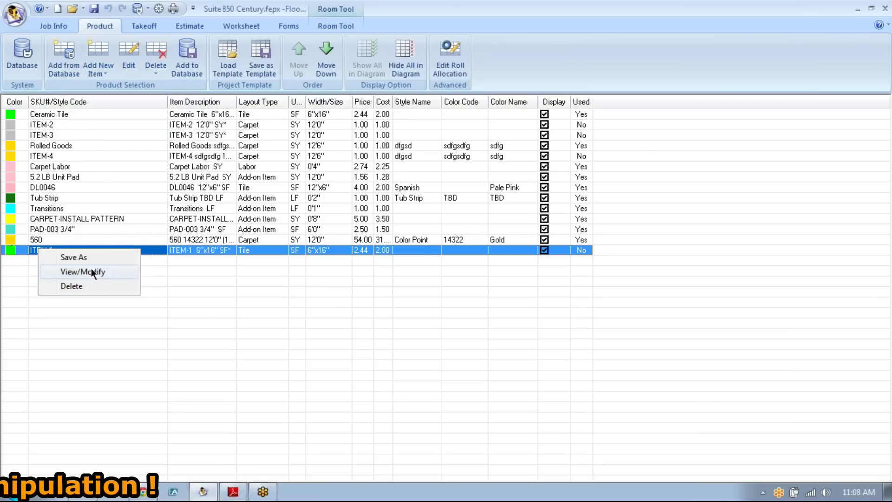
{"action": "left_click", "coordinate": [93, 271]}
{"action": "double_click", "coordinate": [339, 97]}
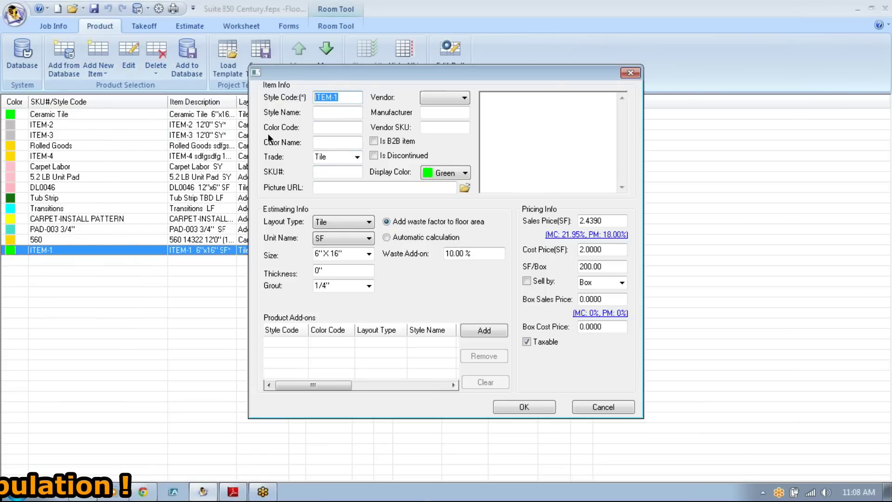
{"action": "type", "text": "Outside Cor"}
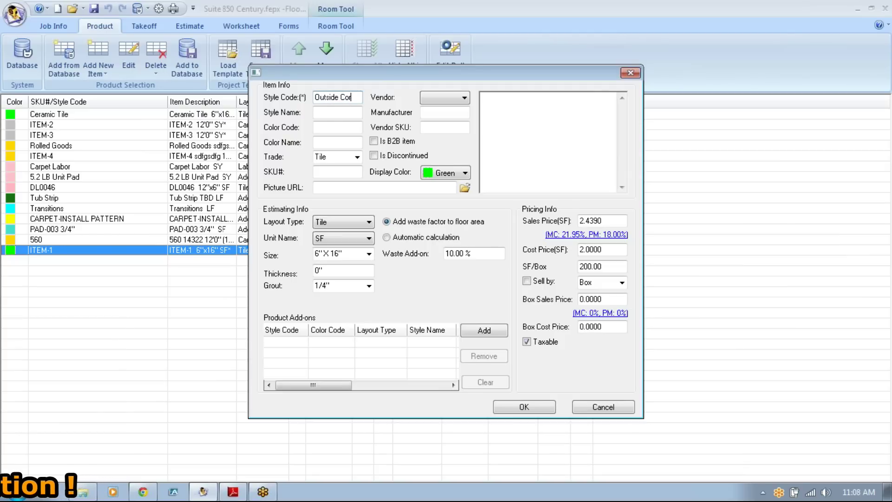
{"action": "type", "text": "ners"}
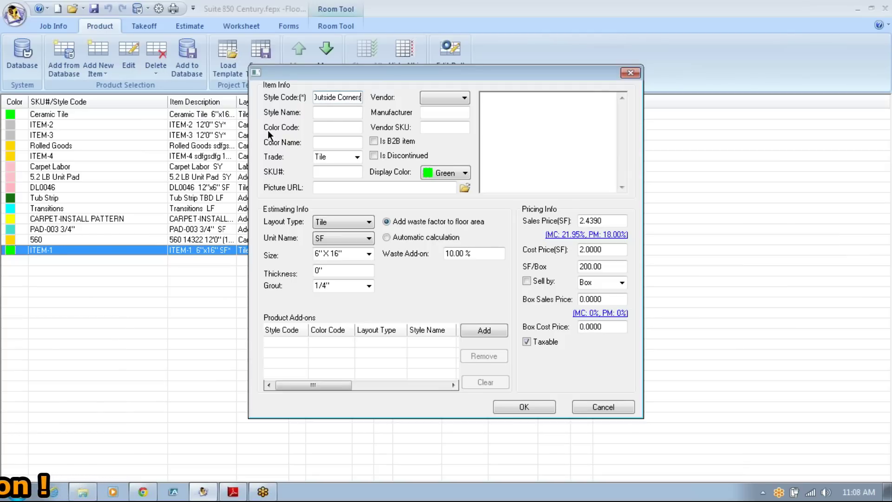
Set the Outside Corners item's trade and layout type to Labor and its unit to EA.
{"action": "left_click", "coordinate": [357, 157]}
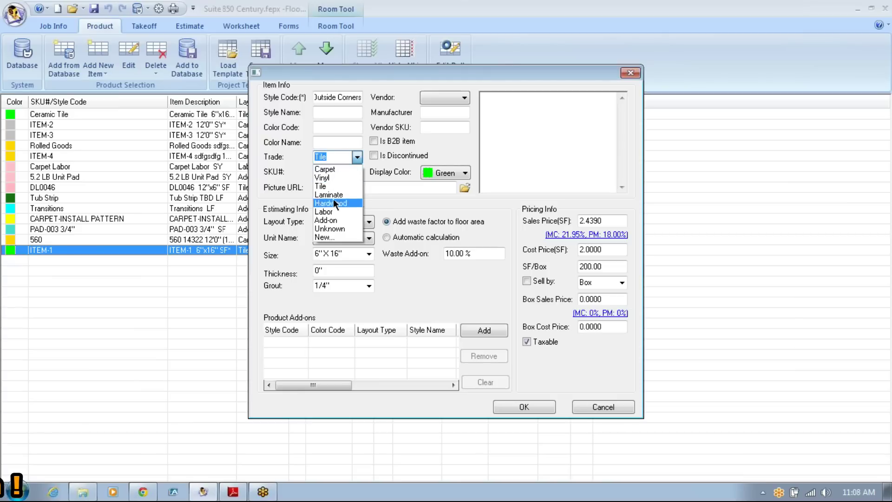
{"action": "left_click", "coordinate": [331, 213]}
{"action": "left_click", "coordinate": [359, 223]}
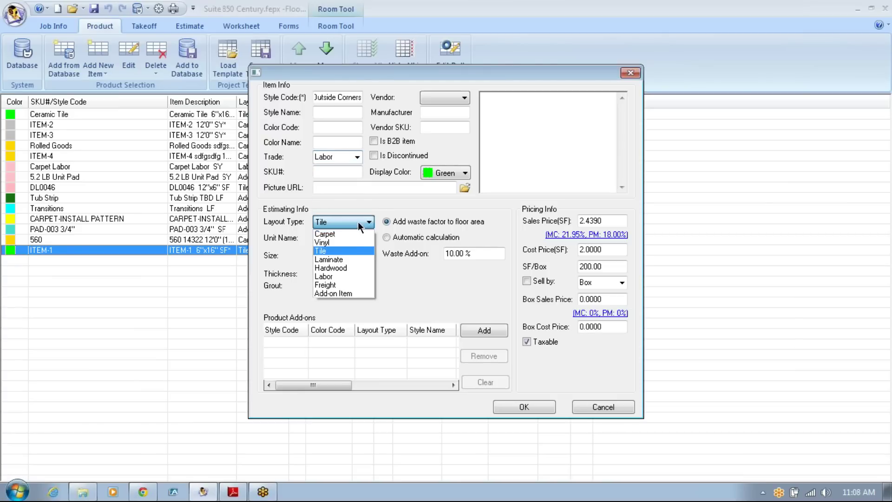
{"action": "left_click", "coordinate": [333, 276]}
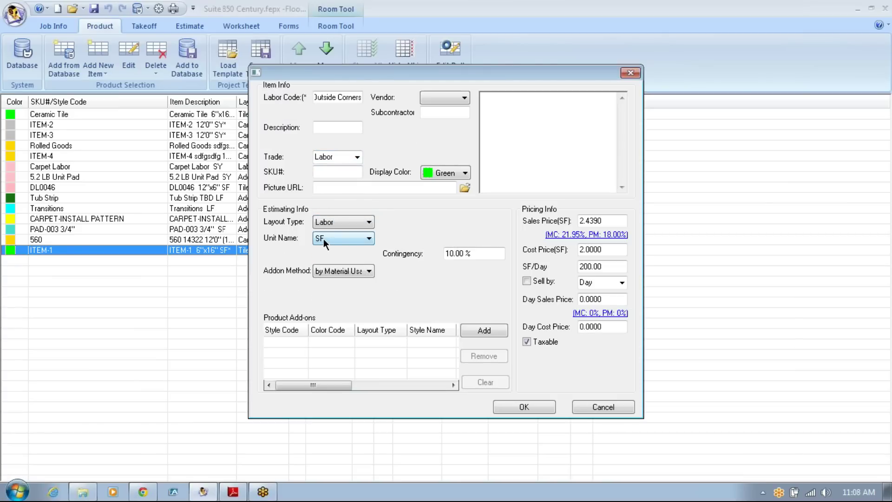
{"action": "left_click", "coordinate": [340, 237]}
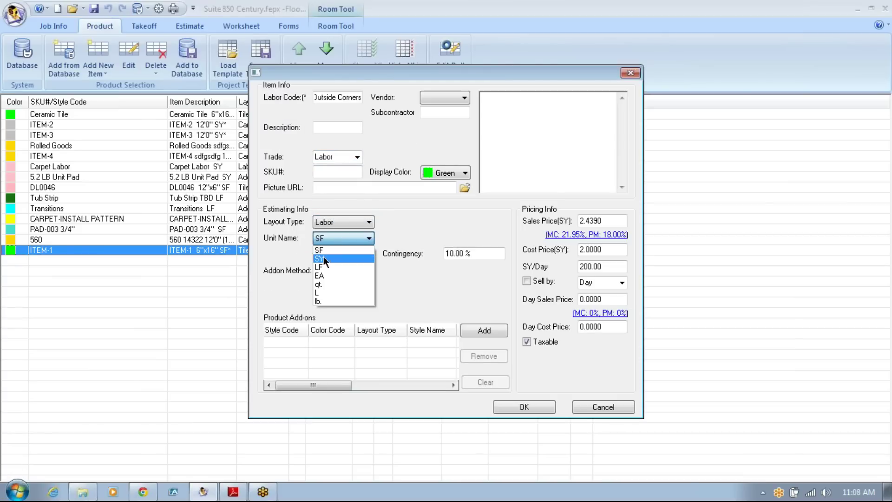
{"action": "left_click", "coordinate": [338, 301]}
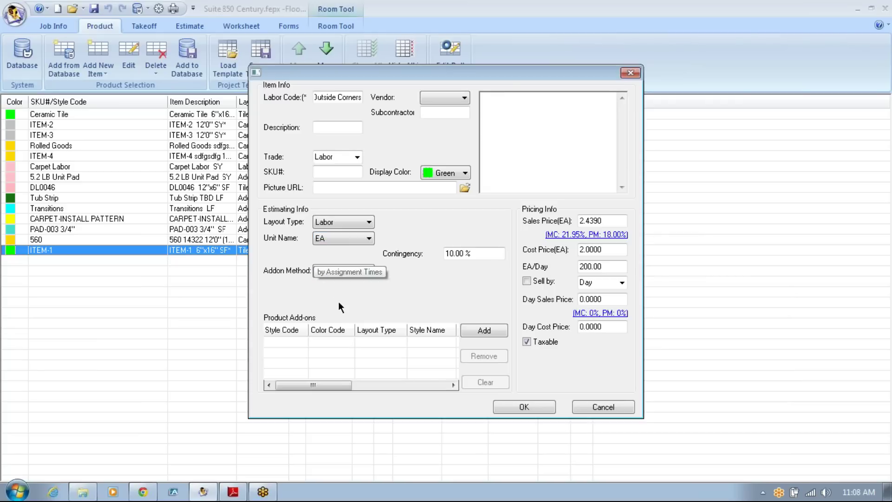
Set the Outside Corners item's contingency to 0% and cost price to 25, dismissing the save reminder.
{"action": "double_click", "coordinate": [467, 257]}
{"action": "type", "text": "0"}
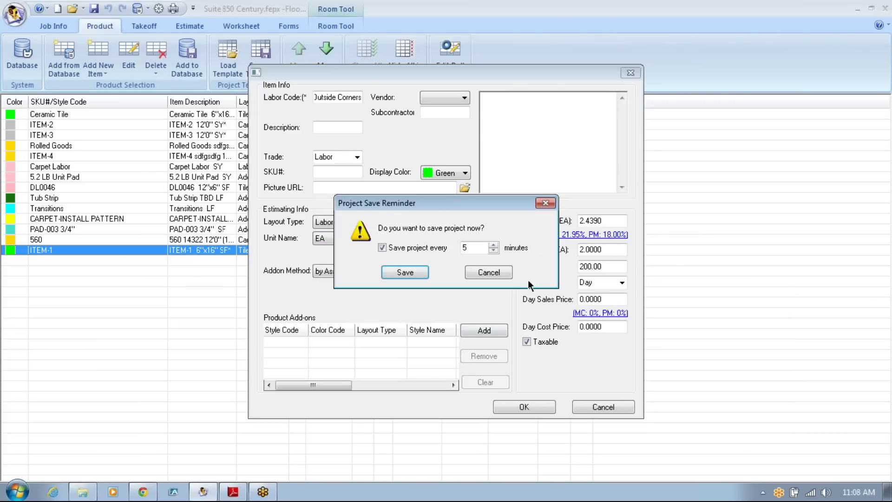
{"action": "left_click", "coordinate": [489, 273]}
{"action": "left_click_drag", "start_coordinate": [605, 249], "coordinate": [576, 250]}
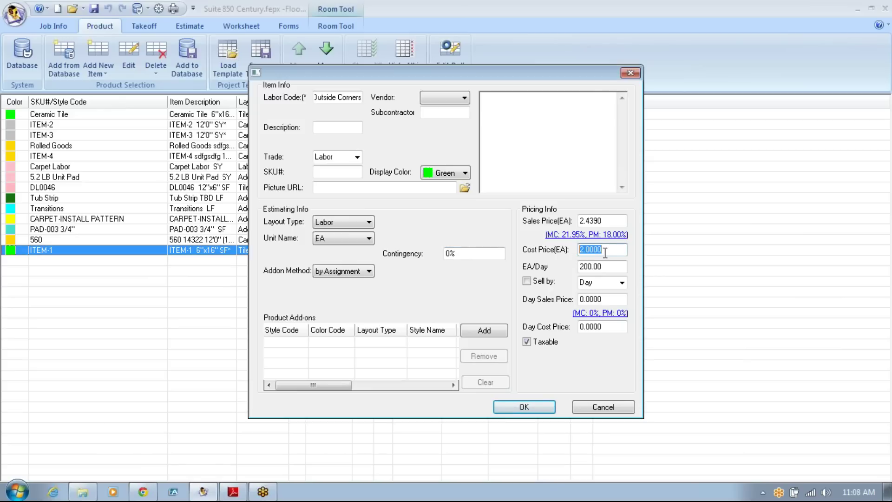
{"action": "type", "text": "25"}
Price the Outside Corners item with a 30% markup to cost and save the item.
{"action": "left_click", "coordinate": [558, 235]}
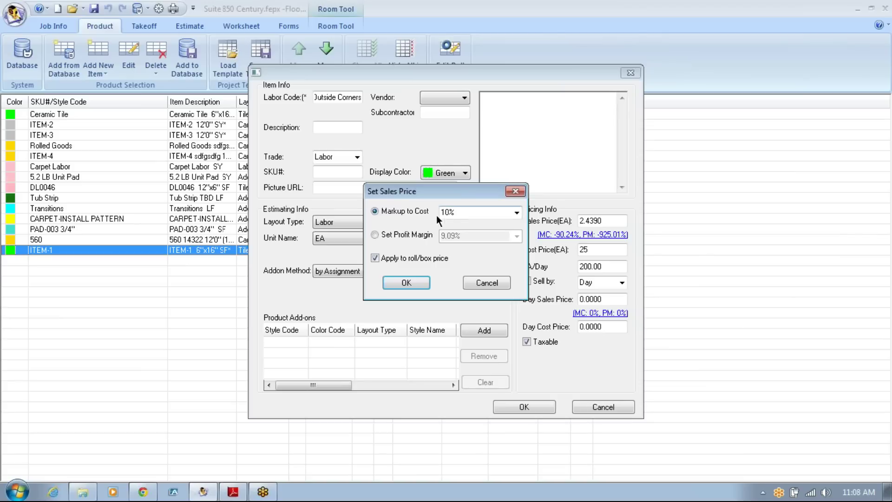
{"action": "left_click", "coordinate": [516, 213]}
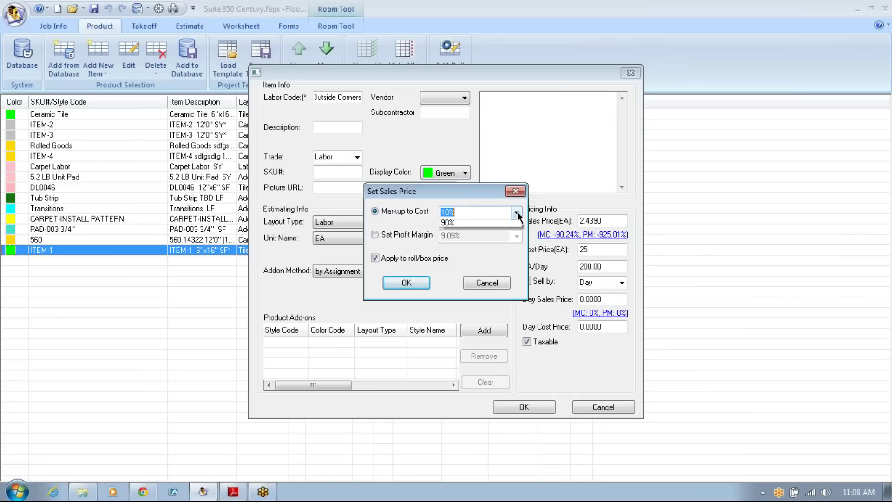
{"action": "left_click", "coordinate": [446, 242]}
{"action": "left_click", "coordinate": [407, 283]}
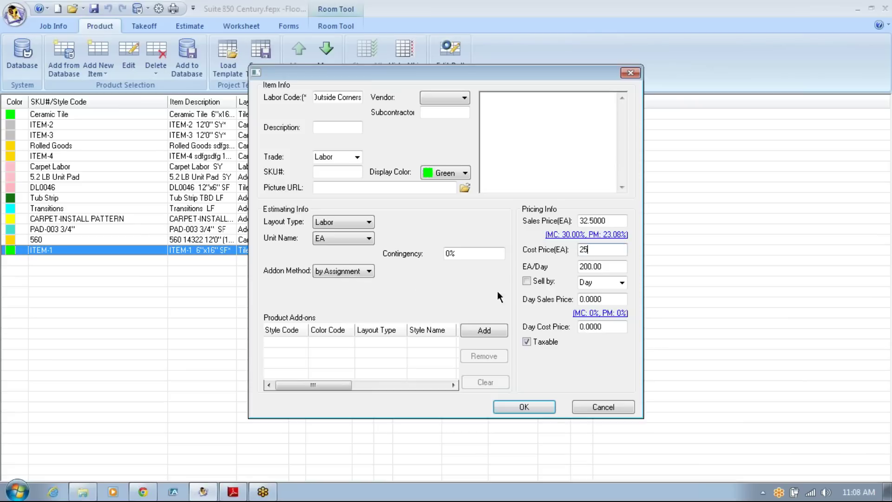
{"action": "left_click", "coordinate": [524, 407]}
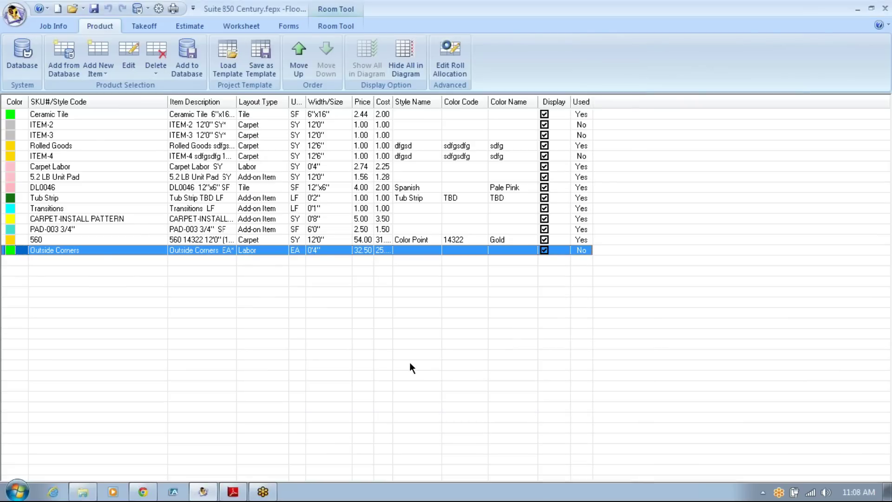
Assign the Outside Corners project item to the outside corners of the green ceramic tile room, private office 834.
{"action": "left_click", "coordinate": [144, 27]}
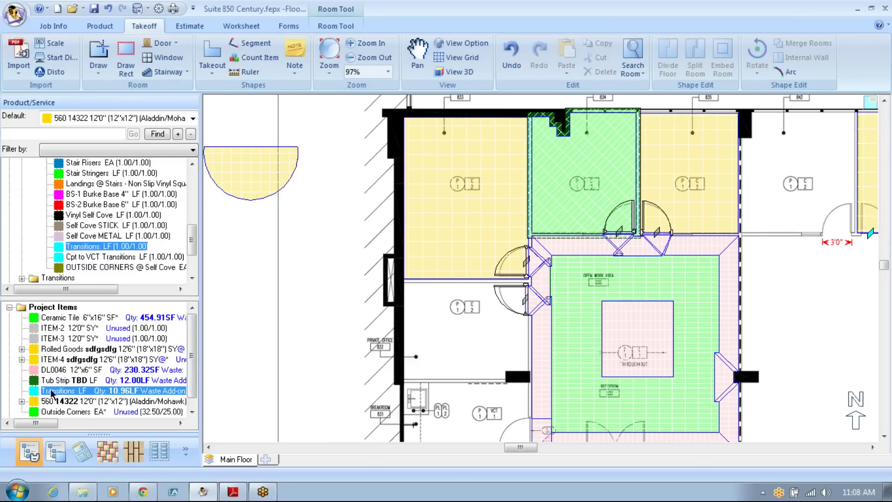
{"action": "left_click", "coordinate": [38, 413]}
{"action": "left_click", "coordinate": [495, 192]}
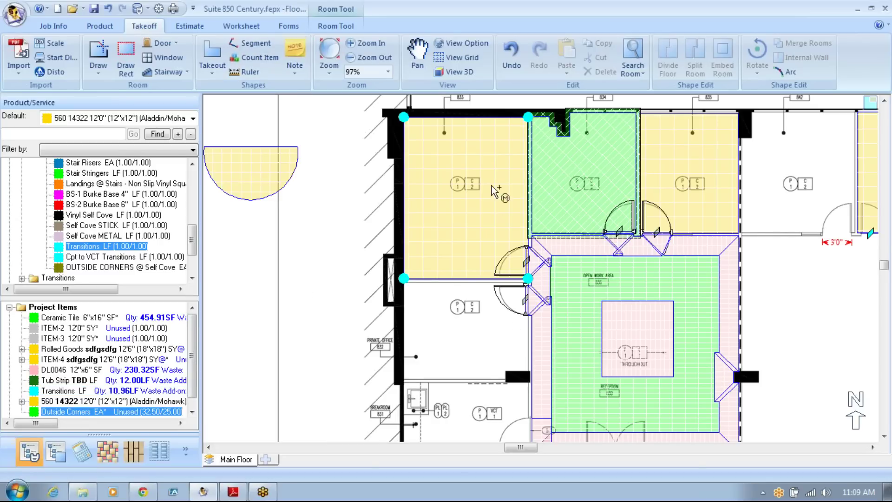
{"action": "left_click", "coordinate": [588, 174]}
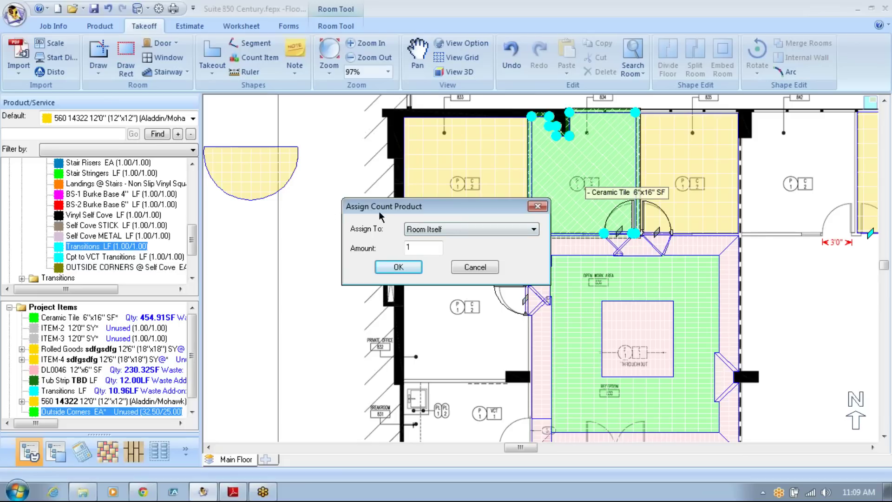
{"action": "left_click", "coordinate": [504, 231]}
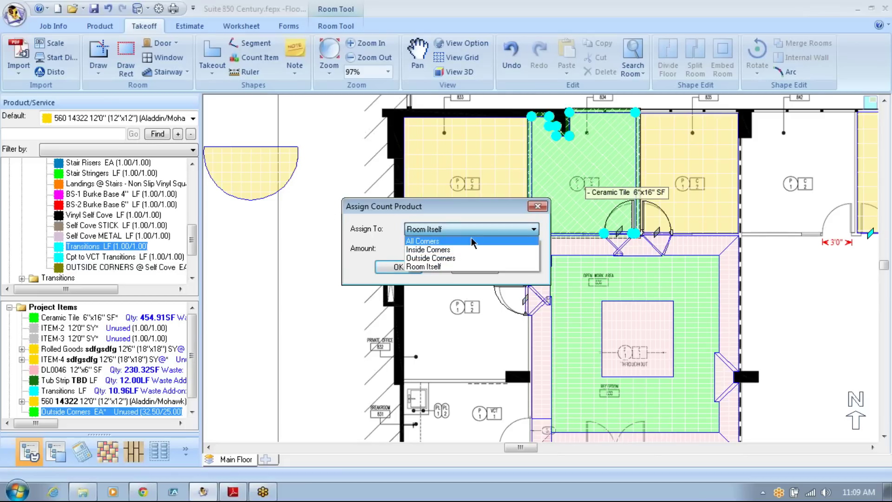
{"action": "left_click", "coordinate": [430, 259]}
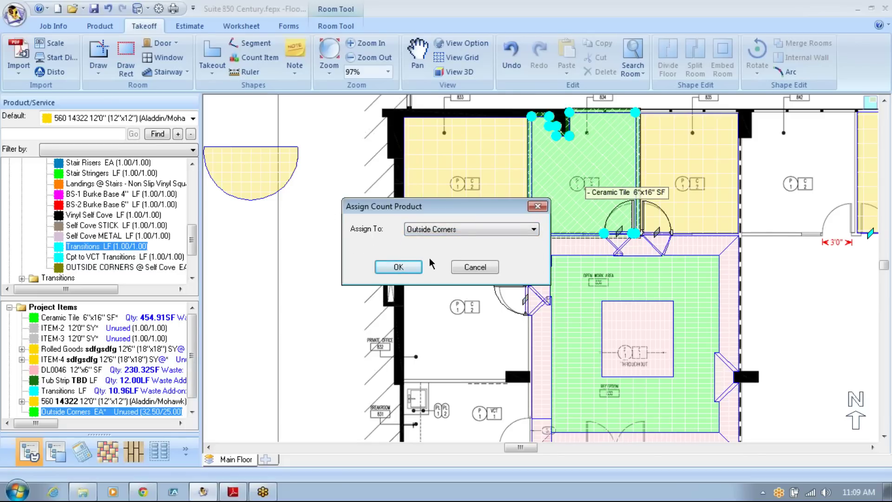
{"action": "left_click", "coordinate": [403, 266]}
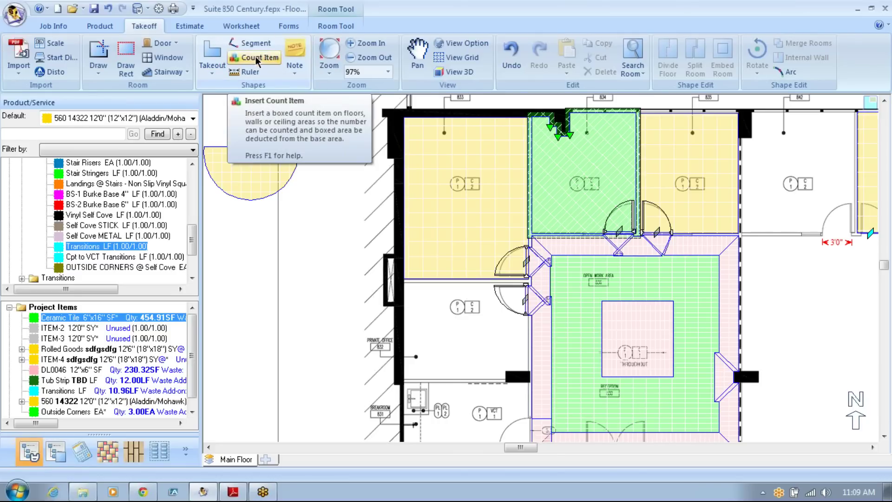
Place a vertical stairway 4'0" wide with 0'7" risers, 0'11" treads and 16 steps in the empty area outside the hatched exterior wall.
{"action": "left_click_drag", "start_coordinate": [292, 247], "coordinate": [234, 252]}
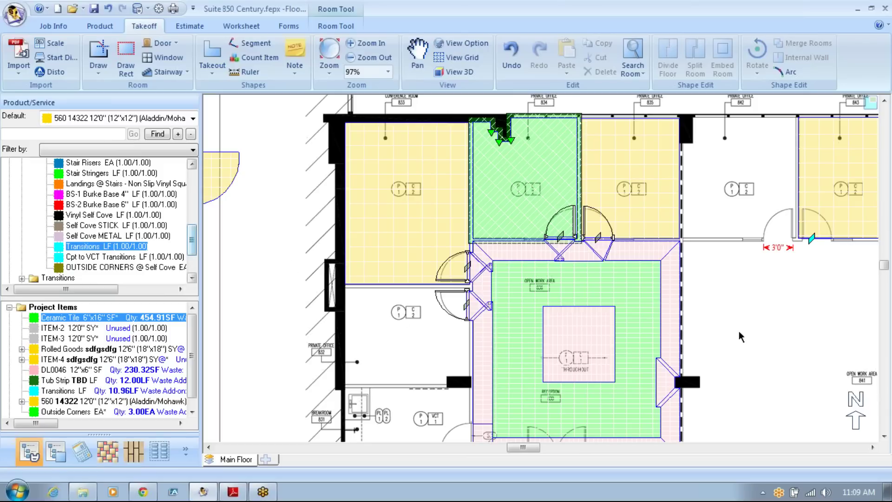
{"action": "left_click_drag", "start_coordinate": [834, 338], "coordinate": [743, 325]}
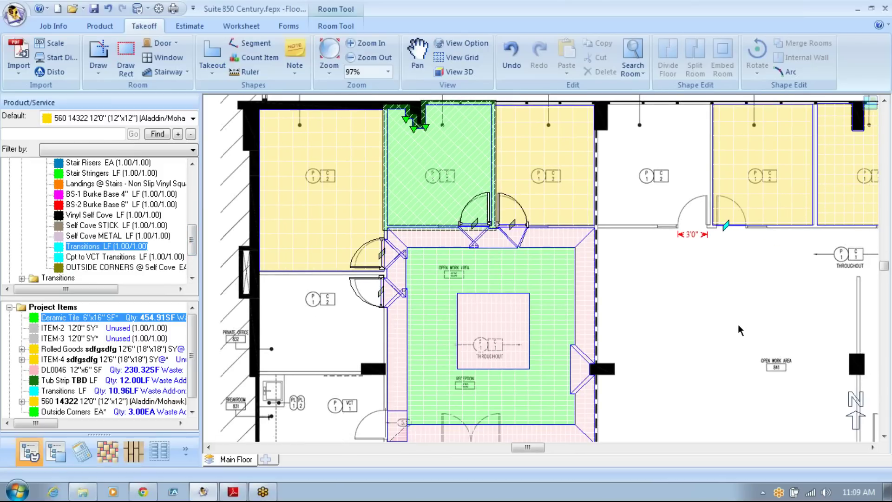
{"action": "left_click", "coordinate": [159, 78]}
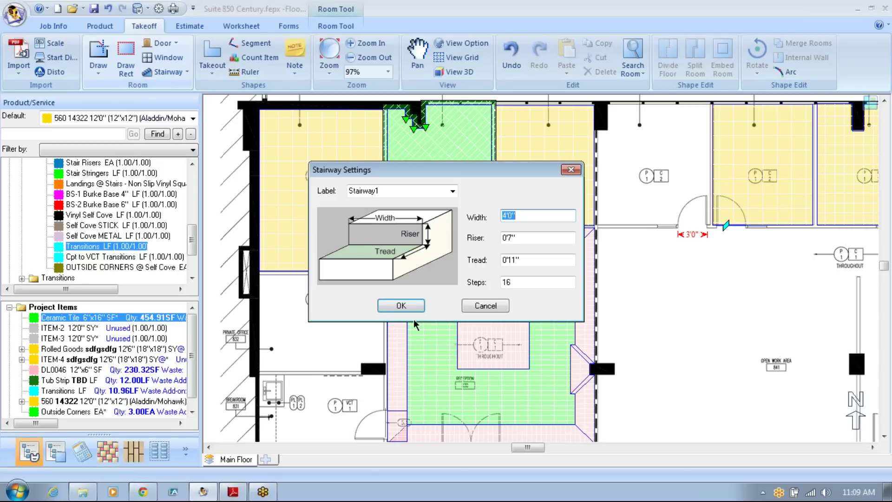
{"action": "left_click", "coordinate": [400, 303]}
{"action": "left_click_drag", "start_coordinate": [411, 306], "coordinate": [730, 263]}
{"action": "left_click", "coordinate": [469, 165]}
{"action": "right_click", "coordinate": [414, 299]}
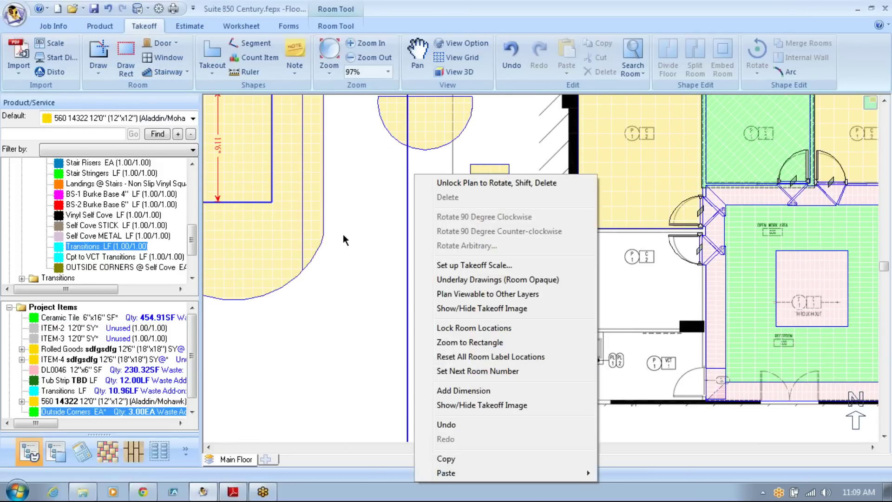
{"action": "left_click", "coordinate": [380, 246]}
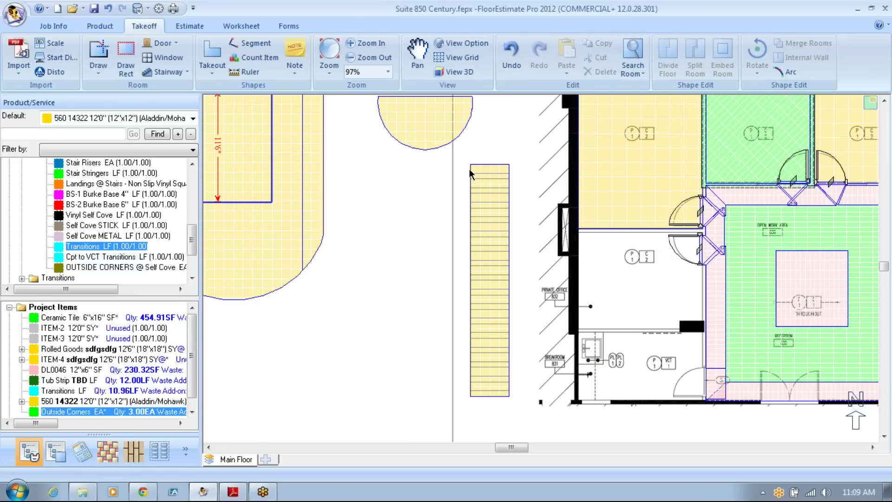
Set the new stairway's floor material to No Material in its properties.
{"action": "mouse_move", "coordinate": [486, 192]}
{"action": "left_click", "coordinate": [486, 203]}
{"action": "right_click", "coordinate": [487, 203]}
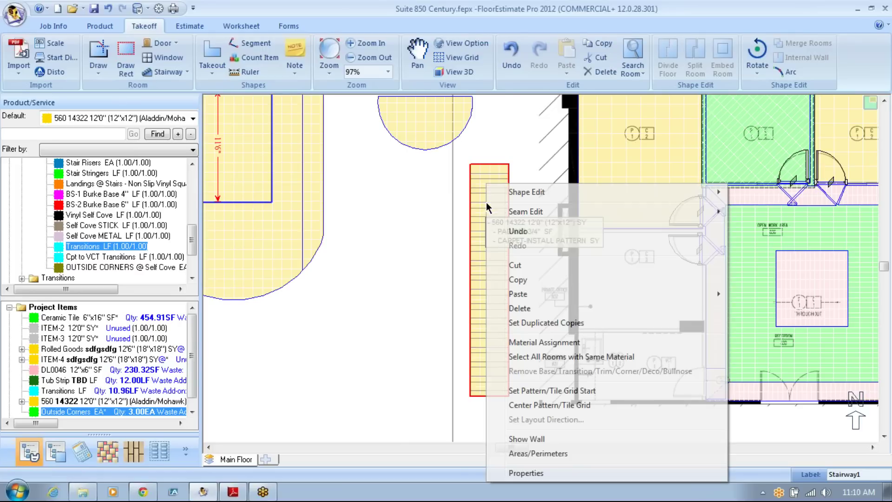
{"action": "left_click", "coordinate": [526, 473]}
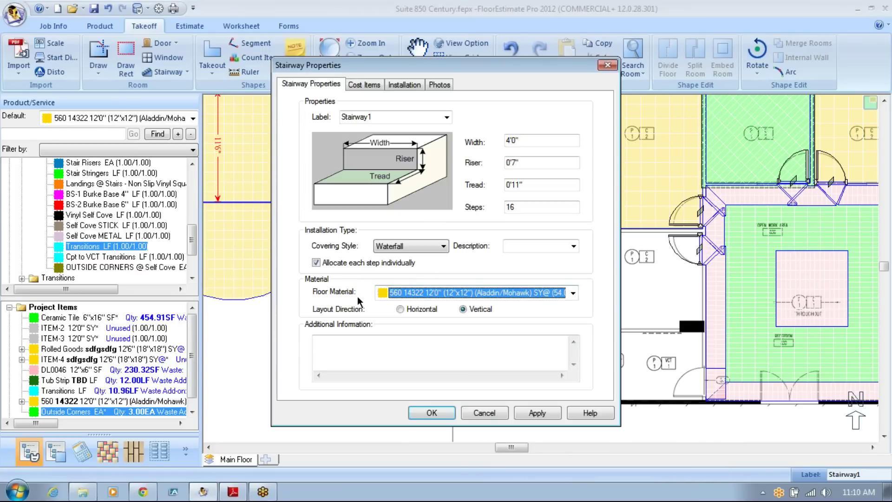
{"action": "left_click", "coordinate": [573, 293]}
{"action": "left_click", "coordinate": [605, 79]}
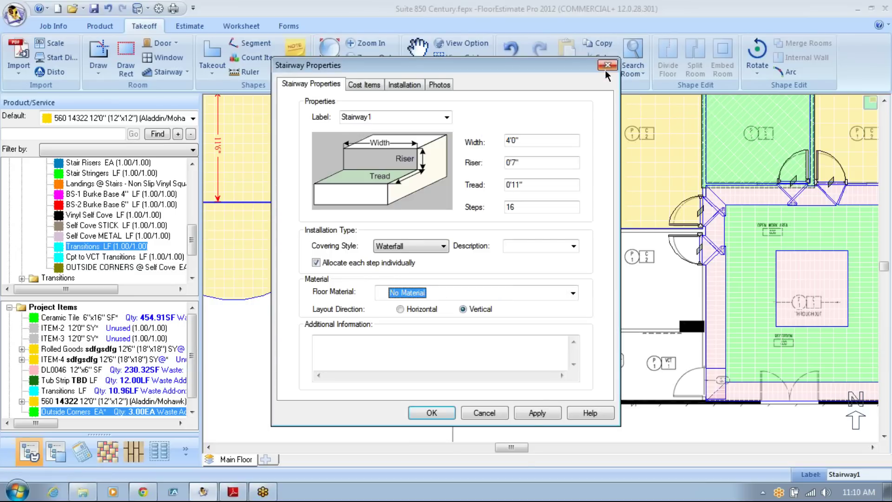
{"action": "left_click", "coordinate": [536, 414]}
{"action": "left_click", "coordinate": [441, 414]}
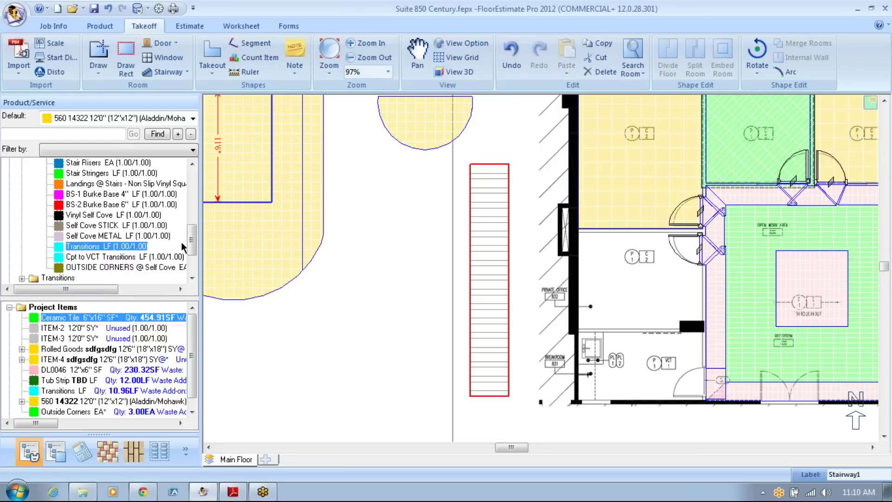
Assign the Stair Treads product to the new stairway with the Drop on each step calculation method.
{"action": "scroll", "coordinate": [116, 219], "scroll_direction": "up", "scroll_amount": 2}
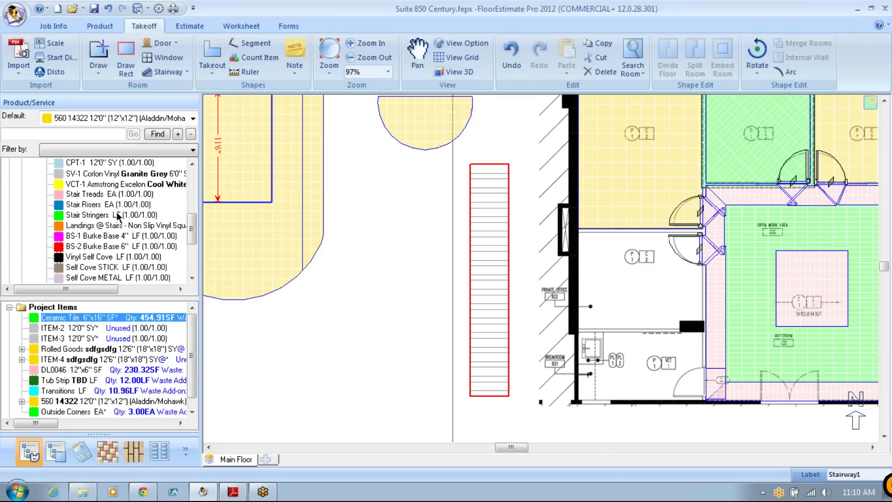
{"action": "left_click", "coordinate": [85, 195]}
{"action": "left_click", "coordinate": [486, 242]}
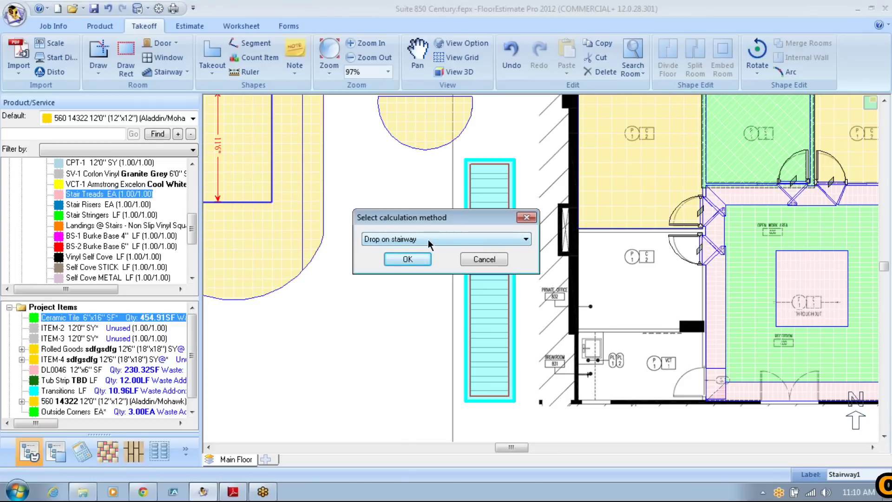
{"action": "left_click", "coordinate": [428, 239]}
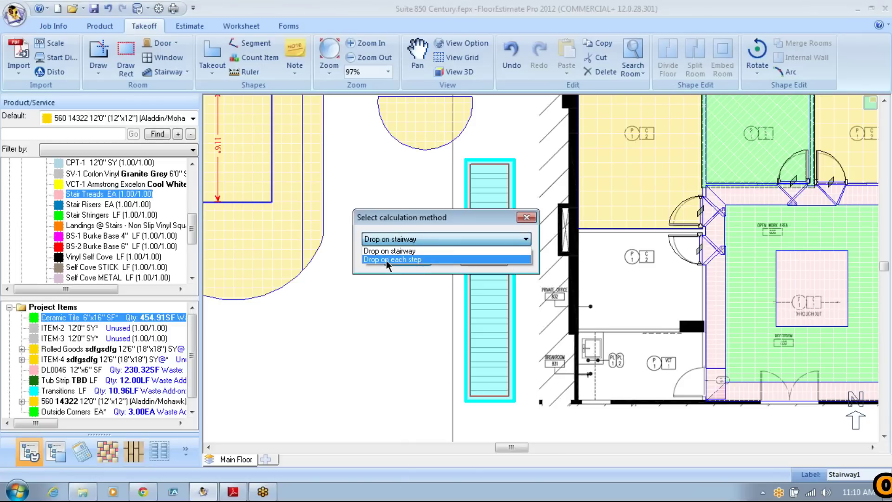
{"action": "left_click", "coordinate": [387, 260]}
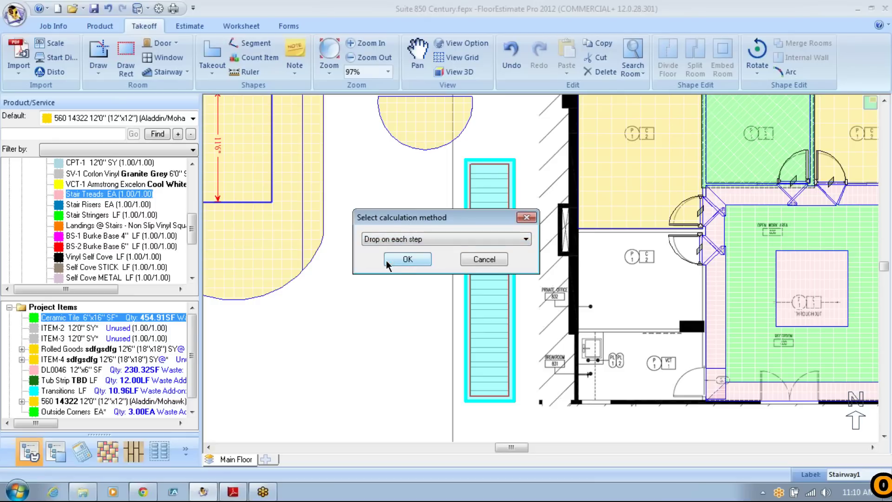
{"action": "left_click", "coordinate": [406, 263]}
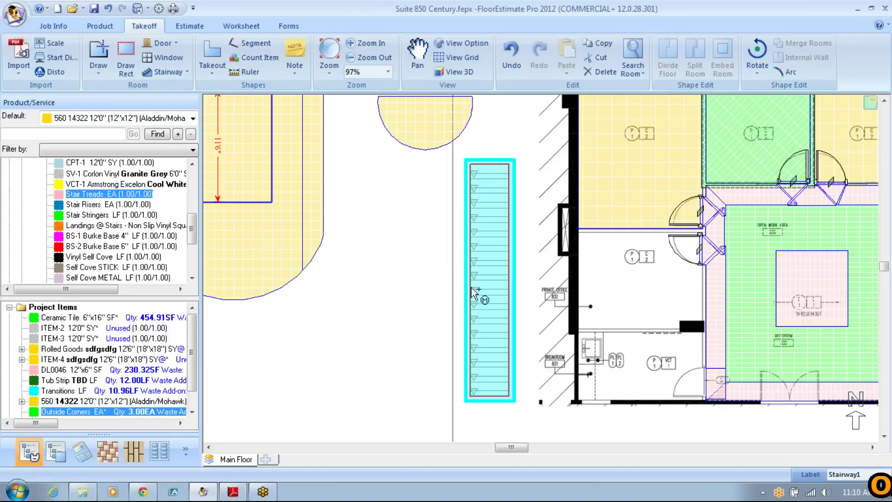
{"action": "left_click", "coordinate": [475, 404]}
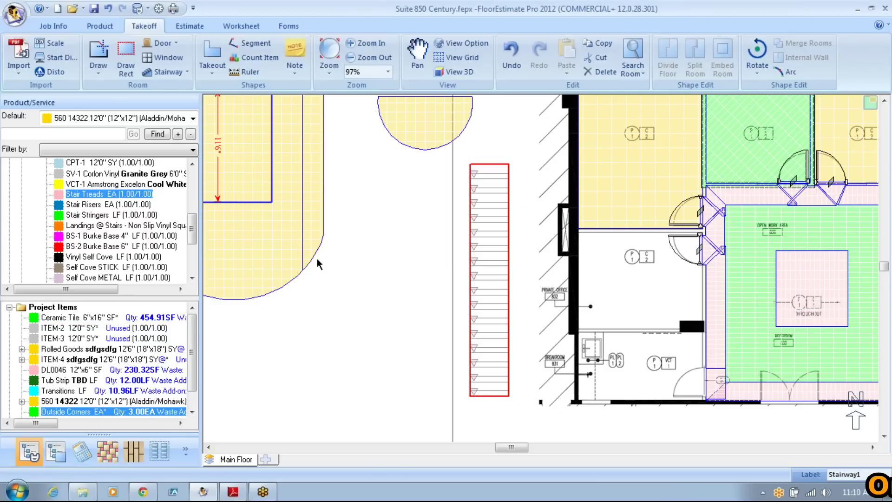
Assign the Stair Risers product to the stairway using the Drop on each step calculation method.
{"action": "left_click_drag", "start_coordinate": [63, 204], "coordinate": [492, 220]}
{"action": "left_click", "coordinate": [474, 239]}
{"action": "left_click", "coordinate": [422, 261]}
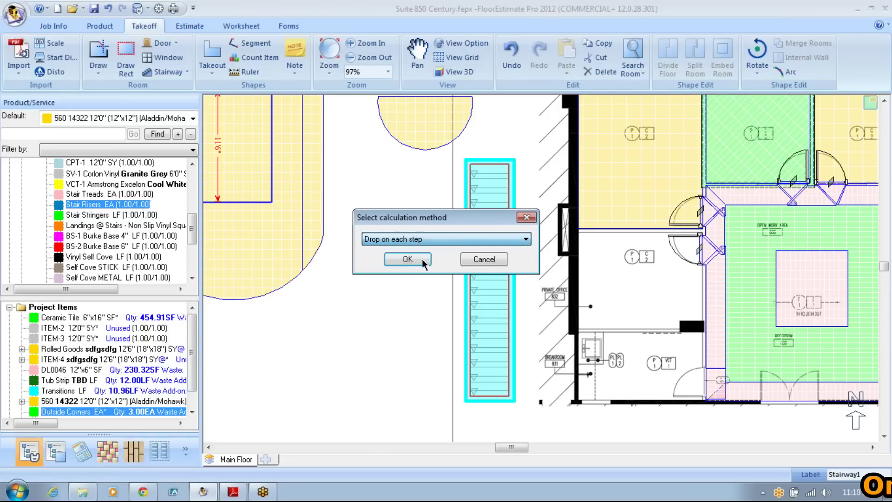
{"action": "left_click", "coordinate": [408, 259]}
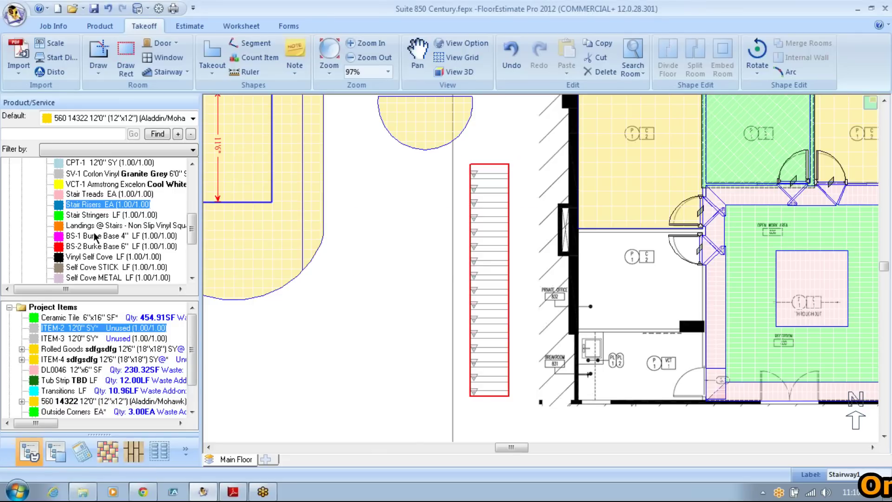
Assign the Stair Stringers product to the stairway with the calculation method Apply on stairway stringer length (both sides).
{"action": "left_click_drag", "start_coordinate": [77, 215], "coordinate": [483, 278]}
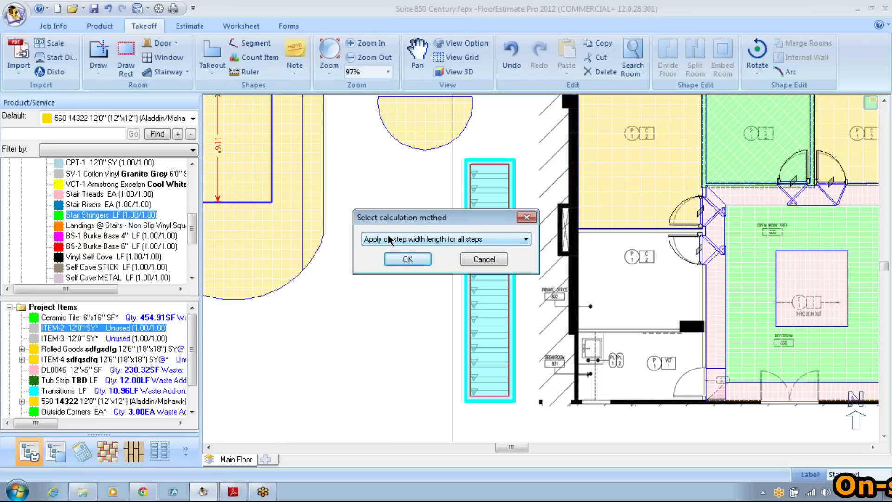
{"action": "left_click", "coordinate": [437, 244]}
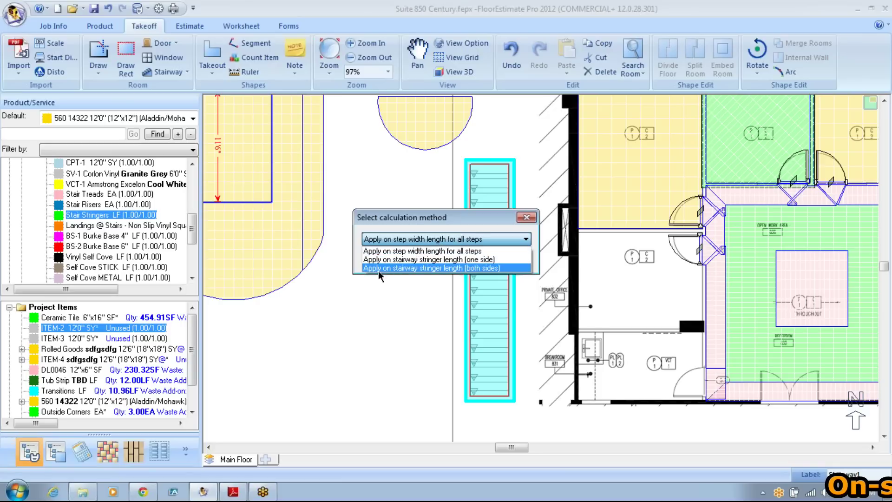
{"action": "left_click", "coordinate": [479, 268]}
{"action": "left_click", "coordinate": [396, 260]}
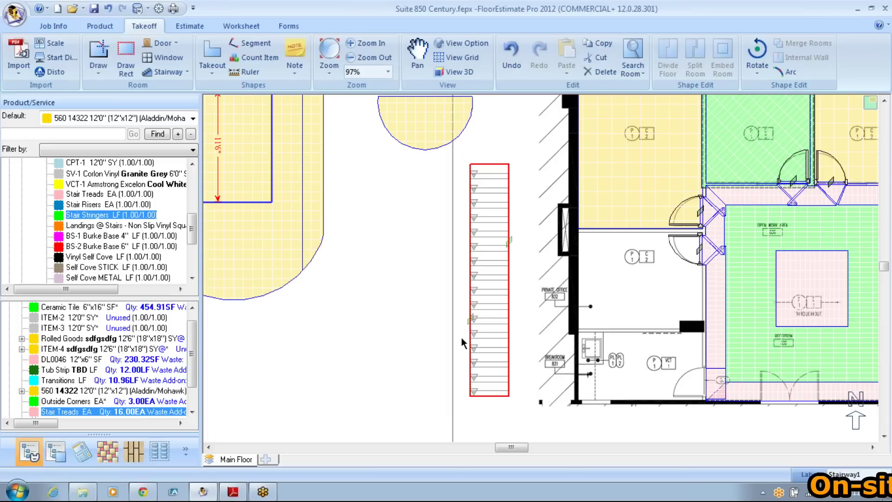
In the properties of the open work area room with the pink border, select all walls and switch them to layered wall design.
{"action": "left_click_drag", "start_coordinate": [445, 319], "coordinate": [377, 333]}
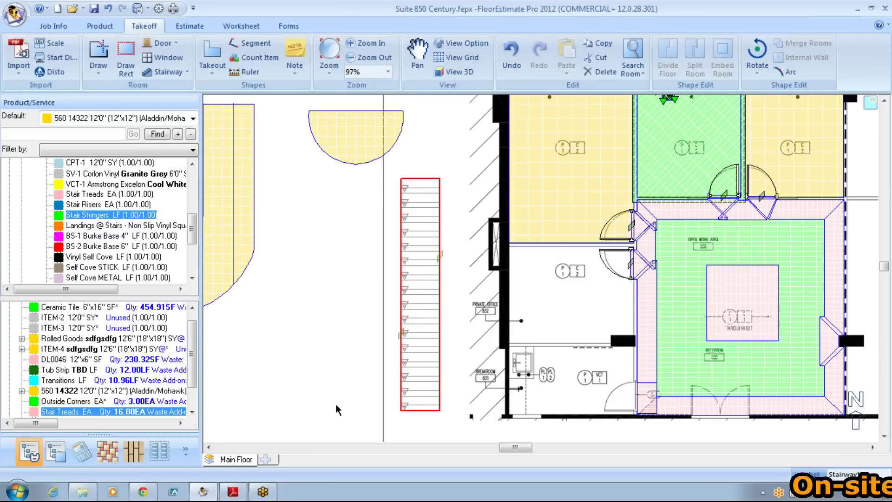
{"action": "scroll", "coordinate": [333, 401], "scroll_direction": "down", "scroll_amount": 1}
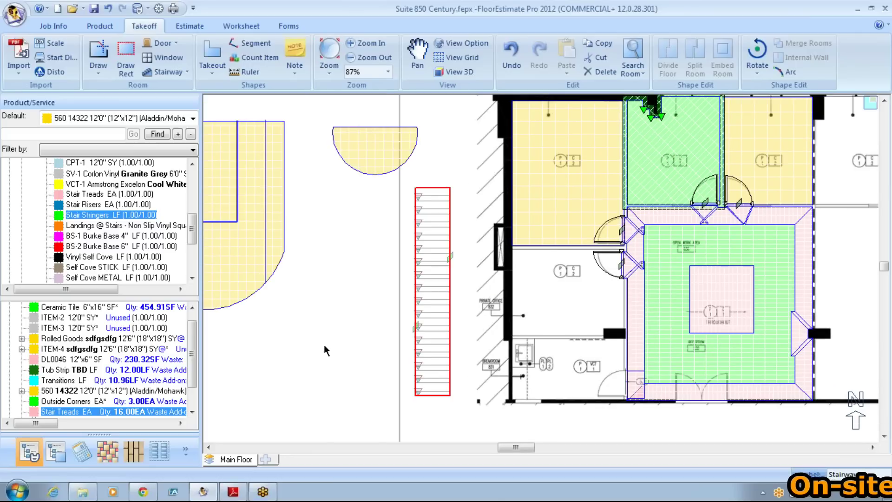
{"action": "scroll", "coordinate": [324, 345], "scroll_direction": "down", "scroll_amount": 2}
{"action": "left_click_drag", "start_coordinate": [788, 314], "coordinate": [645, 308]}
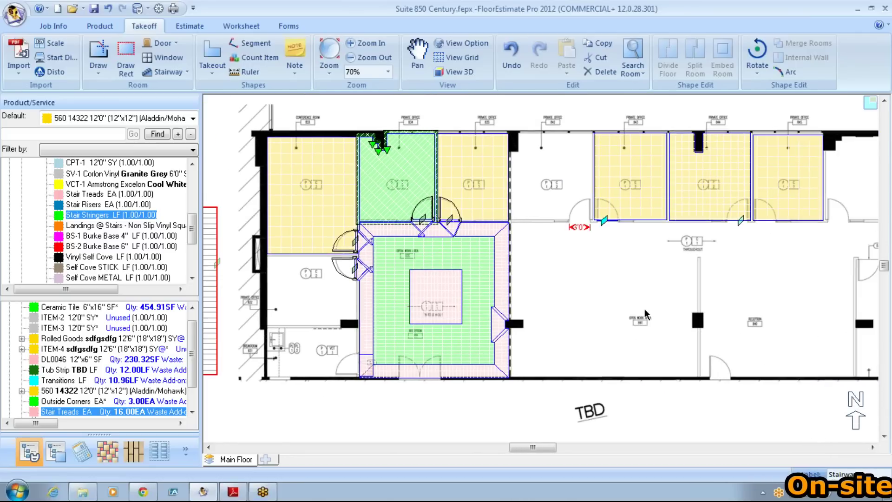
{"action": "scroll", "coordinate": [645, 309], "scroll_direction": "down", "scroll_amount": 1}
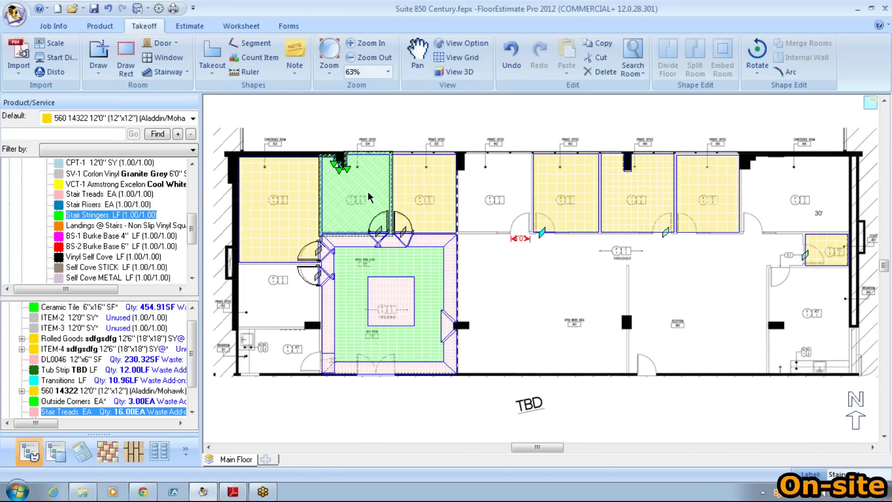
{"action": "left_click", "coordinate": [432, 265]}
{"action": "double_click", "coordinate": [431, 261]}
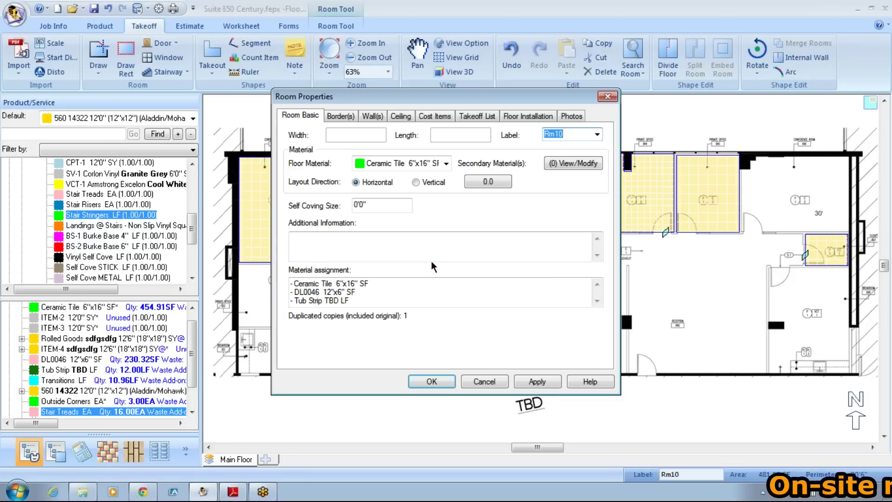
{"action": "left_click", "coordinate": [372, 116]}
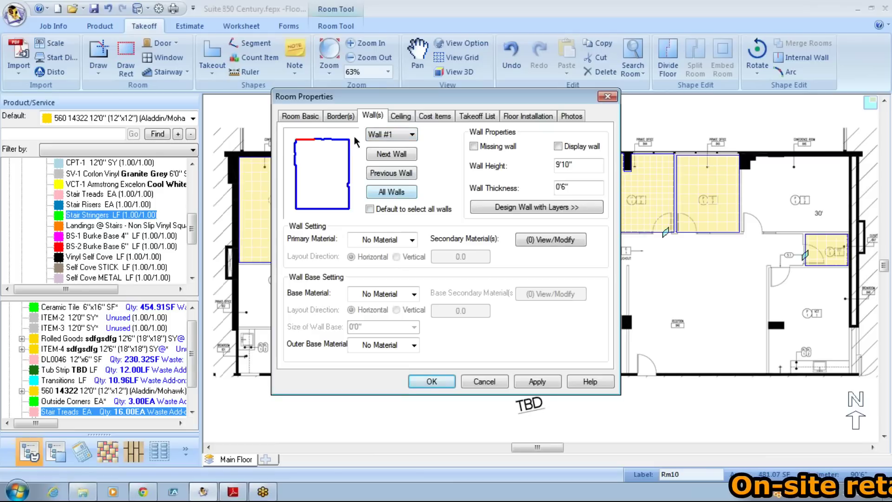
{"action": "left_click", "coordinate": [400, 191]}
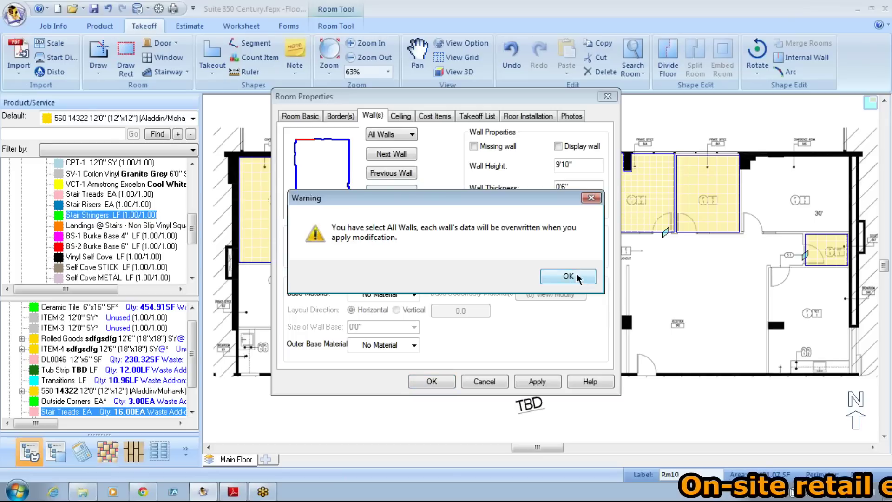
{"action": "left_click", "coordinate": [576, 277]}
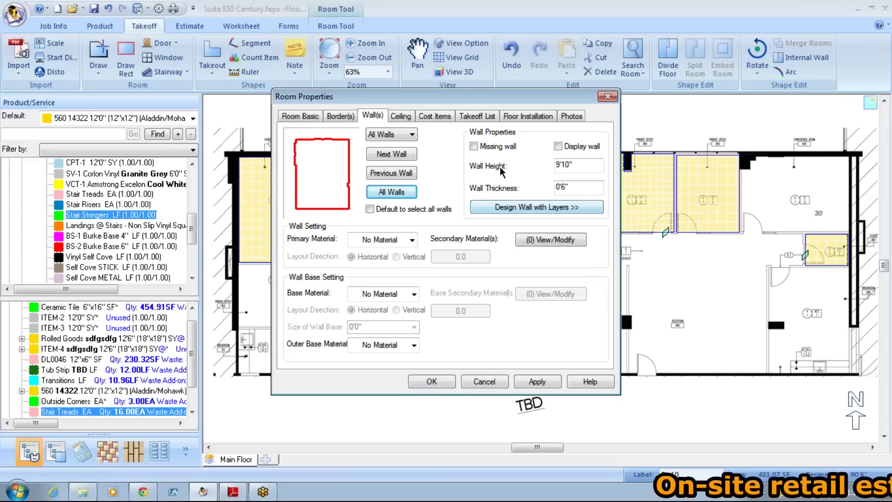
{"action": "left_click", "coordinate": [577, 165]}
{"action": "left_click", "coordinate": [577, 166]}
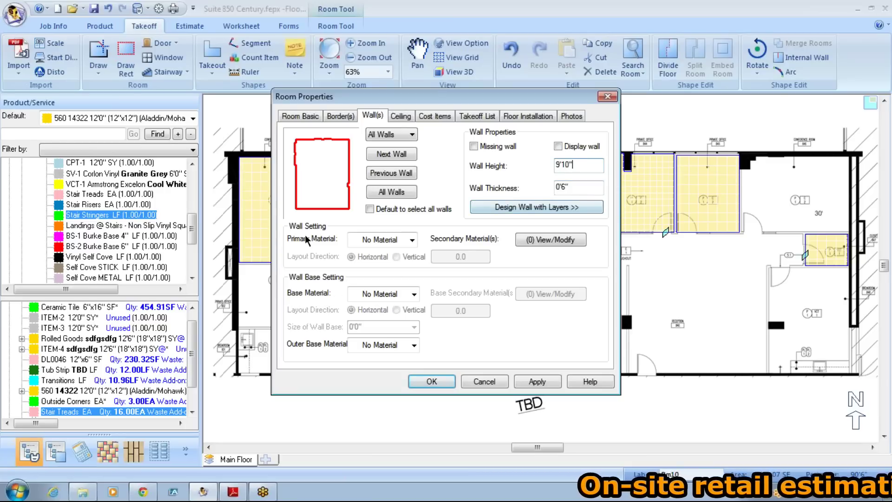
{"action": "left_click", "coordinate": [518, 208]}
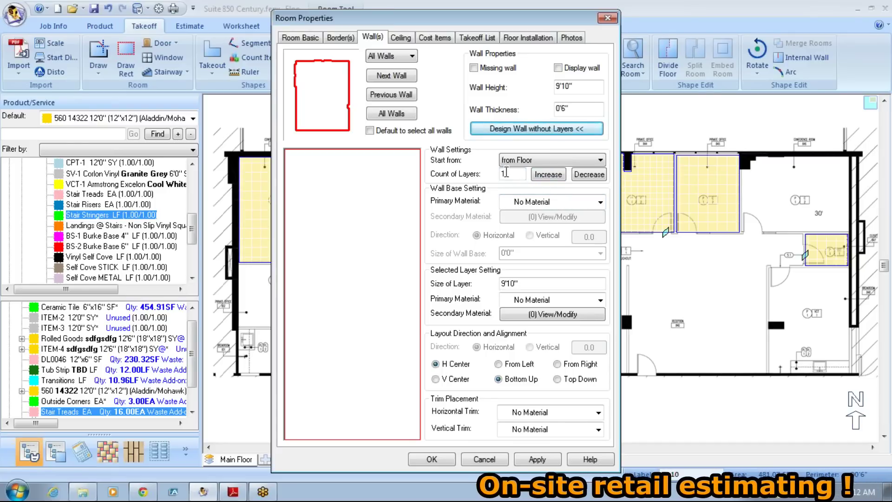
Divide the walls into three layers, with a 4'0" bottom layer and a 1'0" middle layer.
{"action": "left_click", "coordinate": [541, 176]}
{"action": "left_click", "coordinate": [541, 176]}
{"action": "left_click_drag", "start_coordinate": [356, 342], "coordinate": [354, 321]}
{"action": "left_click_drag", "start_coordinate": [353, 226], "coordinate": [361, 293]}
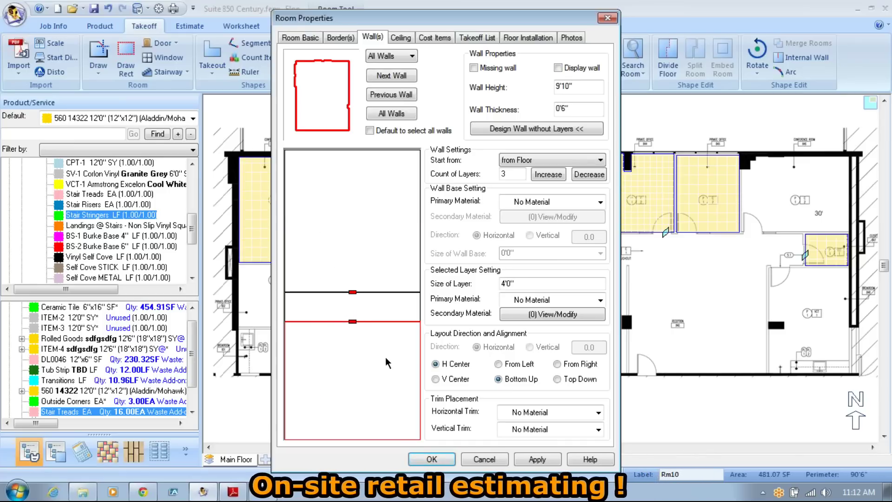
Assign Ceramic Tile 6"x16" to the bottom wall layer and CS278 12"x12" (Shaw) to the middle layer, and save the room properties.
{"action": "left_click", "coordinate": [601, 300]}
{"action": "left_click", "coordinate": [533, 187]}
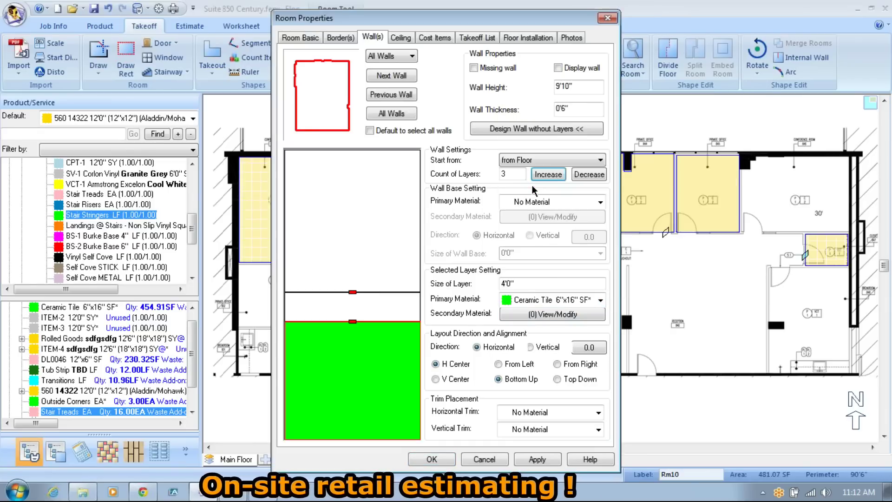
{"action": "left_click", "coordinate": [352, 306]}
{"action": "left_click", "coordinate": [599, 301]}
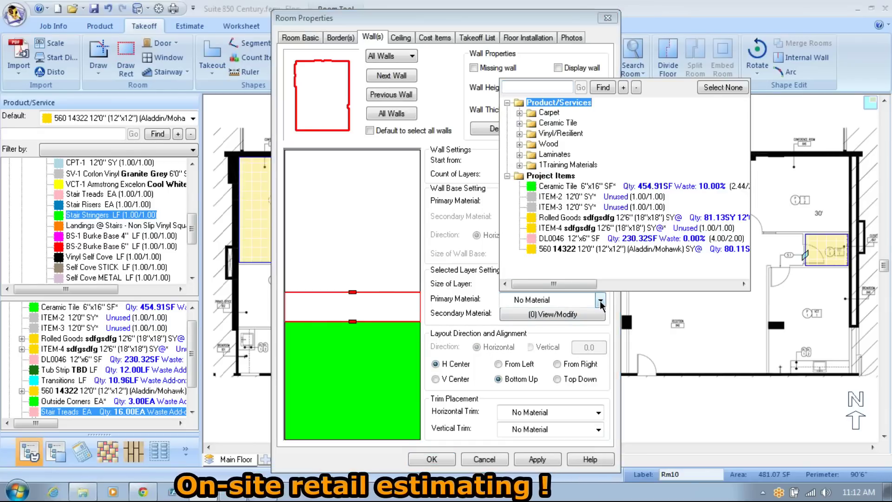
{"action": "left_click", "coordinate": [520, 124]}
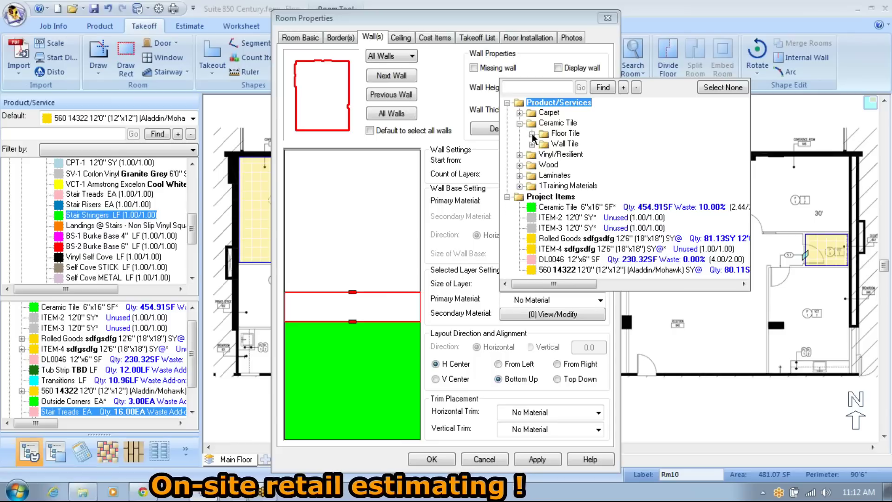
{"action": "left_click", "coordinate": [533, 134]}
{"action": "left_click", "coordinate": [559, 154]}
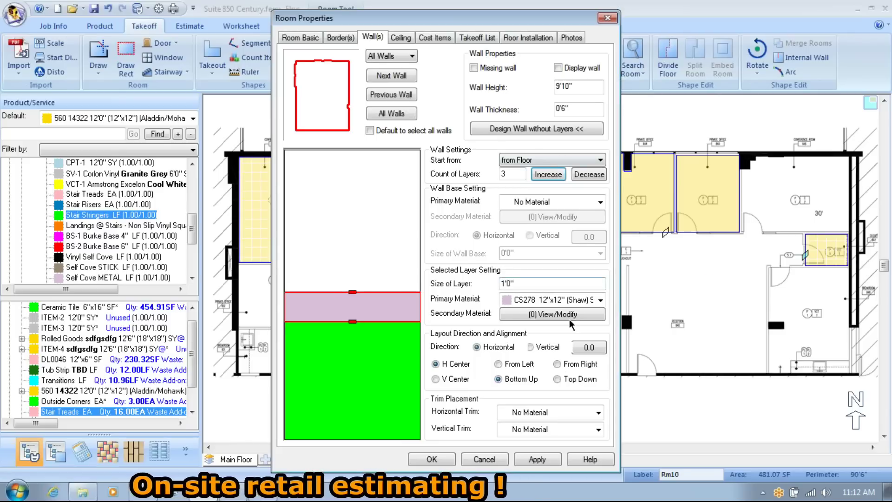
{"action": "left_click", "coordinate": [538, 460]}
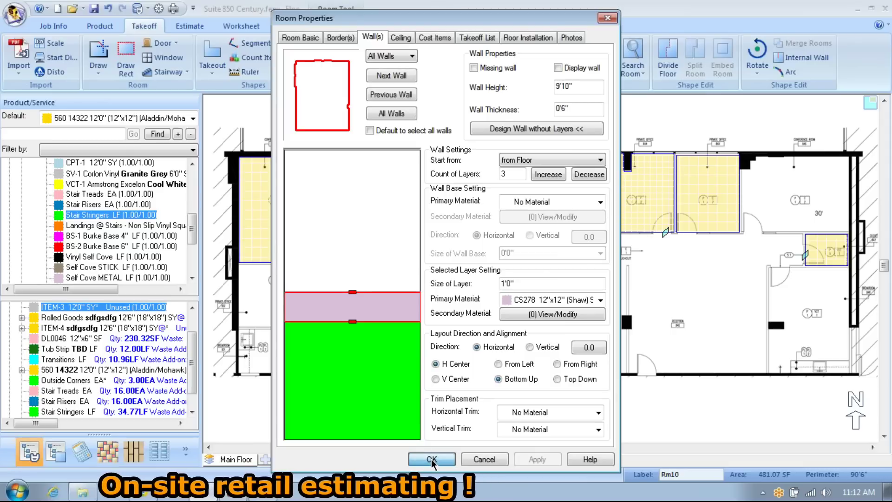
{"action": "left_click", "coordinate": [432, 460]}
Inspect the open work area room's wall tile layers, border and floor inset in 3D from several angles, and return to the plan.
{"action": "left_click", "coordinate": [437, 275]}
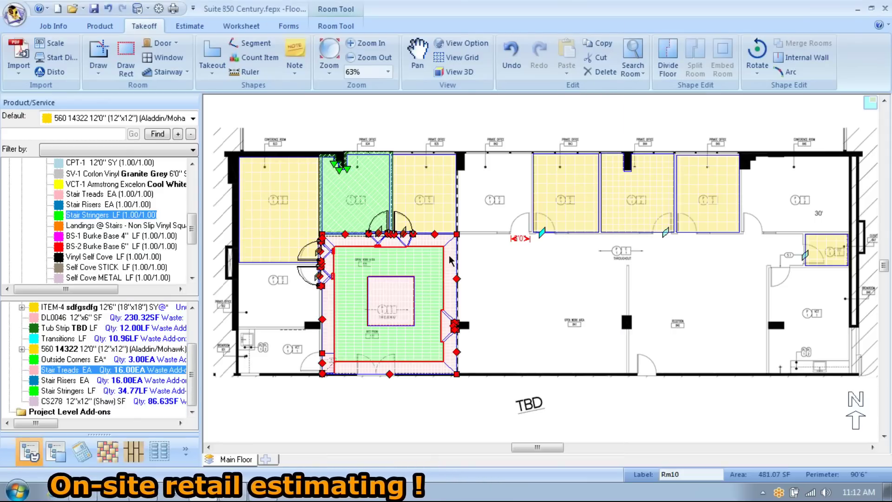
{"action": "left_click", "coordinate": [458, 72]}
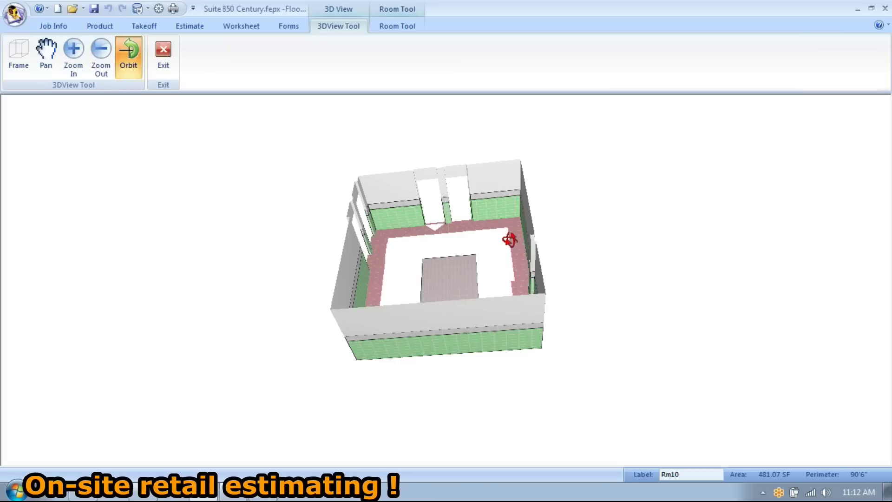
{"action": "left_click_drag", "start_coordinate": [587, 415], "coordinate": [587, 425]}
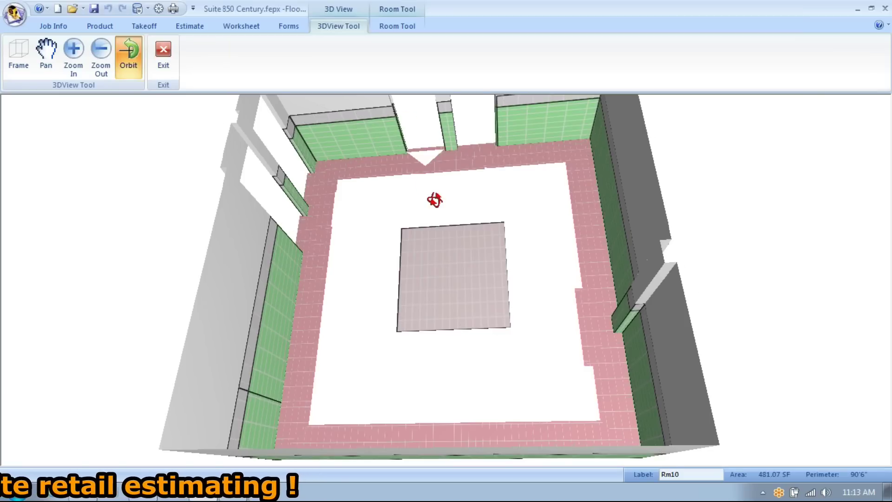
{"action": "scroll", "coordinate": [434, 200], "scroll_direction": "down", "scroll_amount": 3}
{"action": "scroll", "coordinate": [436, 203], "scroll_direction": "down", "scroll_amount": 2}
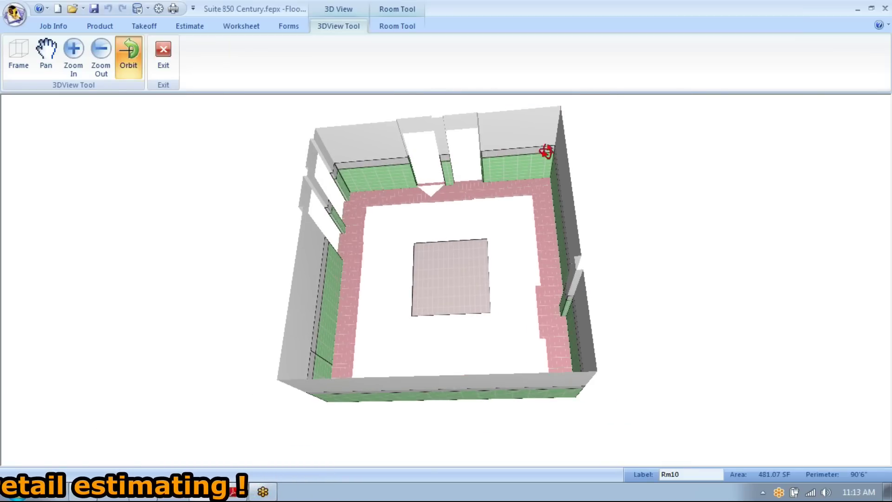
{"action": "left_click_drag", "start_coordinate": [567, 182], "coordinate": [626, 291]}
{"action": "left_click_drag", "start_coordinate": [550, 189], "coordinate": [528, 208]}
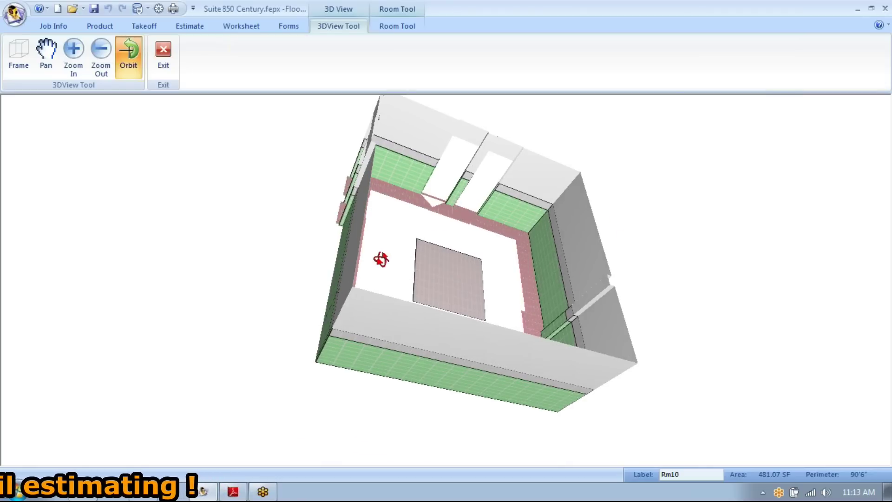
{"action": "left_click_drag", "start_coordinate": [425, 345], "coordinate": [476, 460]}
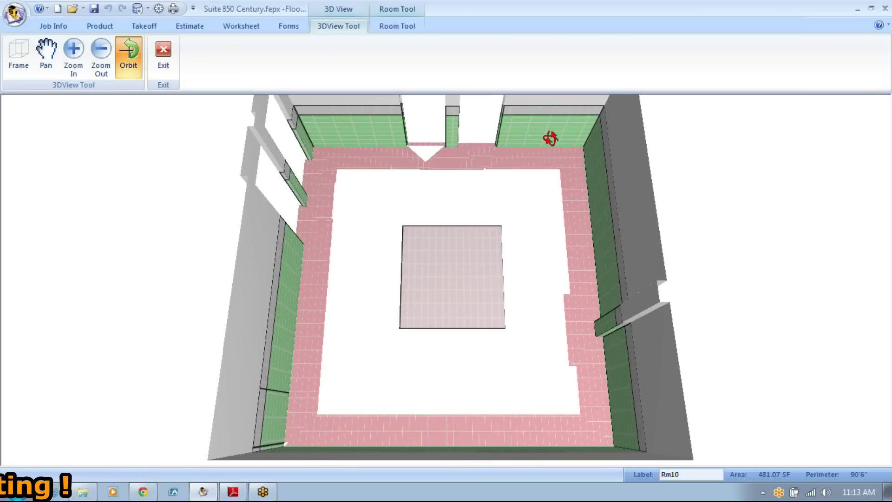
{"action": "scroll", "coordinate": [550, 139], "scroll_direction": "down", "scroll_amount": 2}
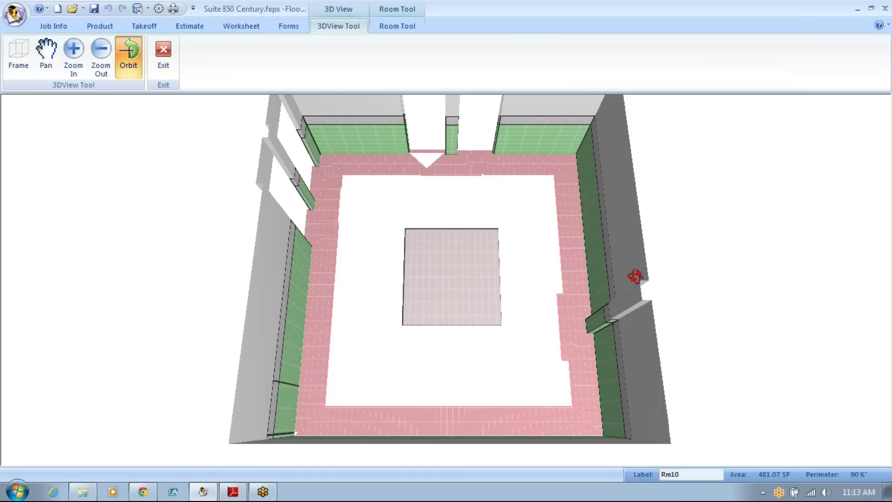
{"action": "left_click", "coordinate": [162, 50]}
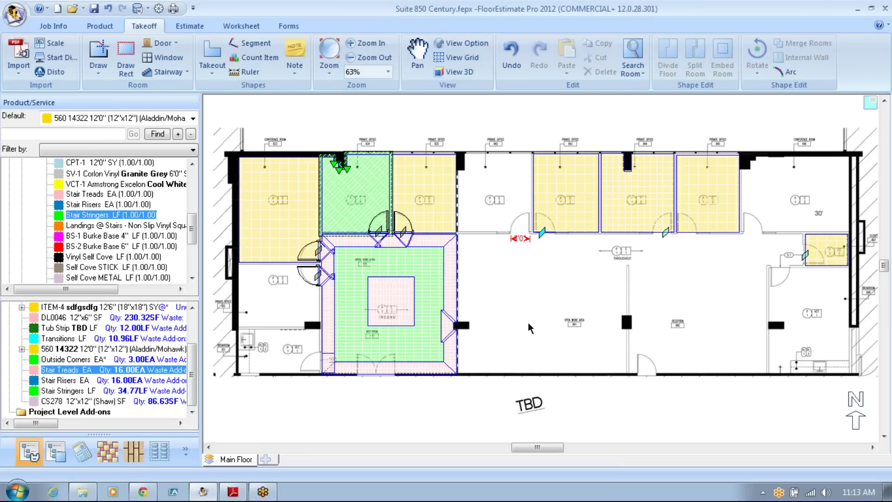
{"action": "scroll", "coordinate": [530, 328], "scroll_direction": "down", "scroll_amount": 2}
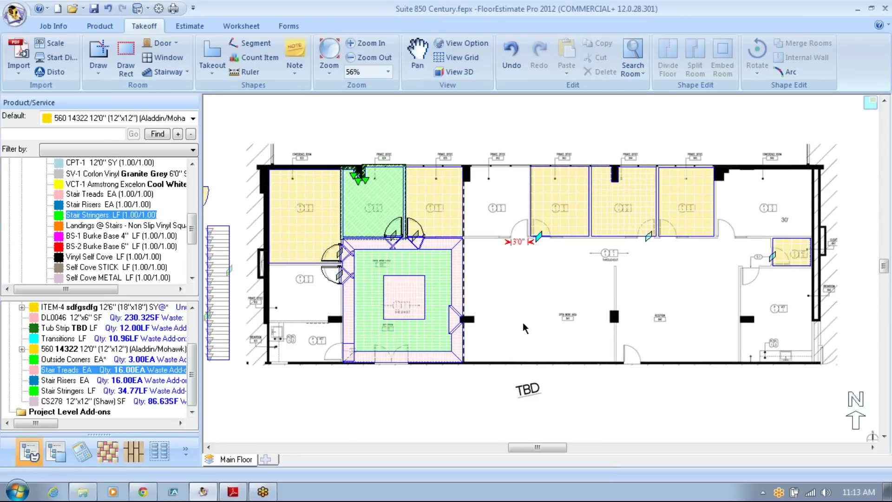
{"action": "left_click", "coordinate": [190, 26]}
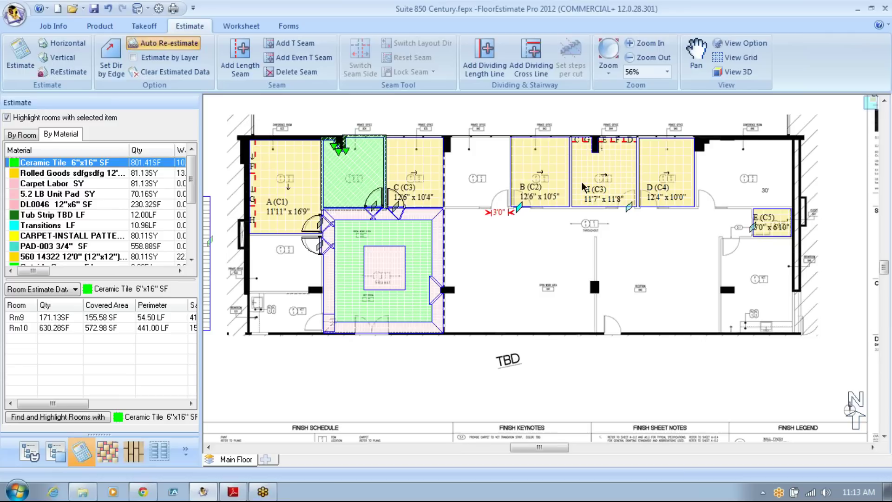
{"action": "left_click", "coordinate": [489, 271]}
{"action": "left_click", "coordinate": [627, 176]}
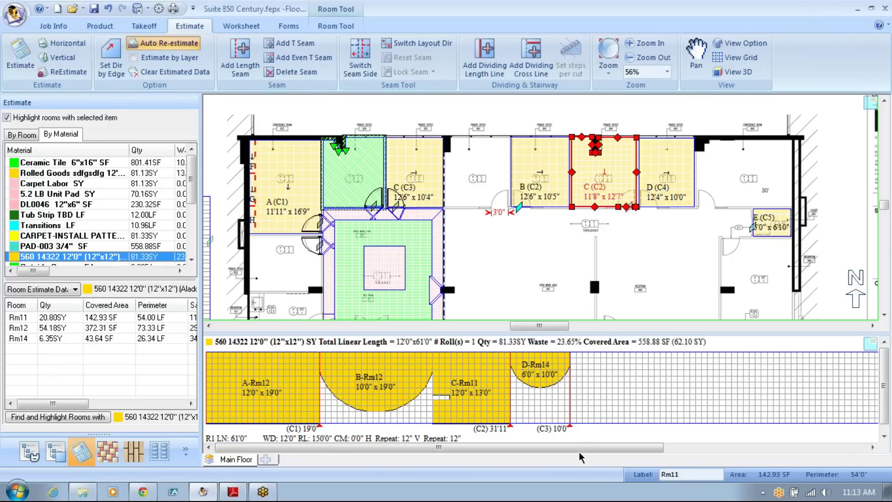
Select private office C (C3) for the Rolled Goods roll layout and remove the cut line between D-Rm6 and E-Rm7.
{"action": "left_click", "coordinate": [415, 170]}
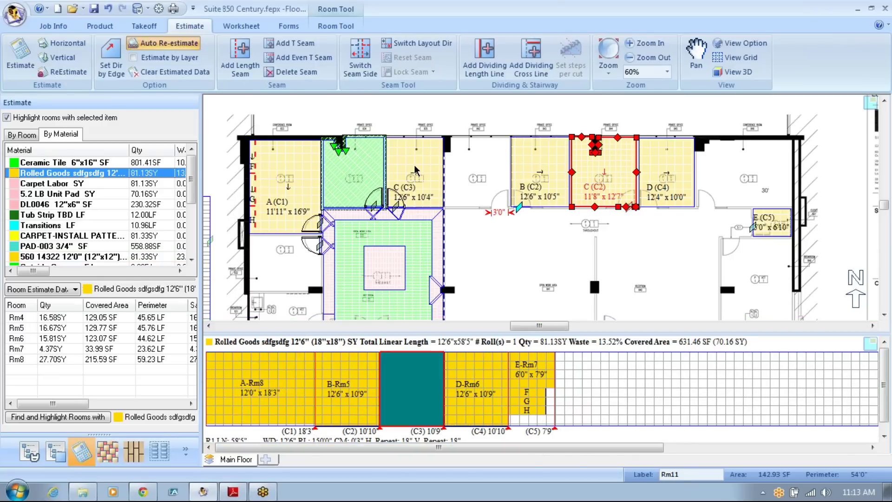
{"action": "left_click", "coordinate": [416, 170]}
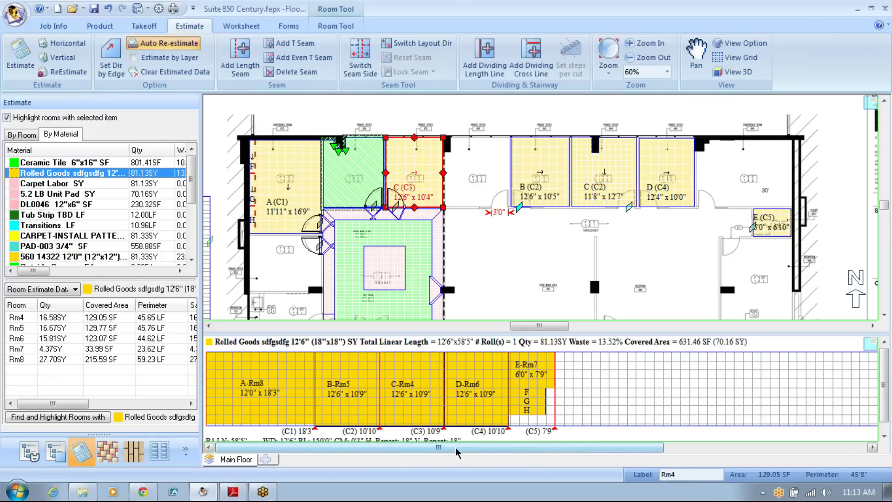
{"action": "left_click_drag", "start_coordinate": [457, 450], "coordinate": [459, 449]}
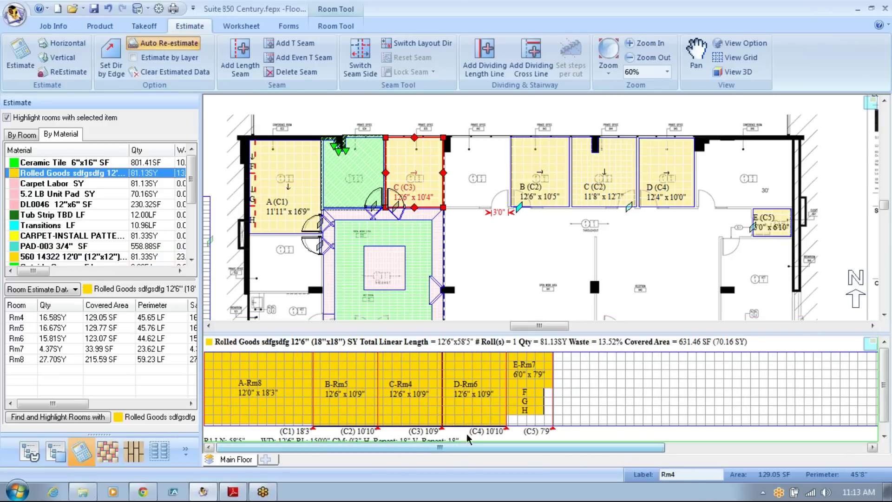
{"action": "left_click", "coordinate": [460, 379]}
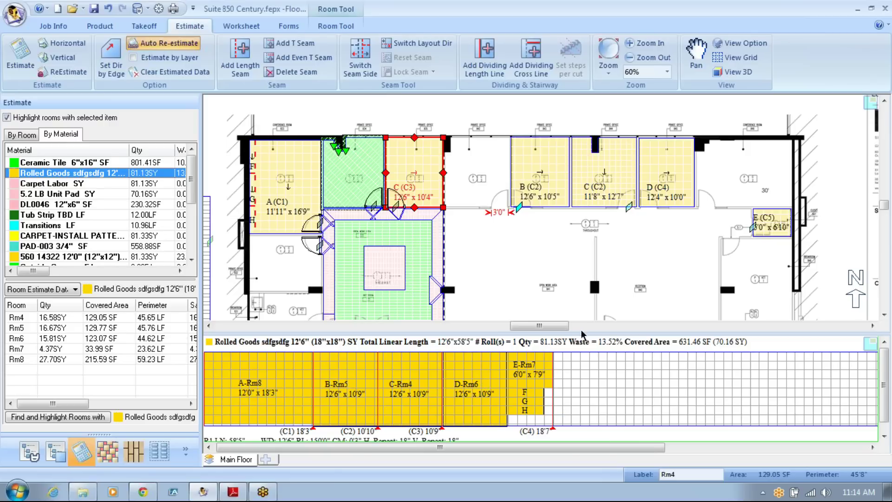
Return to the takeoff, draw a rectangular room over the open work area and reception, and assign Rolled Goods sdfgsdfg 12'6" to it.
{"action": "scroll", "coordinate": [603, 287], "scroll_direction": "down", "scroll_amount": 3}
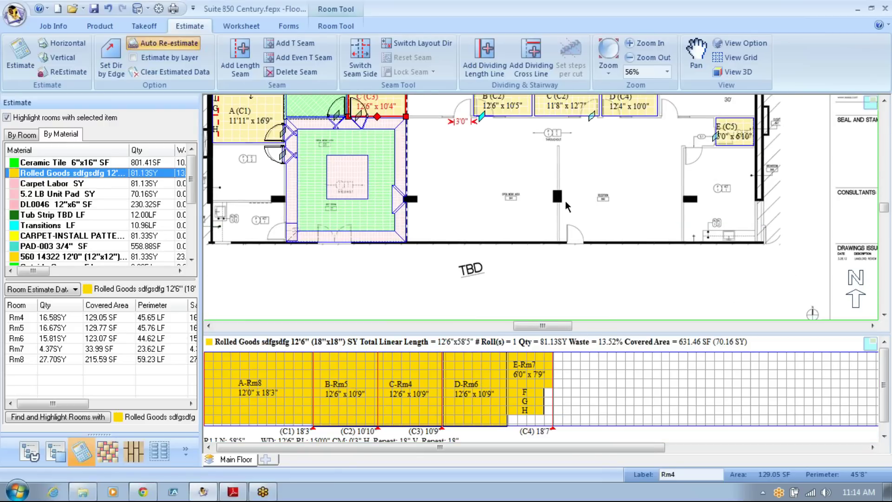
{"action": "left_click", "coordinate": [146, 32]}
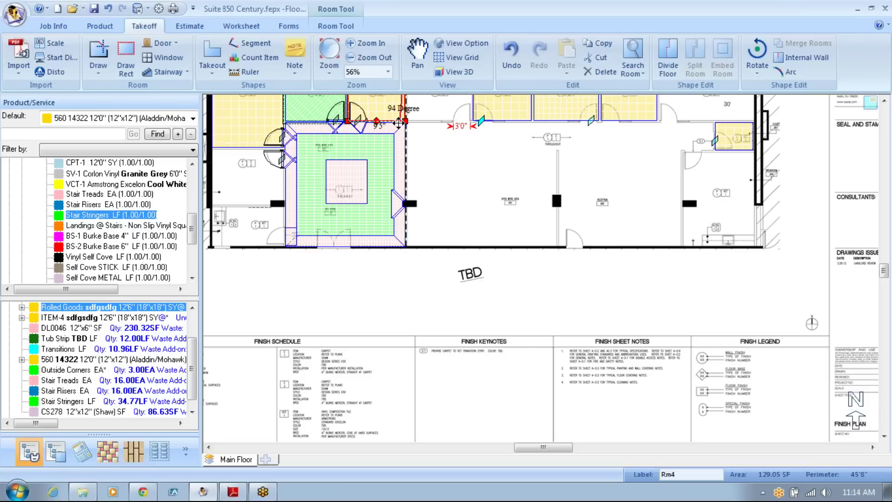
{"action": "key", "text": "Escape"}
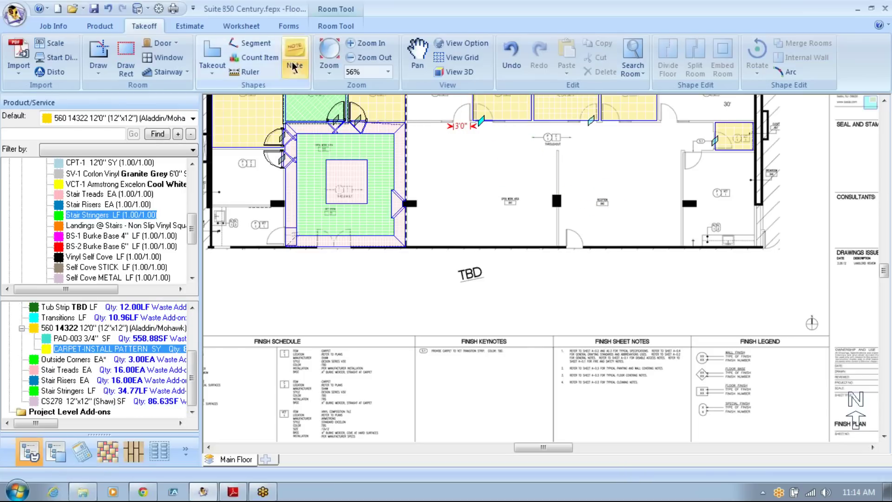
{"action": "left_click", "coordinate": [124, 59]}
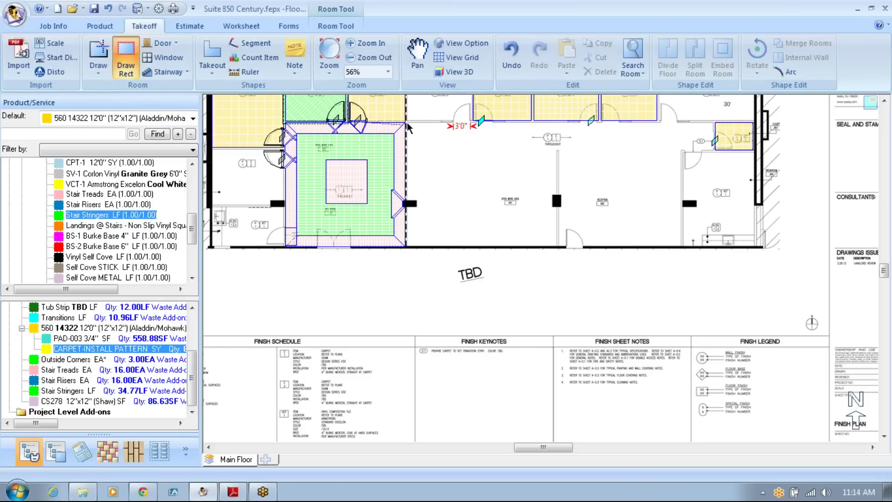
{"action": "mouse_move", "coordinate": [510, 176]}
{"action": "left_mouse_down"}
{"action": "mouse_move", "coordinate": [537, 232]}
{"action": "mouse_move", "coordinate": [681, 246]}
{"action": "left_mouse_up"}
{"action": "key", "text": "Escape"}
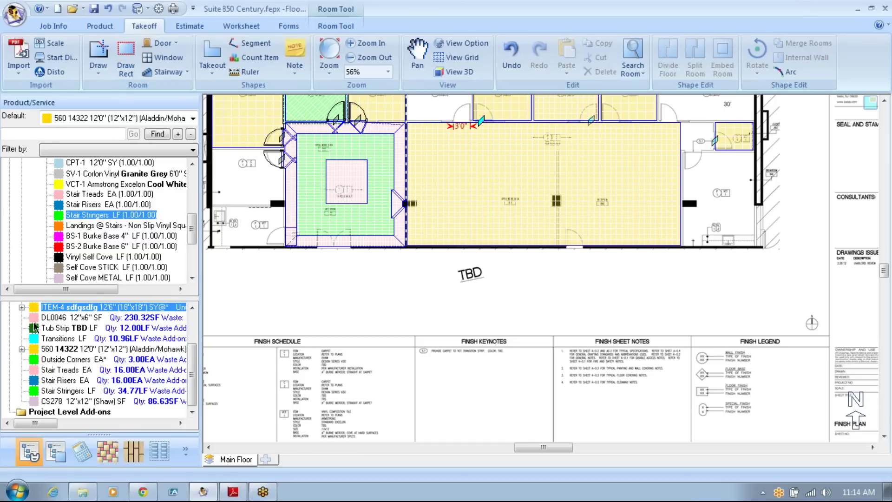
{"action": "scroll", "coordinate": [41, 360], "scroll_direction": "up", "scroll_amount": 2}
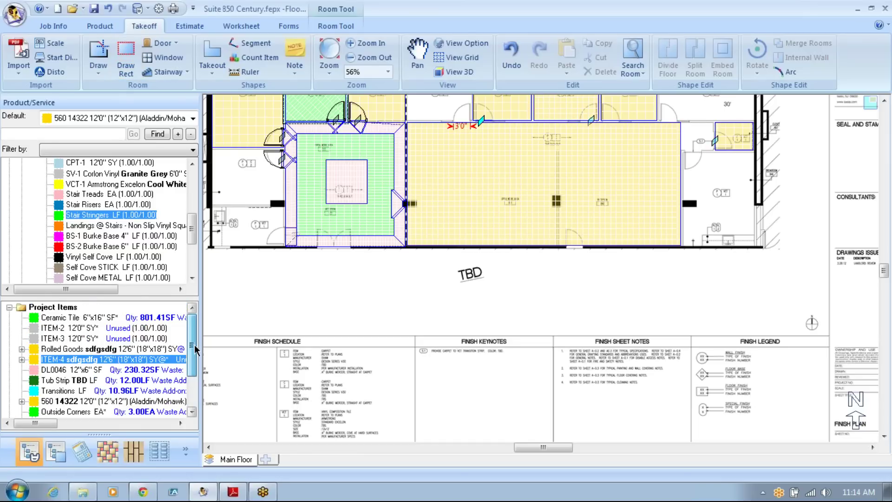
{"action": "left_click_drag", "start_coordinate": [35, 349], "coordinate": [519, 216]}
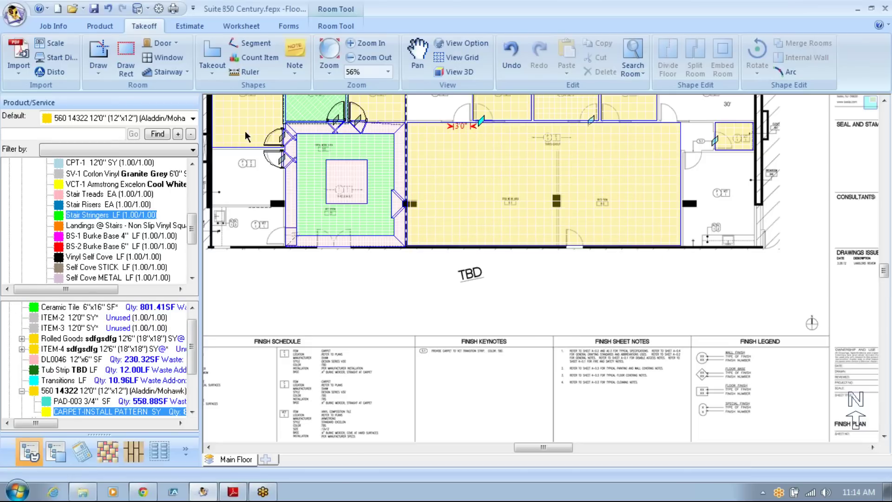
In the estimate, select the new open work area room and examine its Rolled Goods cuts across both rolls.
{"action": "left_click", "coordinate": [202, 30]}
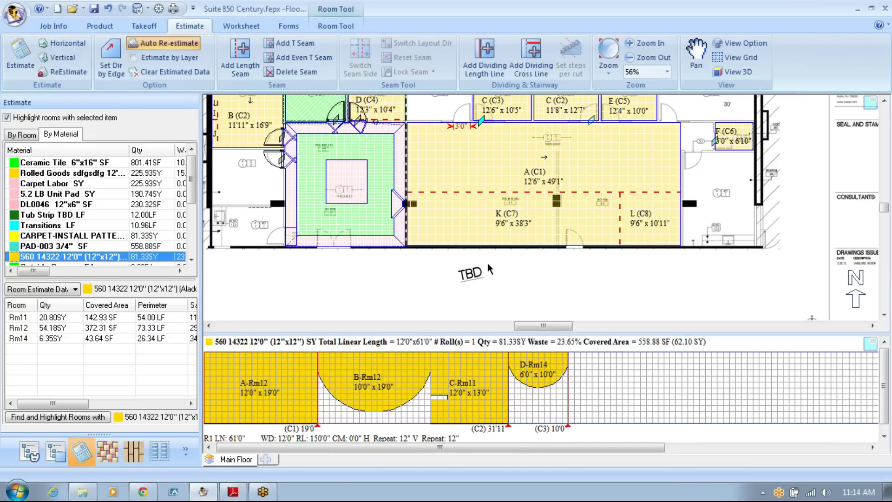
{"action": "left_click", "coordinate": [502, 157]}
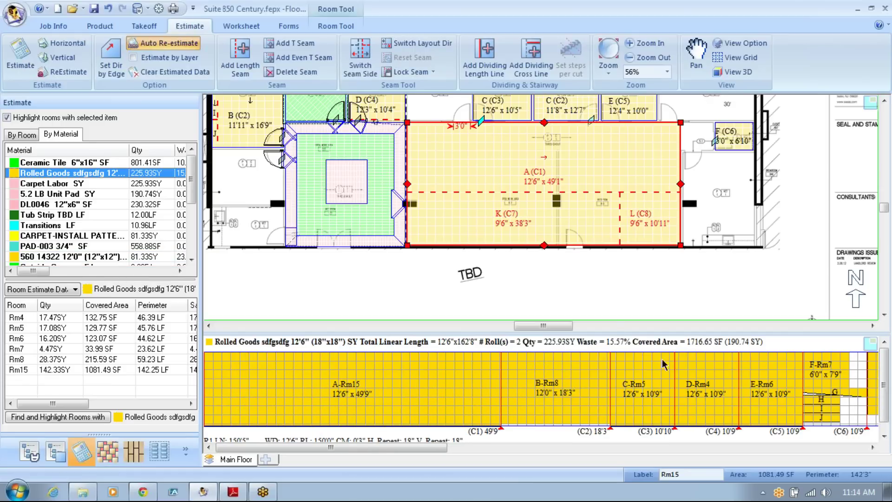
{"action": "left_click_drag", "start_coordinate": [402, 449], "coordinate": [548, 458]}
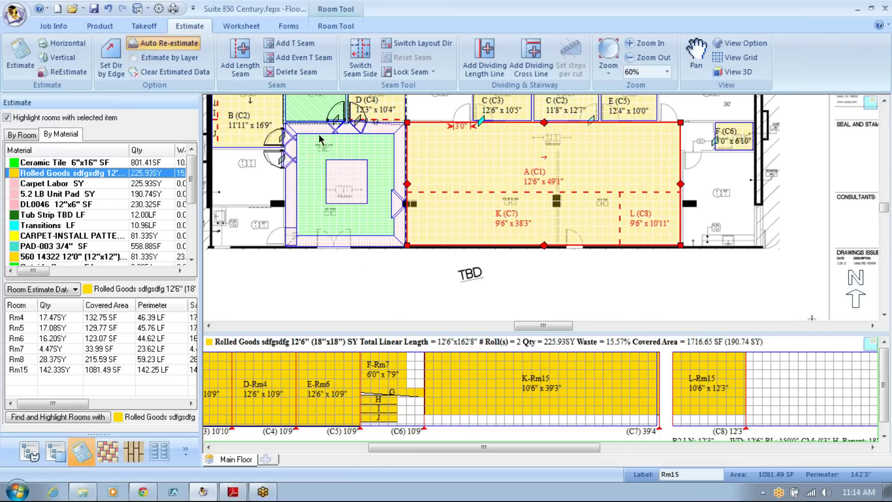
Try to add a T seam to fill strip G in the Rolled Goods roll layout.
{"action": "left_click", "coordinate": [294, 43]}
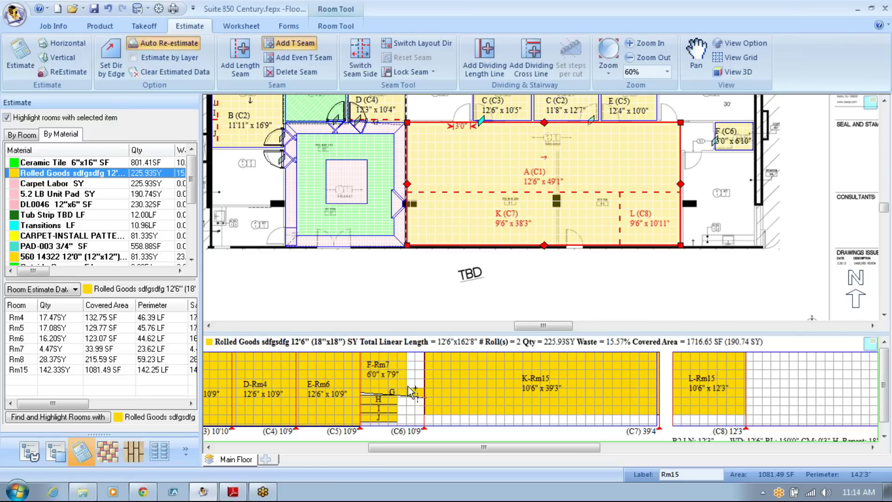
{"action": "left_click", "coordinate": [445, 316]}
{"action": "left_click", "coordinate": [410, 395]}
{"action": "key", "text": "Delete"}
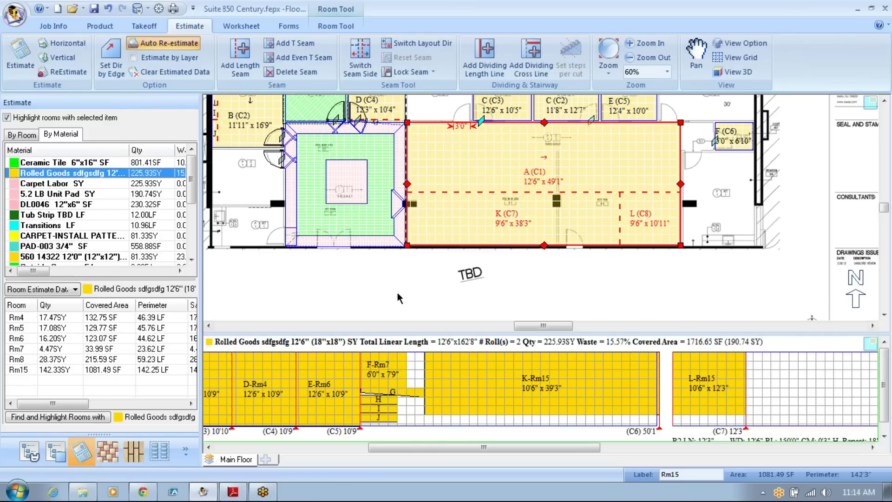
{"action": "left_click", "coordinate": [419, 396]}
{"action": "left_click", "coordinate": [290, 43]}
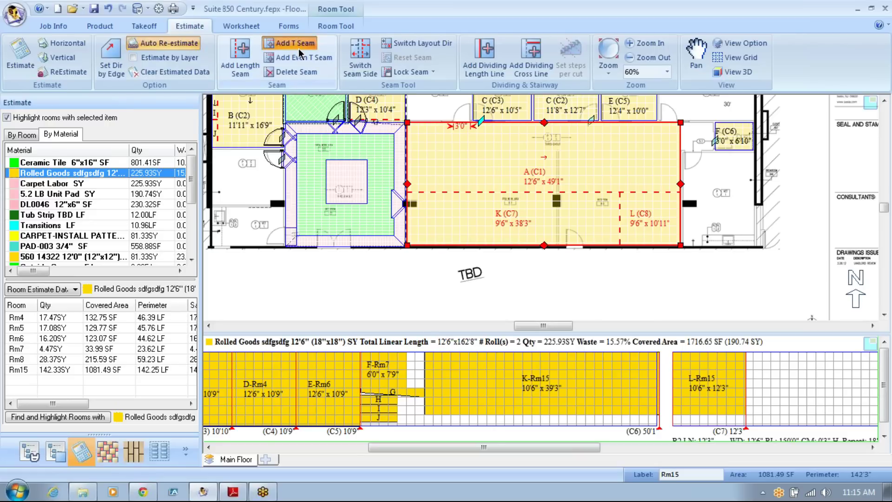
{"action": "left_click", "coordinate": [411, 399]}
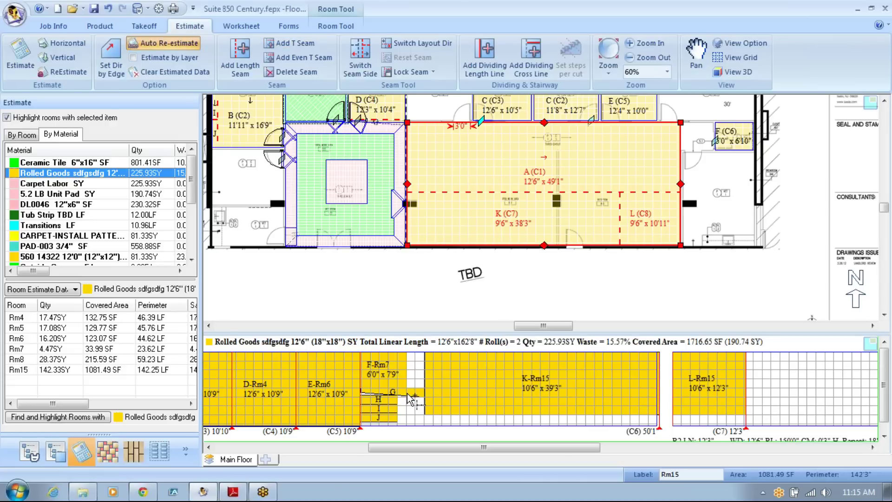
Enlarge the roll layout and add T seams to the G-Rm4 fill strip and to the small room Rm7.
{"action": "scroll", "coordinate": [412, 399], "scroll_direction": "up", "scroll_amount": 3}
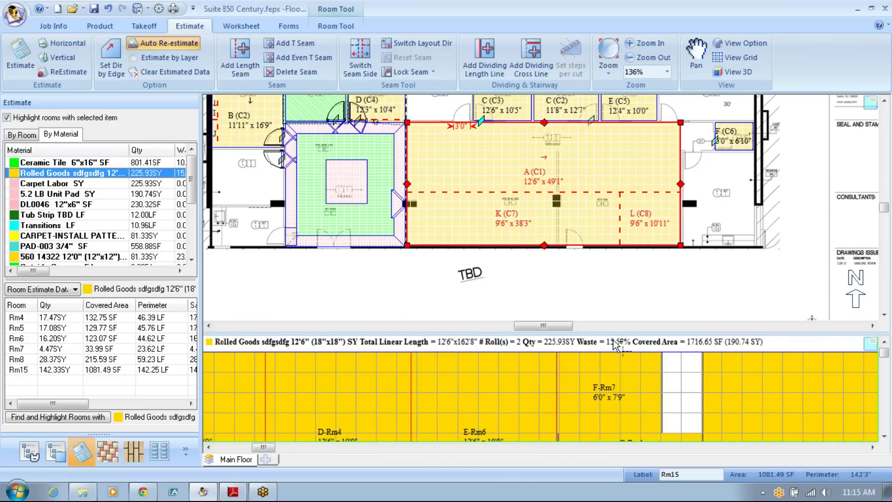
{"action": "left_click_drag", "start_coordinate": [623, 335], "coordinate": [623, 259]}
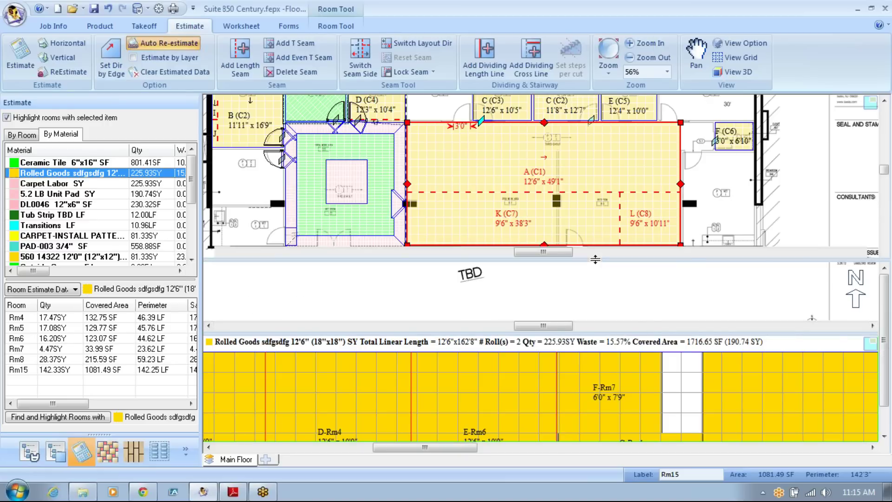
{"action": "left_click", "coordinate": [294, 43]}
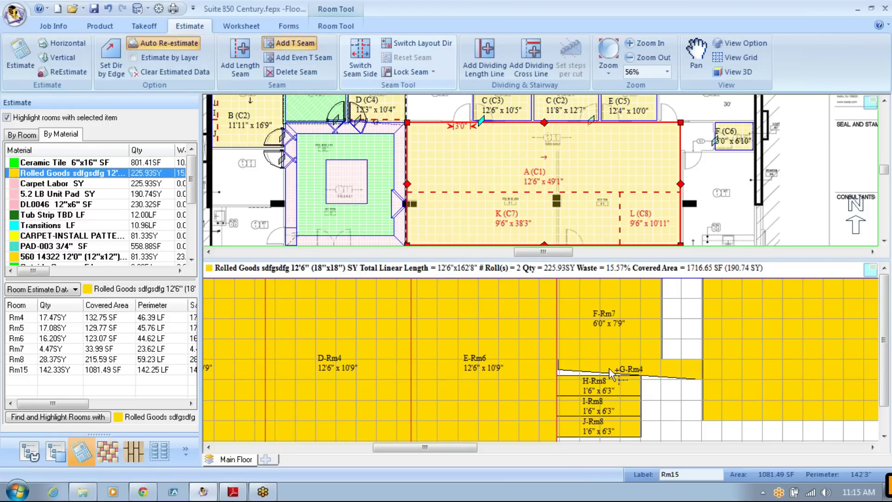
{"action": "left_click", "coordinate": [666, 372]}
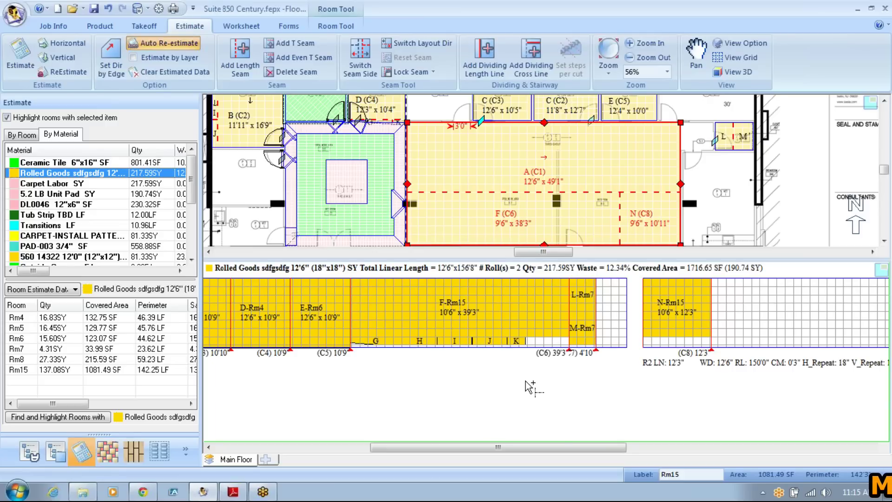
Add four T seams across the lower carpet strip of the open work area room, including its westernmost and easternmost pieces.
{"action": "left_click_drag", "start_coordinate": [563, 448], "coordinate": [604, 449]}
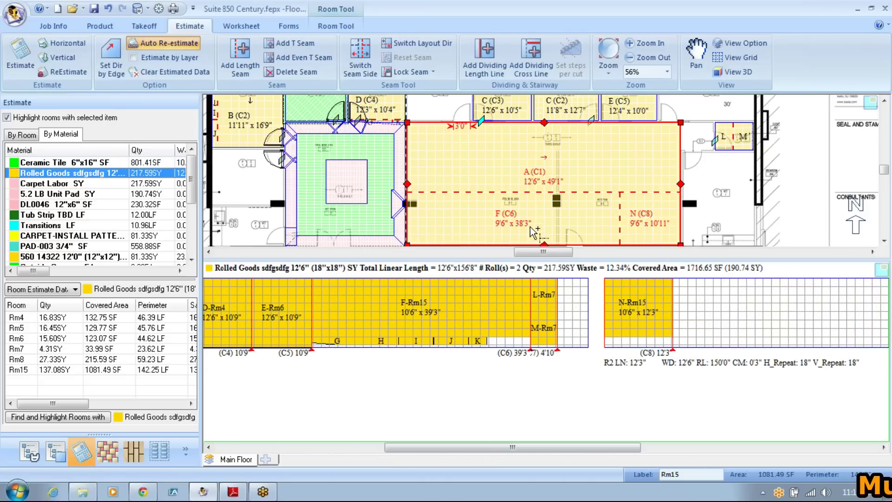
{"action": "left_click", "coordinate": [481, 224]}
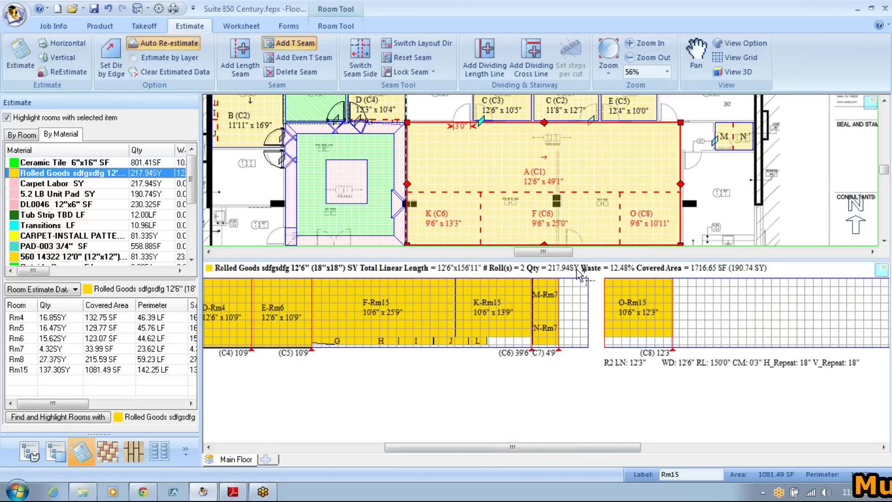
{"action": "left_click", "coordinate": [556, 238]}
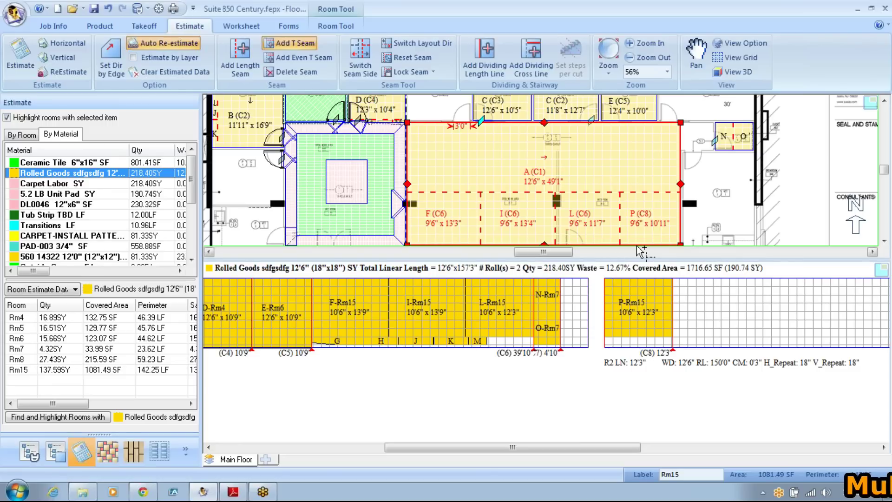
{"action": "left_click", "coordinate": [650, 238]}
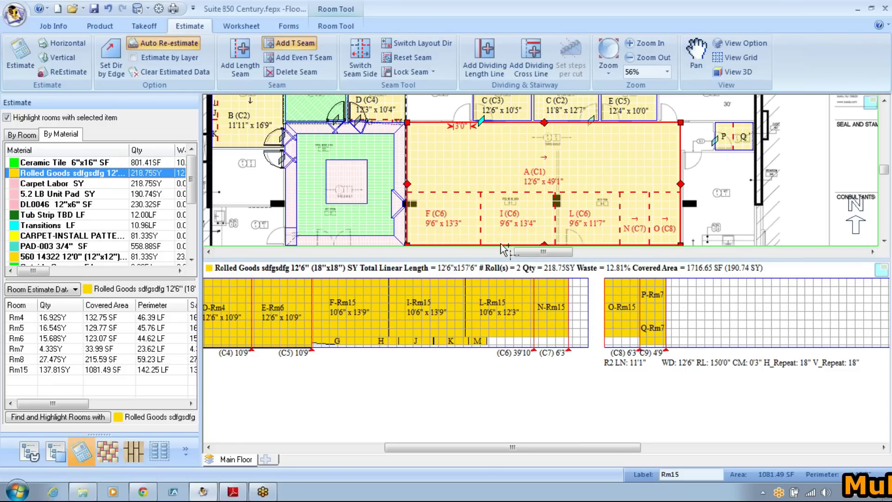
{"action": "left_click", "coordinate": [450, 238]}
Delete the T seams splitting the lower strip's easternmost and westernmost pieces, and the one at the middle column.
{"action": "key", "text": "Escape"}
{"action": "left_click", "coordinate": [650, 222]}
{"action": "key", "text": "Delete"}
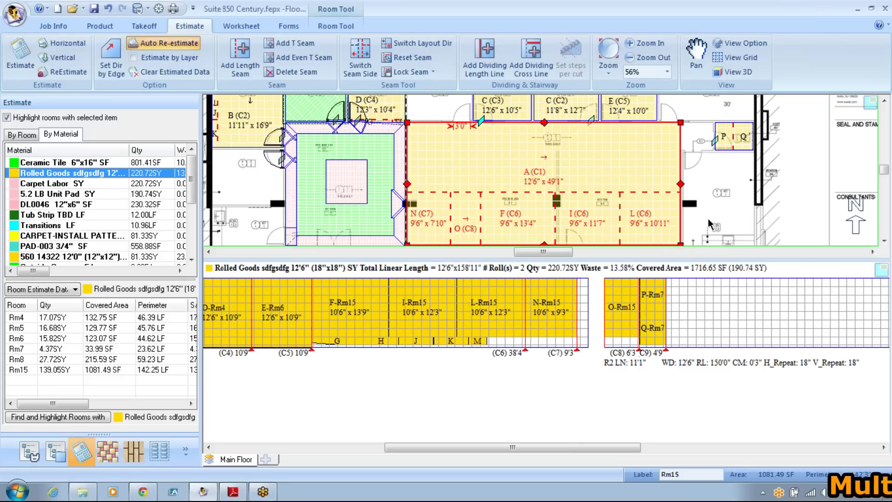
{"action": "left_click", "coordinate": [450, 222]}
{"action": "key", "text": "Delete"}
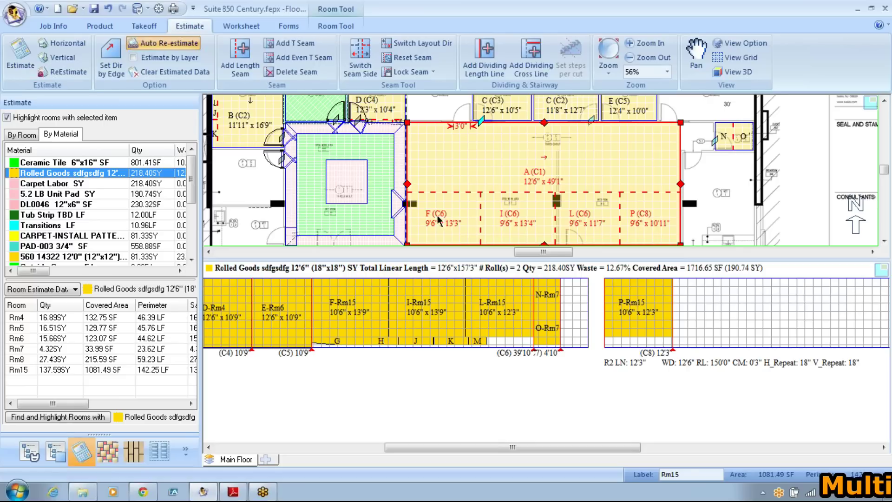
{"action": "left_click", "coordinate": [556, 222]}
{"action": "key", "text": "Delete"}
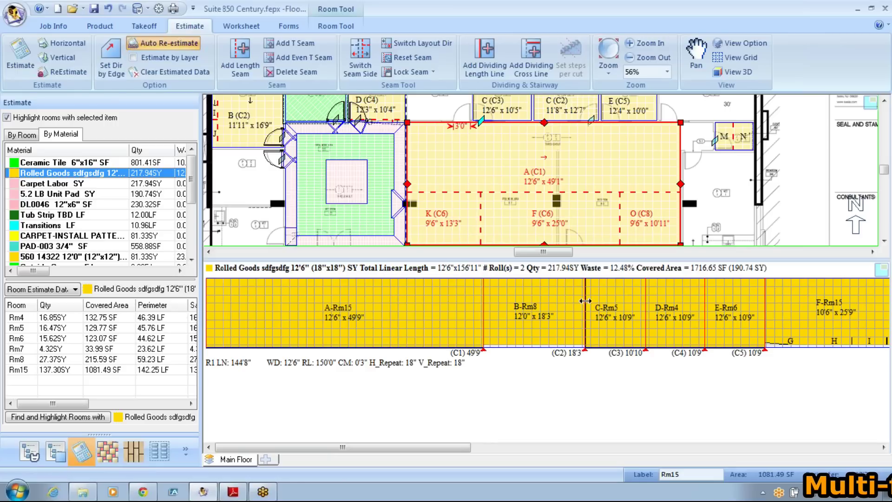
Switch the layout direction of the open work area Rm15 and add a T seam to the L-Rm4 fill strip on the second roll.
{"action": "left_click", "coordinate": [416, 43]}
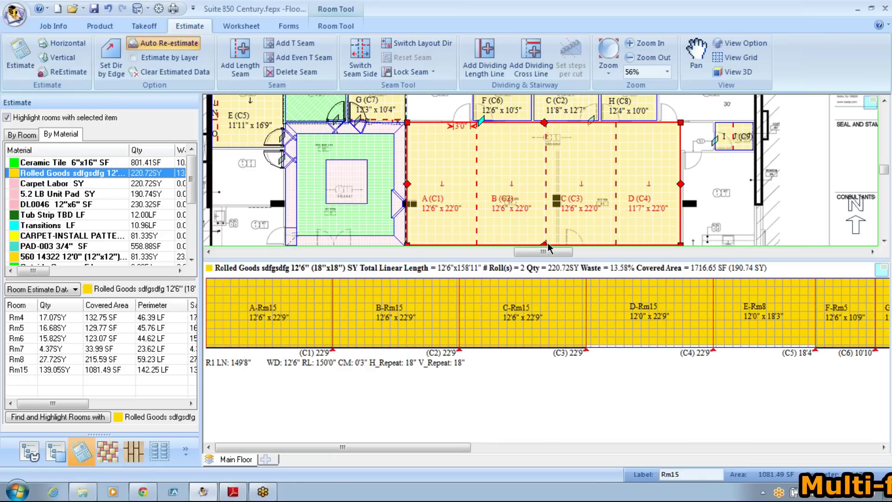
{"action": "left_click_drag", "start_coordinate": [458, 450], "coordinate": [602, 451]}
{"action": "left_click", "coordinate": [710, 286]}
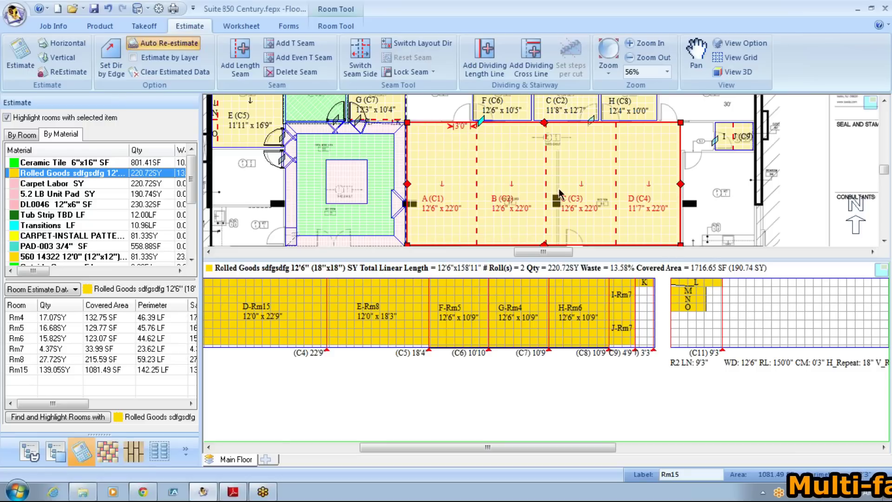
{"action": "left_click", "coordinate": [313, 44]}
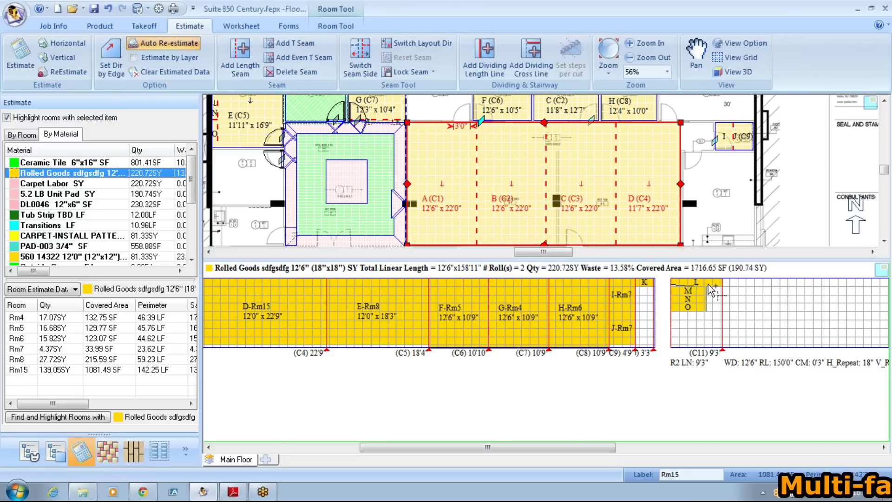
{"action": "scroll", "coordinate": [709, 294], "scroll_direction": "up", "scroll_amount": 2}
{"action": "left_click_drag", "start_coordinate": [533, 449], "coordinate": [635, 453]}
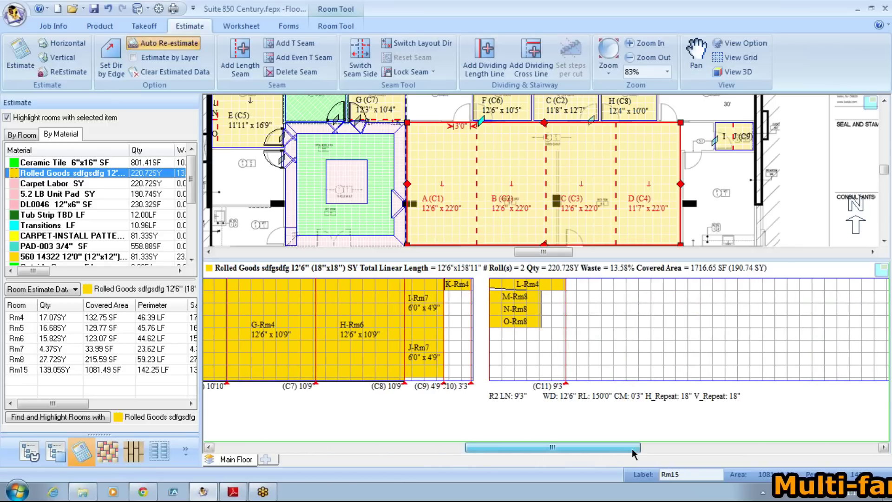
{"action": "left_click", "coordinate": [554, 291]}
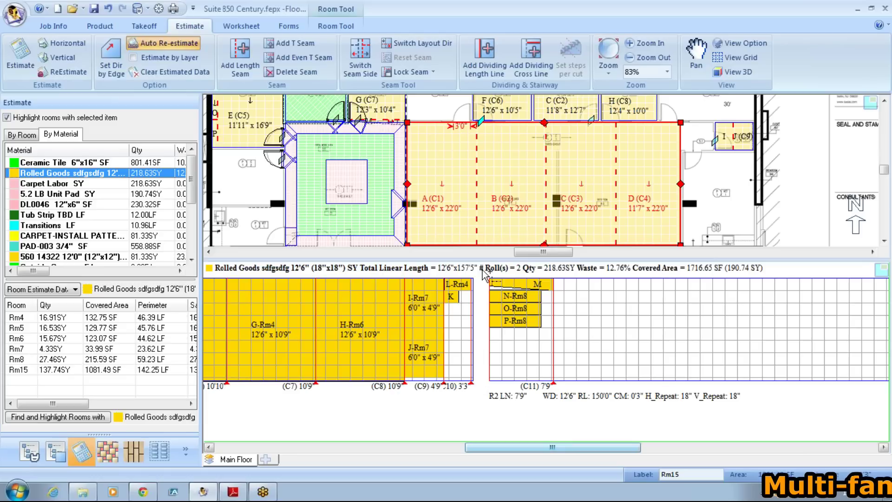
Enlarge the floor plan area above the roll layout to examine the new carpet cuts in the open work area.
{"action": "left_click", "coordinate": [779, 227]}
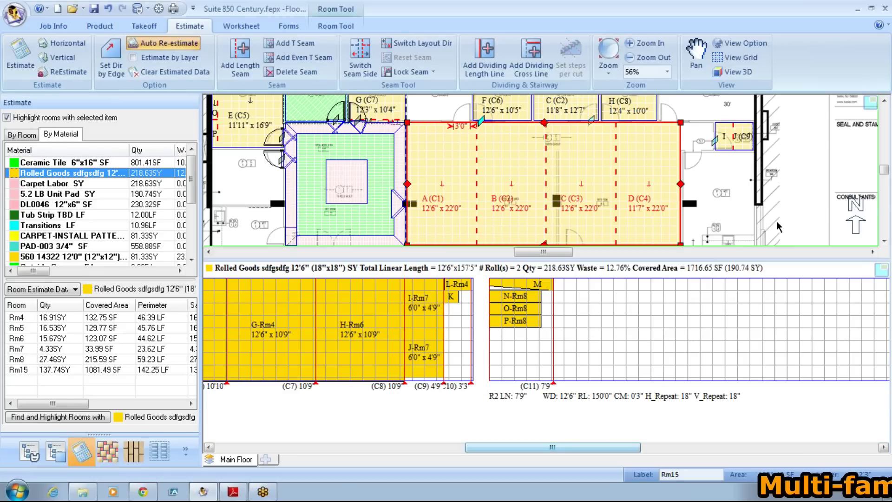
{"action": "left_click_drag", "start_coordinate": [736, 262], "coordinate": [736, 353]}
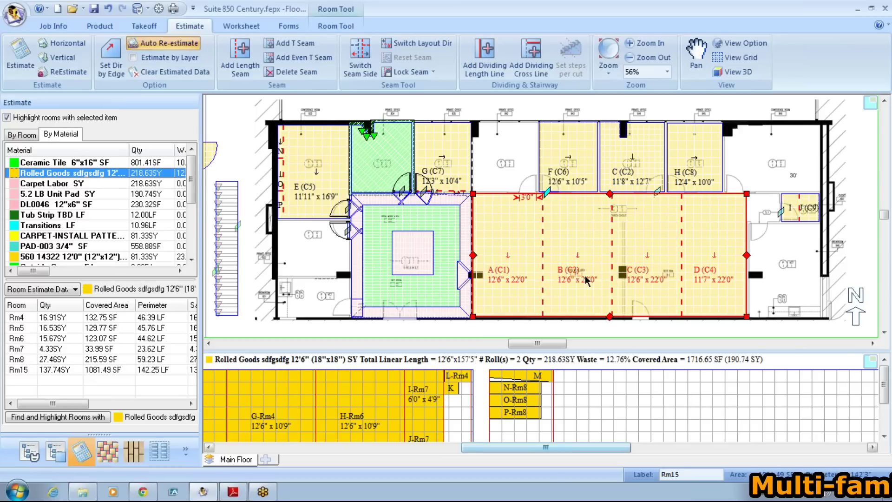
{"action": "mouse_move", "coordinate": [587, 280]}
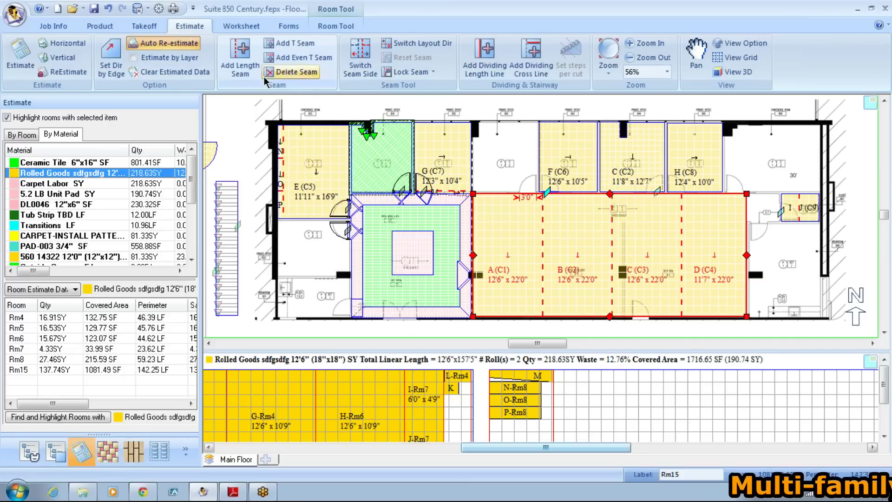
Import the estimation into the worksheet and look through its breakdowns by trade, by room and by material.
{"action": "left_click", "coordinate": [247, 26]}
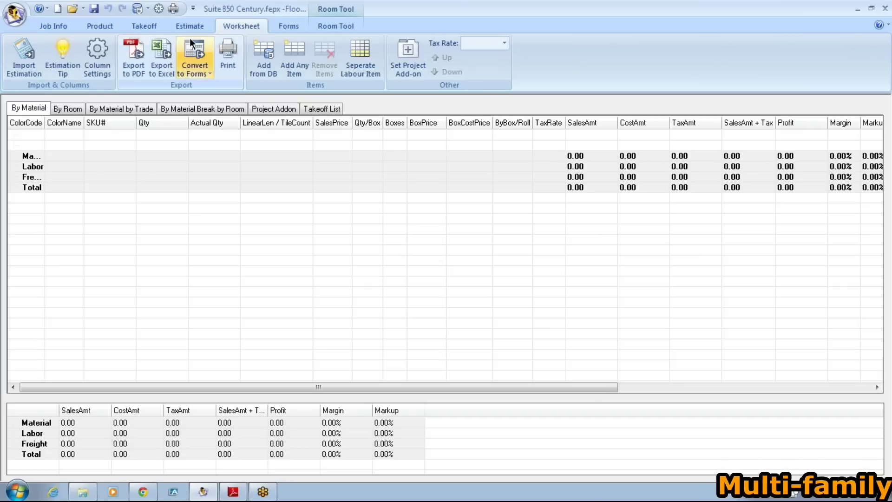
{"action": "left_click", "coordinate": [27, 68]}
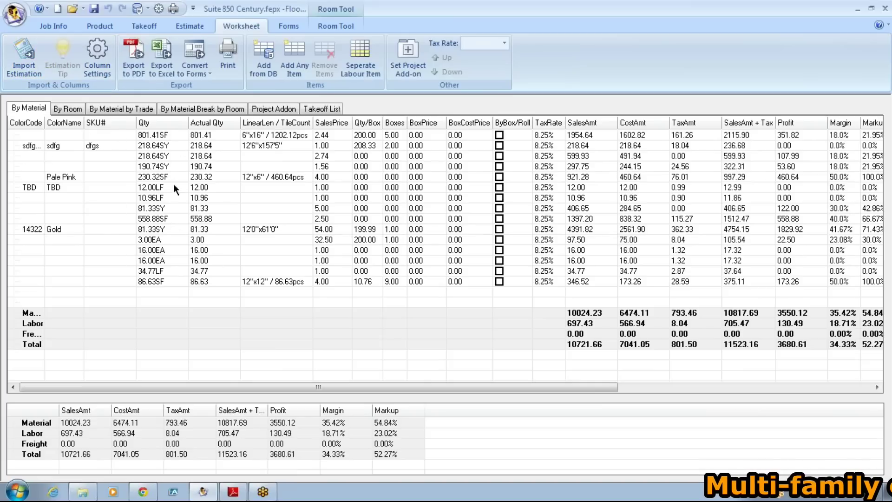
{"action": "left_click", "coordinate": [64, 108]}
{"action": "left_click", "coordinate": [122, 109]}
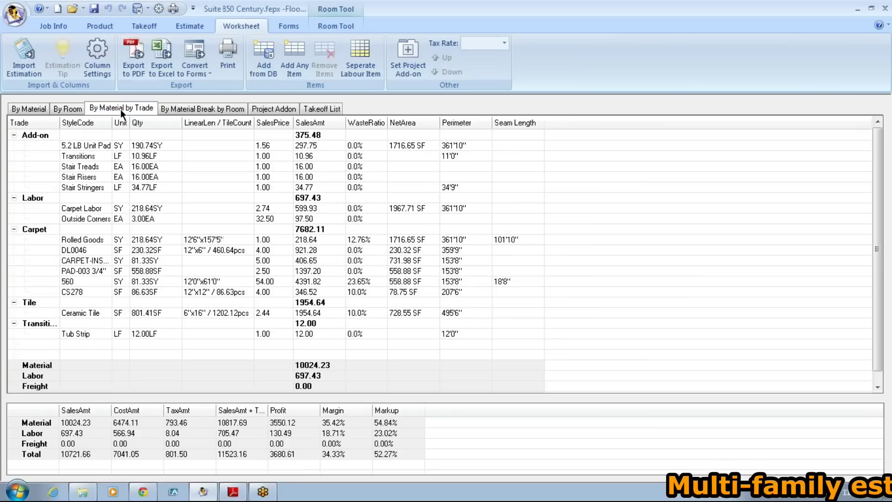
{"action": "left_click", "coordinate": [62, 109]}
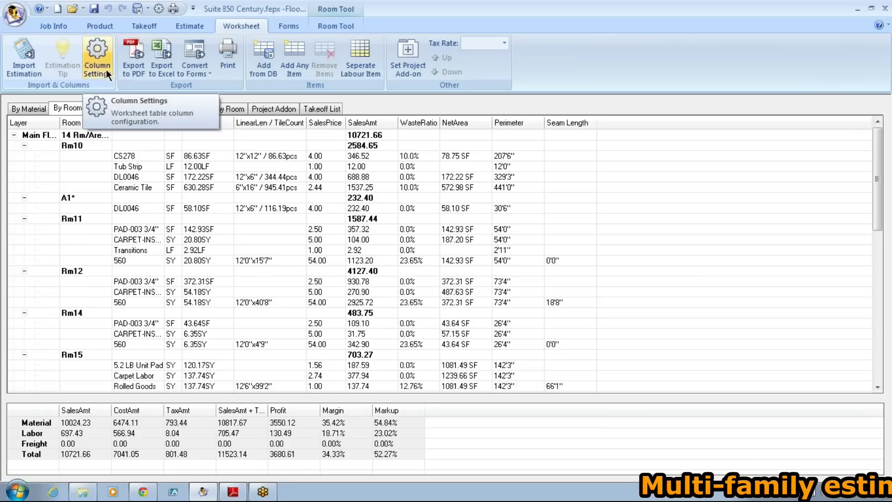
{"action": "left_click", "coordinate": [26, 109]}
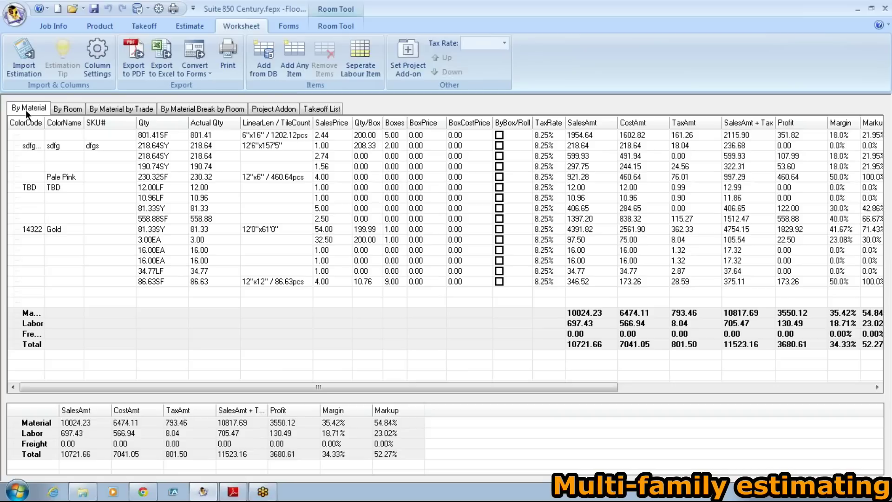
Export the worksheet to a quotation form and review its line items and totals.
{"action": "left_click", "coordinate": [201, 58]}
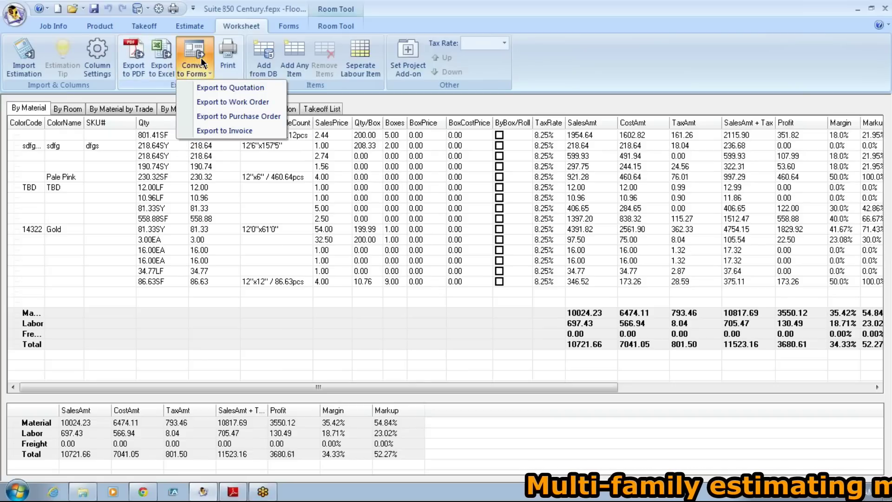
{"action": "left_click", "coordinate": [225, 88]}
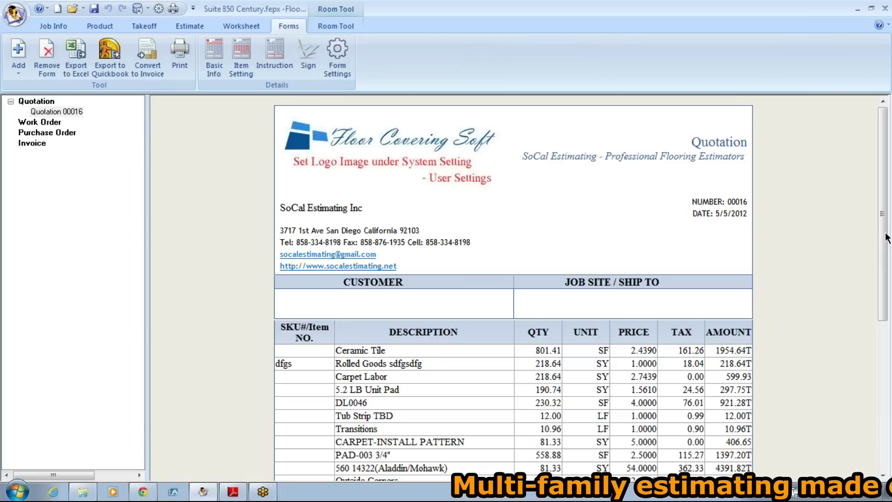
{"action": "left_click_drag", "start_coordinate": [882, 247], "coordinate": [884, 342]}
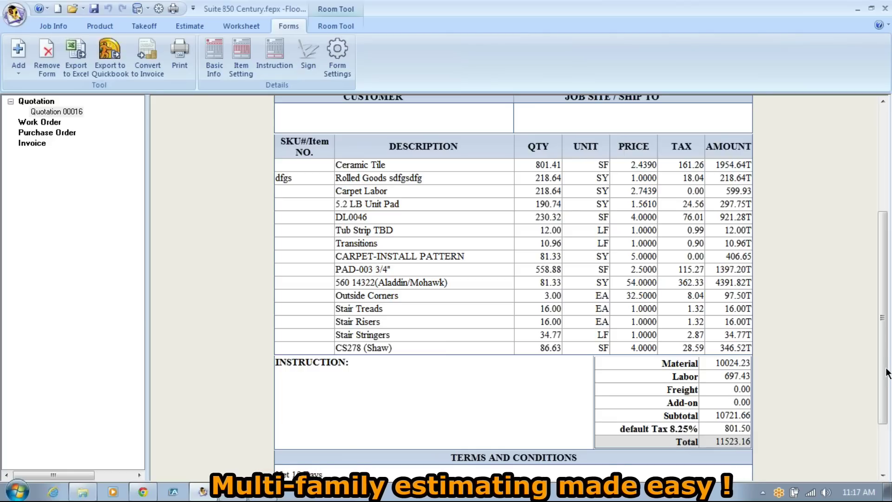
{"action": "left_click_drag", "start_coordinate": [885, 373], "coordinate": [886, 342]}
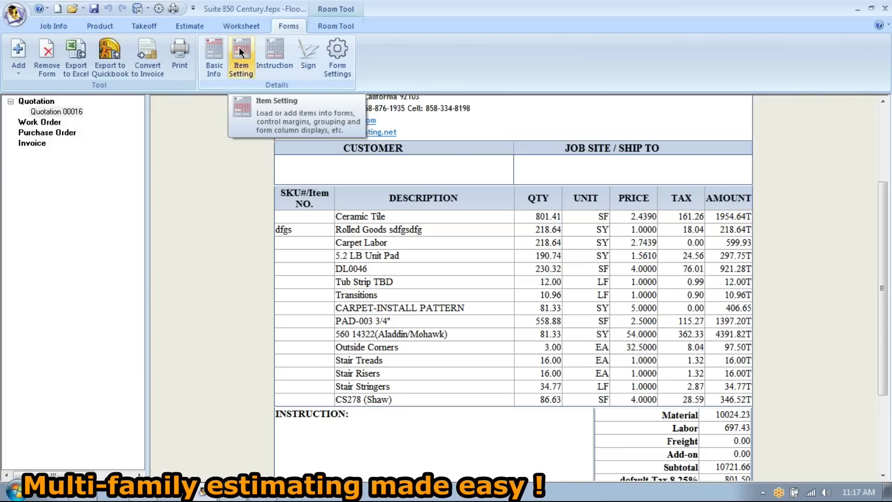
Hide the SalesPrice column from the quotation's item table and apply the item settings.
{"action": "left_click", "coordinate": [217, 42]}
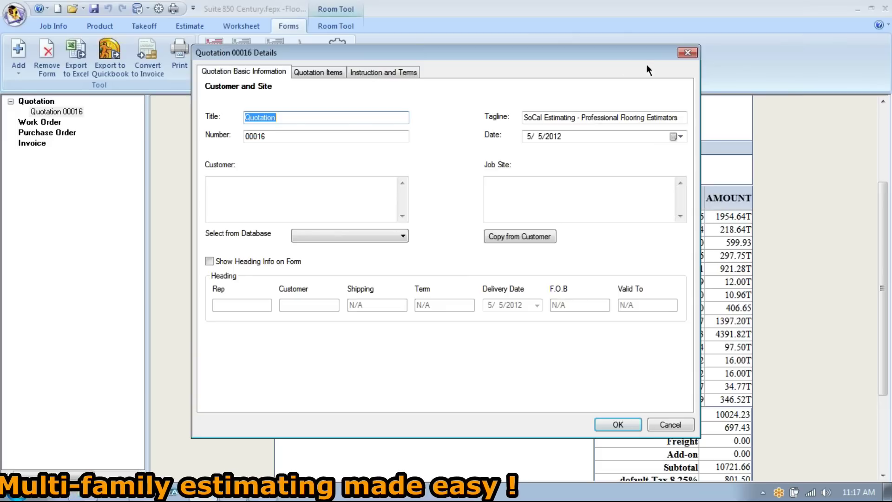
{"action": "left_click", "coordinate": [688, 52]}
{"action": "left_click", "coordinate": [249, 42]}
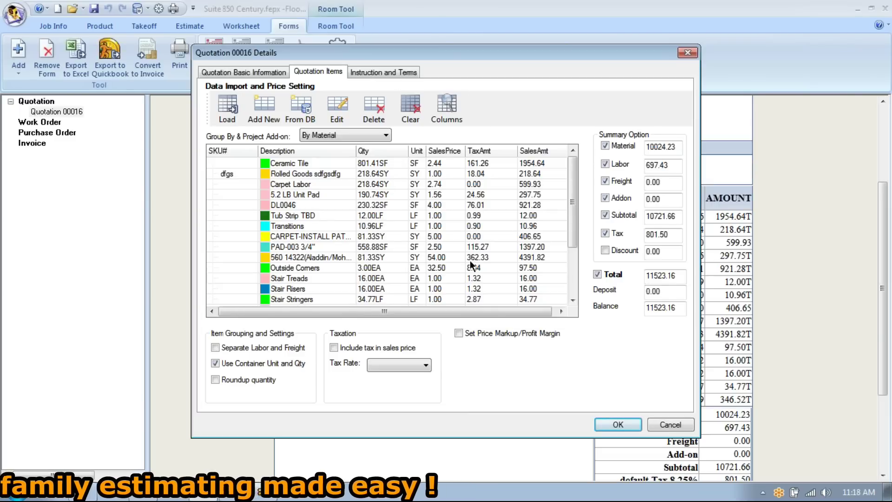
{"action": "left_click", "coordinate": [446, 105]}
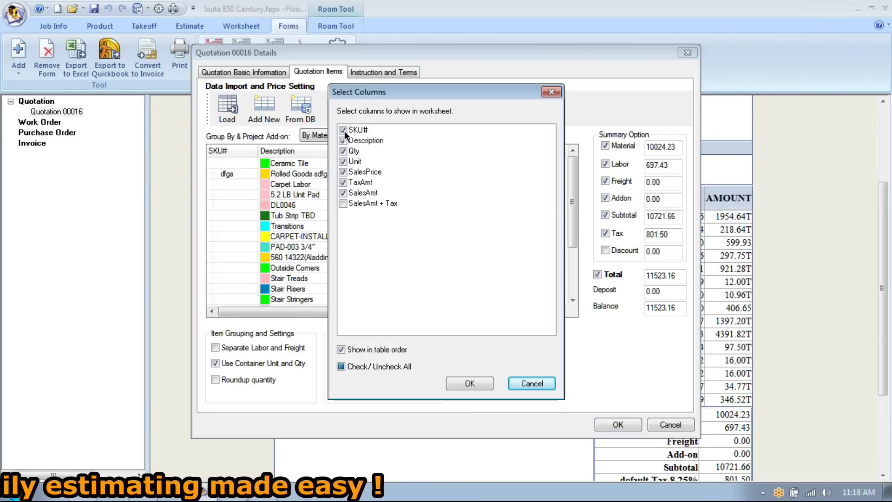
{"action": "left_click", "coordinate": [344, 172]}
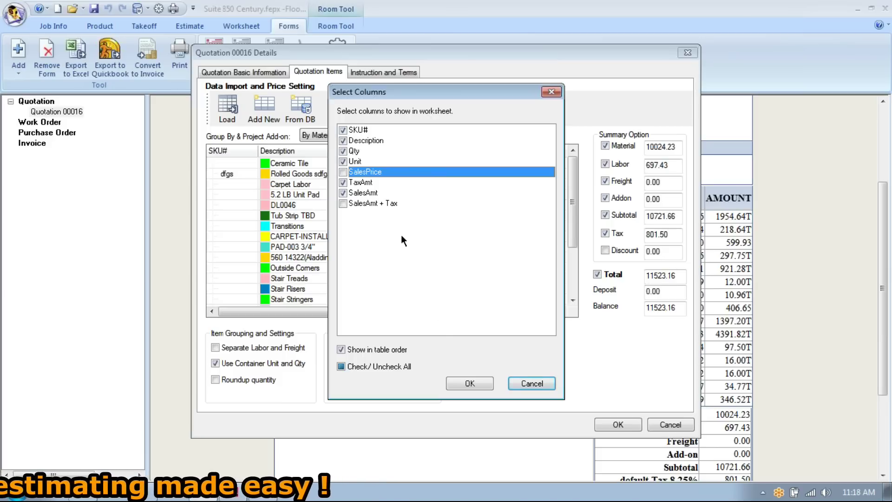
{"action": "left_click", "coordinate": [462, 385]}
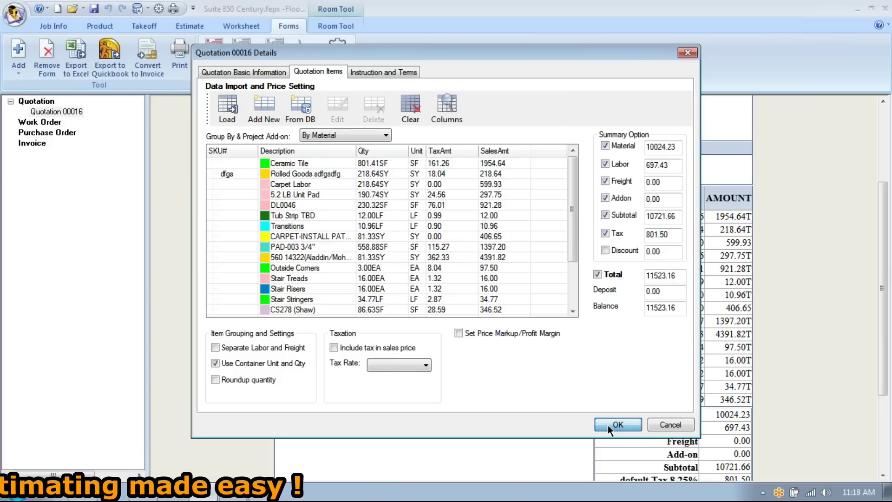
{"action": "left_click", "coordinate": [608, 425]}
Draw a freehand customer signature, apply it to the quotation's acceptance section, and dismiss the project save reminder.
{"action": "left_click_drag", "start_coordinate": [887, 223], "coordinate": [887, 336]}
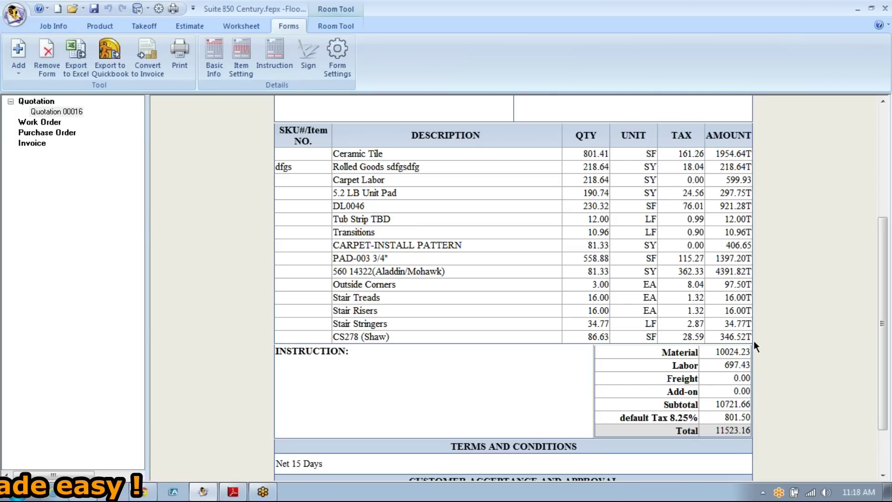
{"action": "scroll", "coordinate": [507, 251], "scroll_direction": "up", "scroll_amount": 5}
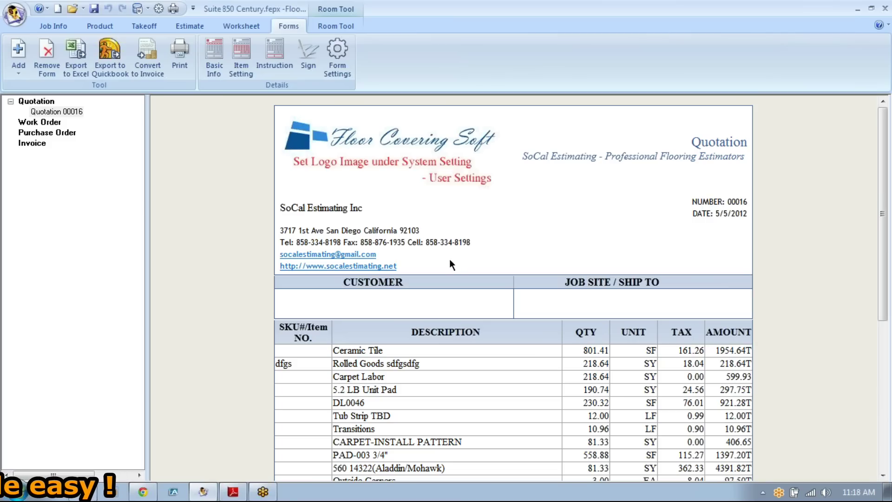
{"action": "scroll", "coordinate": [469, 260], "scroll_direction": "down", "scroll_amount": 5}
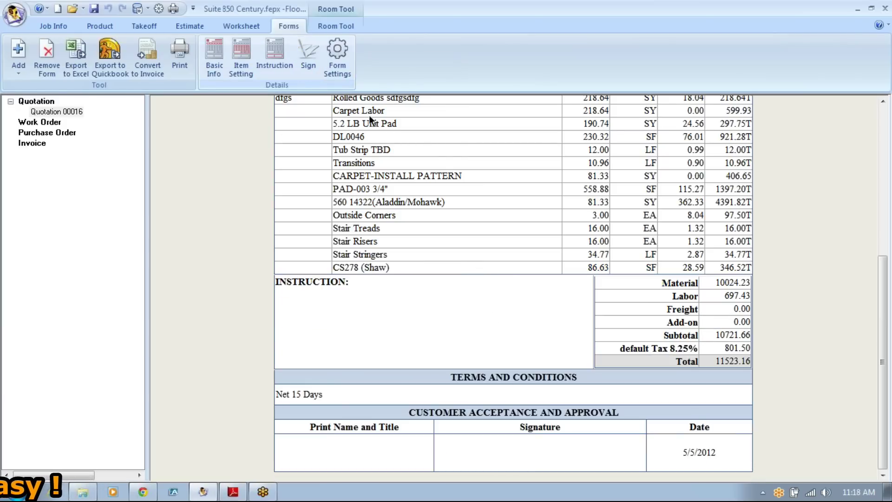
{"action": "left_click", "coordinate": [309, 54]}
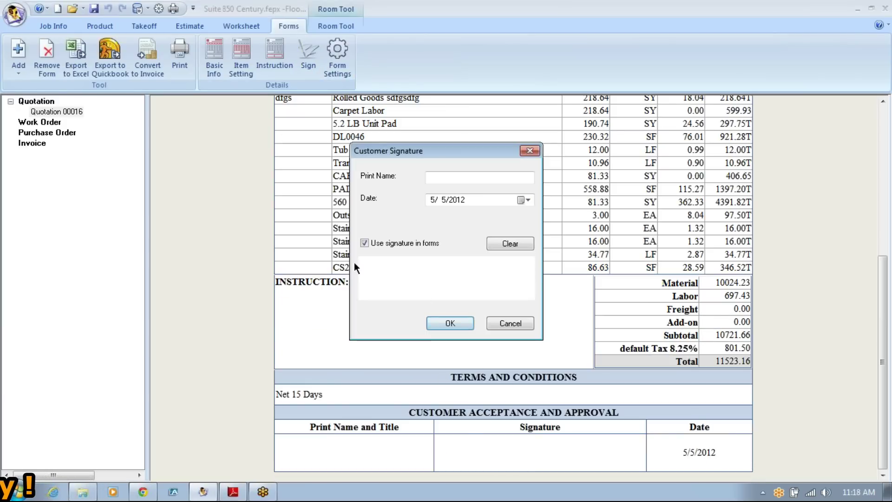
{"action": "left_click_drag", "start_coordinate": [456, 280], "coordinate": [538, 283]}
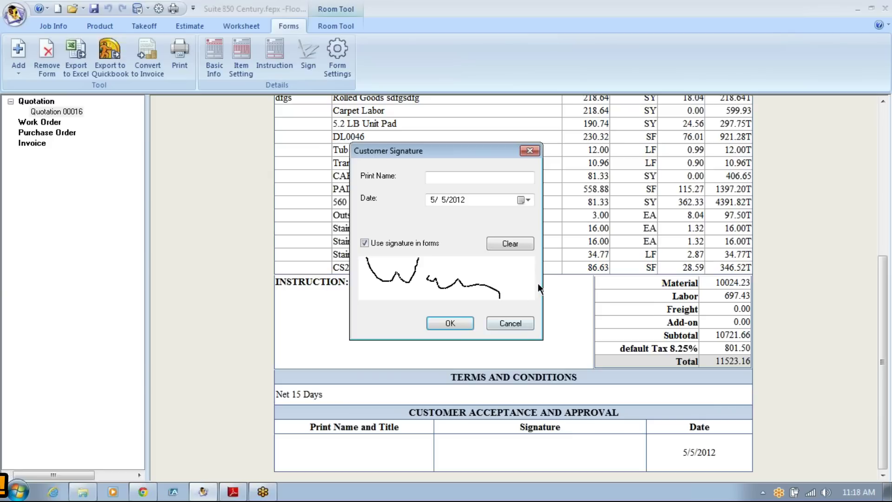
{"action": "key", "text": "Return"}
{"action": "left_click_drag", "start_coordinate": [883, 212], "coordinate": [884, 400]}
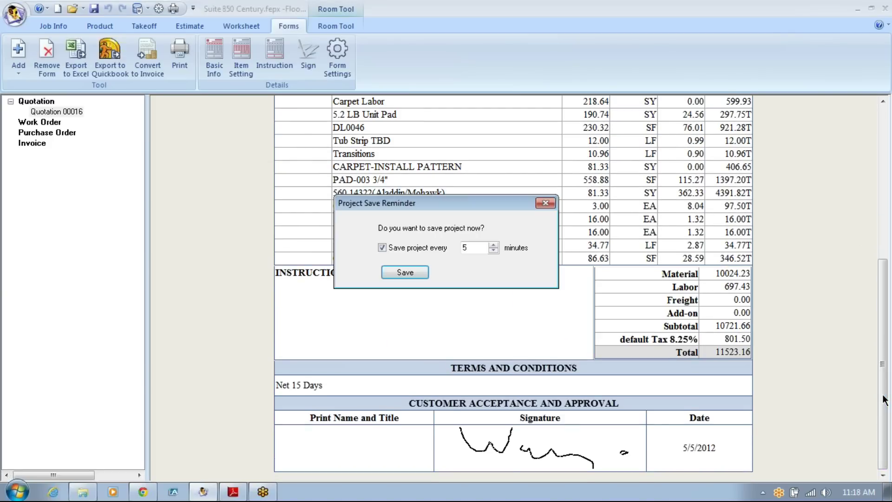
{"action": "left_click", "coordinate": [489, 273]}
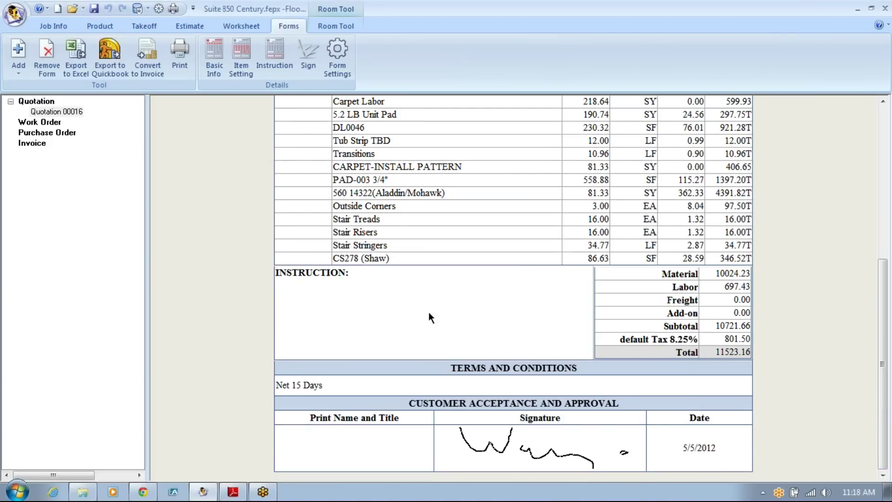
Look over the Customer and Job Site fields in the quotation's basic information and close the details without entering anything.
{"action": "left_click_drag", "start_coordinate": [883, 302], "coordinate": [880, 210]}
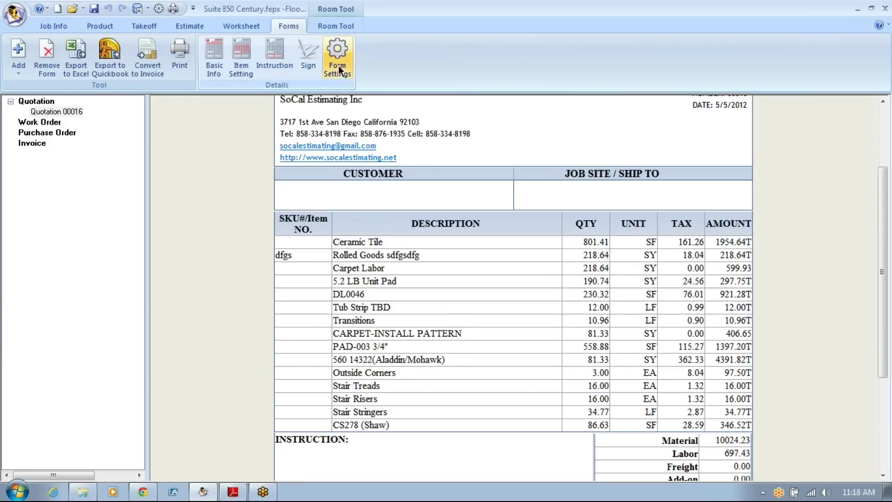
{"action": "left_click", "coordinate": [247, 53]}
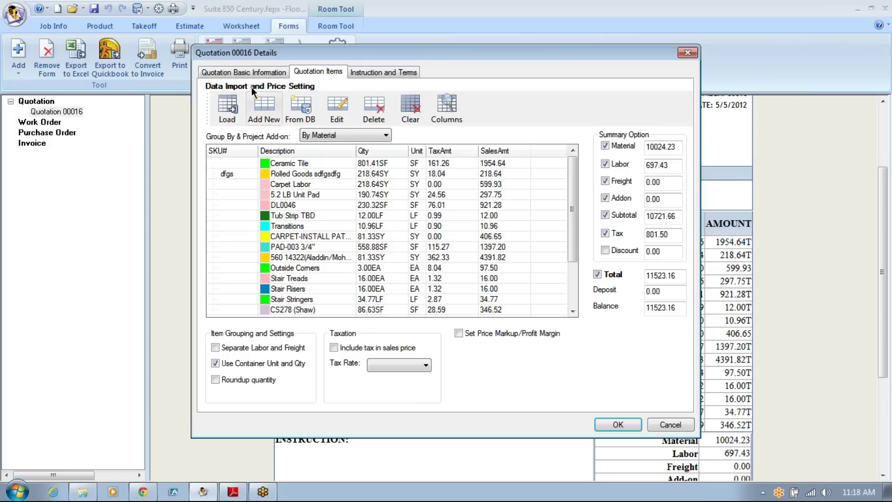
{"action": "left_click", "coordinate": [250, 71]}
{"action": "left_click", "coordinate": [238, 187]}
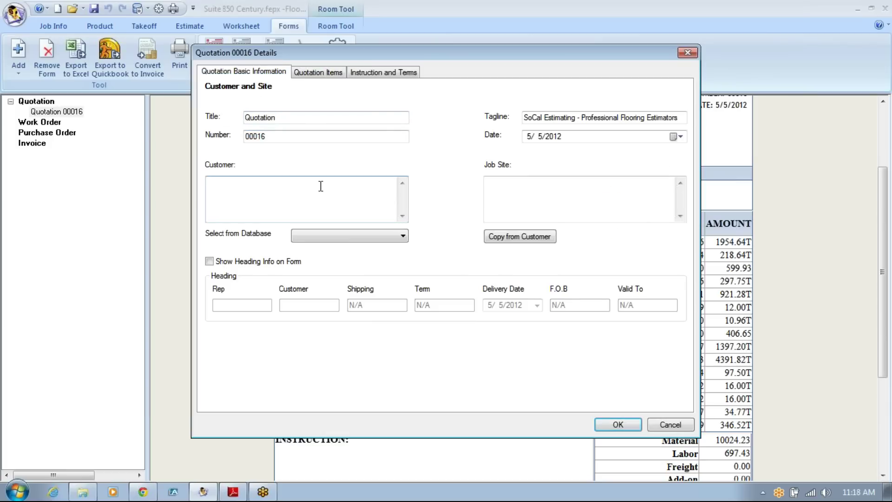
{"action": "left_click", "coordinate": [498, 187]}
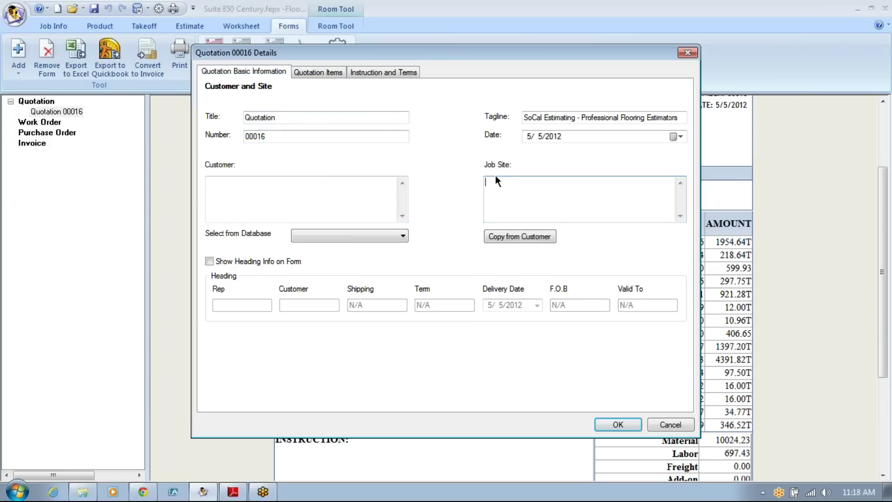
{"action": "left_click", "coordinate": [688, 53]}
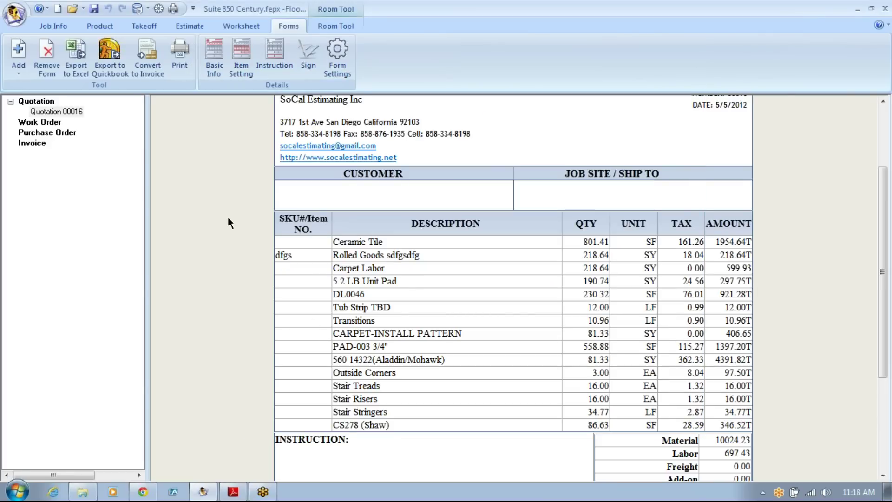
{"action": "scroll", "coordinate": [228, 216], "scroll_direction": "up", "scroll_amount": 4}
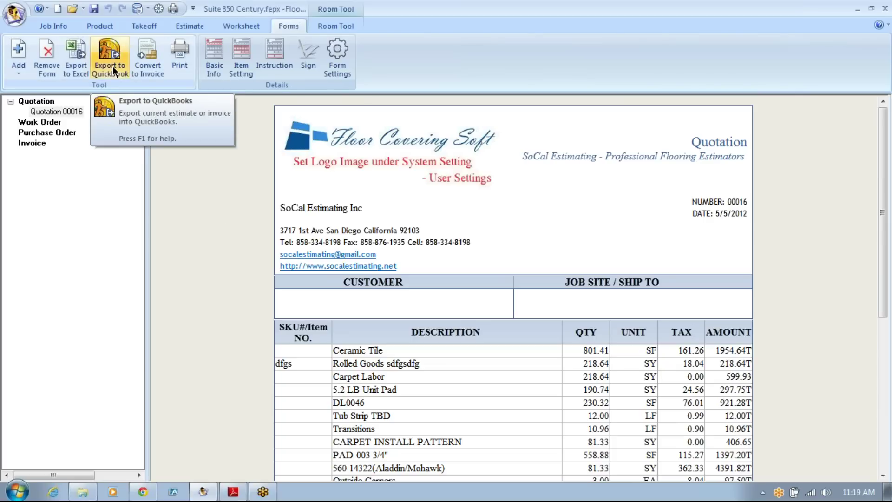
Consult the user guide's help topics for Add Even T Seams, Switch Layout Direction and Print Worksheet.
{"action": "left_click", "coordinate": [178, 26]}
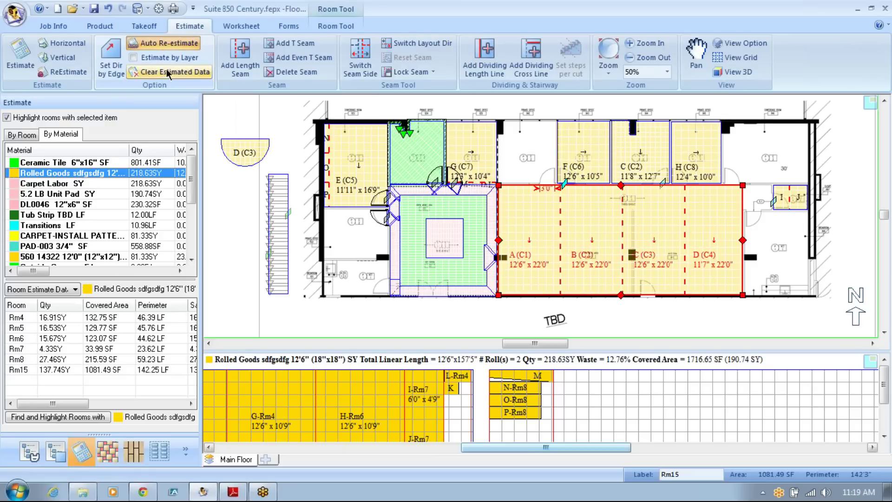
{"action": "left_click", "coordinate": [304, 59]}
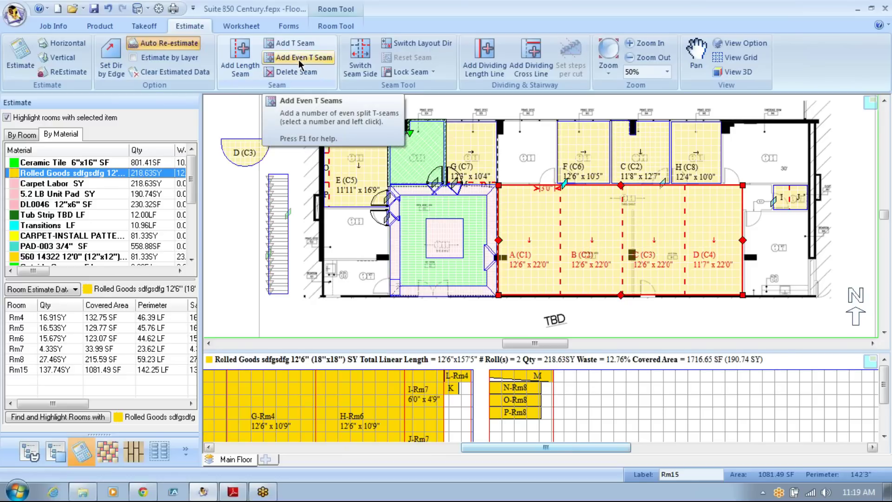
{"action": "key", "text": "F1"}
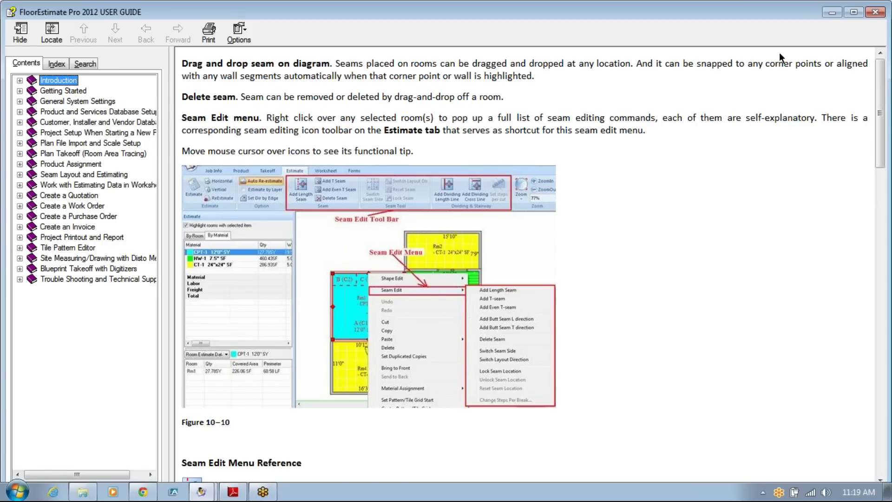
{"action": "left_click", "coordinate": [876, 13]}
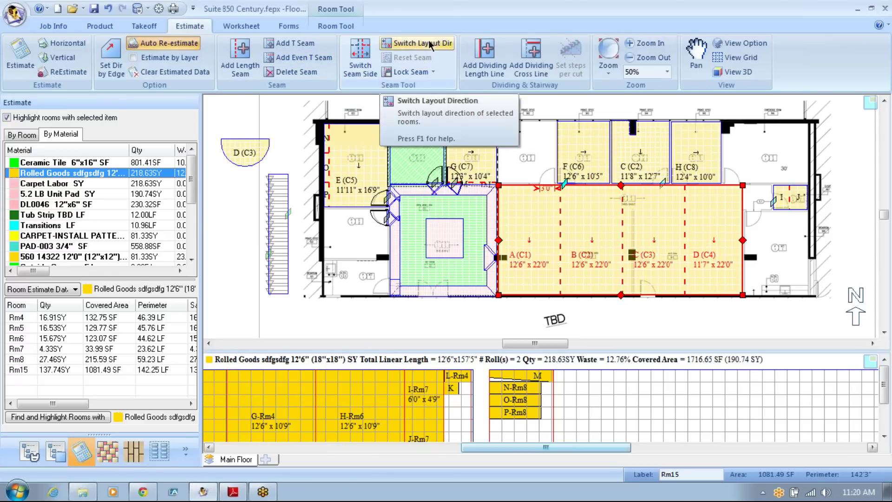
{"action": "key", "text": "F1"}
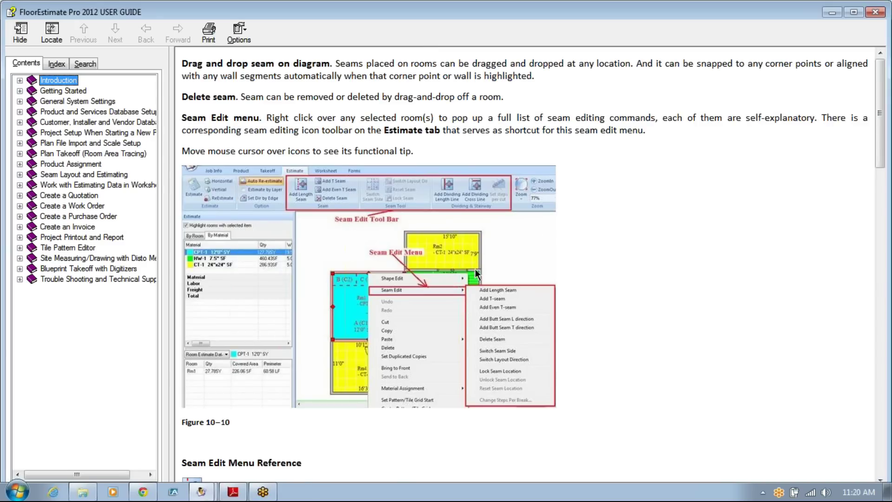
{"action": "left_click", "coordinate": [875, 11]}
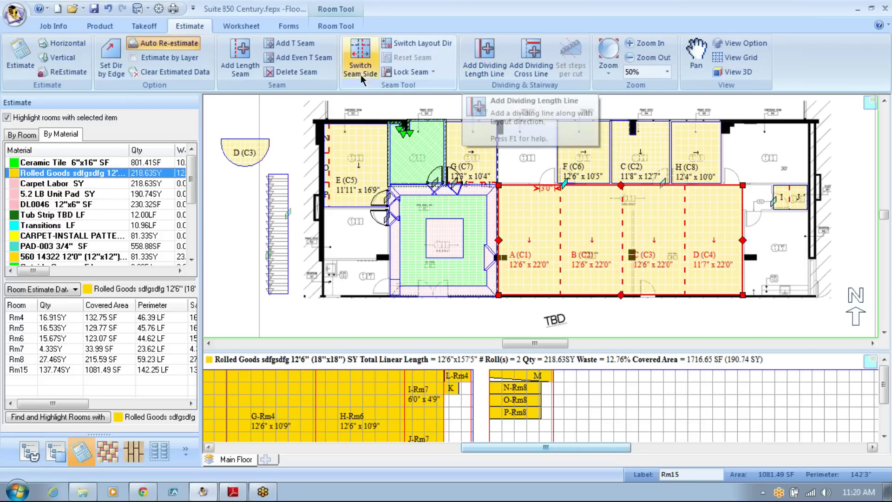
{"action": "left_click", "coordinate": [238, 26]}
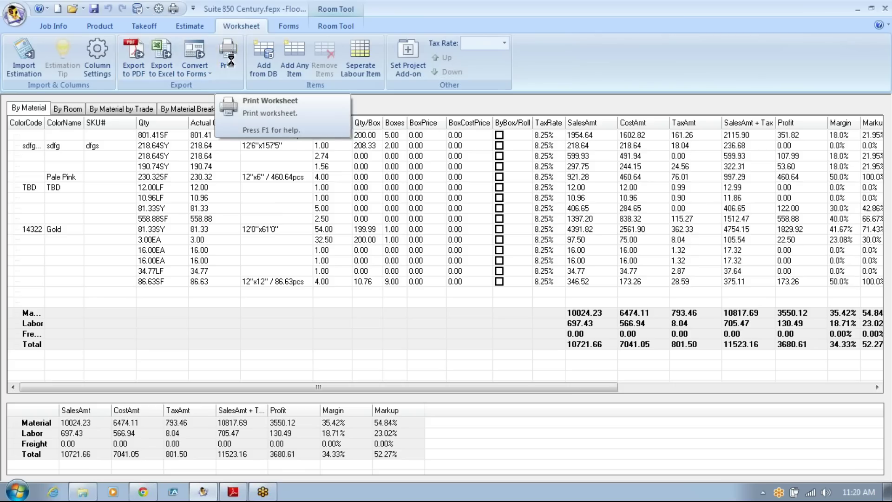
{"action": "key", "text": "F1"}
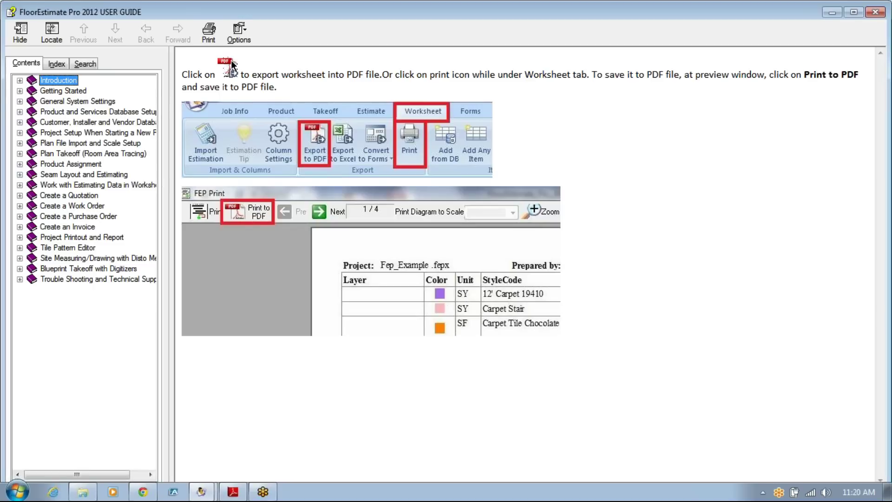
{"action": "left_click", "coordinate": [876, 12]}
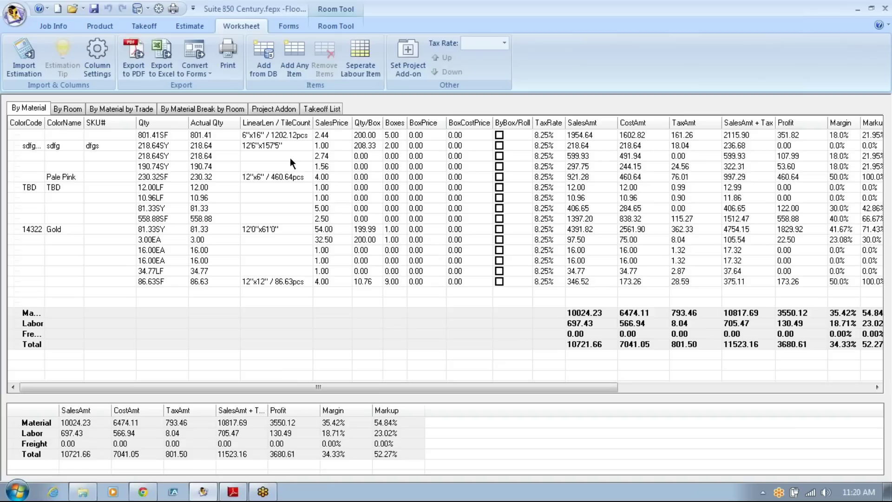
{"action": "left_click", "coordinate": [107, 24]}
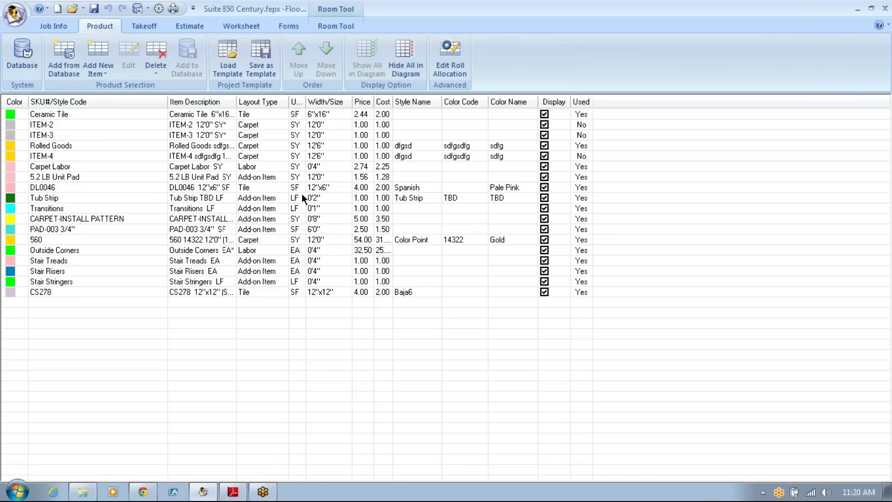
{"action": "left_click", "coordinate": [152, 28]}
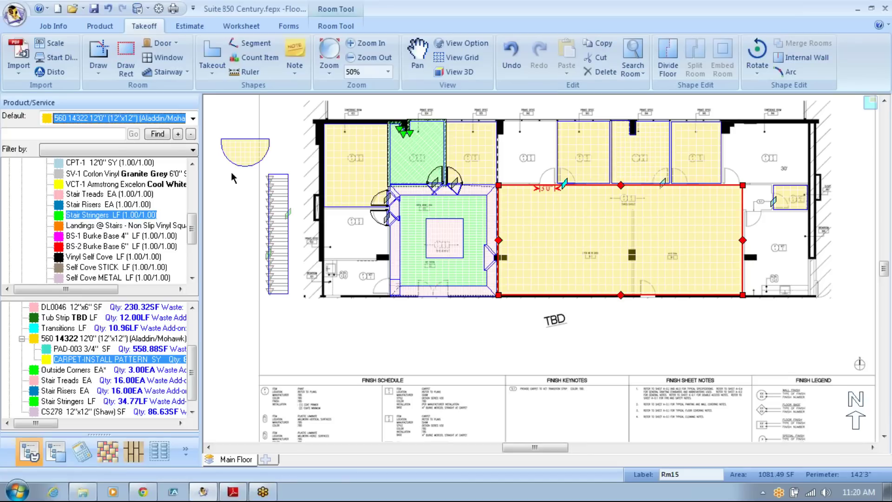
{"action": "left_click", "coordinate": [507, 357]}
{"action": "left_click_drag", "start_coordinate": [506, 362], "coordinate": [491, 407]}
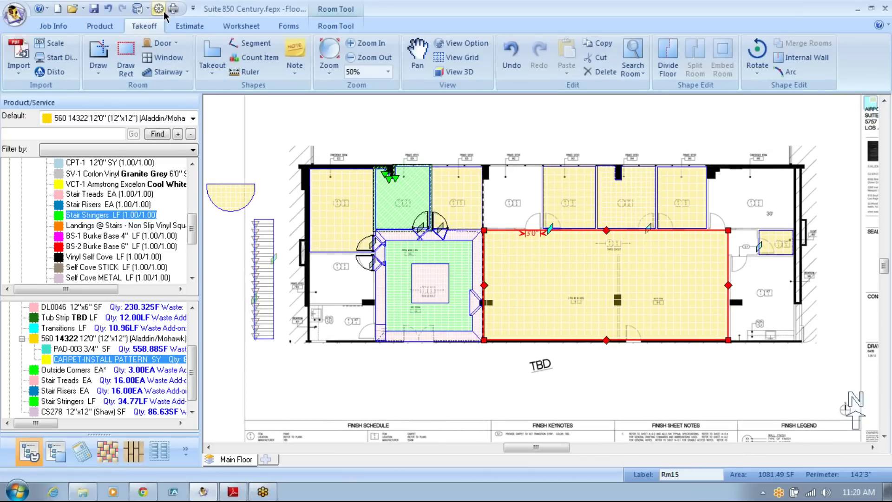
{"action": "left_click", "coordinate": [189, 27]}
{"action": "left_click_drag", "start_coordinate": [285, 268], "coordinate": [305, 208]}
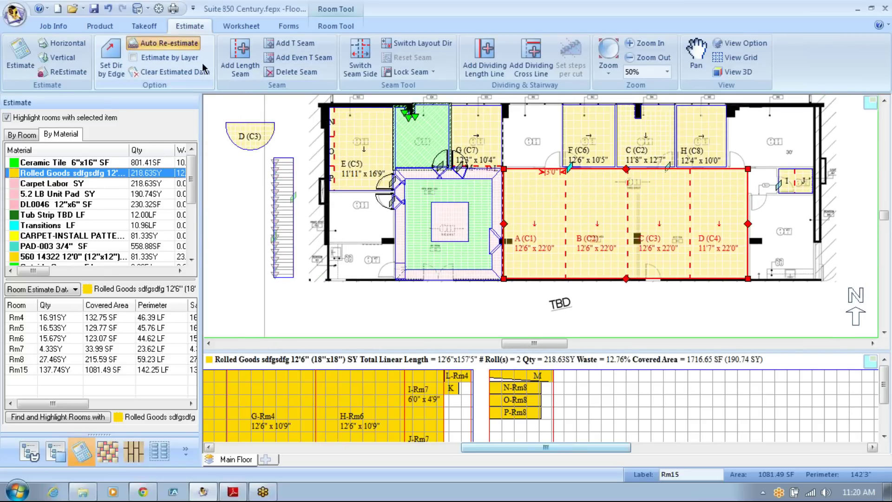
Try including Legend with Diagram and 3D View in the print options, and close the options without printing.
{"action": "left_click", "coordinate": [173, 9]}
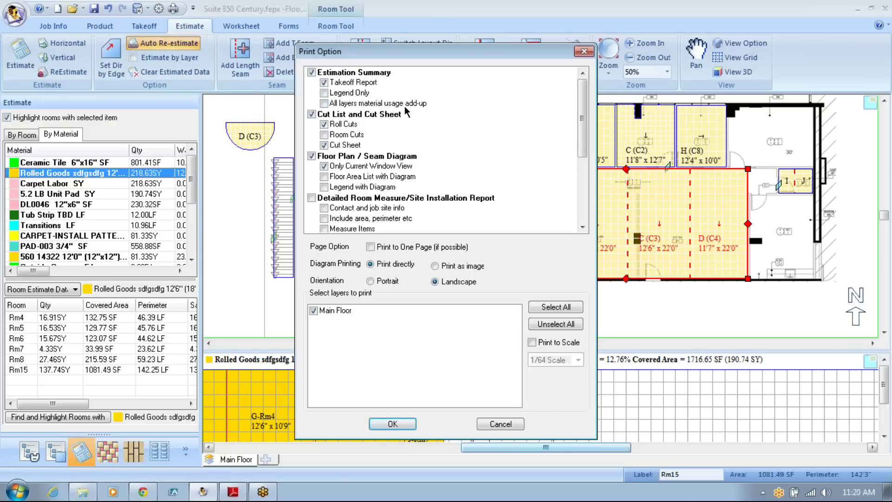
{"action": "left_click", "coordinate": [325, 103]}
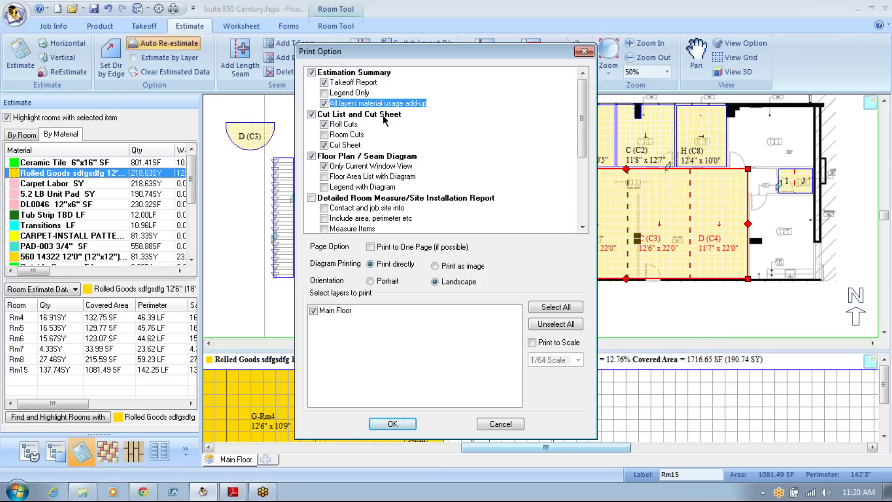
{"action": "left_click", "coordinate": [333, 104]}
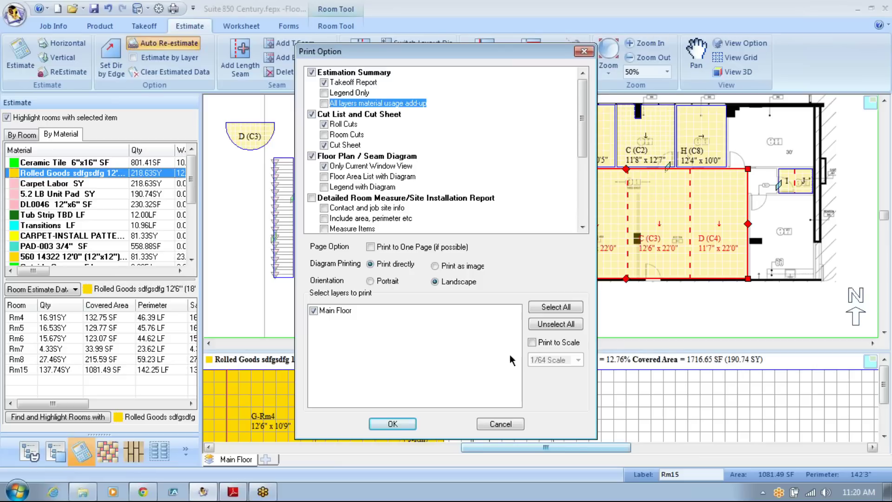
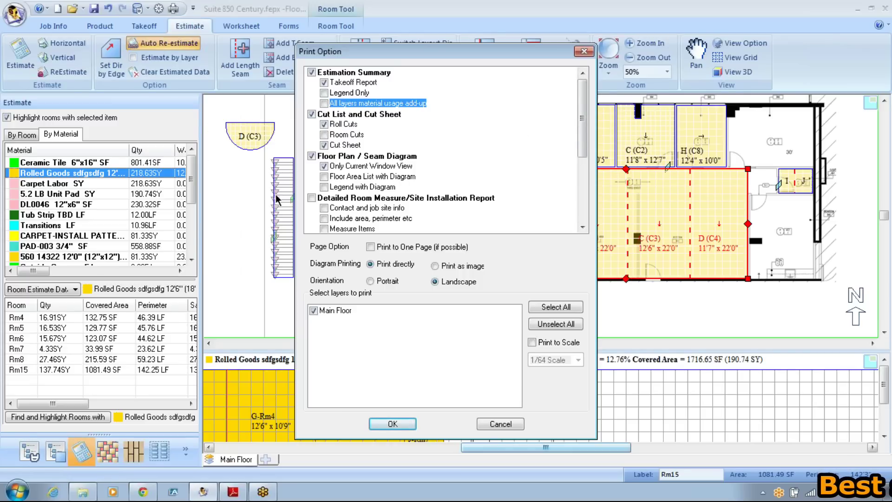
{"action": "left_click", "coordinate": [324, 187]}
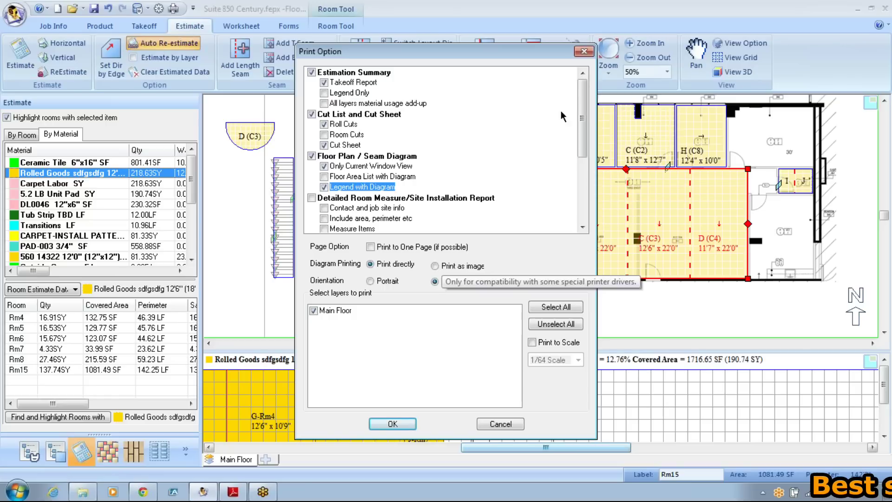
{"action": "scroll", "coordinate": [562, 117], "scroll_direction": "down", "scroll_amount": 4}
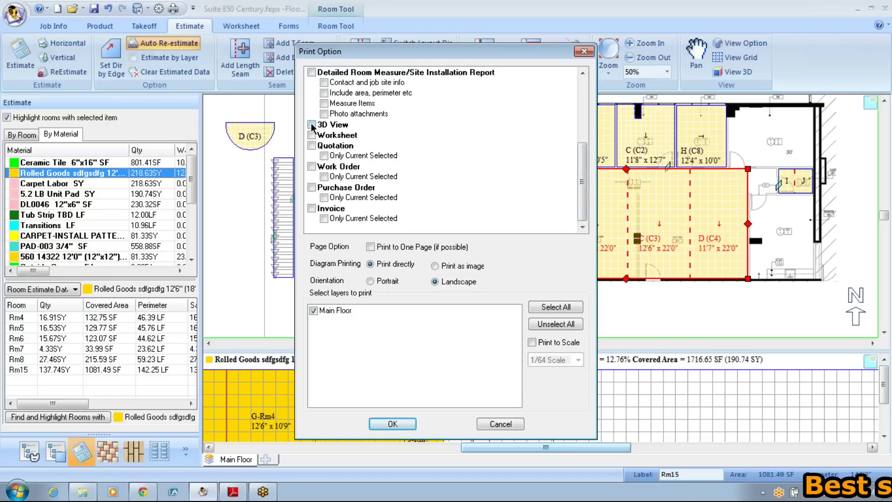
{"action": "left_click", "coordinate": [313, 125]}
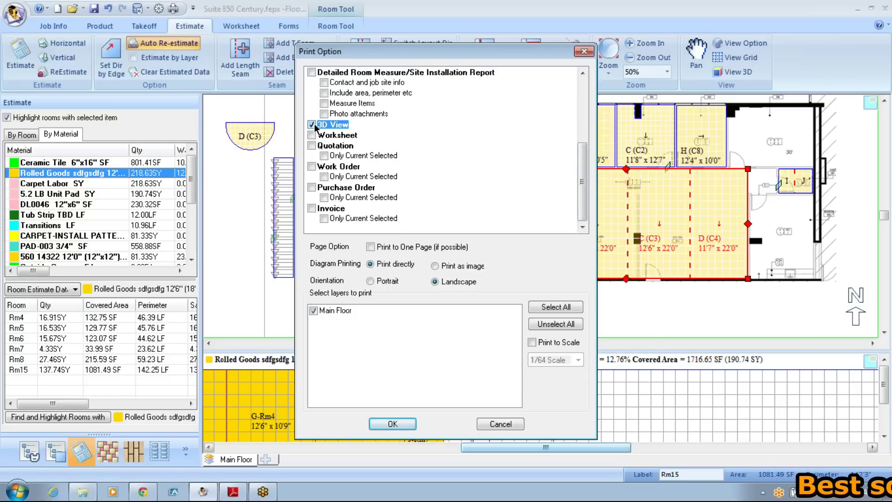
{"action": "left_click_drag", "start_coordinate": [515, 56], "coordinate": [754, 117]}
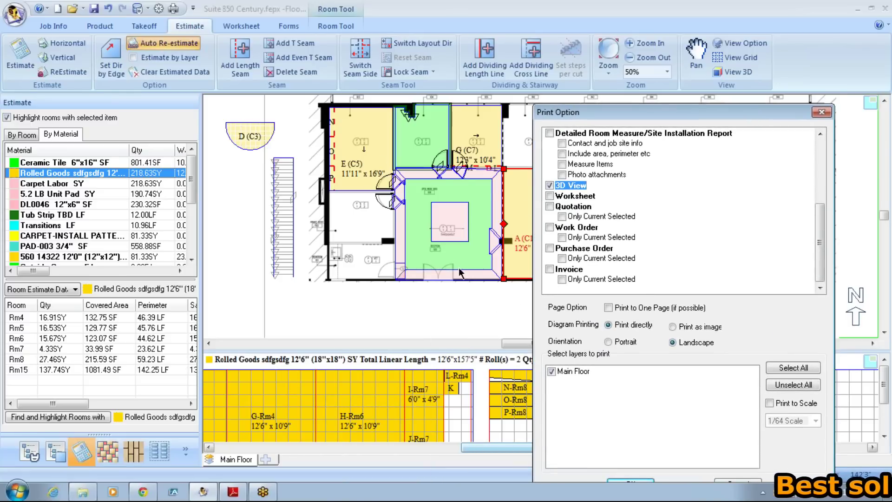
{"action": "left_click", "coordinate": [821, 112]}
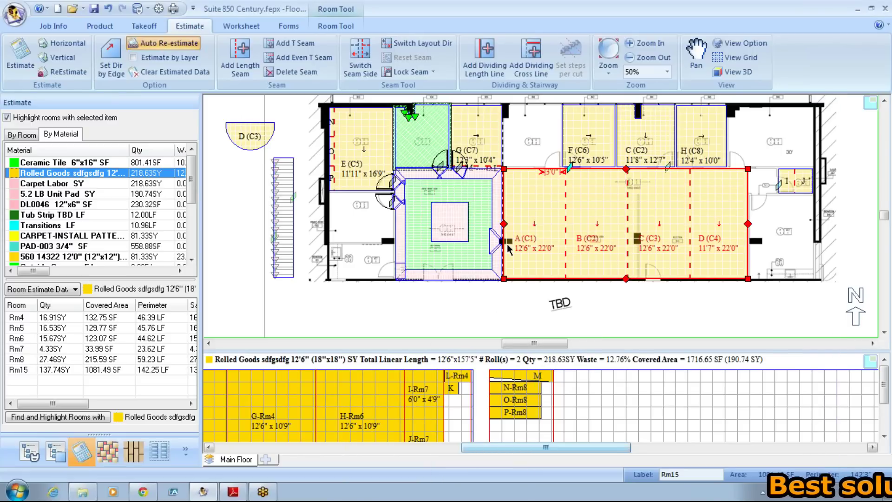
{"action": "left_click", "coordinate": [470, 199]}
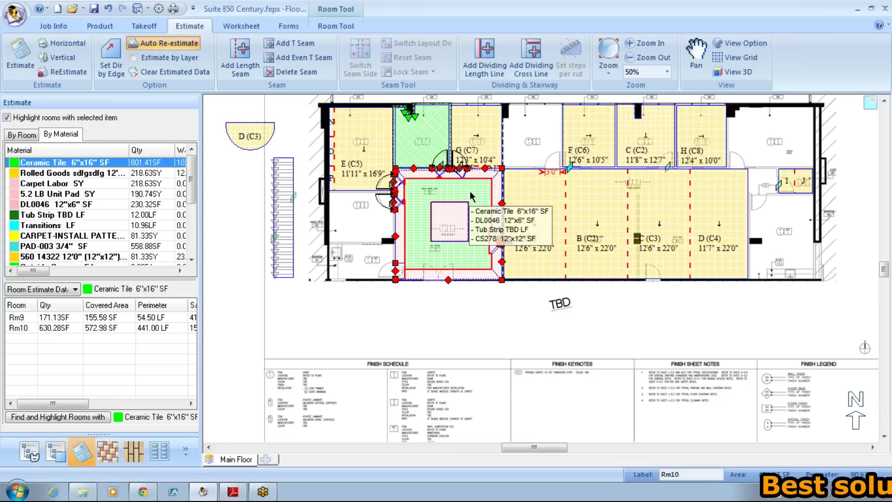
{"action": "left_click", "coordinate": [173, 8]}
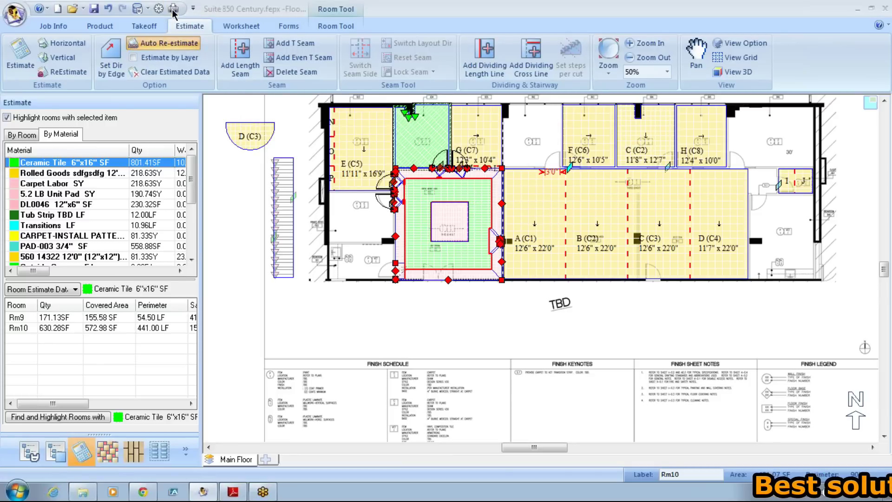
{"action": "left_click", "coordinate": [587, 51]}
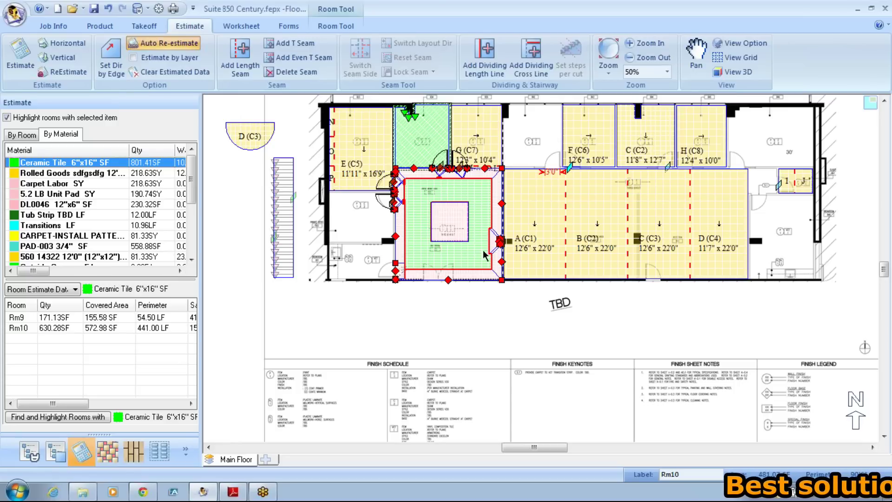
{"action": "left_click", "coordinate": [428, 139], "text": "shift"}
{"action": "left_click", "coordinate": [477, 135], "text": "shift"}
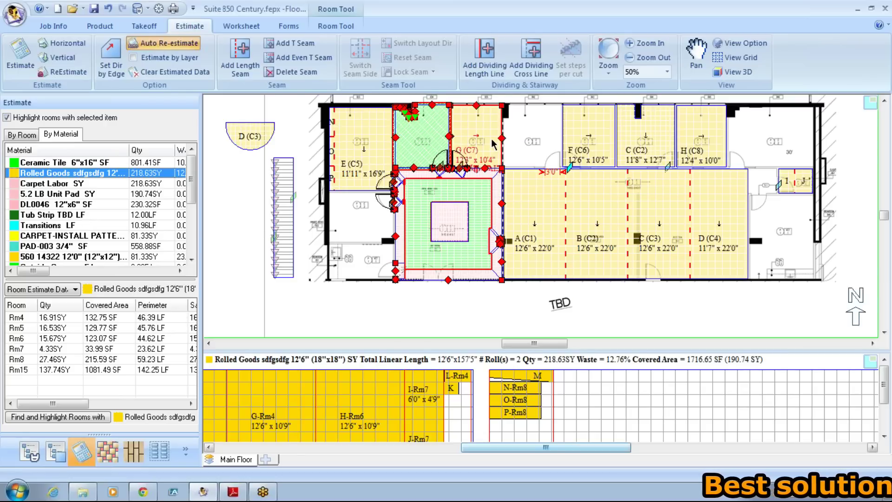
{"action": "left_click", "coordinate": [531, 123]}
{"action": "left_click", "coordinate": [475, 191]}
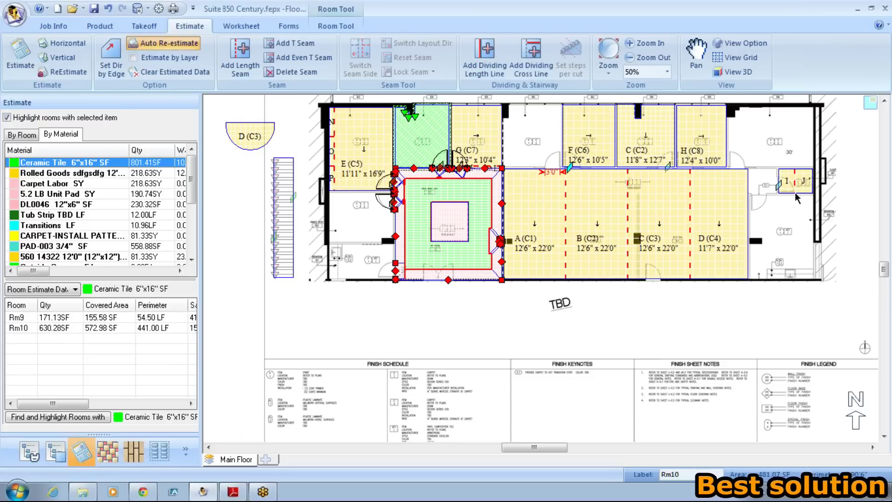
{"action": "left_click", "coordinate": [811, 184], "text": "shift"}
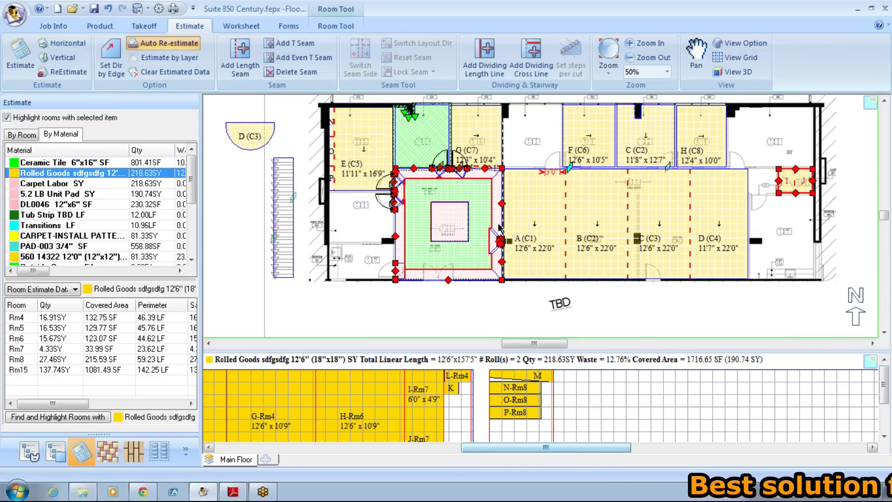
{"action": "left_click", "coordinate": [446, 226]}
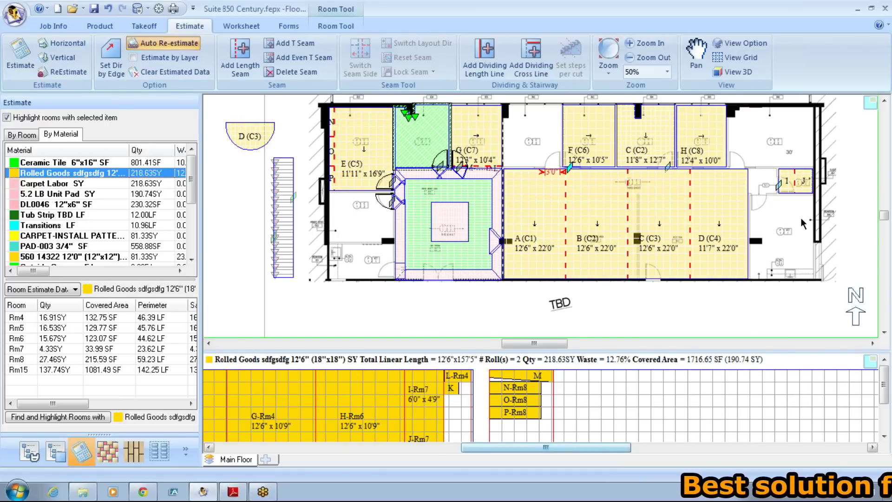
Select the ceramic tile room Rm10, generate the print preview with 3D View included, and page forward to the Roll Stock Cut Sheet.
{"action": "left_click", "coordinate": [478, 211]}
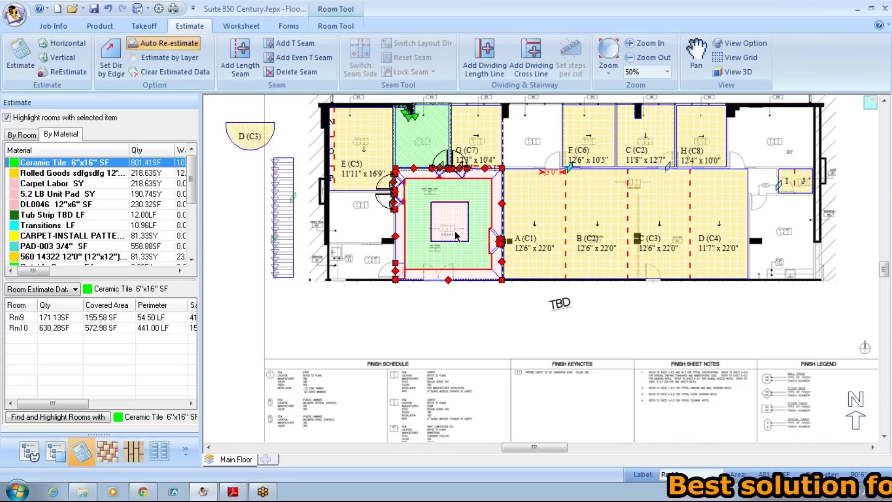
{"action": "left_click", "coordinate": [173, 8]}
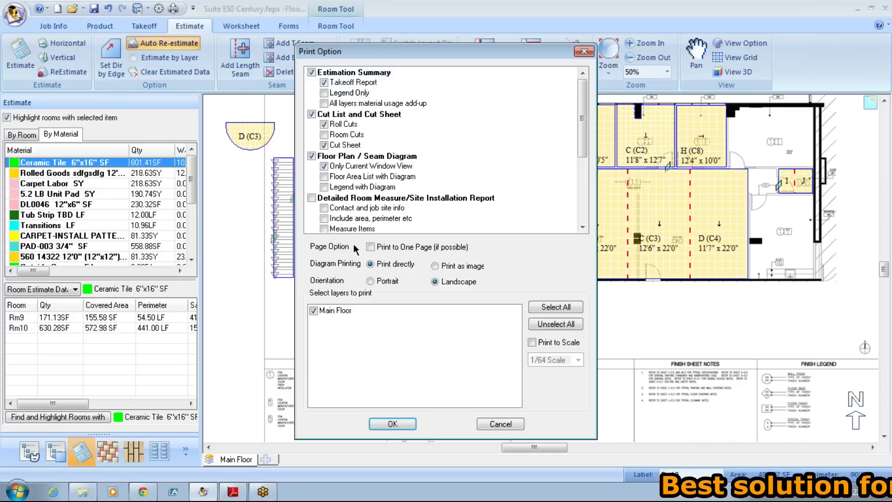
{"action": "scroll", "coordinate": [419, 140], "scroll_direction": "down", "scroll_amount": 4}
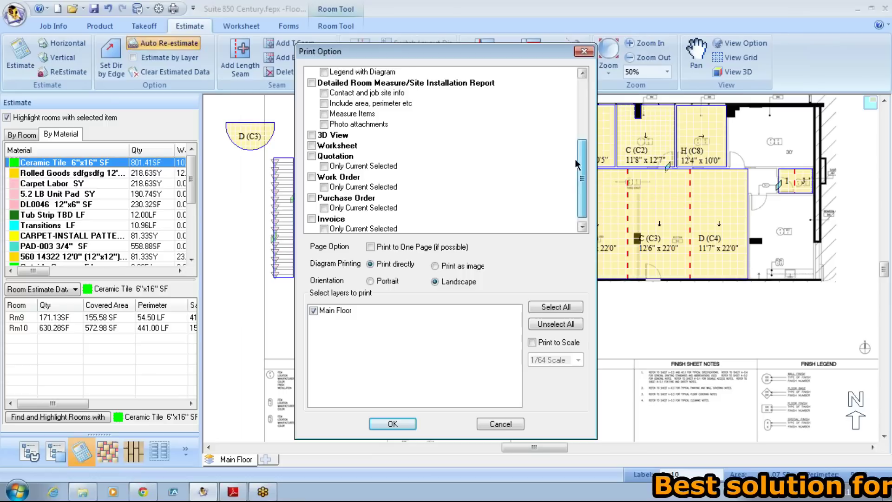
{"action": "left_click", "coordinate": [314, 134]}
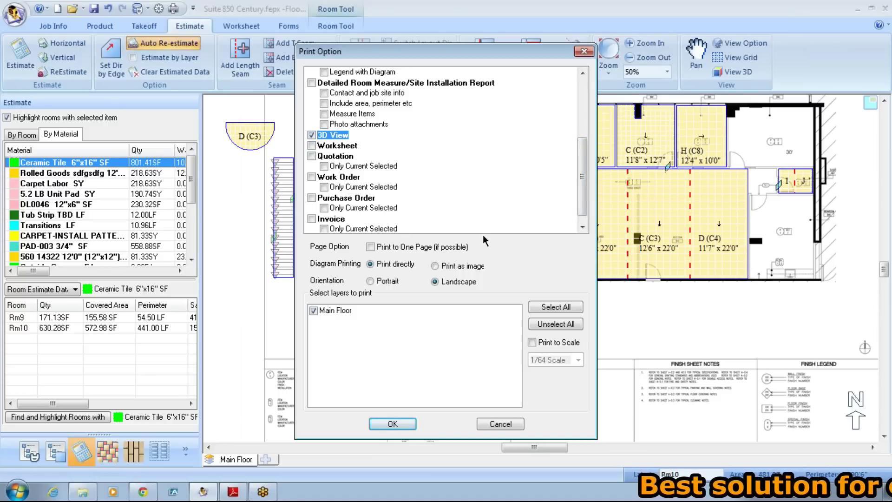
{"action": "left_click", "coordinate": [393, 424]}
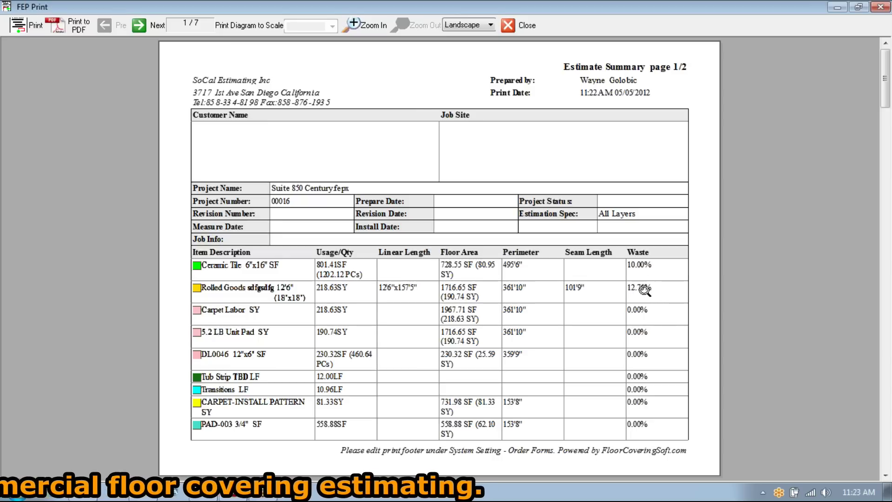
{"action": "left_click", "coordinate": [151, 26]}
{"action": "left_click", "coordinate": [151, 26]}
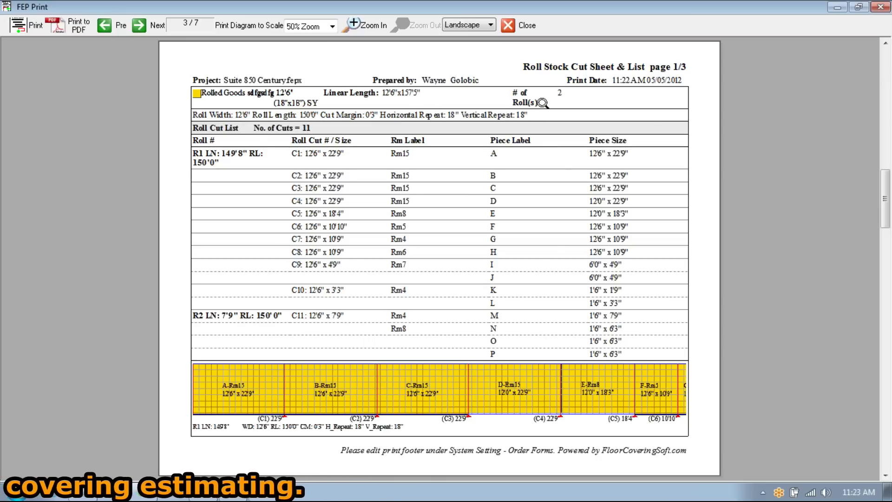
Page through the remaining Roll Stock Cut Sheets to the Floor Plan & Seam Diagram and back to the first cut sheet.
{"action": "left_click", "coordinate": [498, 274]}
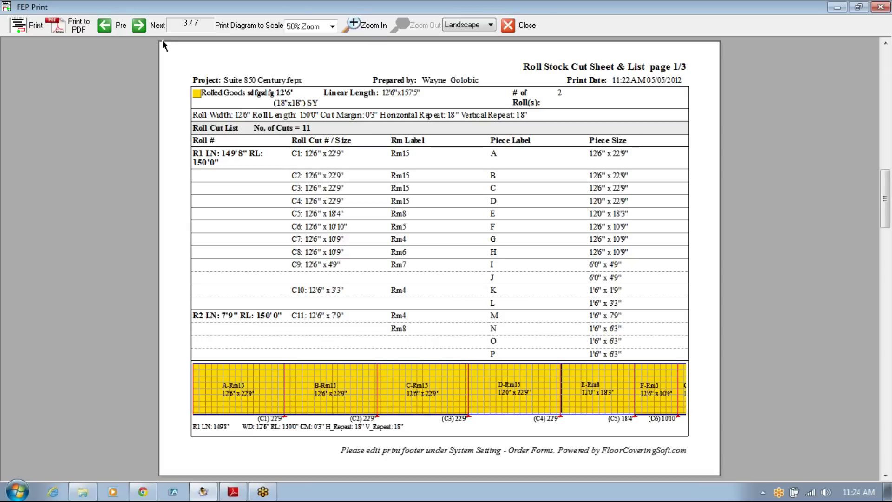
{"action": "left_click", "coordinate": [154, 28]}
{"action": "left_click", "coordinate": [154, 28]}
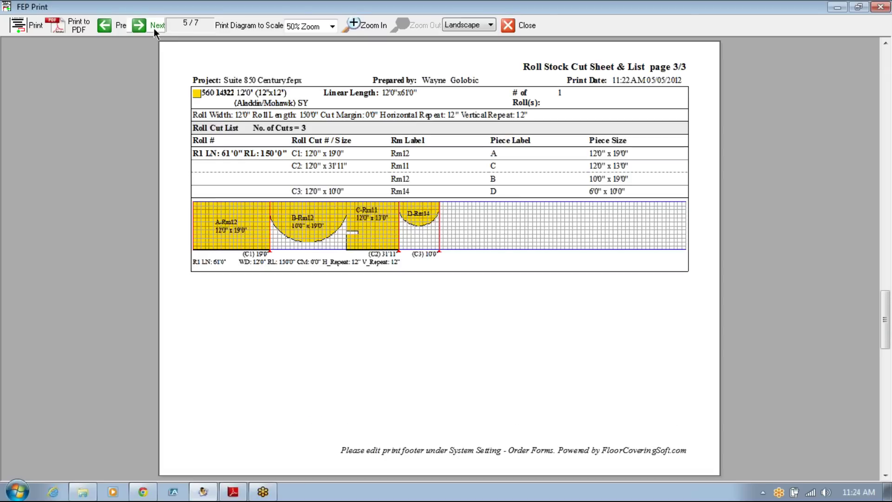
{"action": "left_click", "coordinate": [154, 28]}
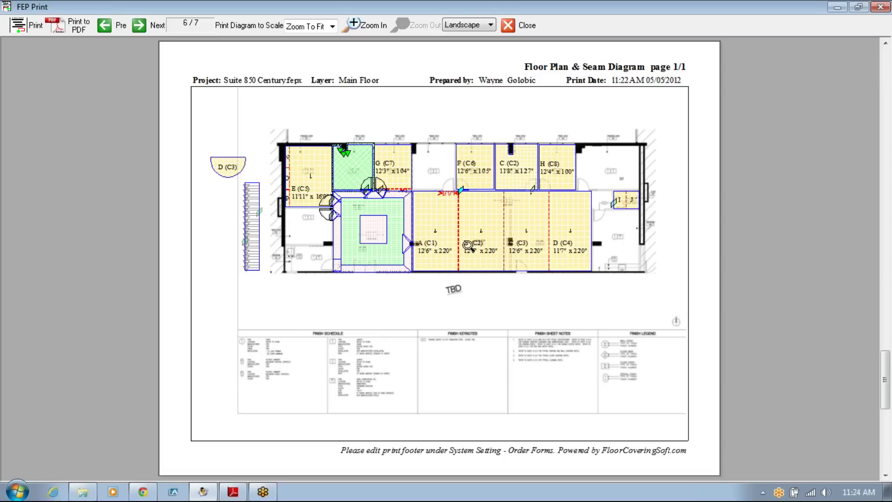
{"action": "left_click", "coordinate": [114, 24]}
{"action": "left_click", "coordinate": [113, 24]}
{"action": "left_click", "coordinate": [114, 24]}
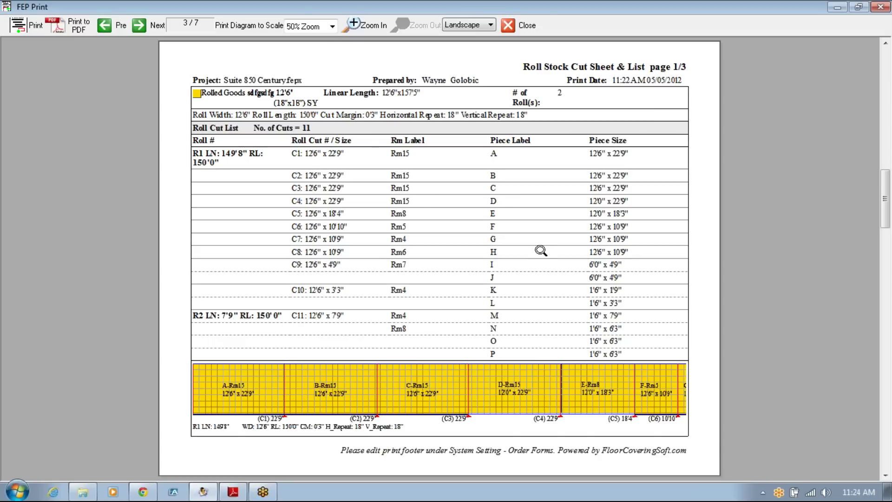
Enlarge the Floor Plan & Seam Diagram page in the preview, look at the printer options, and cancel without printing.
{"action": "left_click", "coordinate": [154, 28]}
{"action": "left_click", "coordinate": [153, 27]}
{"action": "left_click", "coordinate": [154, 27]}
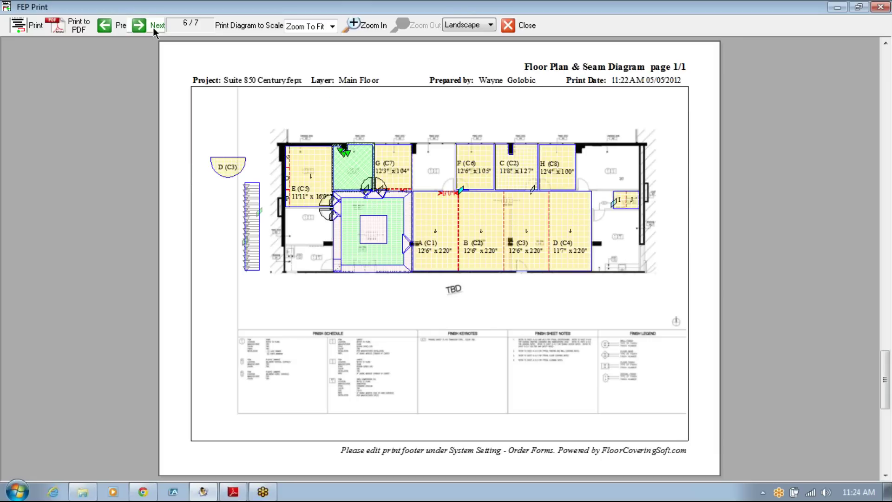
{"action": "left_click", "coordinate": [537, 382]}
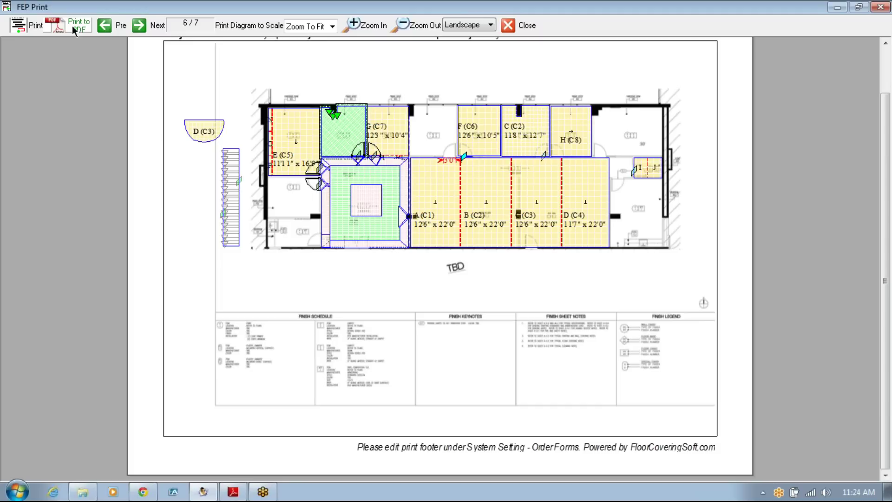
{"action": "left_click", "coordinate": [24, 28]}
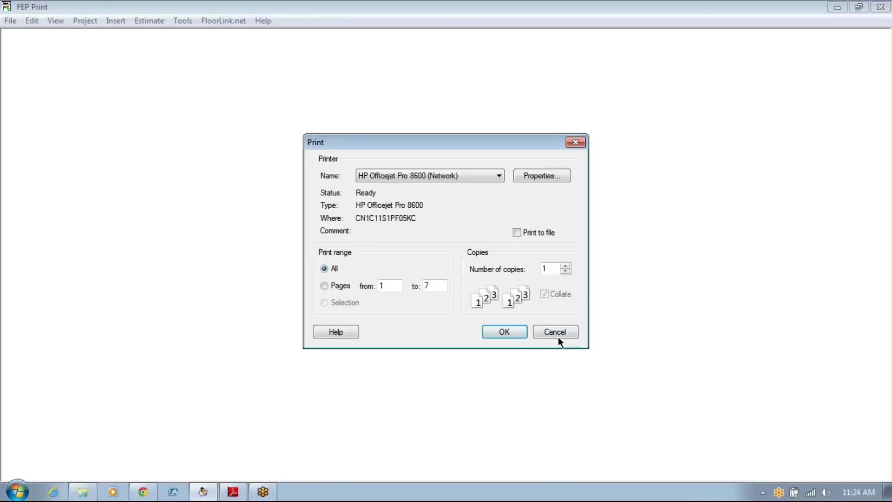
{"action": "left_click", "coordinate": [556, 333]}
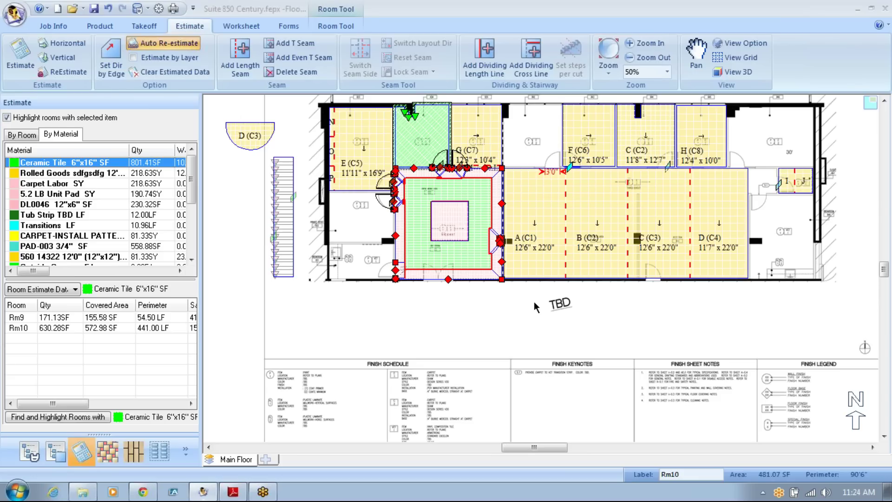
Show the project's job information, preview the Estimate Summary to examine its Customer Name and Job Site boxes, and close the preview.
{"action": "left_click", "coordinate": [65, 28]}
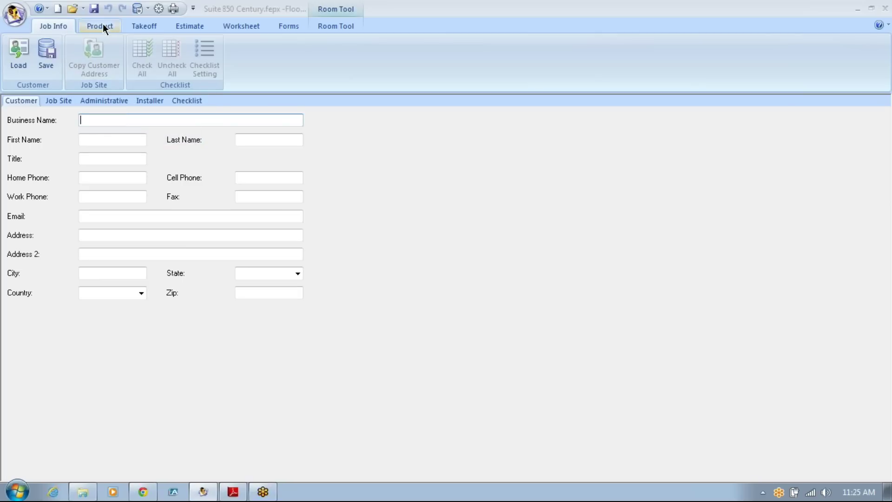
{"action": "left_click", "coordinate": [174, 9]}
{"action": "left_click", "coordinate": [390, 424]}
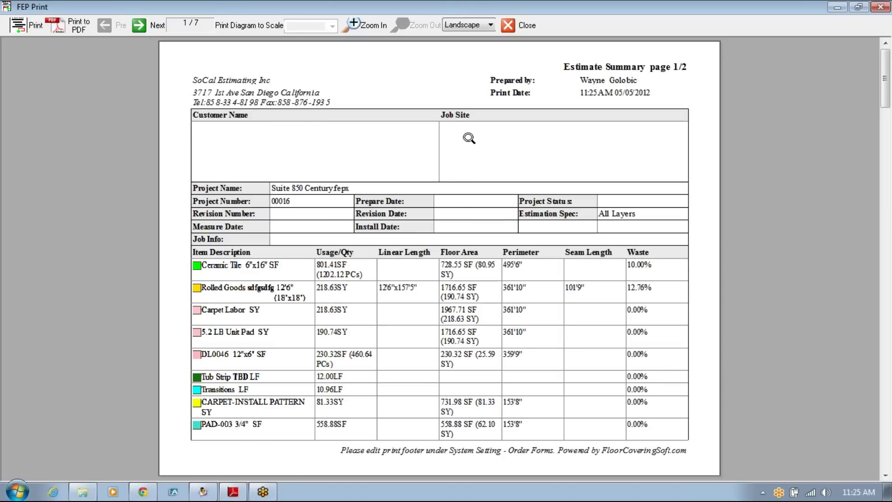
{"action": "left_click", "coordinate": [524, 26]}
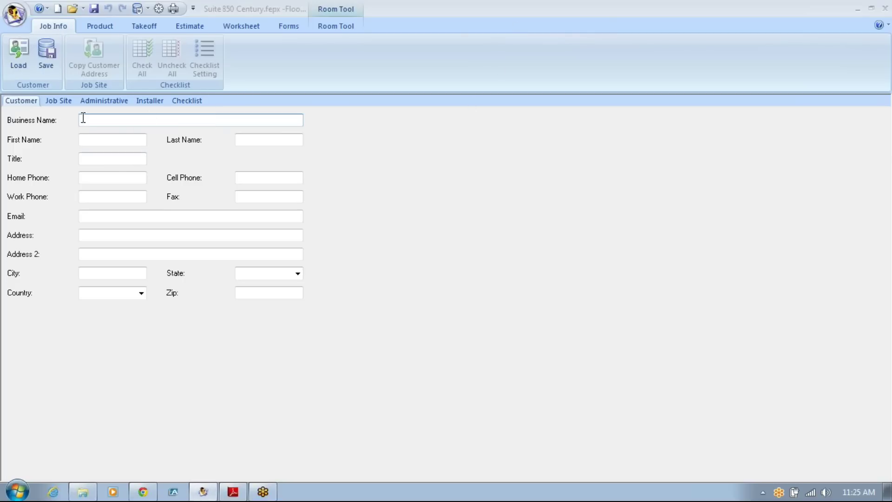
Load the Southland Flooring contact from the customer database into the project's customer details.
{"action": "left_click", "coordinate": [87, 139]}
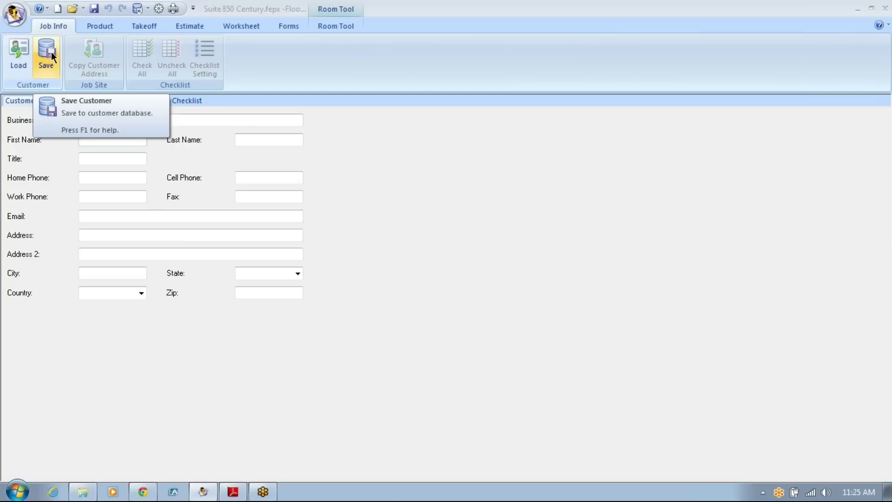
{"action": "left_click", "coordinate": [18, 49]}
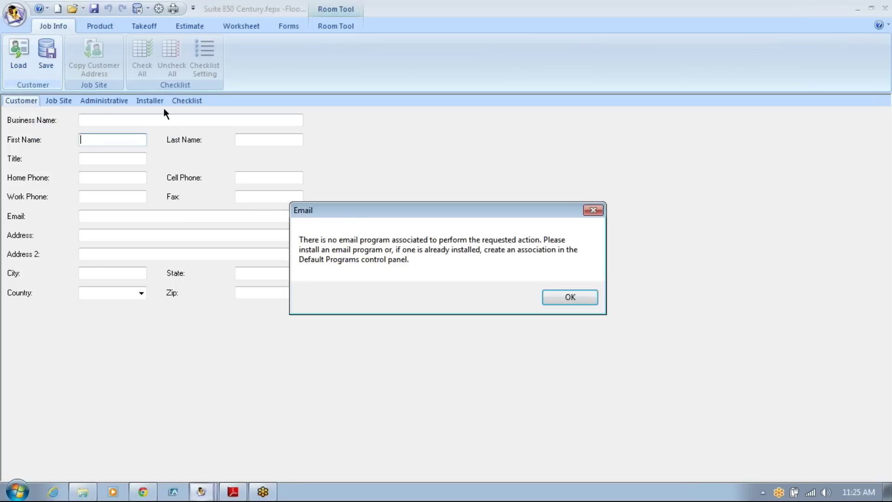
{"action": "left_click", "coordinate": [586, 298]}
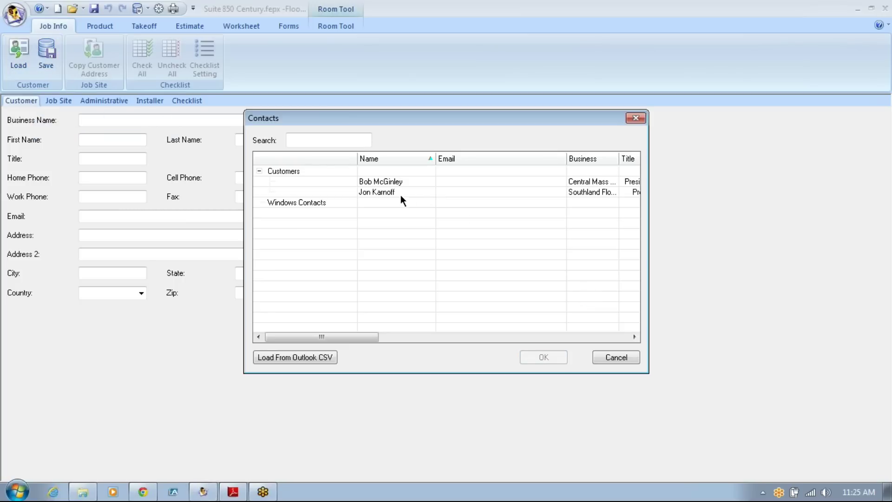
{"action": "left_click", "coordinate": [401, 194]}
{"action": "left_click", "coordinate": [562, 357]}
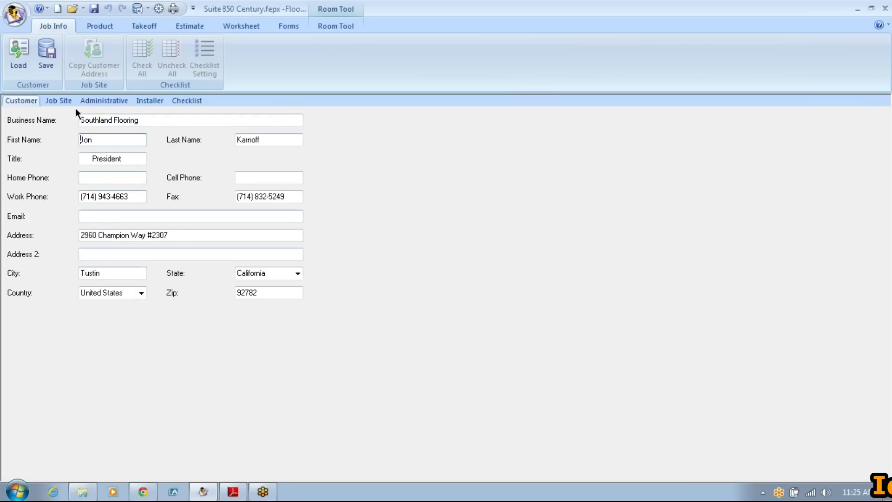
Fill in the job site's name and the contact's first and last name, with "TAKE OFFS PER PLANS" as job info.
{"action": "left_click", "coordinate": [62, 101]}
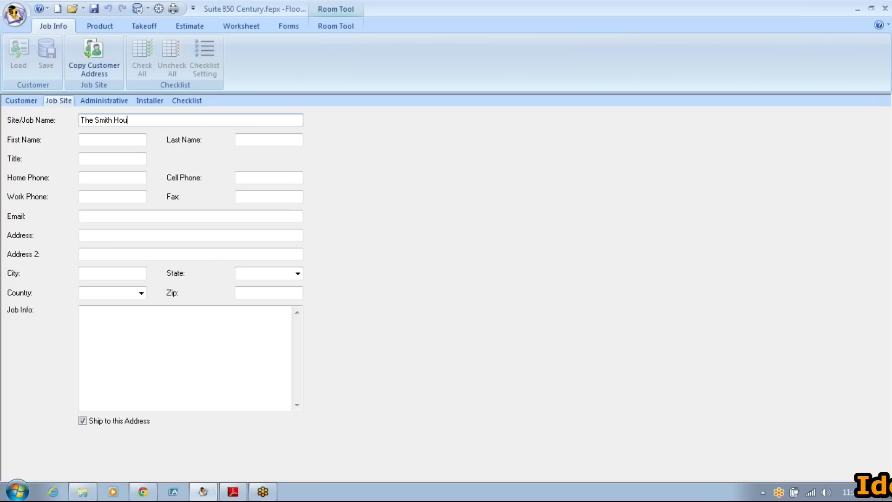
{"action": "left_click", "coordinate": [112, 139]}
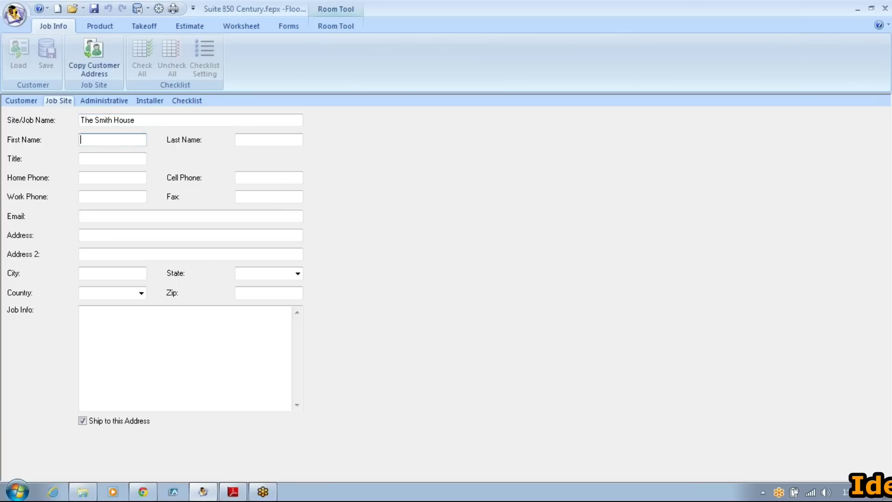
{"action": "left_click", "coordinate": [237, 140]}
{"action": "type", "text": "Smith"}
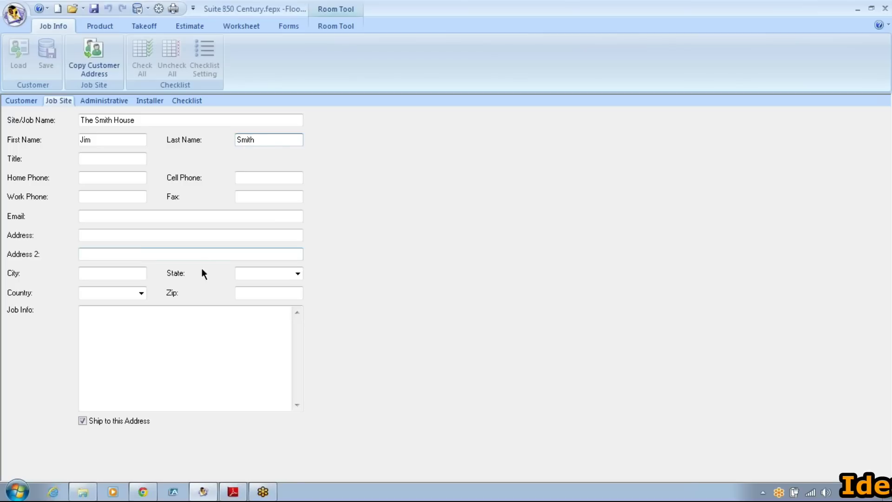
{"action": "left_click", "coordinate": [93, 219]}
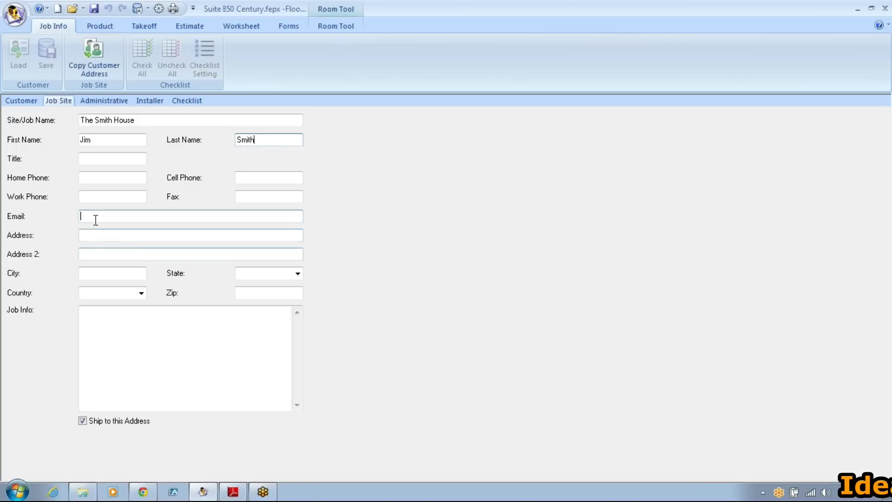
{"action": "left_click", "coordinate": [100, 319]}
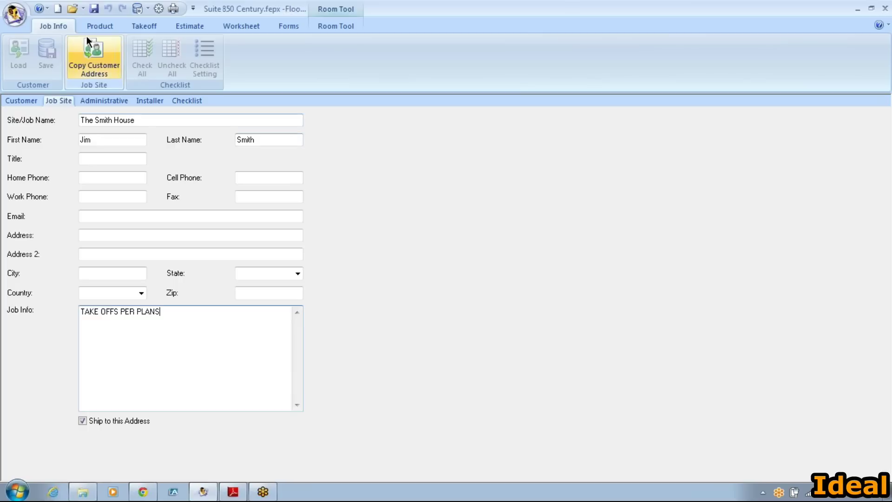
Preview the Estimate Summary to check the filled-in customer, job site and job info, and close it.
{"action": "left_click", "coordinate": [173, 10]}
{"action": "left_click", "coordinate": [382, 424]}
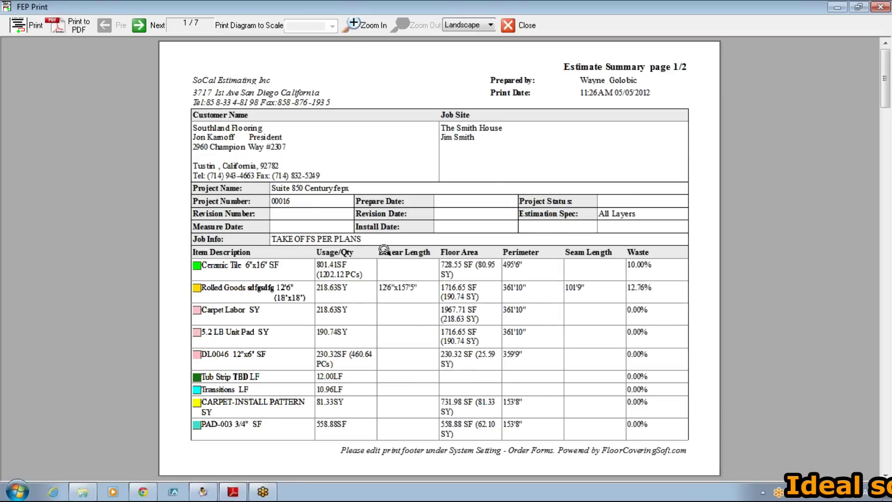
{"action": "left_click", "coordinate": [506, 27]}
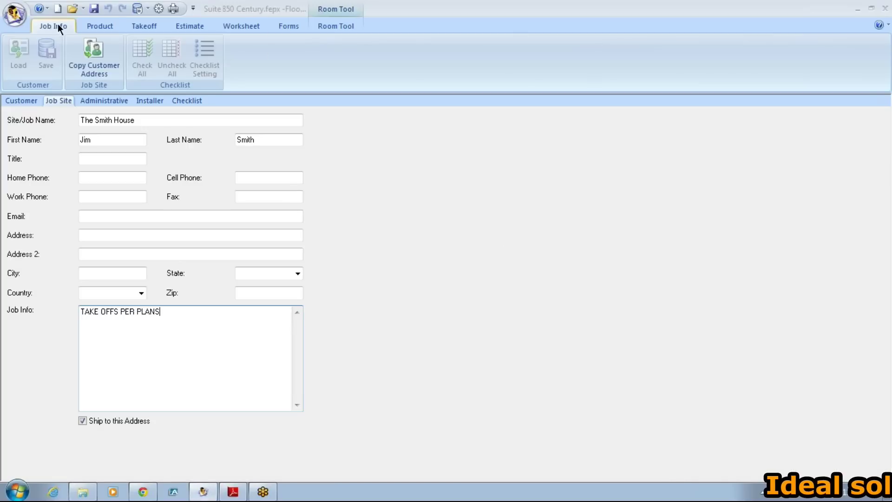
Divide room Rm15's floor from the entrance door's left jamb straight up, finishing with an angled leg about 5'10" long to the upper doorway.
{"action": "left_click", "coordinate": [145, 25]}
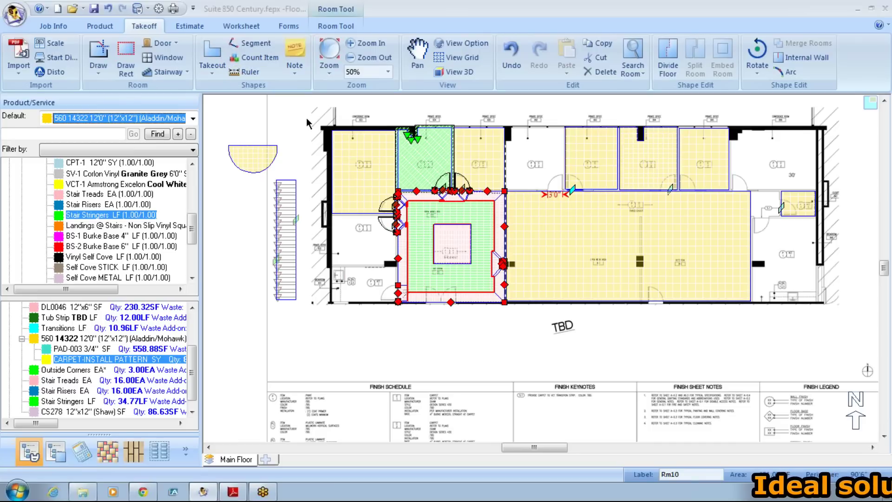
{"action": "scroll", "coordinate": [612, 225], "scroll_direction": "up", "scroll_amount": 4}
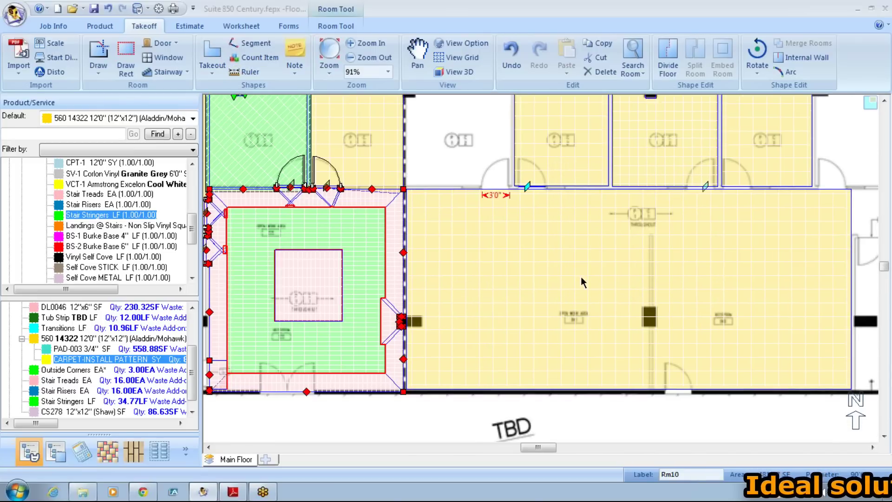
{"action": "left_click", "coordinate": [541, 294]}
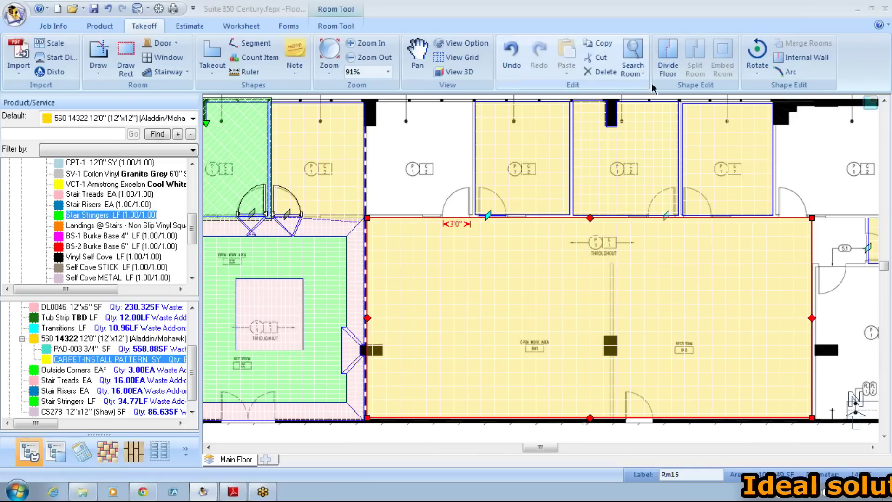
{"action": "left_click", "coordinate": [671, 51]}
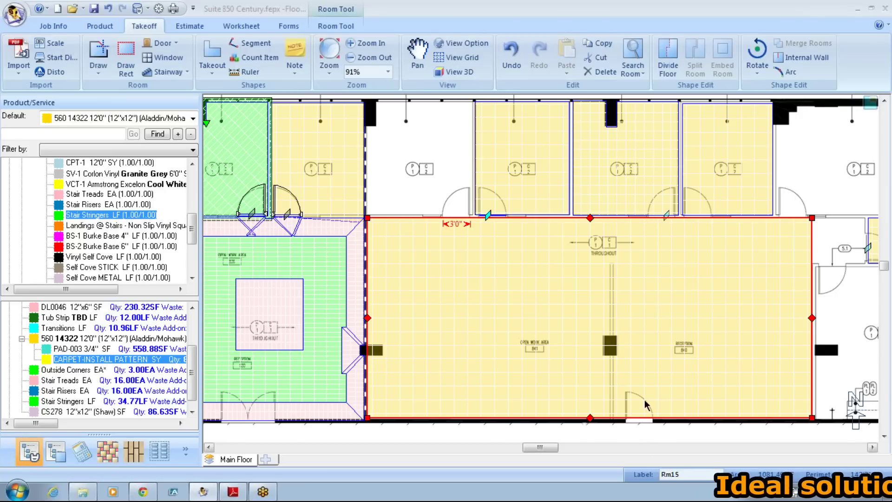
{"action": "left_click", "coordinate": [675, 55]}
{"action": "left_click", "coordinate": [625, 418]}
{"action": "left_click", "coordinate": [624, 263]}
{"action": "left_click", "coordinate": [650, 219]}
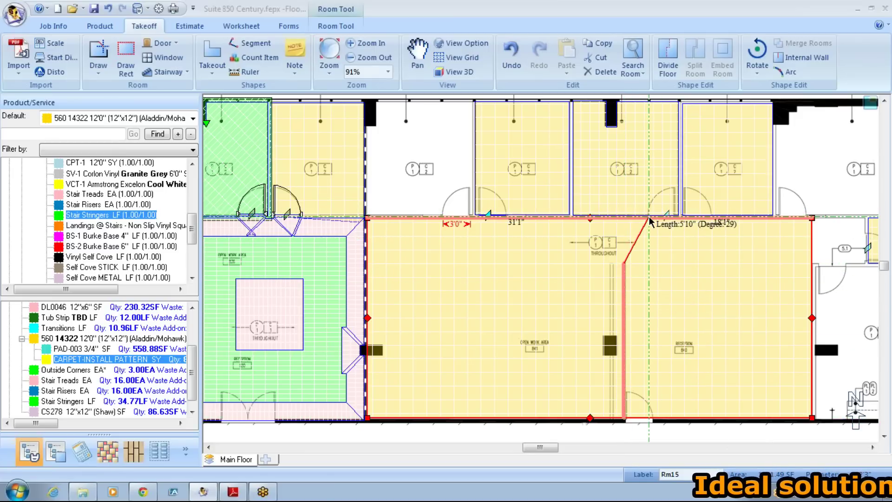
Divide Rm15's floor along the walkway's other side, from the upper doorway by an about 5'9" angled leg to the entrance's right jamb, and select the strip.
{"action": "left_click", "coordinate": [675, 219]}
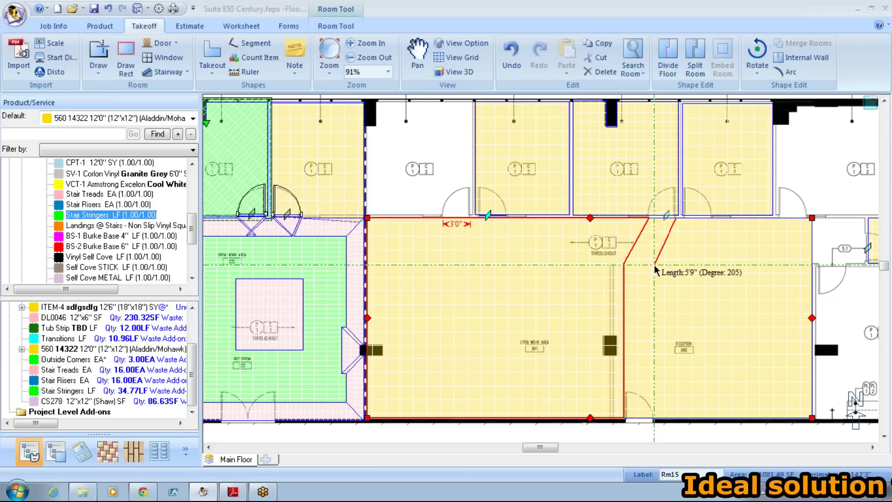
{"action": "left_click", "coordinate": [653, 267]}
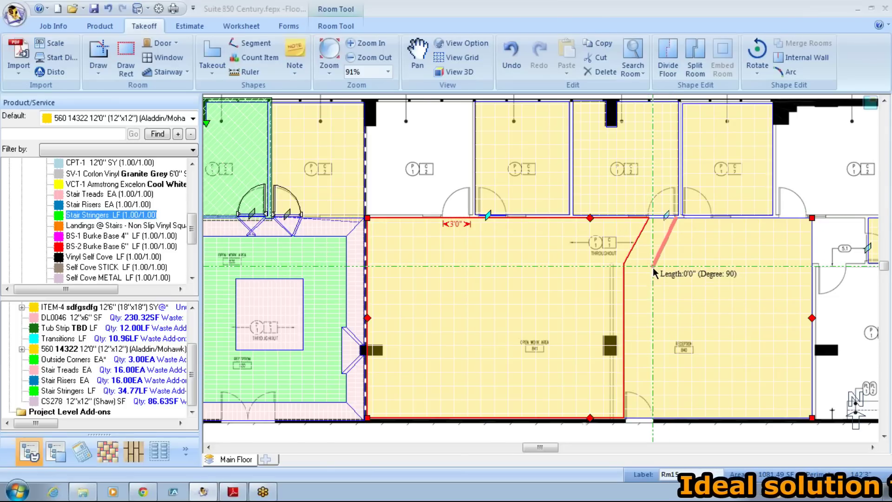
{"action": "left_click", "coordinate": [654, 419]}
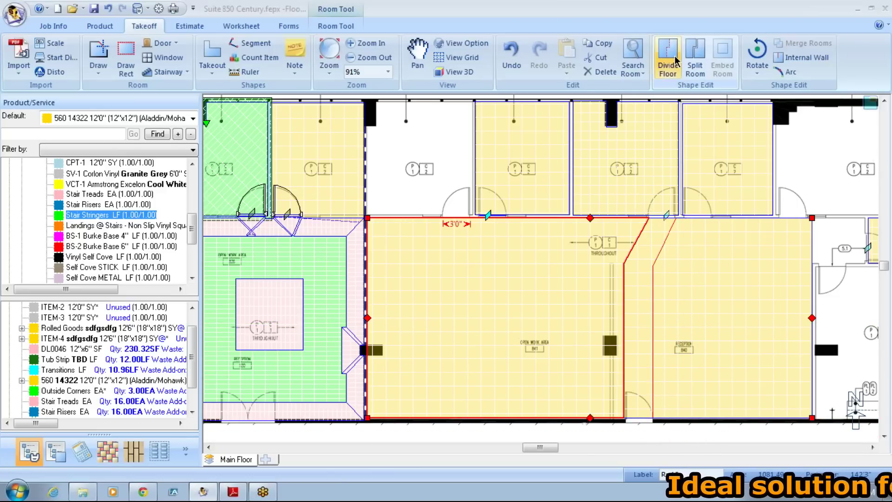
{"action": "left_click", "coordinate": [697, 266]}
{"action": "left_click", "coordinate": [599, 284]}
{"action": "left_click", "coordinate": [640, 289]}
{"action": "left_click", "coordinate": [725, 295]}
{"action": "left_click", "coordinate": [649, 298]}
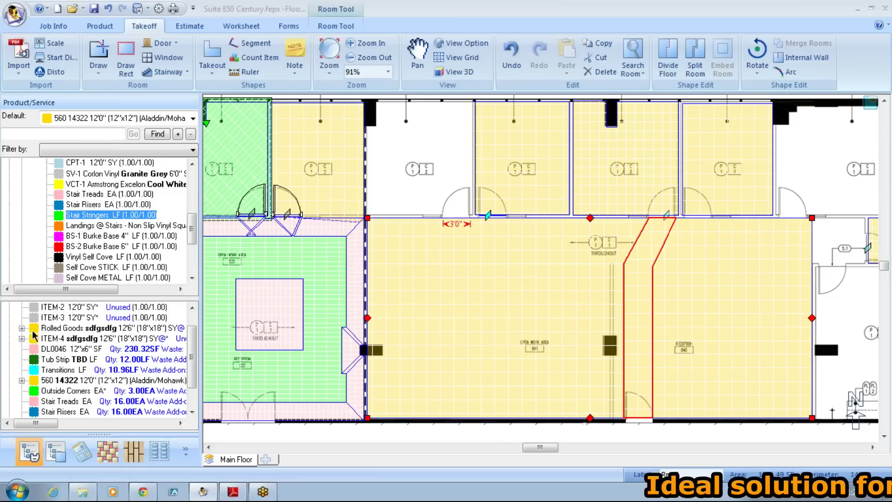
Assign the unfinished solid wood SW108 7.5" (Shaw Hardwoods) to the walkway strip in Rm15 and deselect the room.
{"action": "scroll", "coordinate": [193, 229], "scroll_direction": "up", "scroll_amount": 1}
{"action": "scroll", "coordinate": [193, 229], "scroll_direction": "up", "scroll_amount": 10}
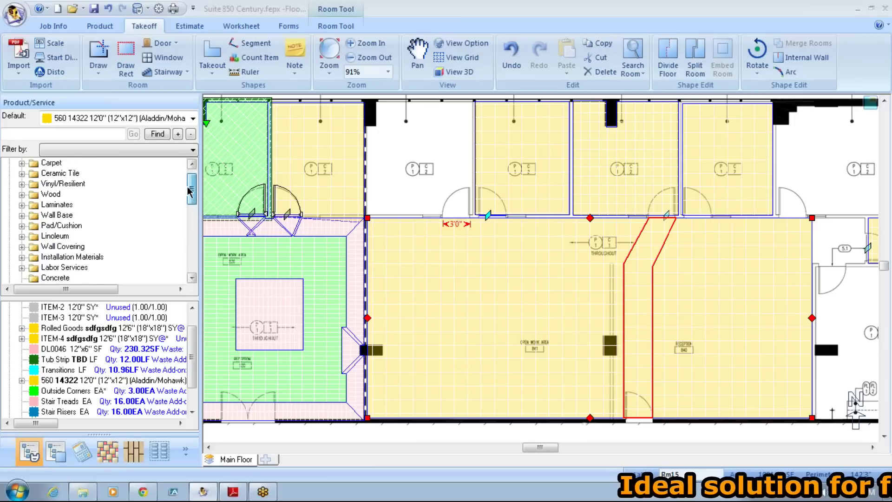
{"action": "left_click", "coordinate": [22, 205]}
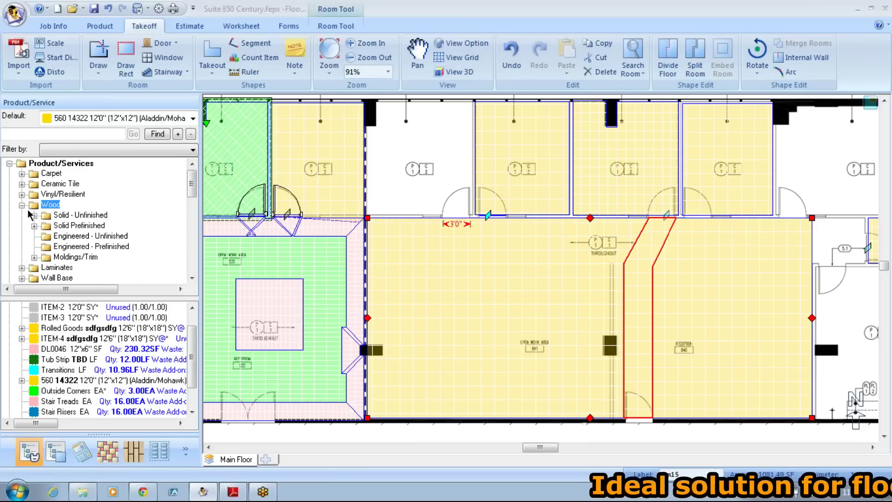
{"action": "left_click", "coordinate": [34, 216]}
{"action": "left_click_drag", "start_coordinate": [68, 225], "coordinate": [647, 308]}
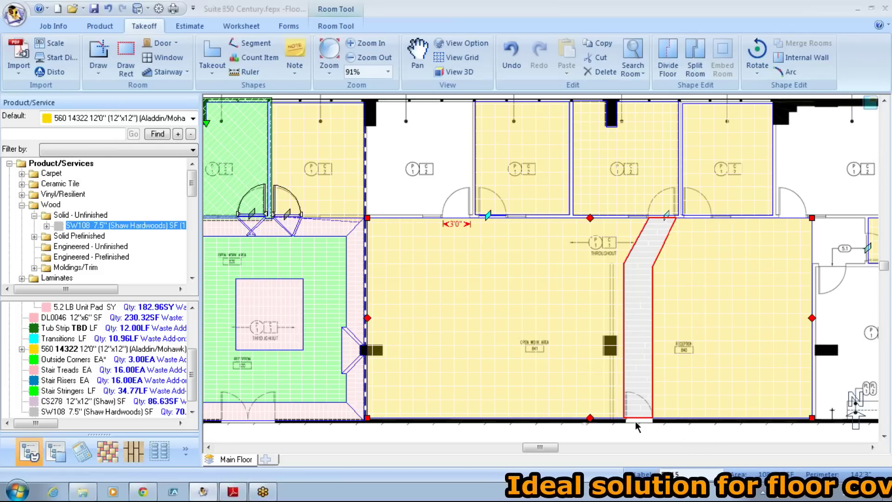
{"action": "left_click", "coordinate": [646, 436]}
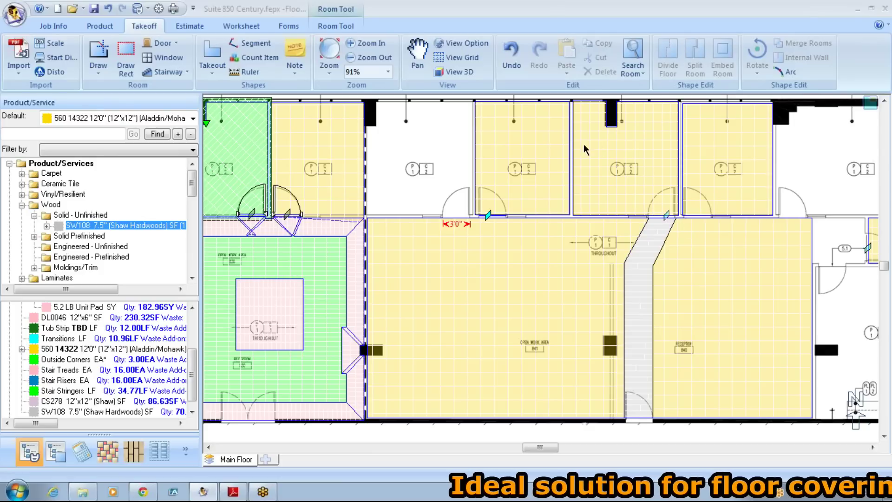
{"action": "left_click", "coordinate": [636, 126]}
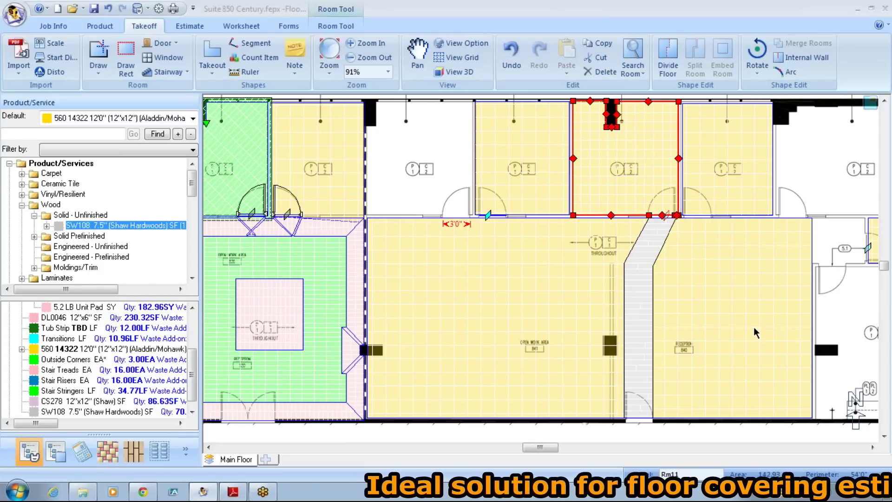
{"action": "scroll", "coordinate": [502, 378], "scroll_direction": "down", "scroll_amount": 1}
{"action": "scroll", "coordinate": [502, 378], "scroll_direction": "down", "scroll_amount": 2}
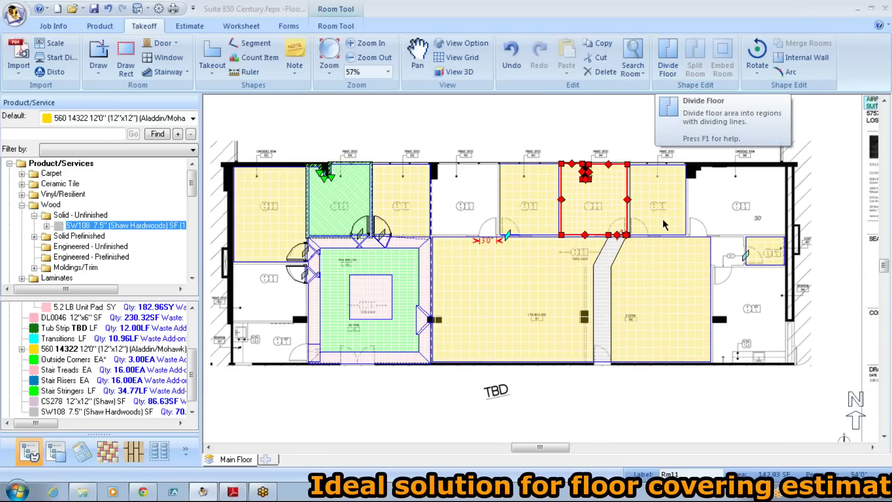
{"action": "left_click_drag", "start_coordinate": [686, 375], "coordinate": [681, 373]}
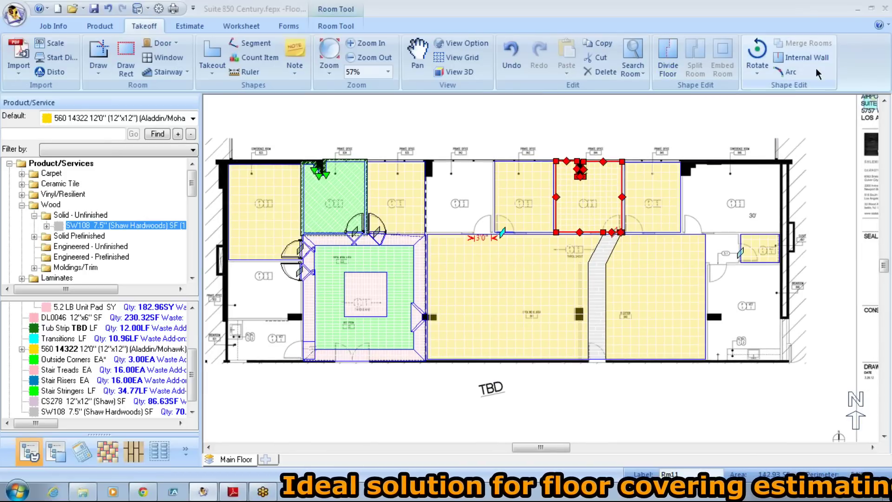
Draw an internal wall in Rm15's open work area, running straight up into the room from its lower wall.
{"action": "scroll", "coordinate": [752, 355], "scroll_direction": "up", "scroll_amount": 3}
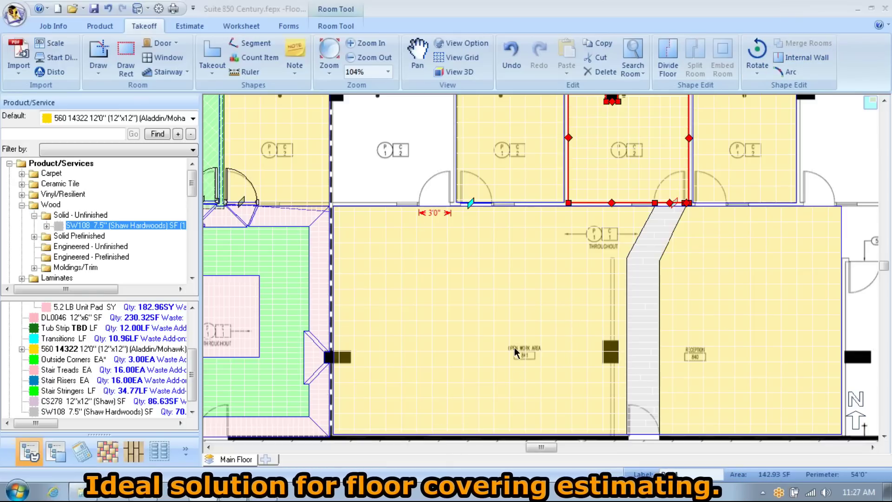
{"action": "left_click", "coordinate": [798, 202]}
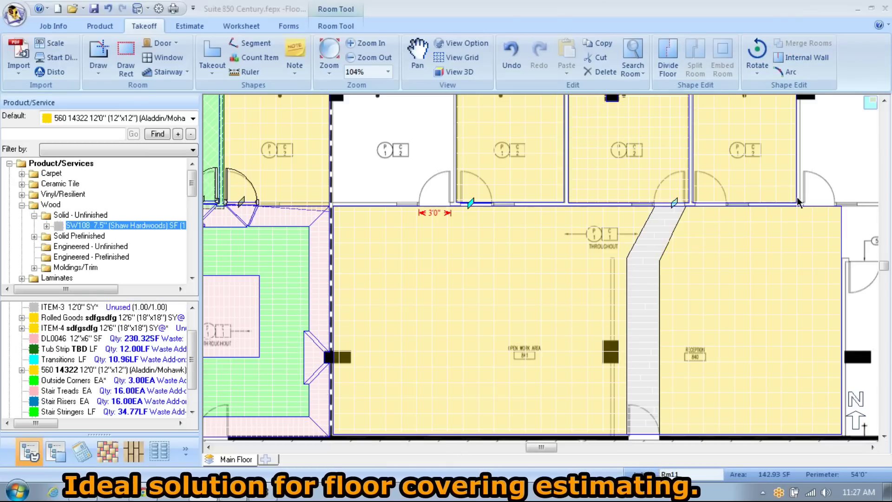
{"action": "left_click", "coordinate": [533, 302]}
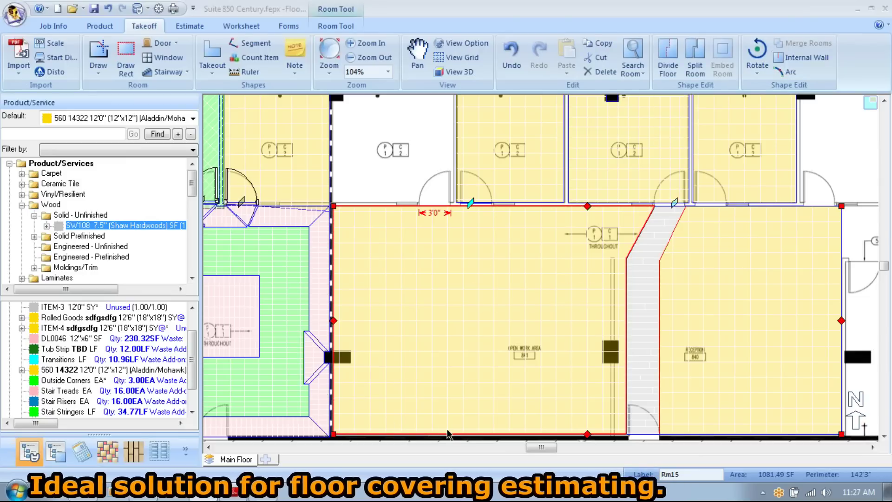
{"action": "left_click", "coordinate": [479, 435]}
{"action": "left_click", "coordinate": [479, 348]}
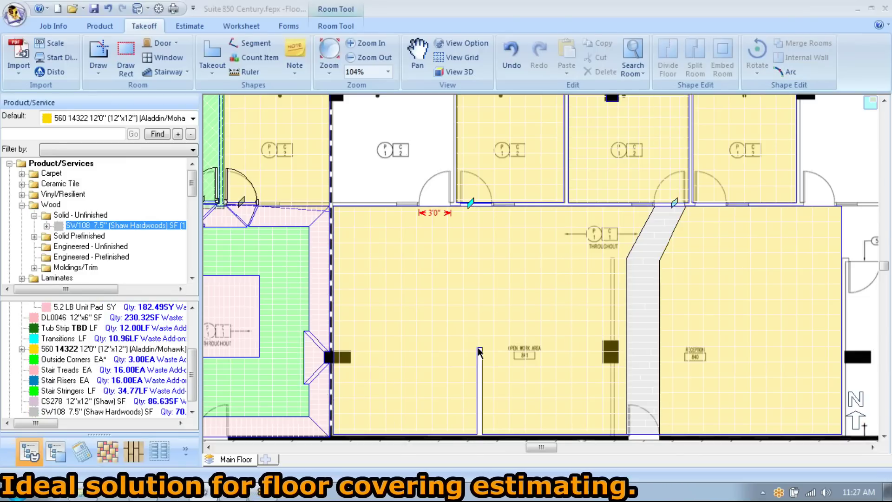
{"action": "right_click", "coordinate": [492, 443]}
{"action": "left_click", "coordinate": [492, 443]}
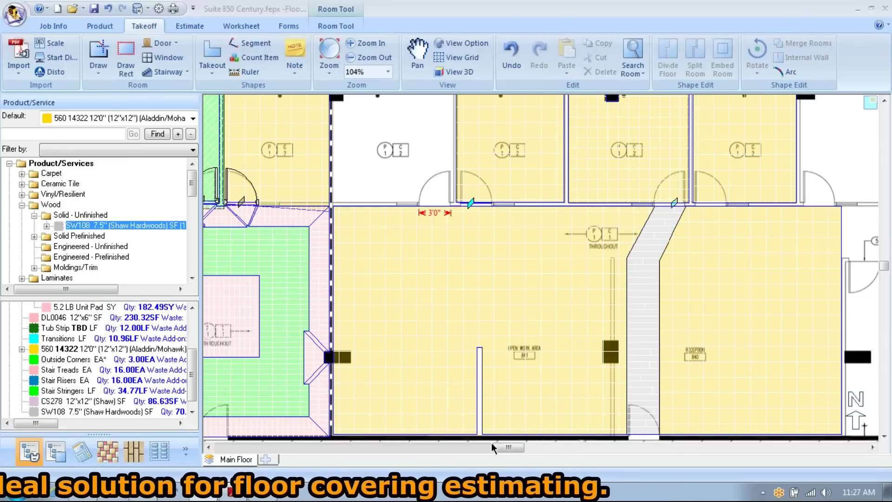
Apply the BS-1 Burke Base 4" to all walls of Rm15, including the internal wall, and dismiss the save reminder without saving.
{"action": "scroll", "coordinate": [472, 345], "scroll_direction": "right", "scroll_amount": 10}
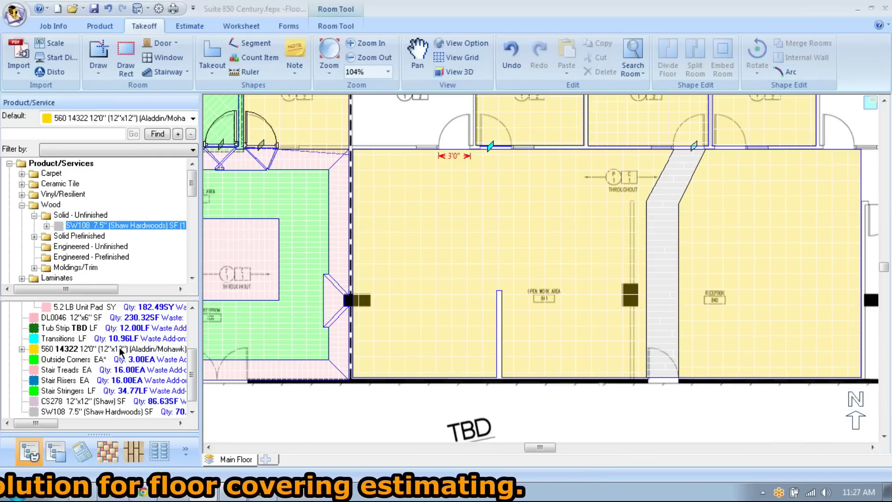
{"action": "left_click_drag", "start_coordinate": [190, 374], "coordinate": [186, 338]}
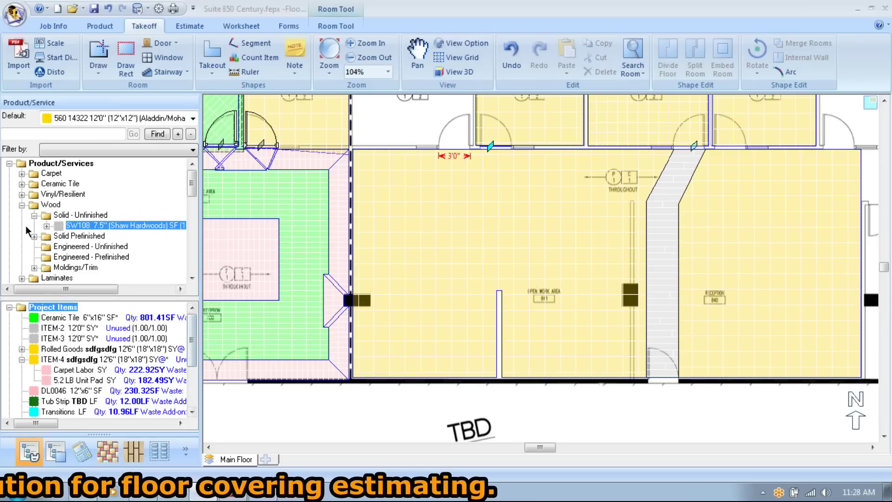
{"action": "left_click_drag", "start_coordinate": [190, 182], "coordinate": [190, 234]}
{"action": "left_click", "coordinate": [74, 225]}
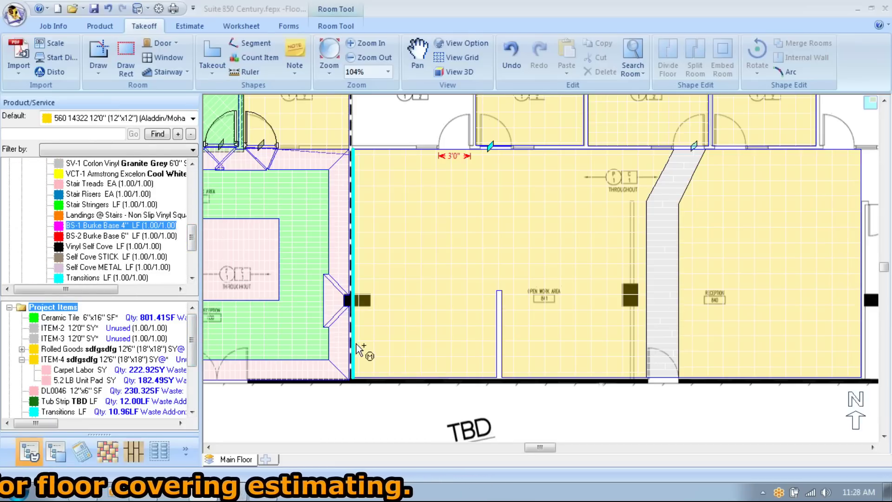
{"action": "left_click", "coordinate": [478, 333]}
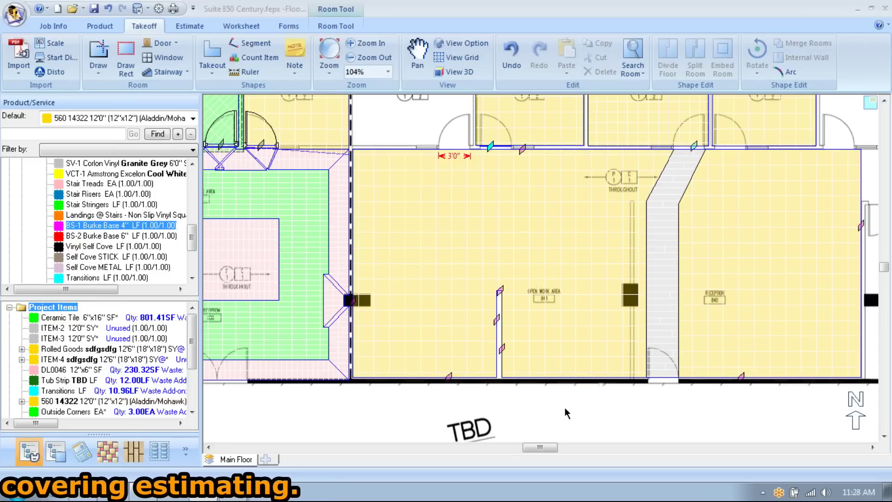
{"action": "scroll", "coordinate": [564, 401], "scroll_direction": "down", "scroll_amount": 3}
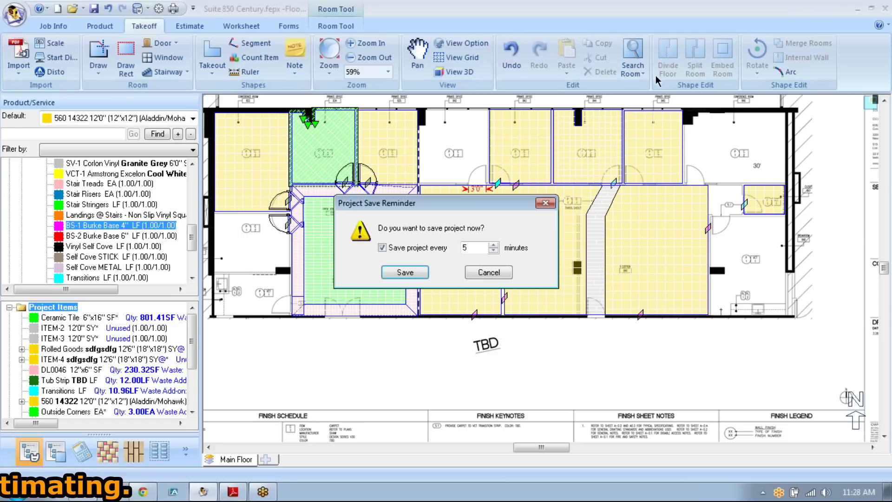
{"action": "left_click", "coordinate": [494, 272]}
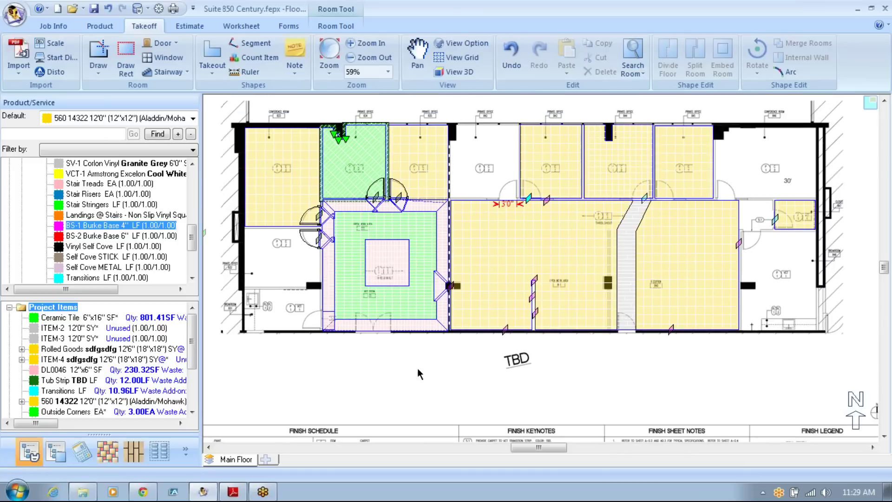
Open the project's estimate and switch Auto Re-estimate off and back on.
{"action": "left_click_drag", "start_coordinate": [493, 160], "coordinate": [502, 181]}
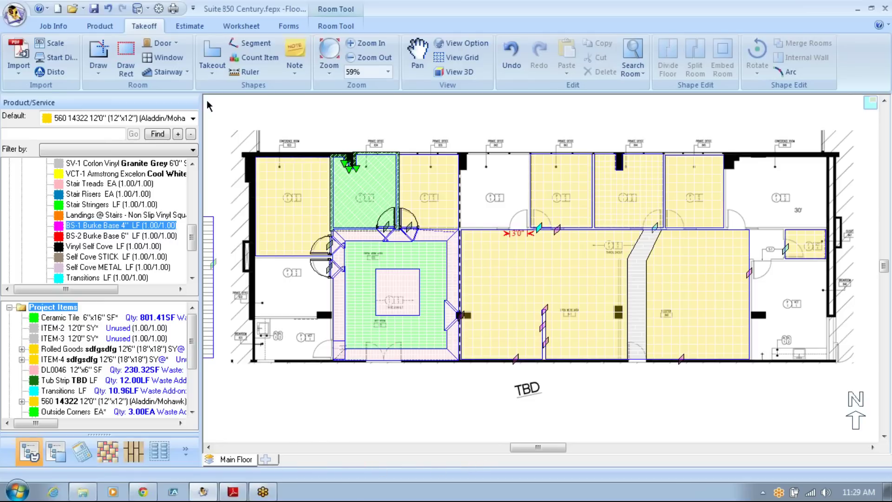
{"action": "left_click", "coordinate": [191, 25]}
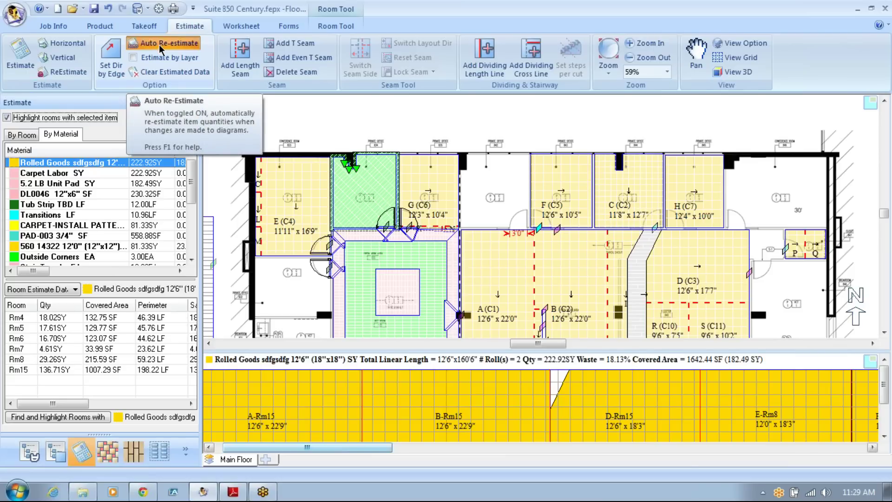
{"action": "left_click_drag", "start_coordinate": [426, 129], "coordinate": [432, 102]}
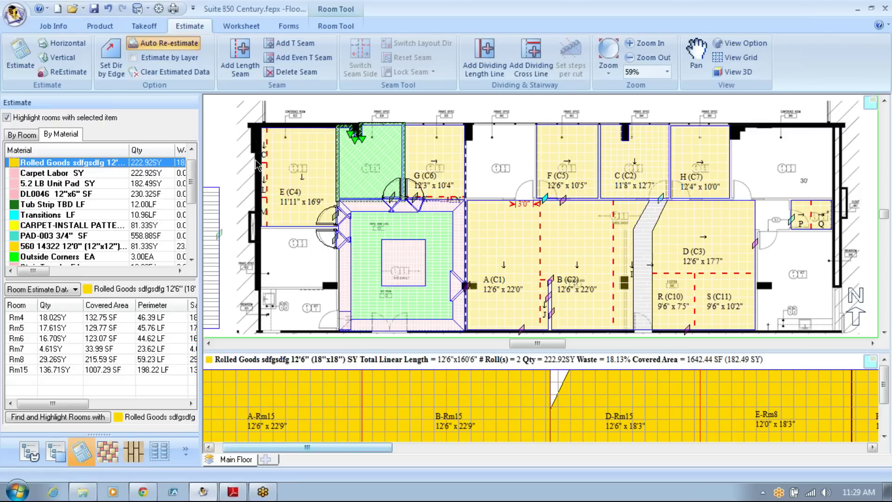
{"action": "left_click_drag", "start_coordinate": [256, 160], "coordinate": [235, 144]}
{"action": "left_click", "coordinate": [164, 43]}
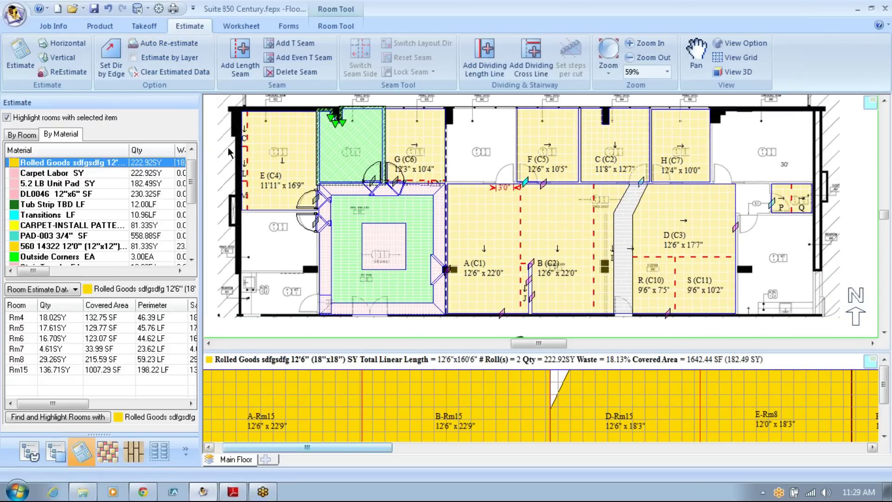
{"action": "left_click_drag", "start_coordinate": [228, 147], "coordinate": [222, 143]}
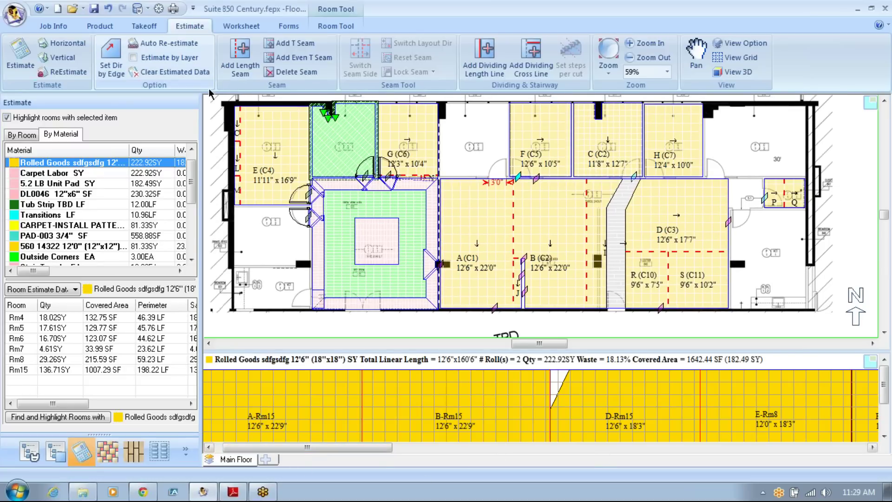
{"action": "left_click", "coordinate": [165, 43]}
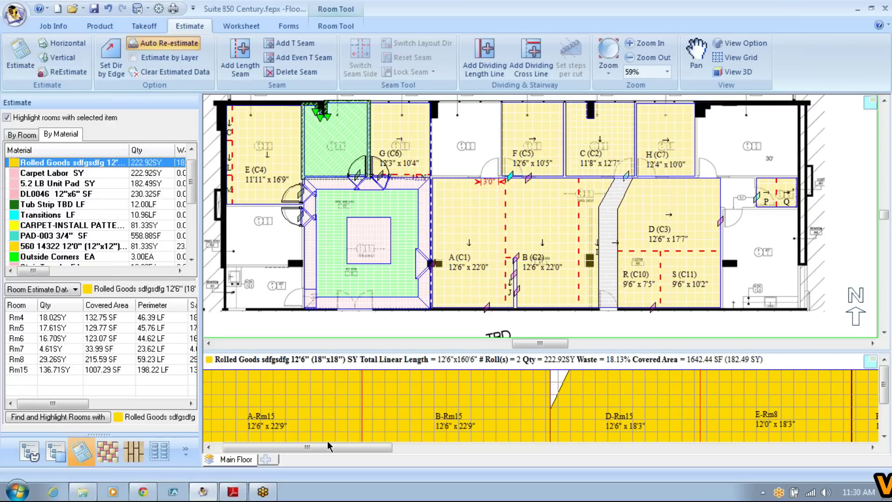
{"action": "right_click", "coordinate": [238, 462]}
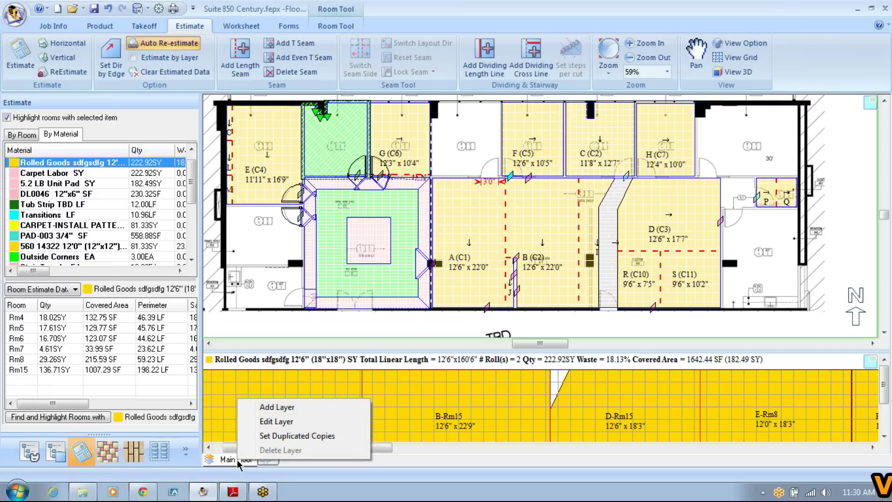
{"action": "key", "text": "Escape"}
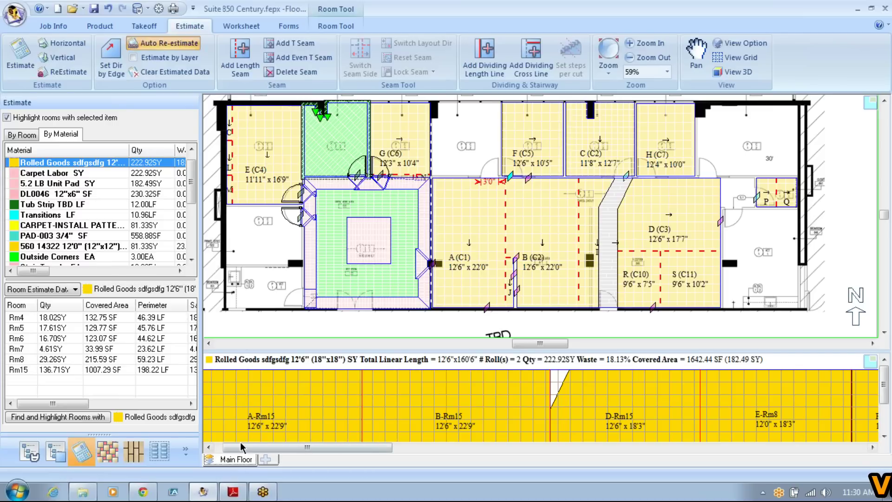
{"action": "left_click_drag", "start_coordinate": [268, 328], "coordinate": [264, 327]}
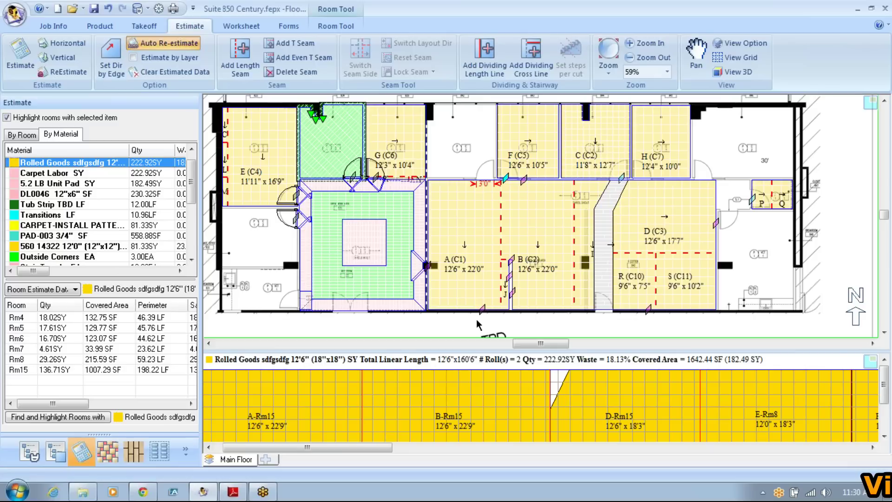
Return to the takeoff and view the settings for a new layer, closing them without adding one.
{"action": "left_click", "coordinate": [142, 27]}
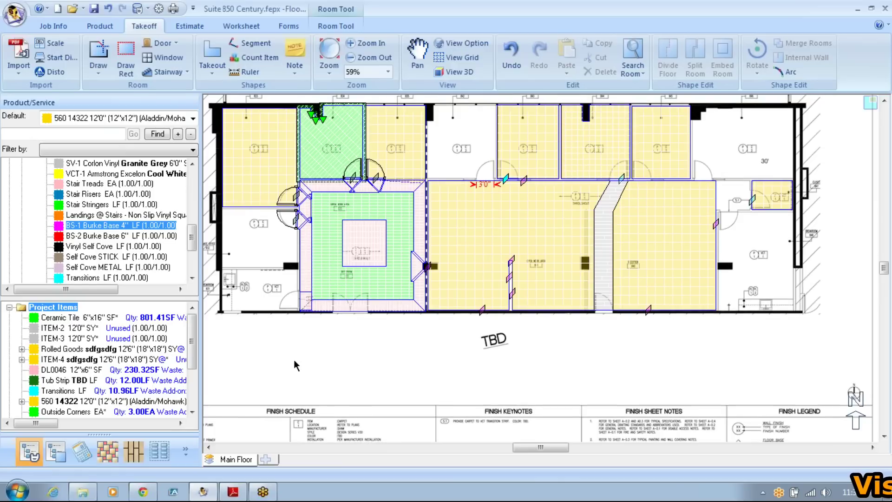
{"action": "scroll", "coordinate": [294, 360], "scroll_direction": "up", "scroll_amount": 1}
{"action": "right_click", "coordinate": [243, 462]}
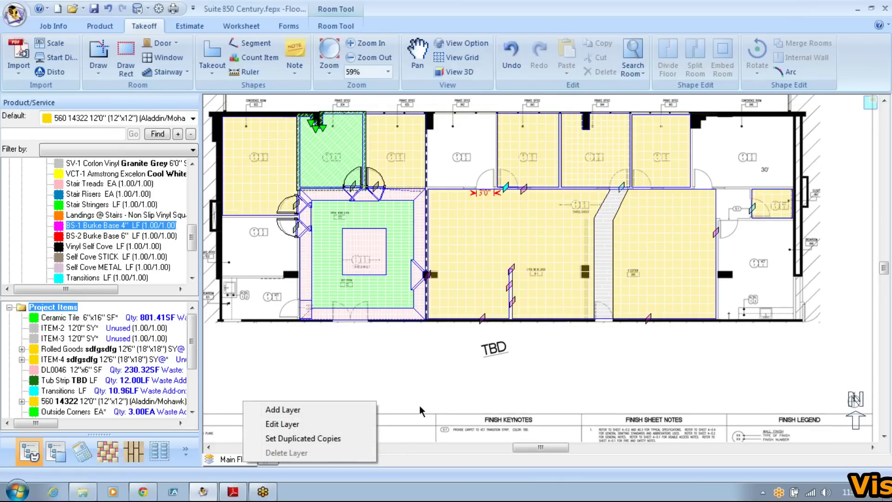
{"action": "left_click", "coordinate": [422, 386]}
{"action": "left_click", "coordinate": [265, 459]}
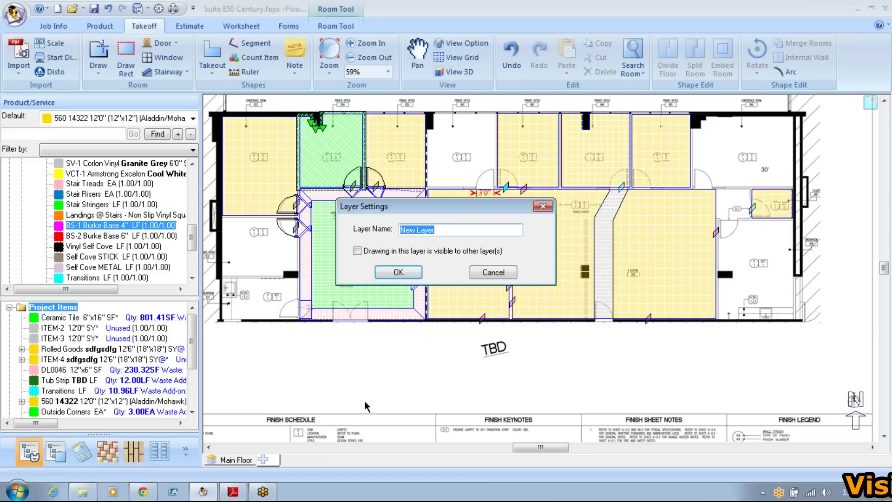
{"action": "left_click", "coordinate": [503, 273]}
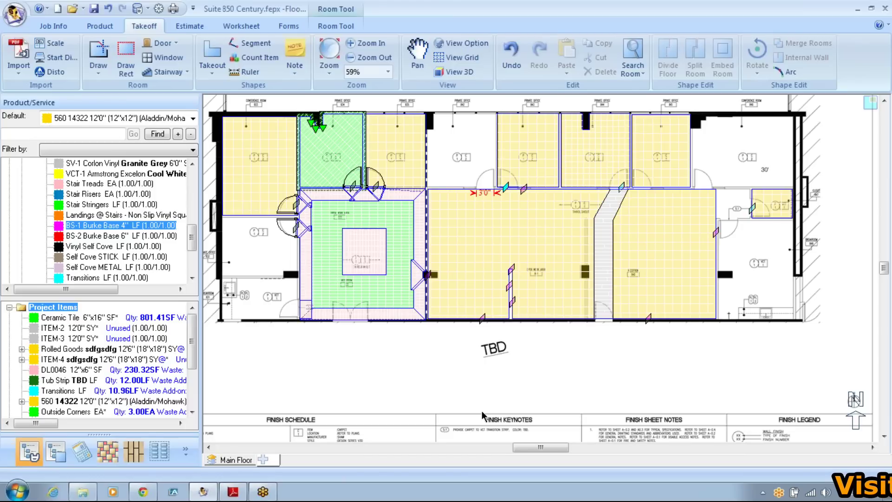
{"action": "right_click", "coordinate": [392, 339]}
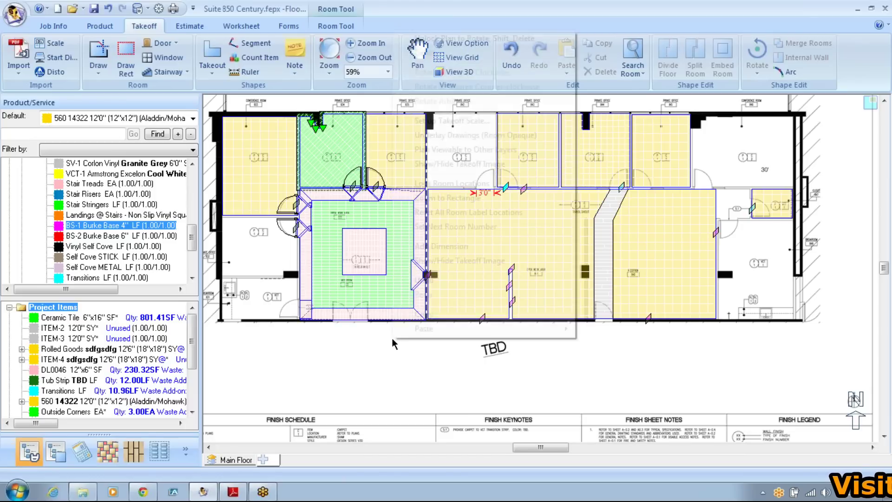
{"action": "left_click", "coordinate": [435, 356]}
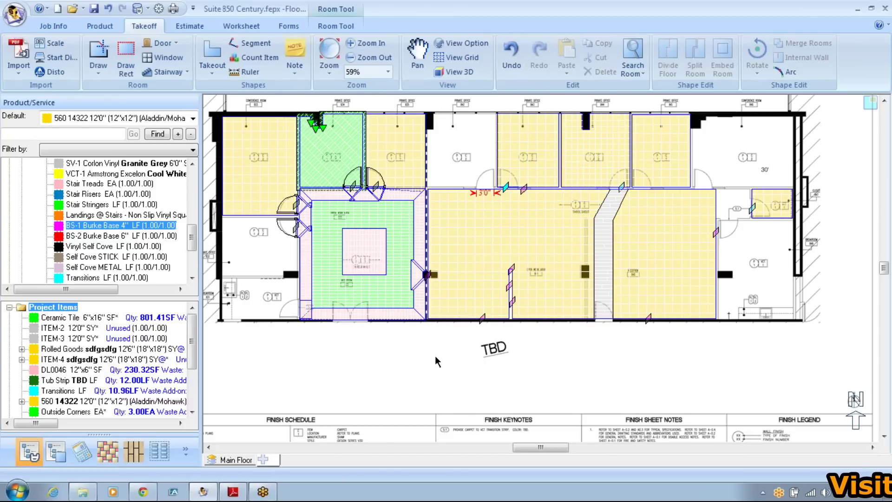
{"action": "left_click_drag", "start_coordinate": [446, 365], "coordinate": [454, 374]}
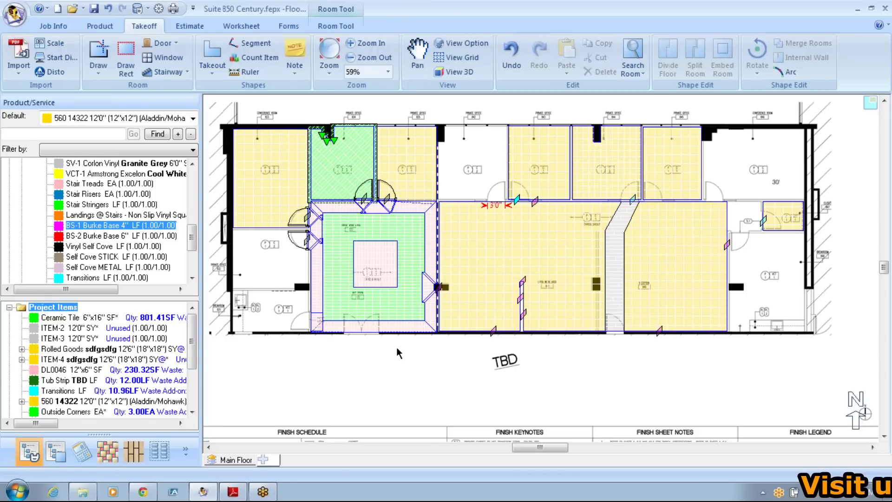
Rename the Main Floor layer as 1st Floor.
{"action": "left_click", "coordinate": [237, 460]}
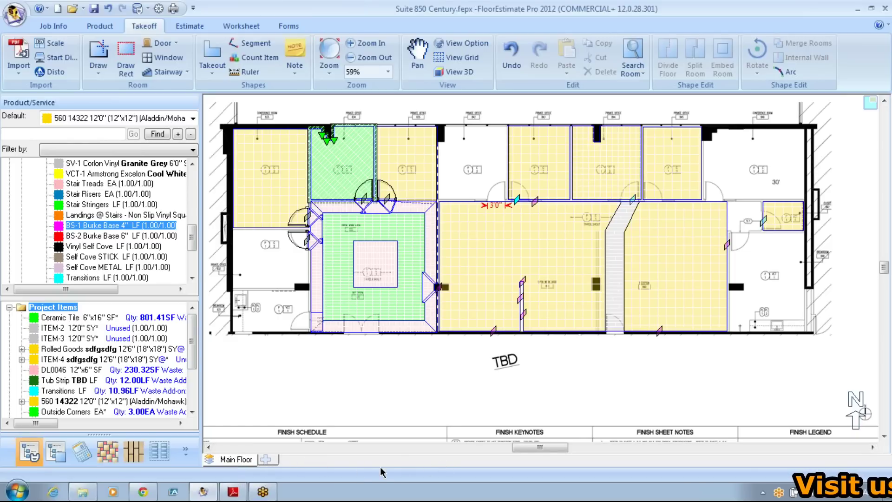
{"action": "right_click", "coordinate": [250, 464]}
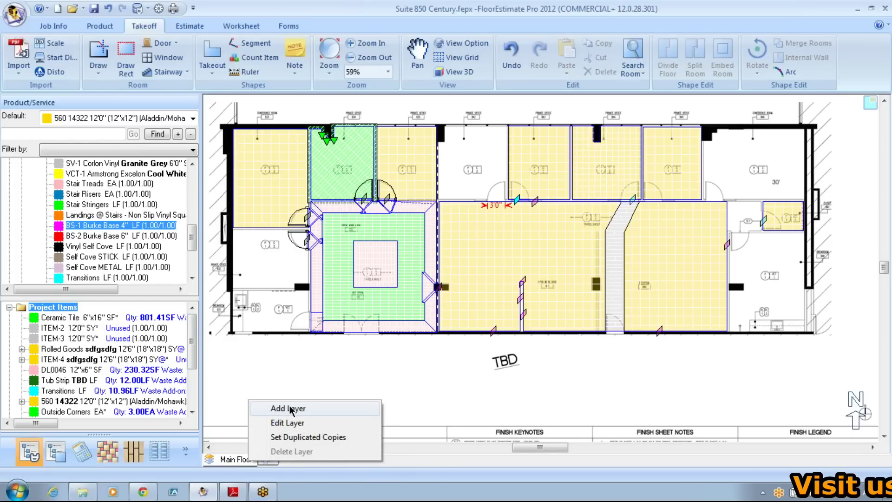
{"action": "left_click", "coordinate": [318, 422]}
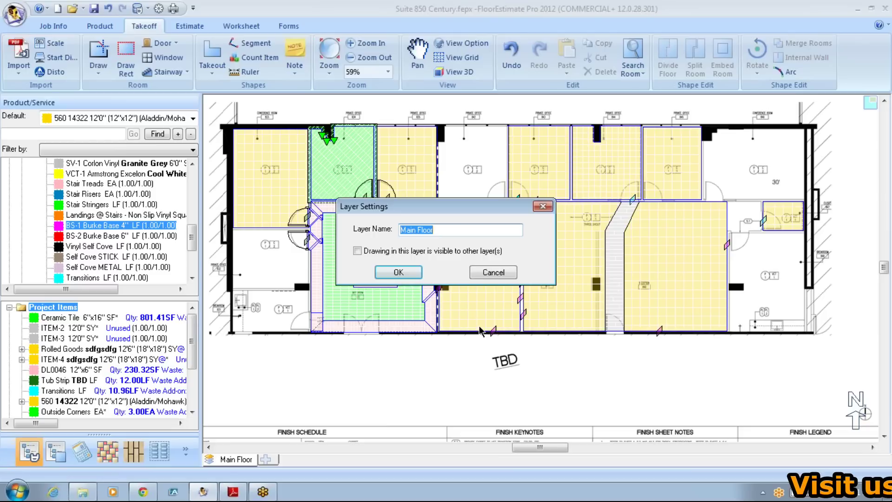
{"action": "type", "text": "1st"}
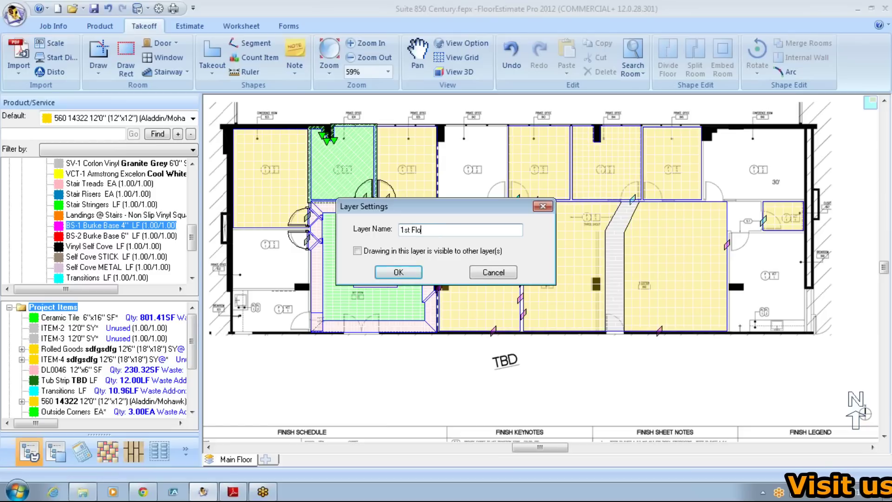
{"action": "left_click", "coordinate": [404, 279]}
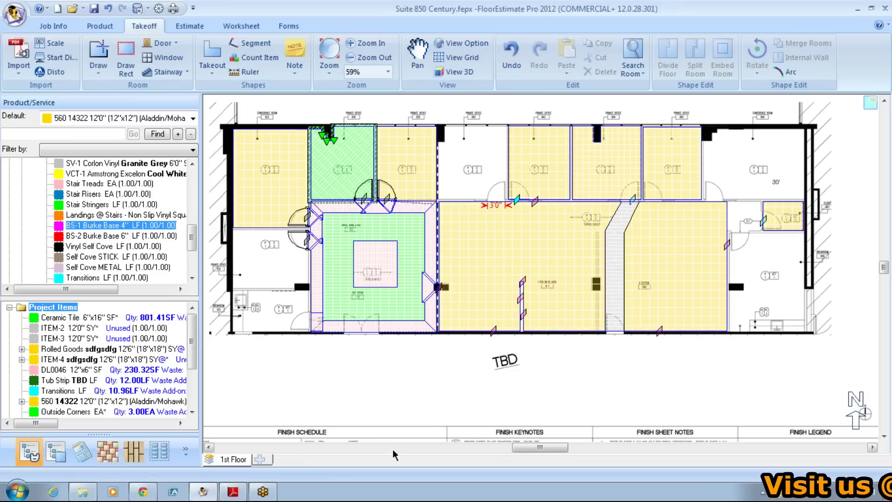
Check the all-layers material usage add-up print option, preview both Estimate Summary pages of the project report, and close the preview.
{"action": "right_click", "coordinate": [232, 463]}
{"action": "left_click", "coordinate": [368, 385]}
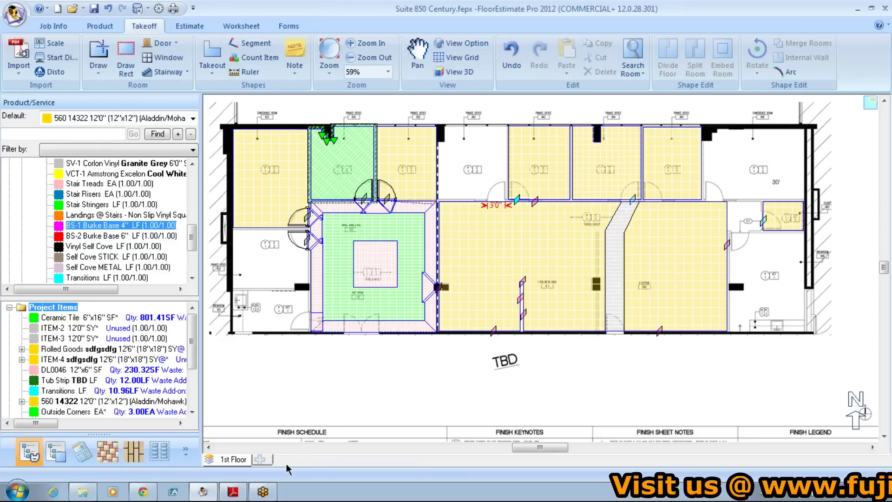
{"action": "left_click", "coordinate": [173, 9]}
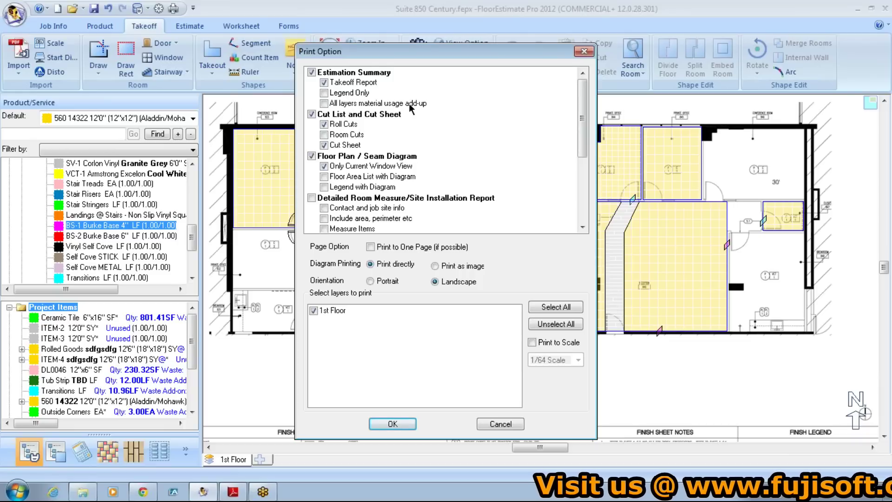
{"action": "left_click", "coordinate": [327, 105]}
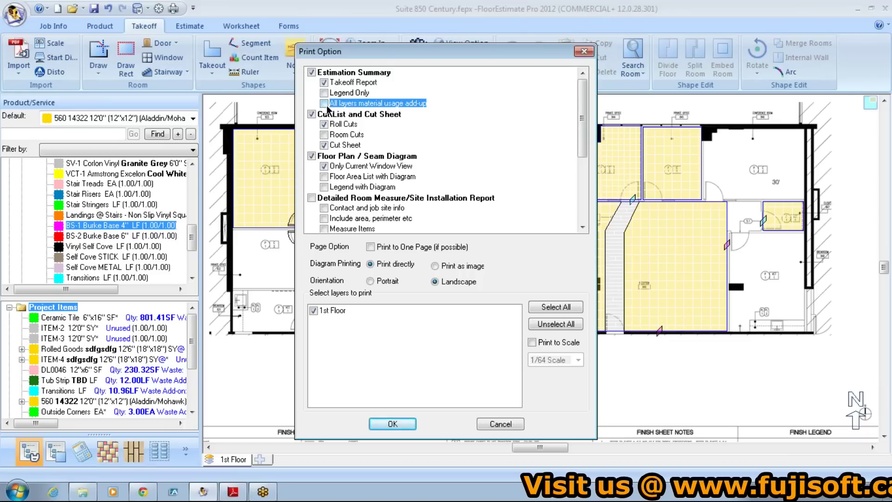
{"action": "left_click", "coordinate": [393, 423]}
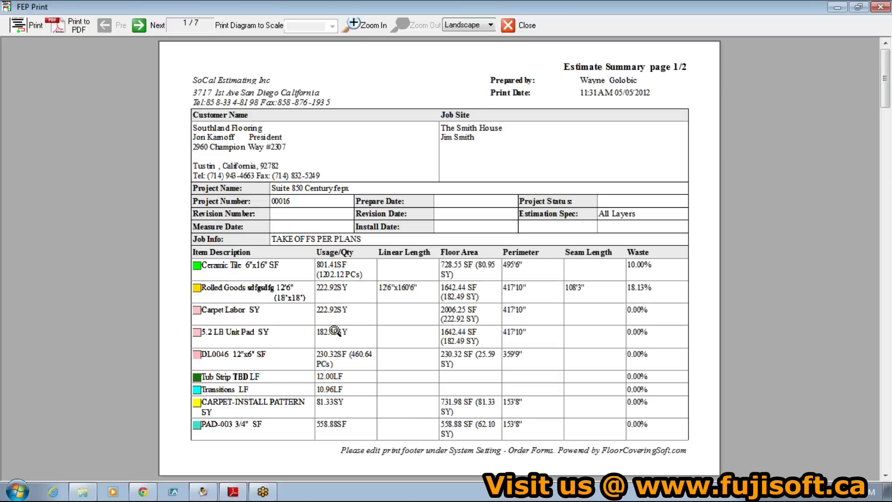
{"action": "left_click", "coordinate": [146, 27]}
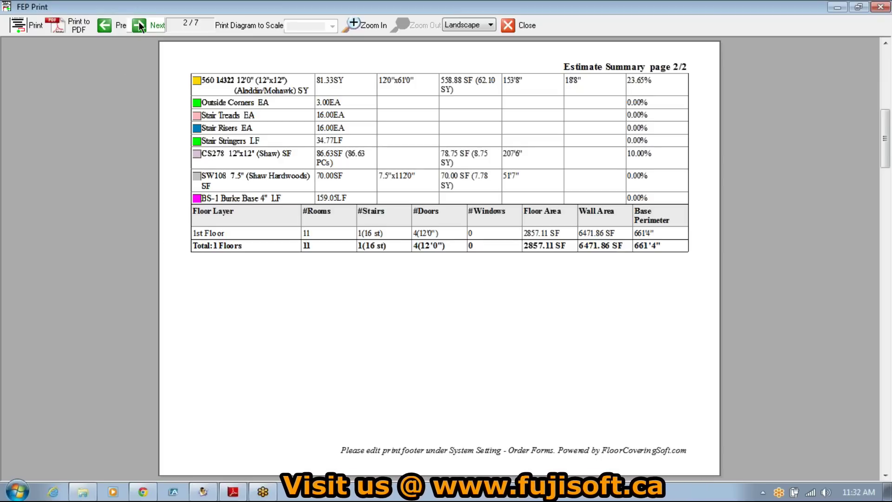
{"action": "left_click", "coordinate": [512, 26]}
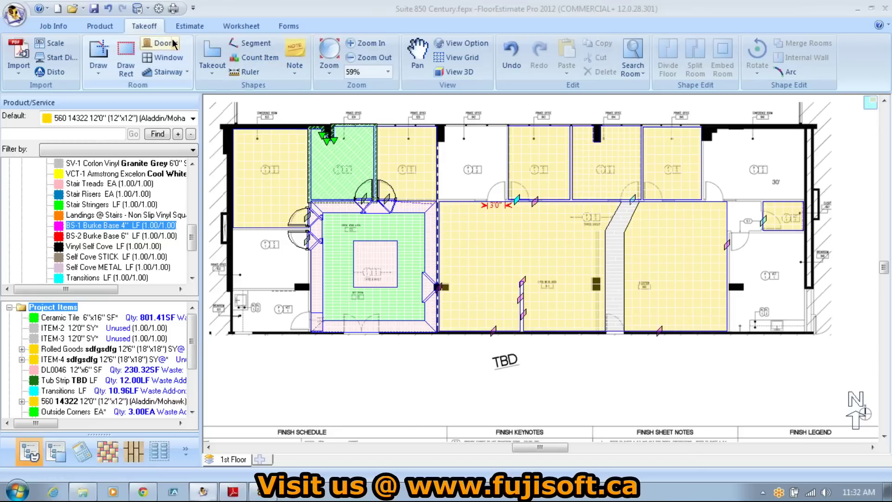
Preview the report again with the 1st Floor layer selected, reading the layer totals on the second Estimate Summary page, and close it.
{"action": "left_click", "coordinate": [174, 8]}
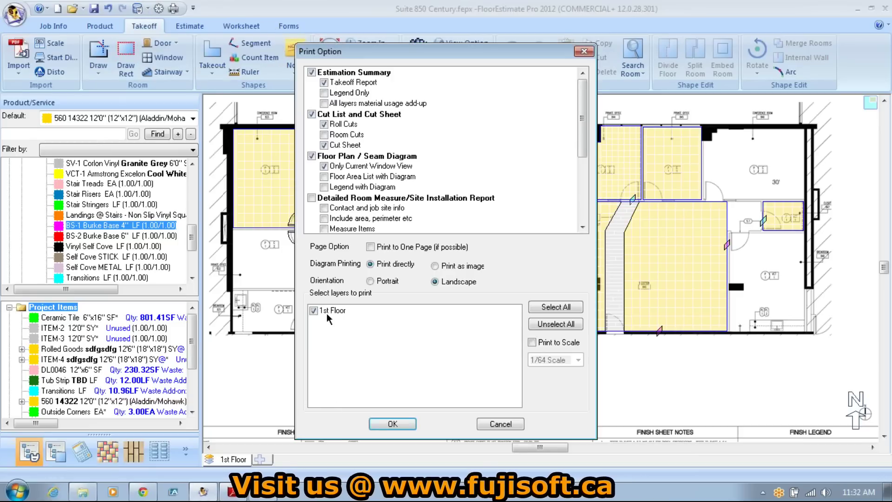
{"action": "left_click", "coordinate": [411, 420]}
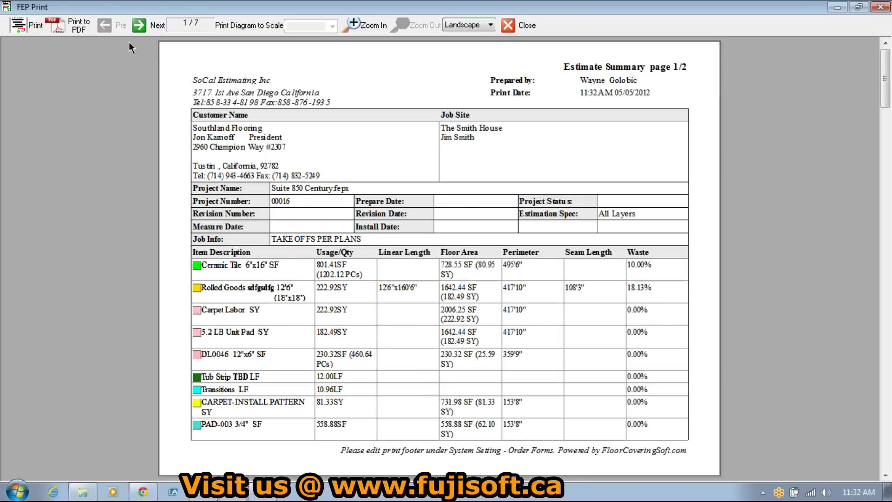
{"action": "left_click", "coordinate": [140, 28]}
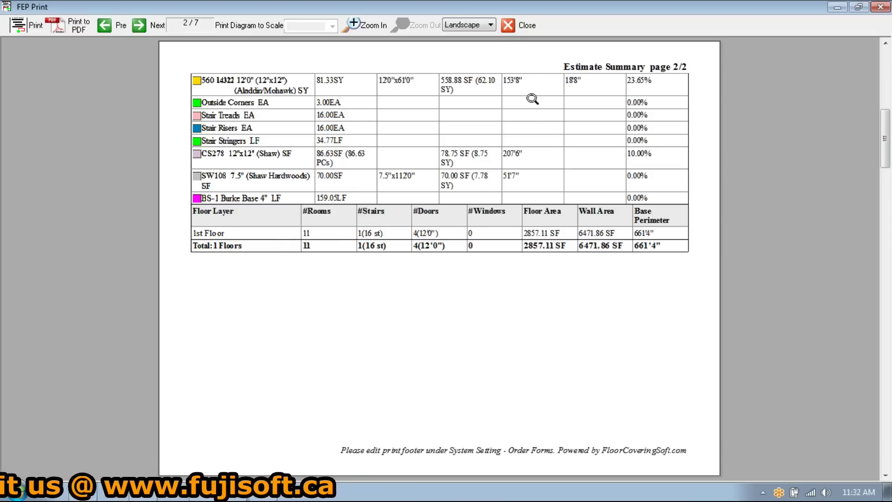
{"action": "left_click", "coordinate": [512, 25]}
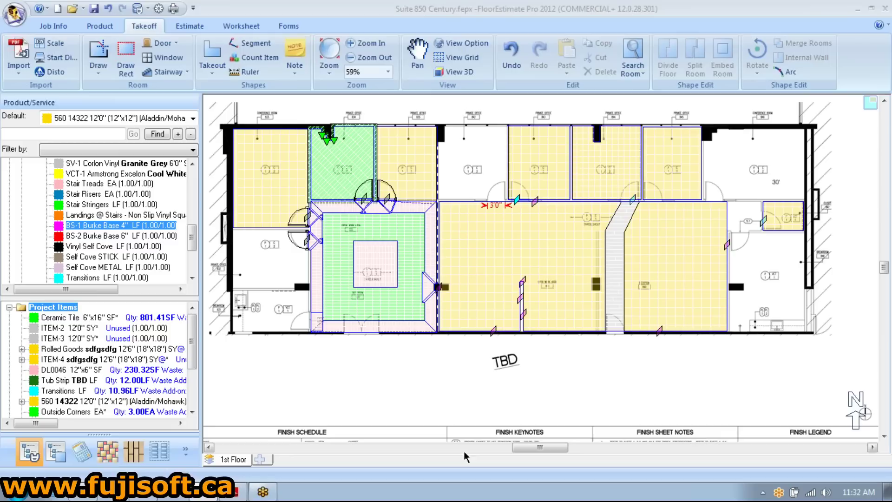
Review the room view and the estimate by material beside the plan, dismissing the save reminder without saving.
{"action": "left_click", "coordinate": [191, 461]}
{"action": "left_click", "coordinate": [270, 399]}
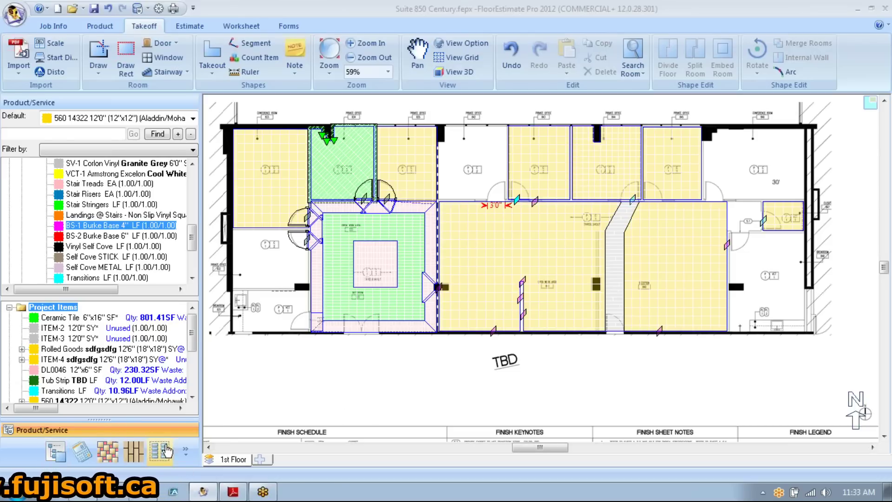
{"action": "left_click", "coordinate": [185, 450]}
{"action": "left_click", "coordinate": [56, 450]}
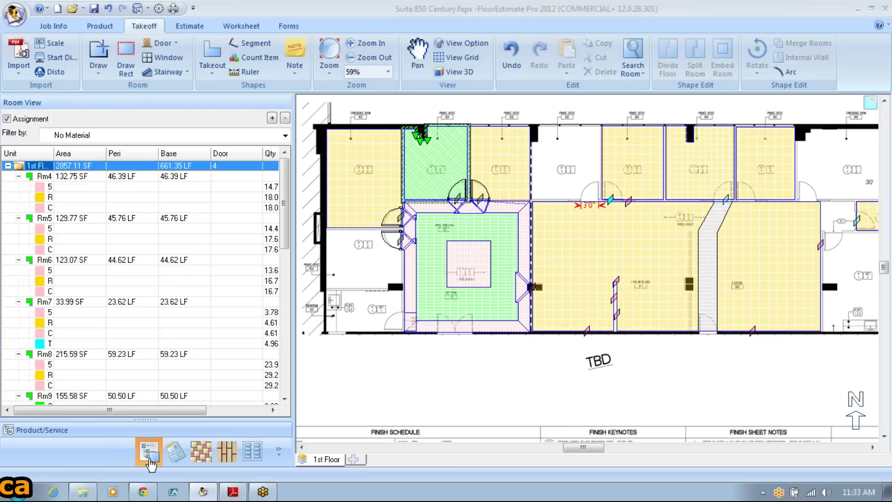
{"action": "left_click", "coordinate": [175, 457]}
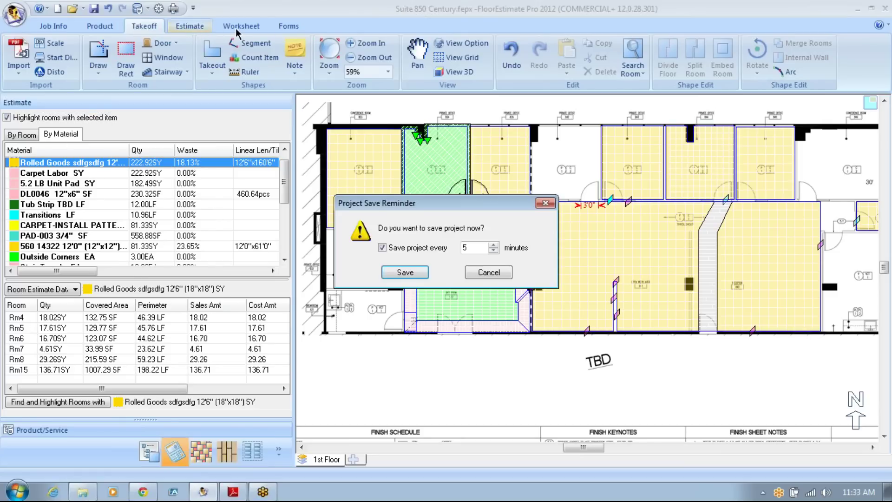
{"action": "left_click", "coordinate": [489, 272]}
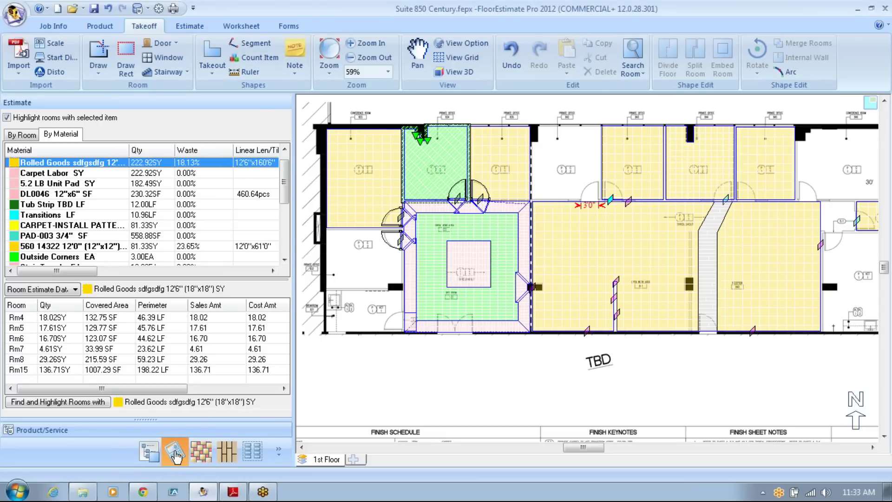
{"action": "mouse_move", "coordinate": [287, 174]}
{"action": "left_mouse_down"}
{"action": "mouse_move", "coordinate": [289, 219]}
{"action": "mouse_move", "coordinate": [287, 169]}
{"action": "left_mouse_up"}
Assign the Brickweave tile pattern to the plan's upper-left conference room, using sdfasdfasdfasd asdf 12"x12" for tile 0 and DL0046 12"x6" for tile 1.
{"action": "left_click", "coordinate": [202, 452]}
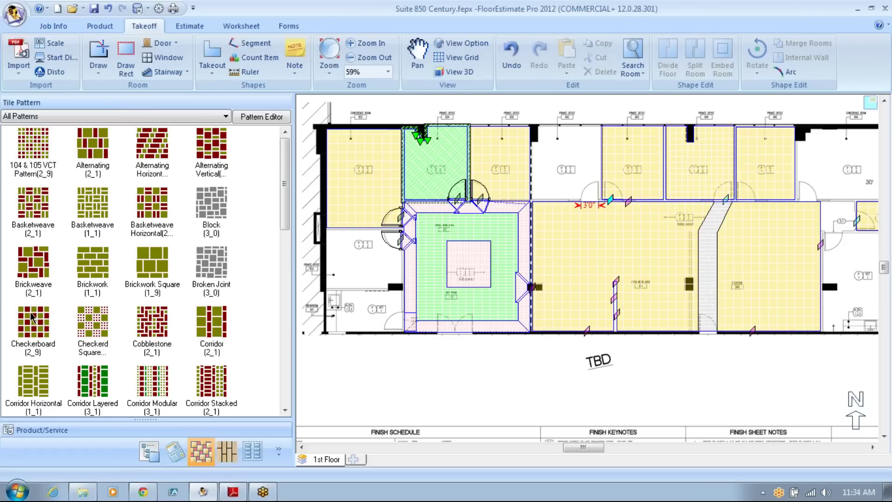
{"action": "left_click_drag", "start_coordinate": [37, 269], "coordinate": [375, 166]}
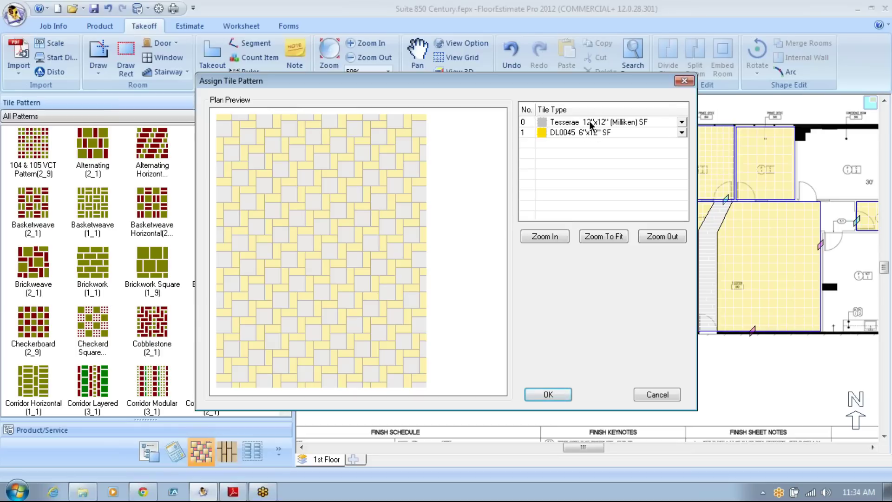
{"action": "left_click", "coordinate": [682, 123]}
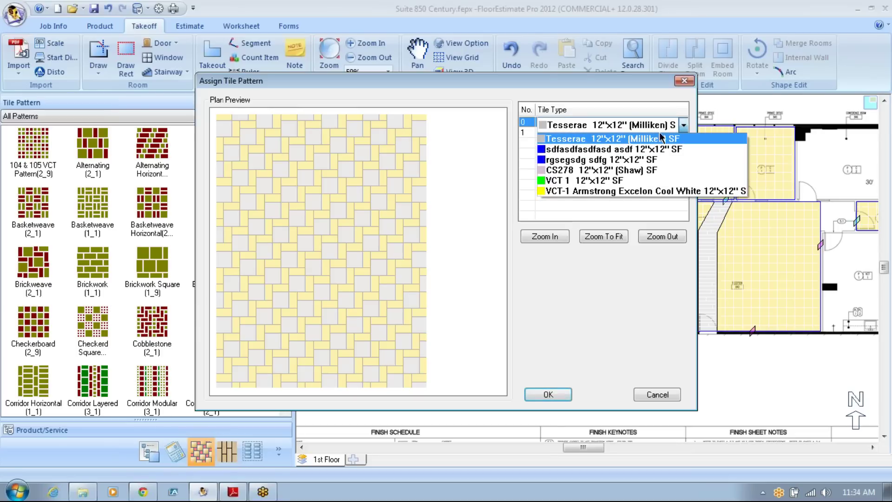
{"action": "left_click", "coordinate": [637, 149]}
{"action": "left_click", "coordinate": [683, 134]}
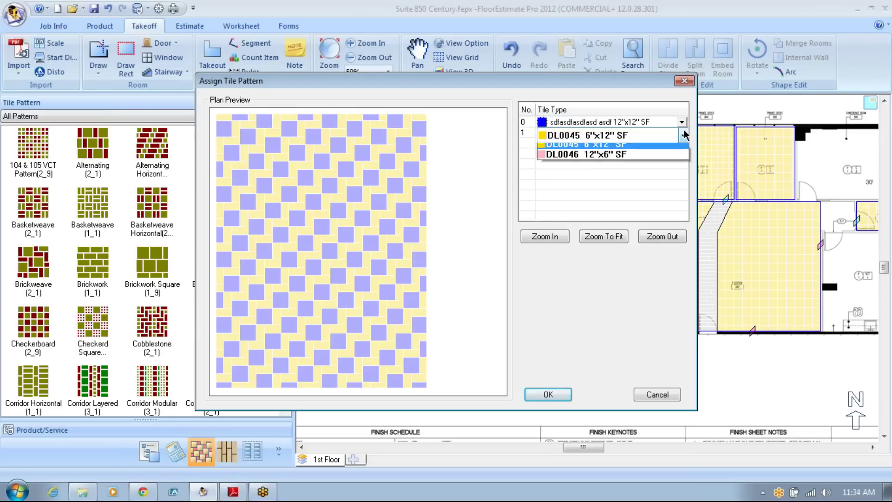
{"action": "left_click", "coordinate": [590, 159]}
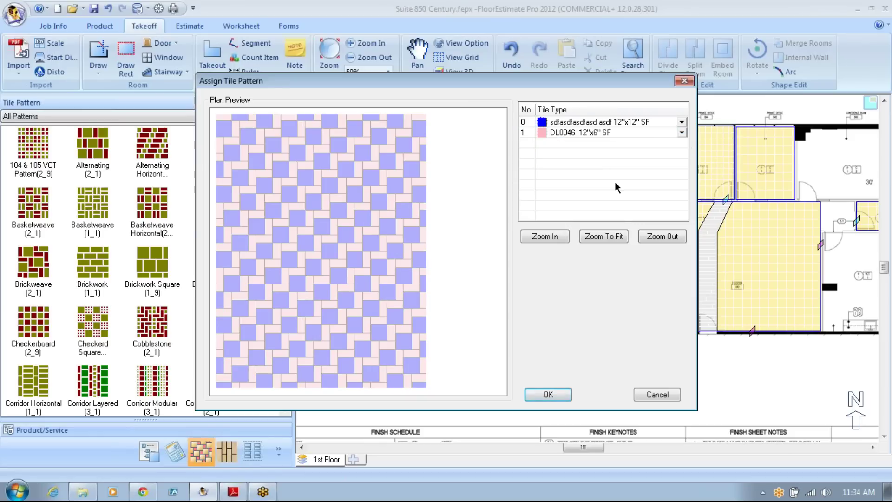
{"action": "left_click", "coordinate": [549, 395]}
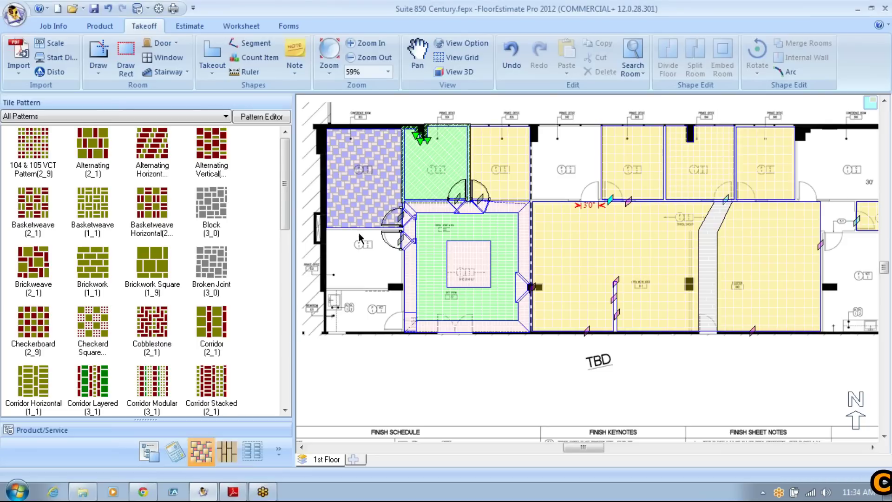
Browse the tile patterns and create a new pattern in the Pattern Editor with a 6"x6" tile and a 12"x12" tile.
{"action": "left_click_drag", "start_coordinate": [285, 154], "coordinate": [268, 366]}
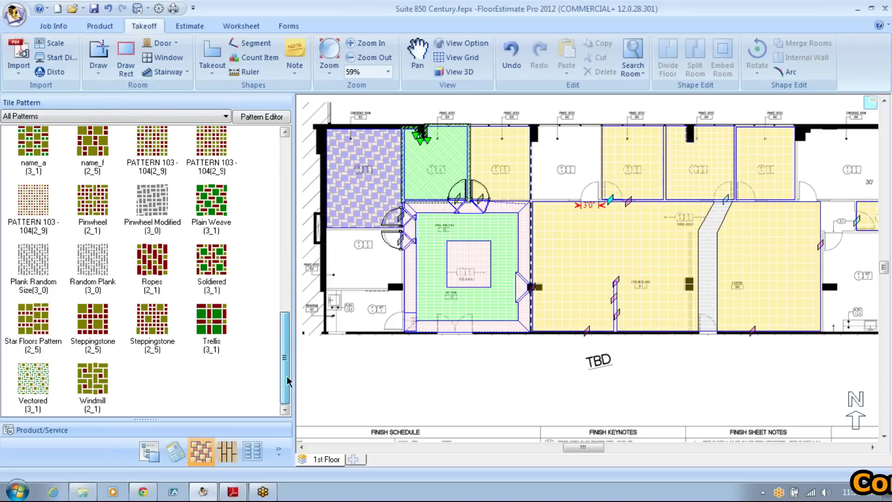
{"action": "scroll", "coordinate": [275, 372], "scroll_direction": "up", "scroll_amount": 10}
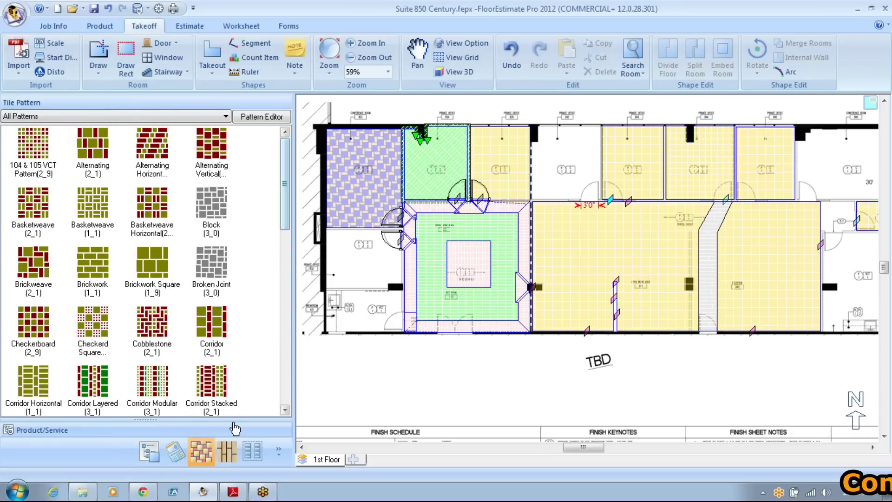
{"action": "left_click", "coordinate": [259, 116]}
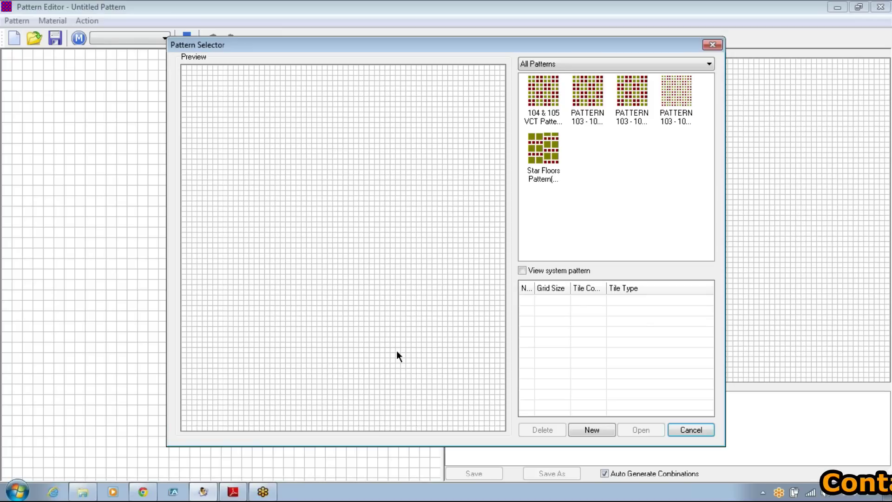
{"action": "left_click", "coordinate": [590, 429]}
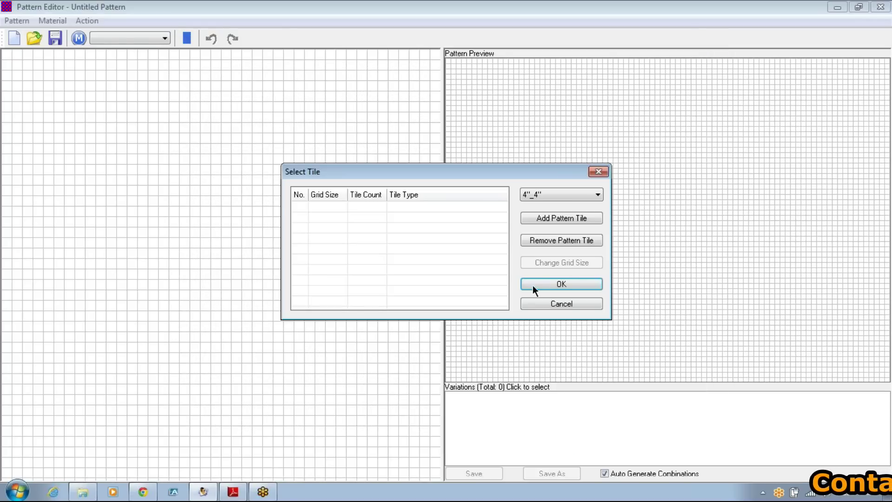
{"action": "left_click", "coordinate": [598, 195]}
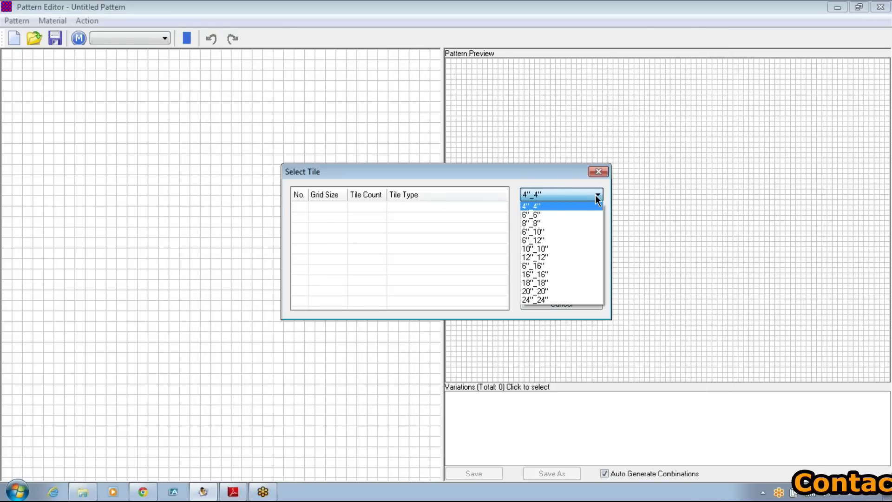
{"action": "left_click", "coordinate": [543, 207]}
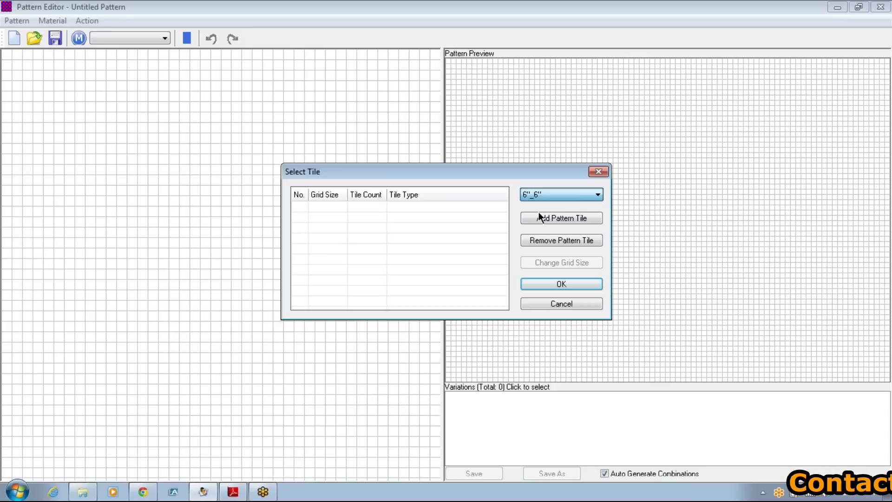
{"action": "left_click", "coordinate": [571, 218]}
{"action": "left_click", "coordinate": [600, 194]}
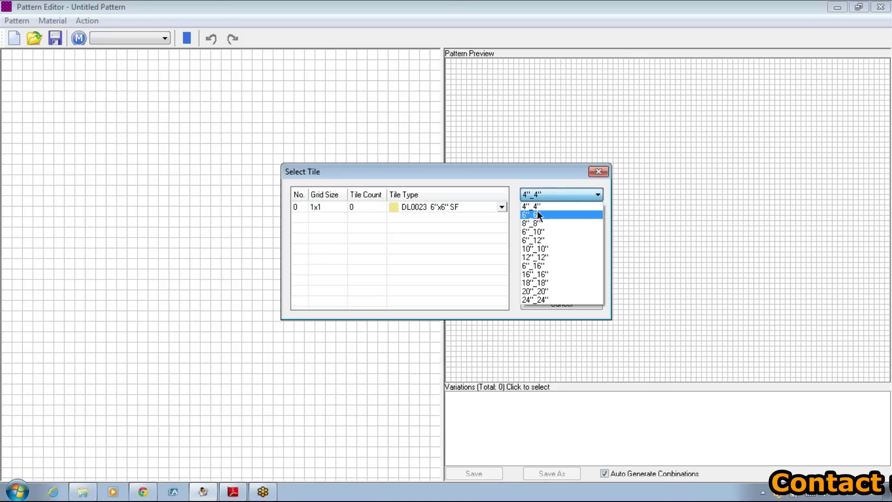
{"action": "left_click", "coordinate": [537, 258]}
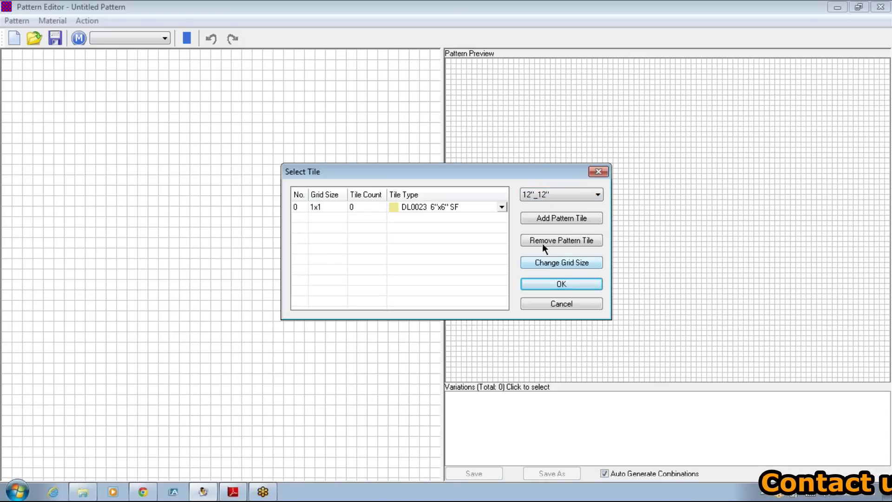
{"action": "left_click", "coordinate": [566, 217]}
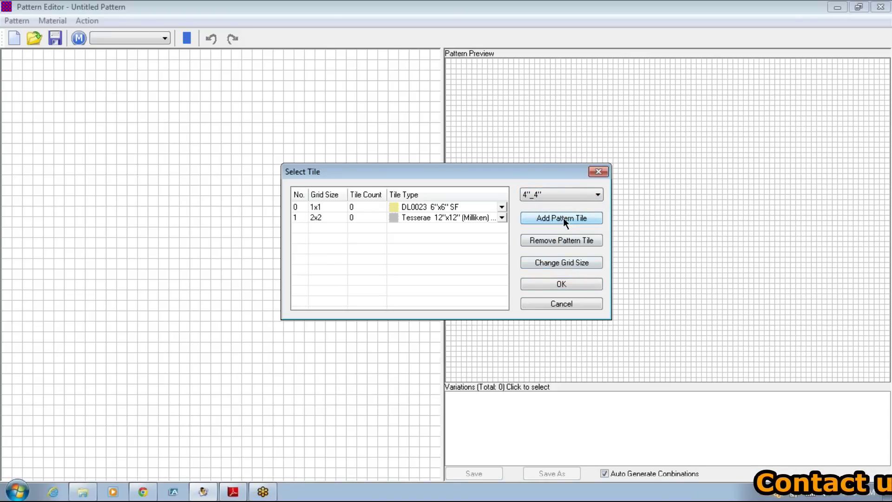
{"action": "left_click", "coordinate": [563, 284]}
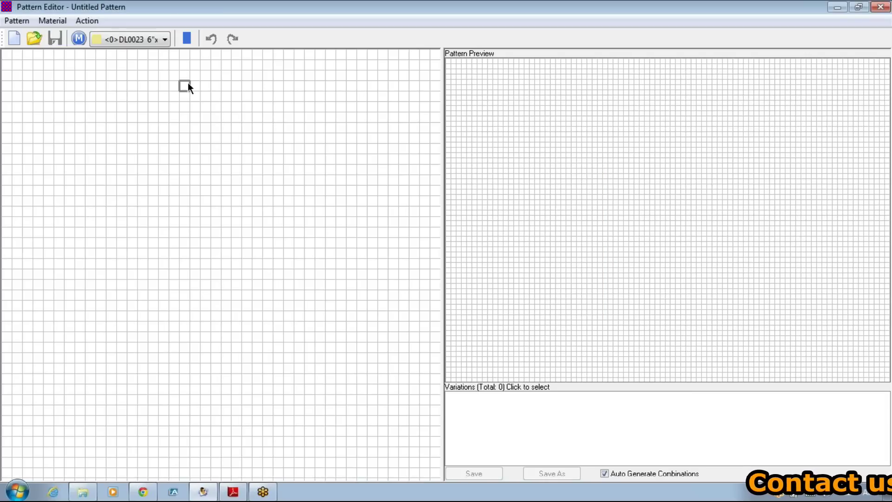
Place one DL0023 6"x6" tile on the pattern grid and a Tesserae 12"x12" tile directly below it, aligned at their left edges.
{"action": "left_click", "coordinate": [111, 138]}
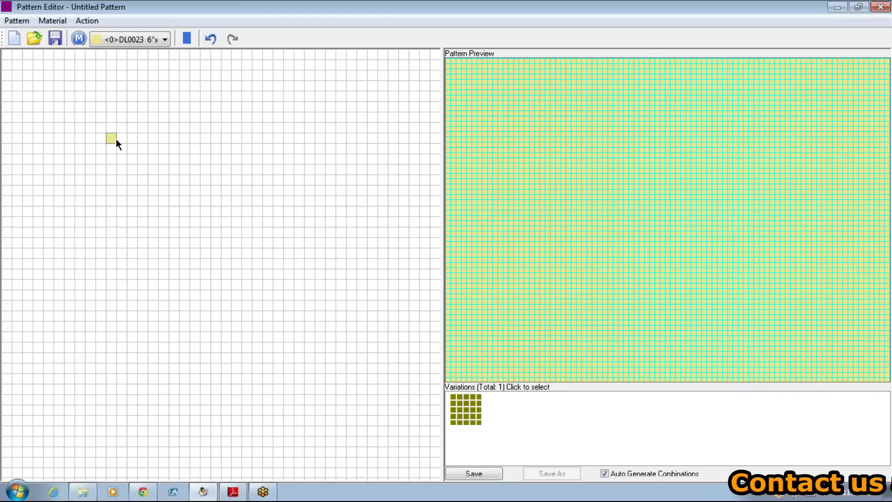
{"action": "left_click", "coordinate": [165, 39]}
{"action": "left_click", "coordinate": [158, 67]}
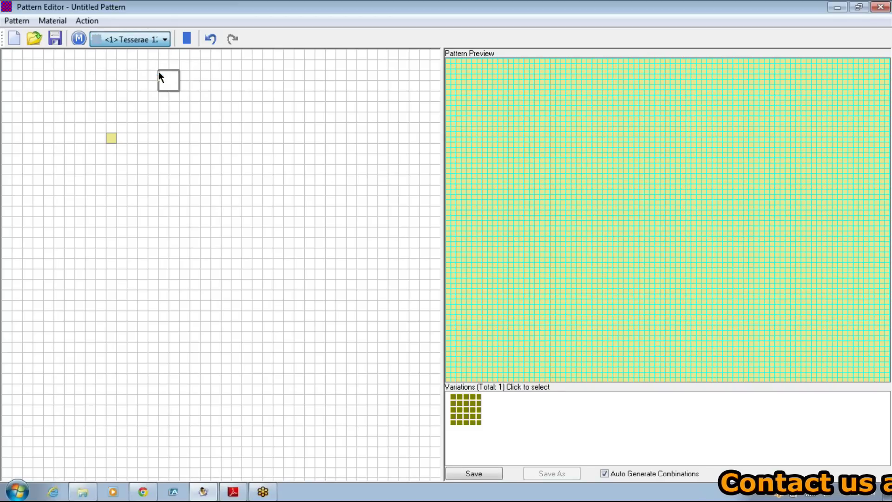
{"action": "left_click", "coordinate": [110, 147]}
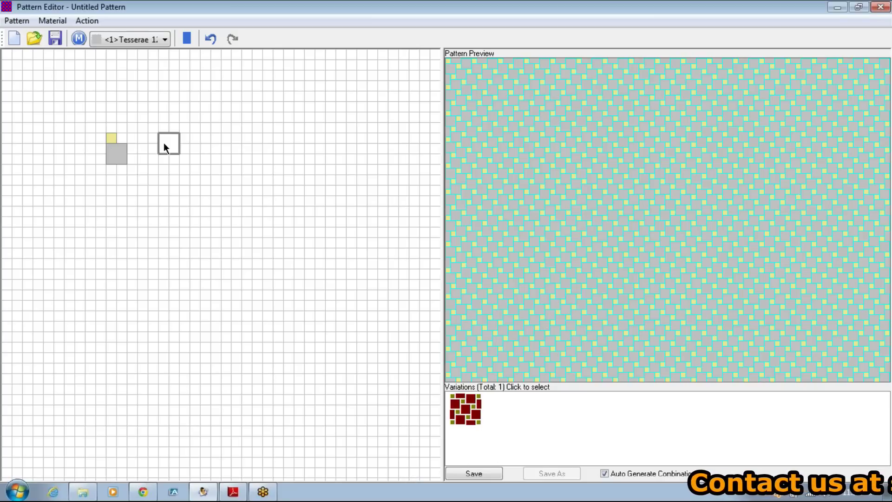
Save the new pattern under a name made of a first name plus PATTERN, and close the Pattern Editor.
{"action": "left_click", "coordinate": [484, 474]}
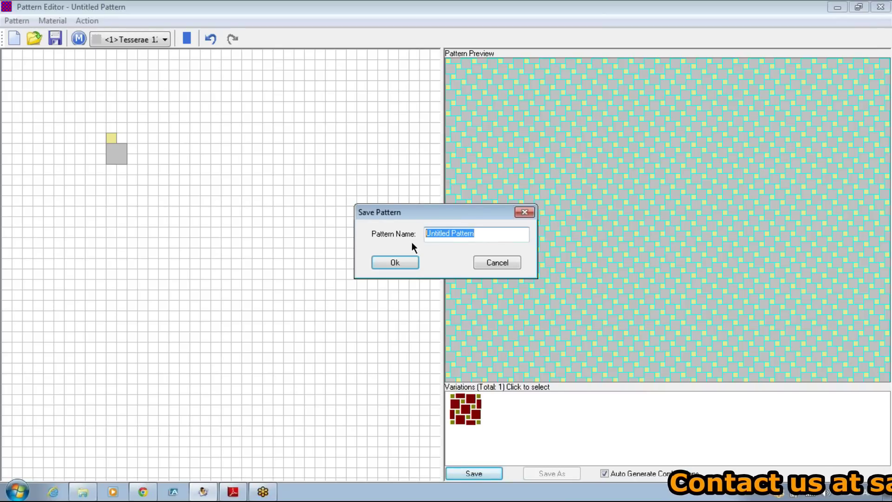
{"action": "type", "text": "RAJ PATTE"}
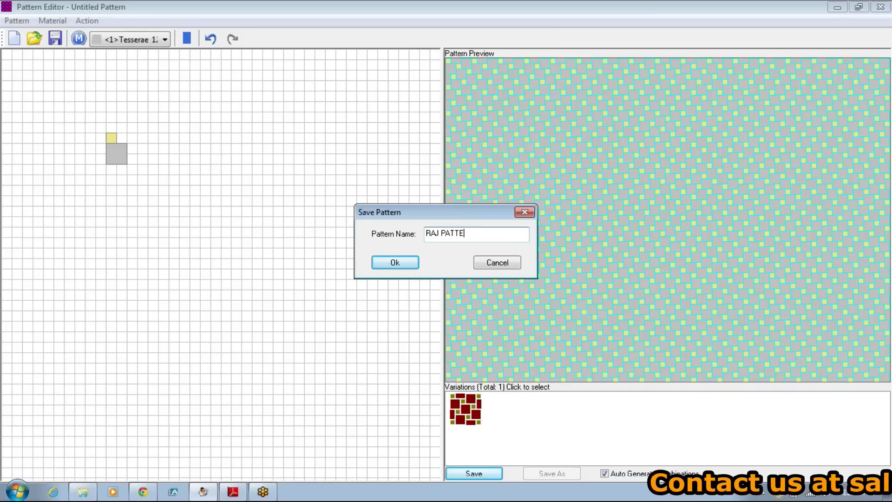
{"action": "left_click", "coordinate": [394, 262]}
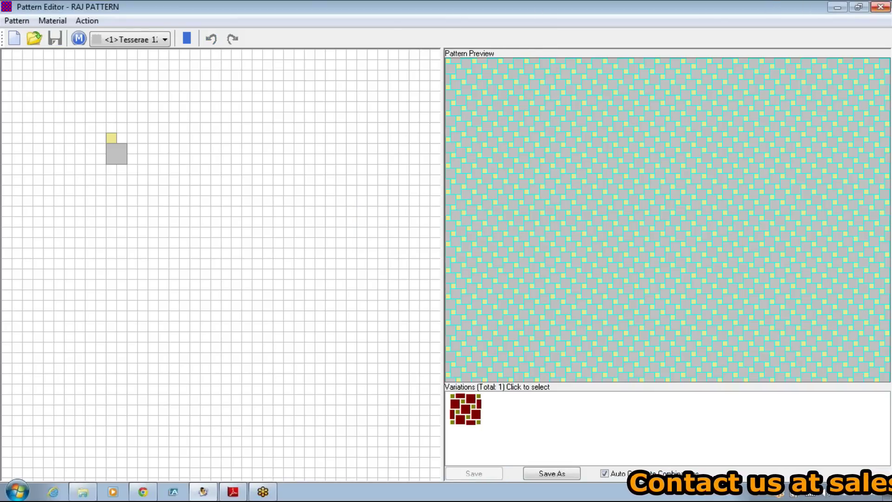
{"action": "left_click", "coordinate": [881, 7]}
Assign the newly saved pattern to the office beside the Brickweave conference room and to private office 843, using DL0023 6"x6" and Tesserae 12"x12" tiles.
{"action": "scroll", "coordinate": [241, 235], "scroll_direction": "down", "scroll_amount": 10}
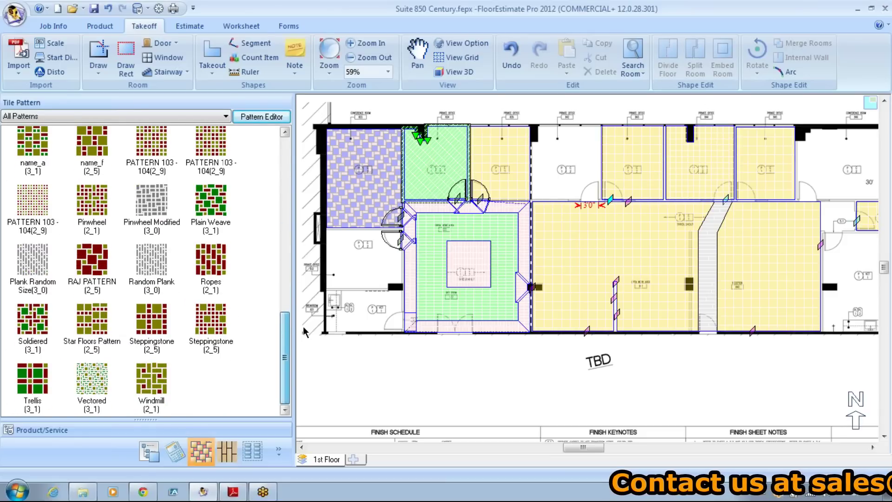
{"action": "left_click", "coordinate": [93, 263]}
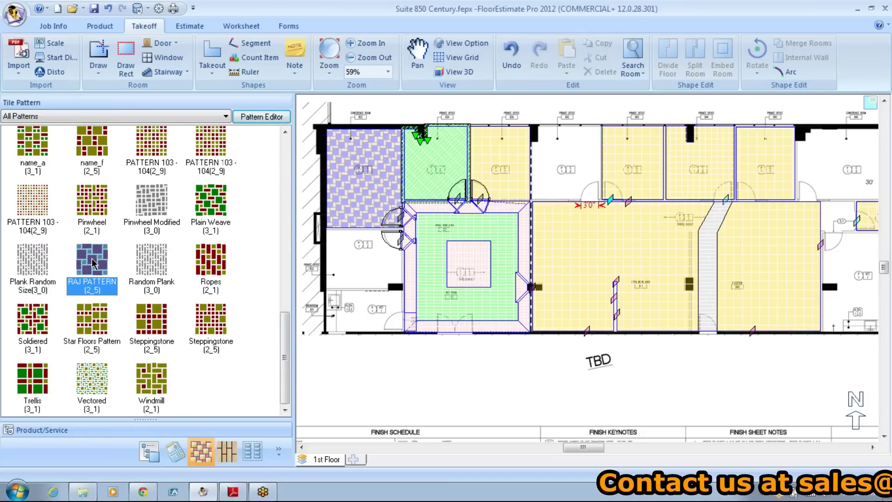
{"action": "left_click", "coordinate": [446, 143]}
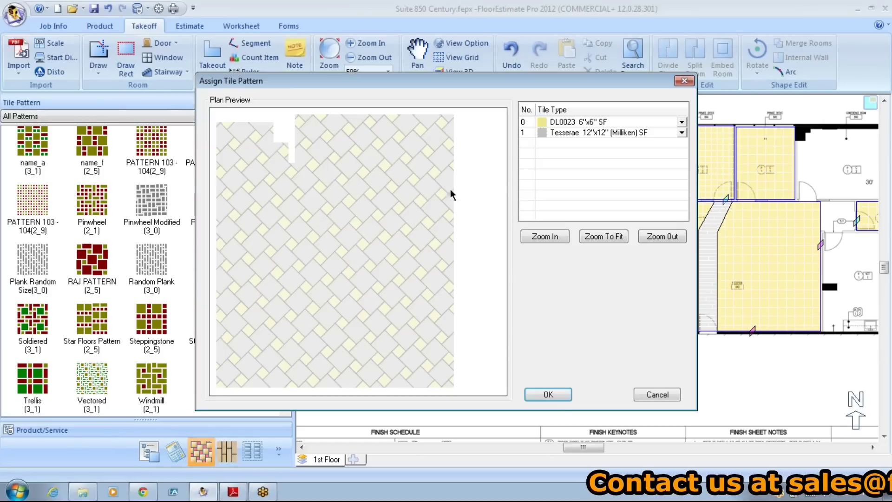
{"action": "left_click", "coordinate": [551, 394]}
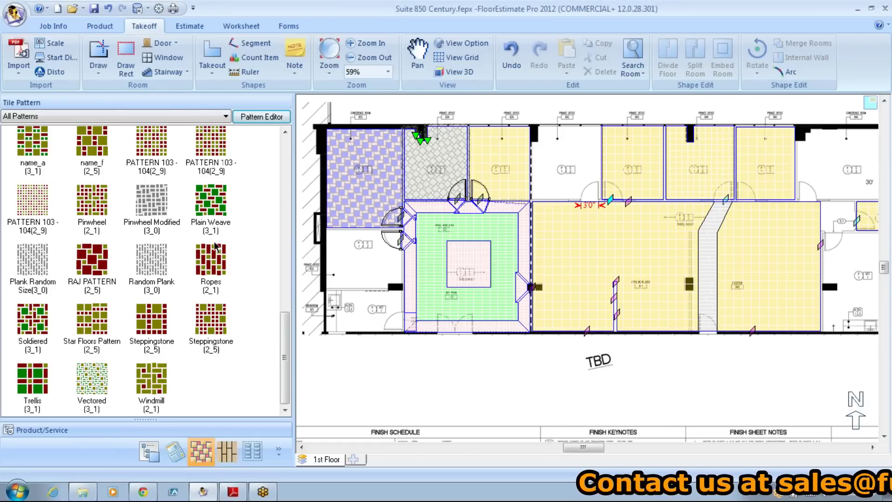
{"action": "left_click", "coordinate": [640, 164]}
{"action": "left_click", "coordinate": [539, 395]}
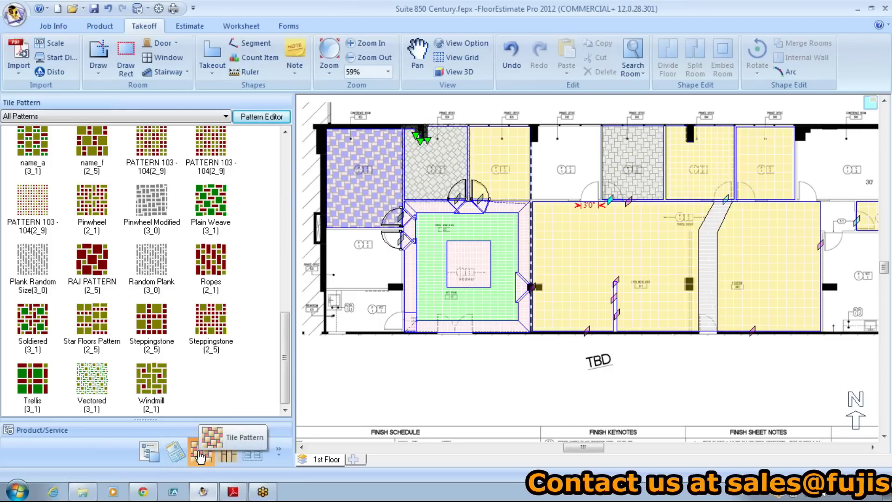
View the hardwood patterns, and place Shower attachments from the room templates against the upper walls of private offices 843 and 844.
{"action": "left_click", "coordinate": [227, 455]}
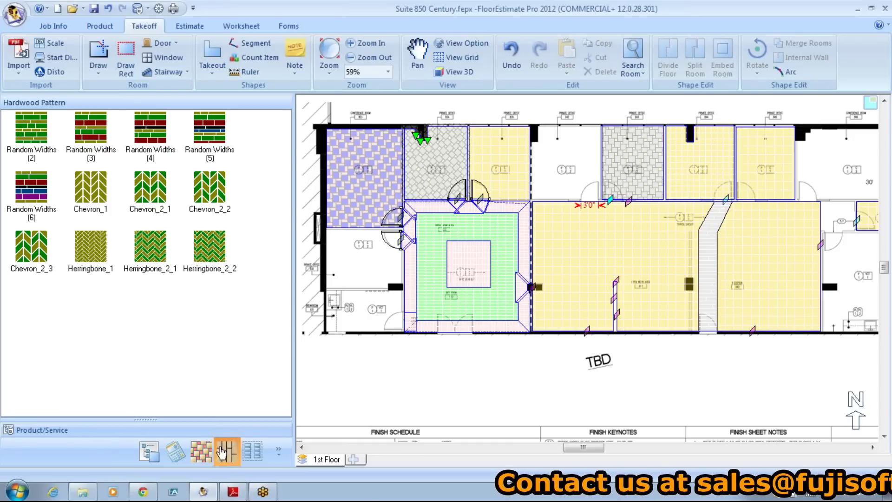
{"action": "left_click", "coordinate": [252, 454]}
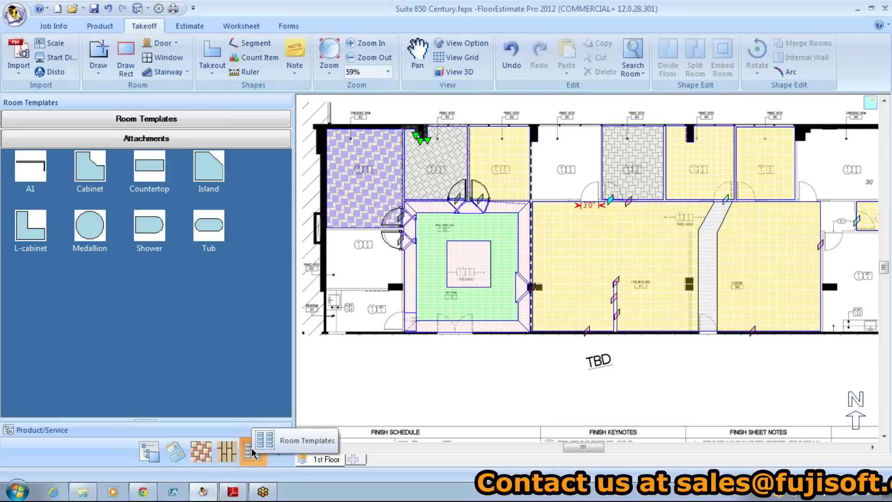
{"action": "left_click_drag", "start_coordinate": [148, 226], "coordinate": [621, 131]}
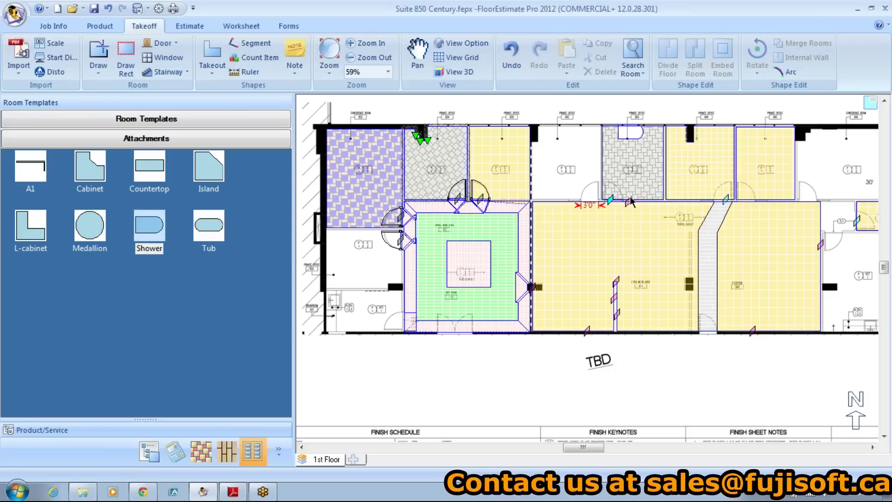
{"action": "left_click_drag", "start_coordinate": [142, 223], "coordinate": [691, 128]}
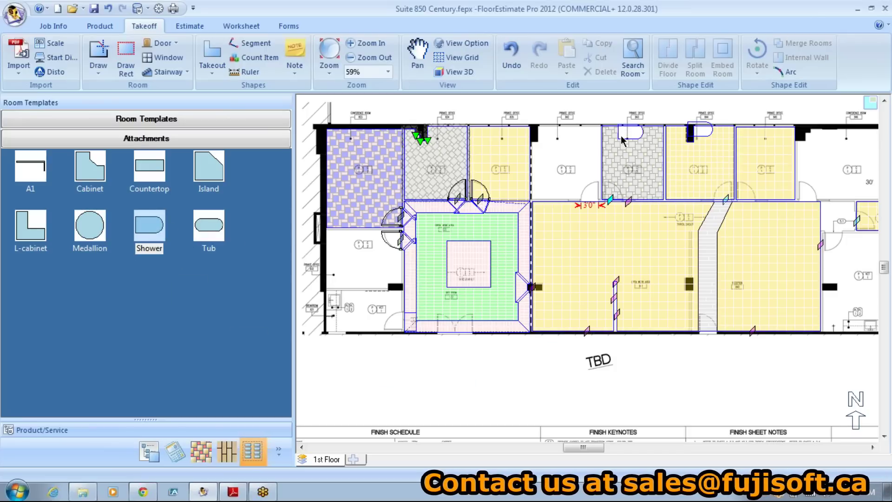
{"action": "left_click", "coordinate": [705, 139]}
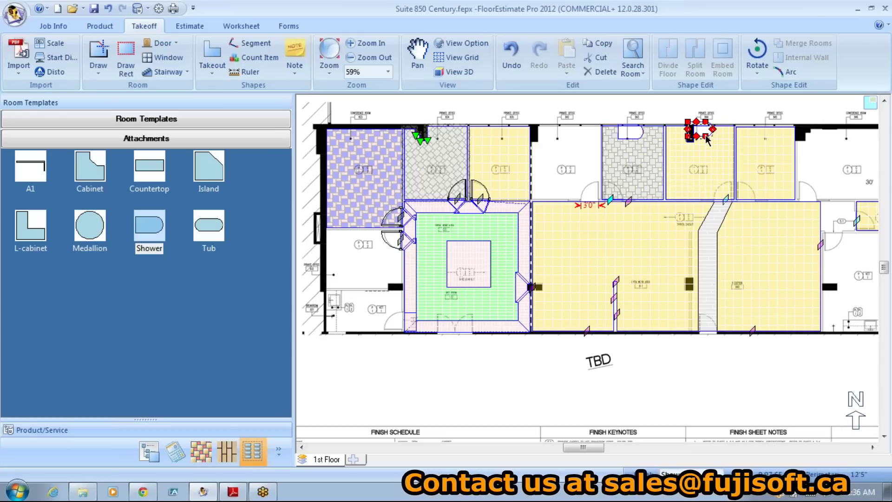
{"action": "left_click", "coordinate": [677, 397]}
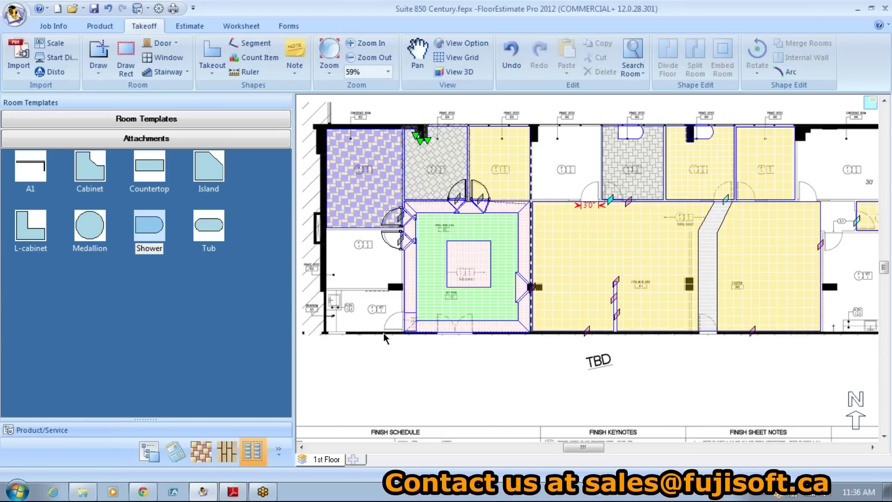
Place a Tub attachment inside private office 845, near its upper wall.
{"action": "left_click_drag", "start_coordinate": [209, 225], "coordinate": [762, 131]}
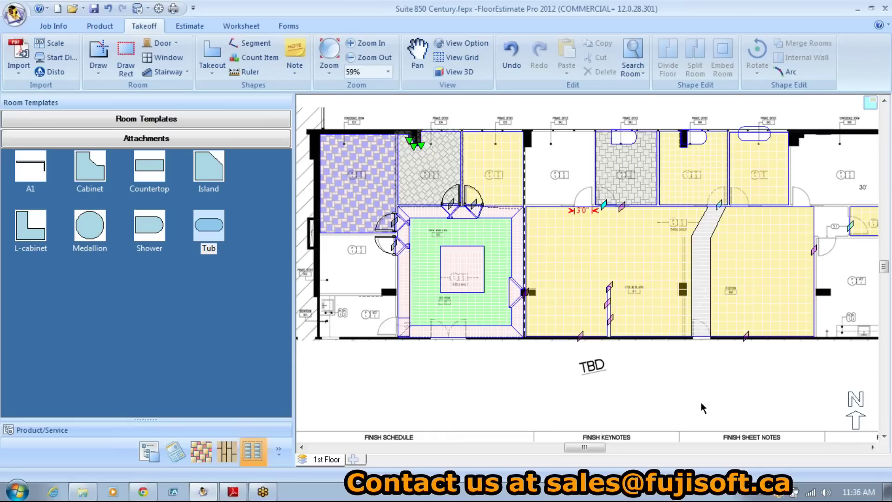
{"action": "left_click", "coordinate": [601, 208]}
{"action": "left_click", "coordinate": [575, 168]}
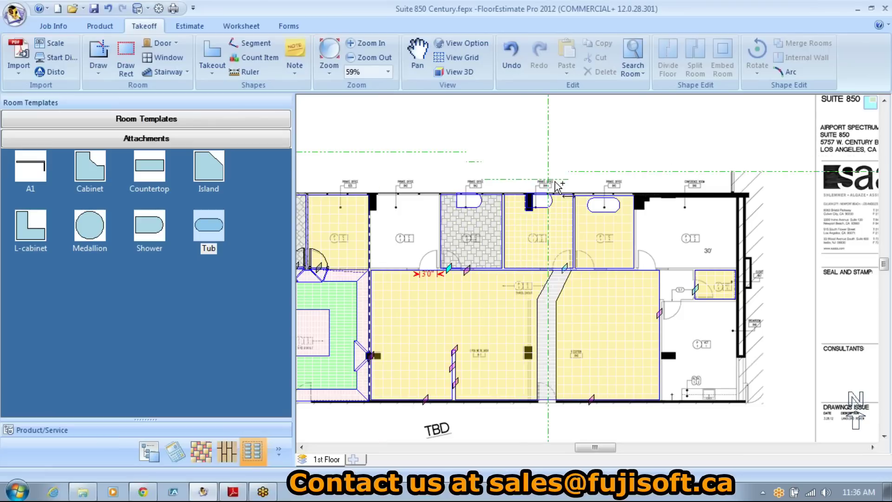
{"action": "left_click", "coordinate": [587, 166]}
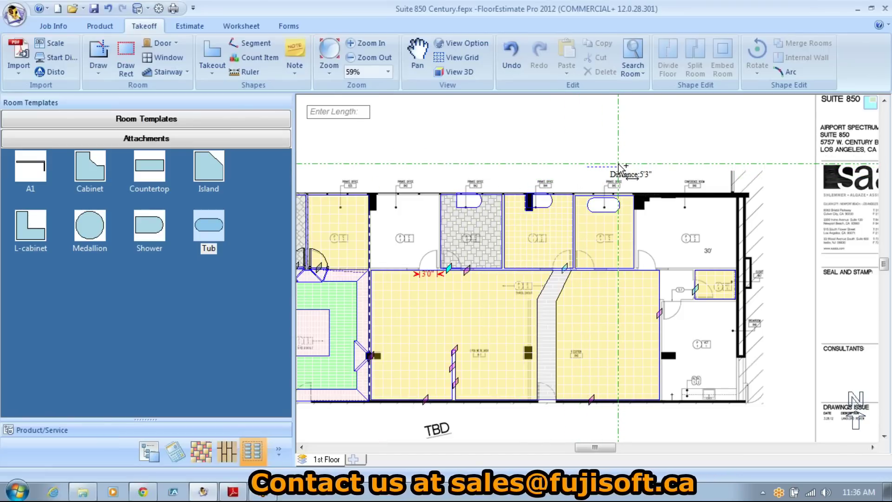
{"action": "key", "text": "Escape"}
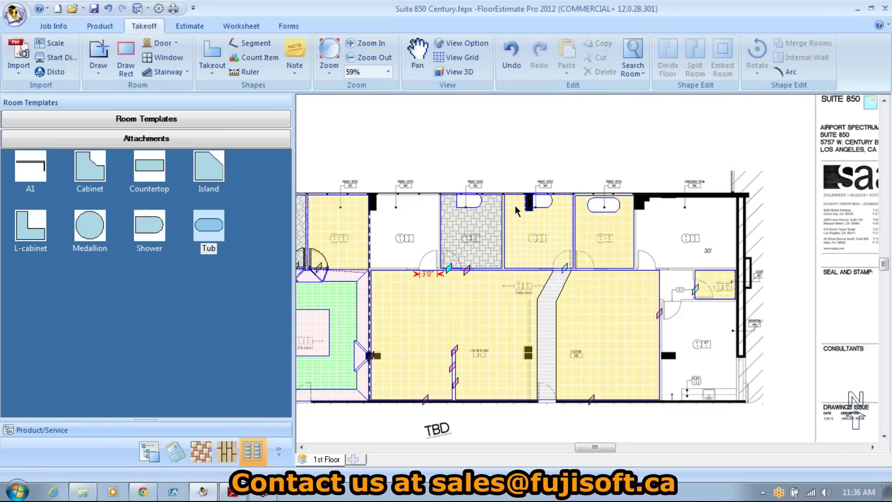
{"action": "scroll", "coordinate": [513, 212], "scroll_direction": "up", "scroll_amount": 2}
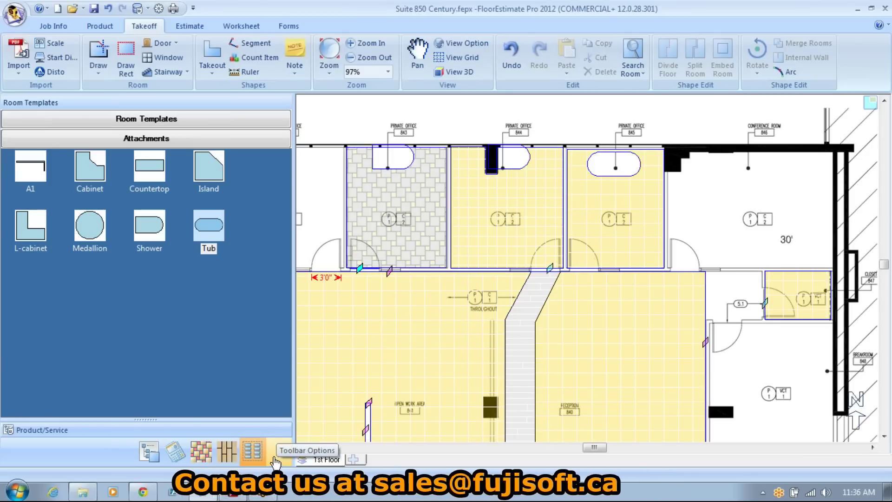
Review the Room View, the Product/Service list and the estimate by material beside the plan, returning to the Room View.
{"action": "left_click", "coordinate": [148, 452]}
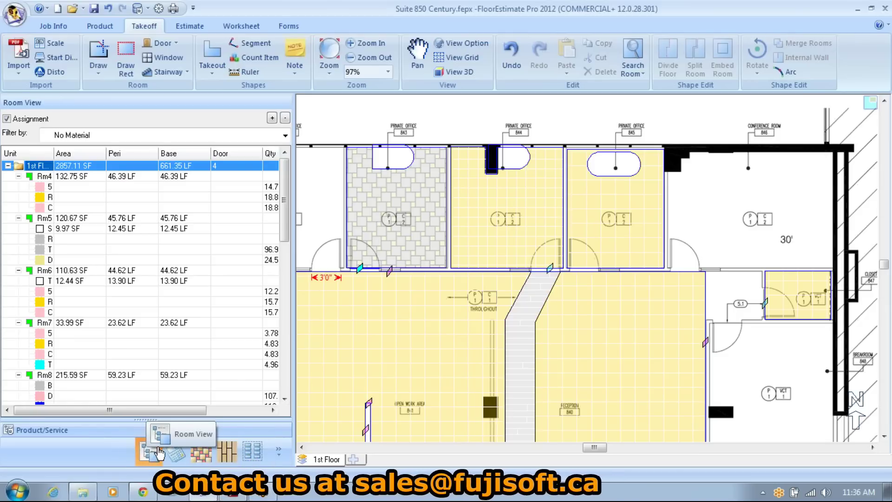
{"action": "left_click", "coordinate": [87, 431]}
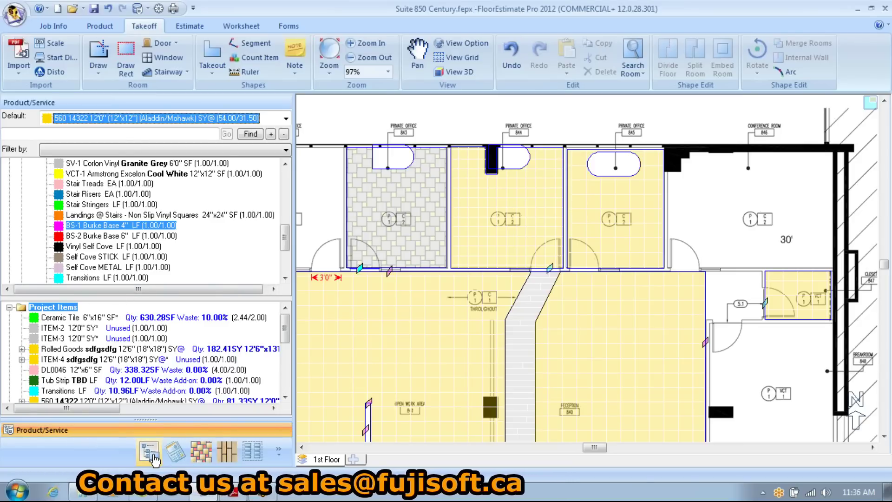
{"action": "left_click", "coordinate": [149, 451]}
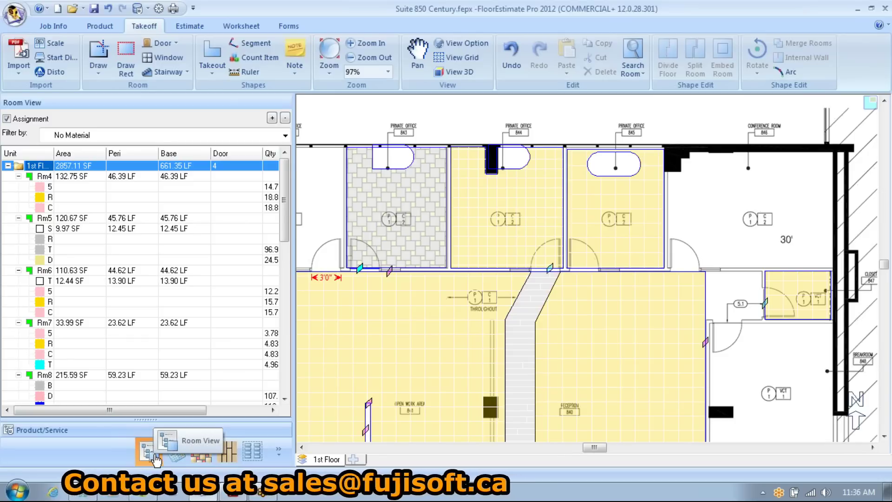
{"action": "left_click", "coordinate": [179, 459]}
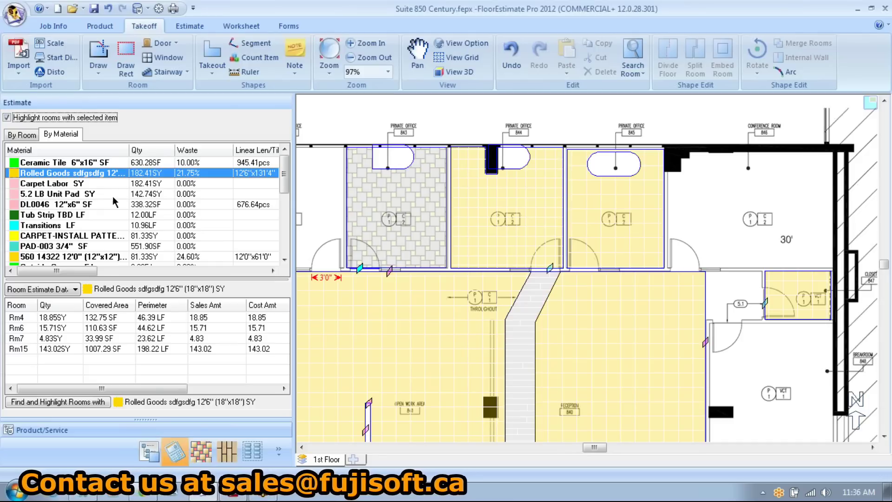
{"action": "left_click", "coordinate": [152, 455]}
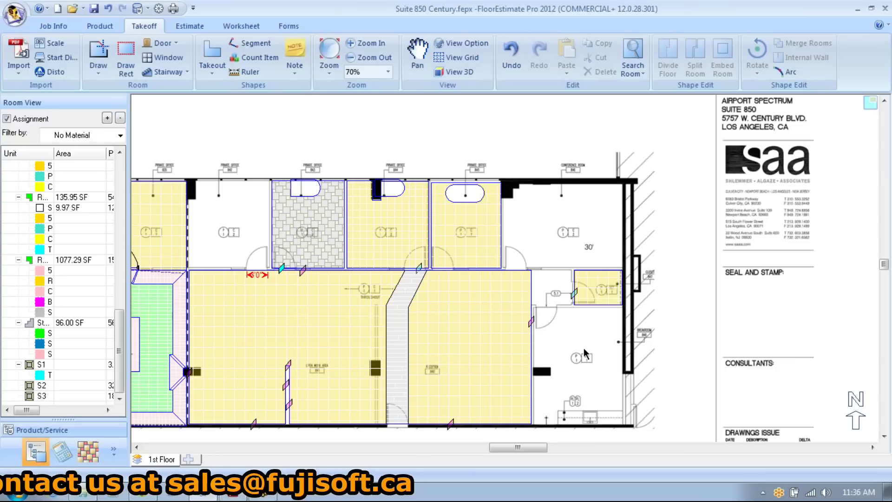
Display the whole plan in 3D, orbit around the rooms to examine walls, tile patterns and attachments, and exit the 3D view.
{"action": "scroll", "coordinate": [679, 275], "scroll_direction": "up", "scroll_amount": 4}
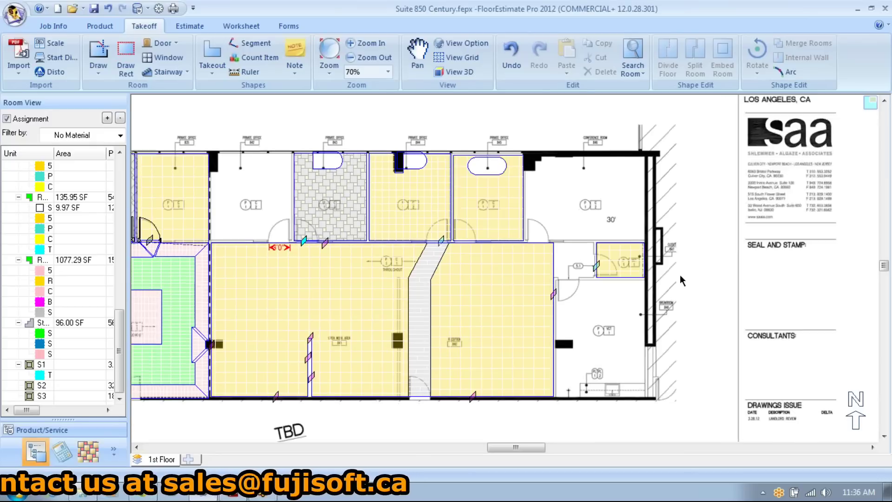
{"action": "scroll", "coordinate": [738, 304], "scroll_direction": "down", "scroll_amount": 4}
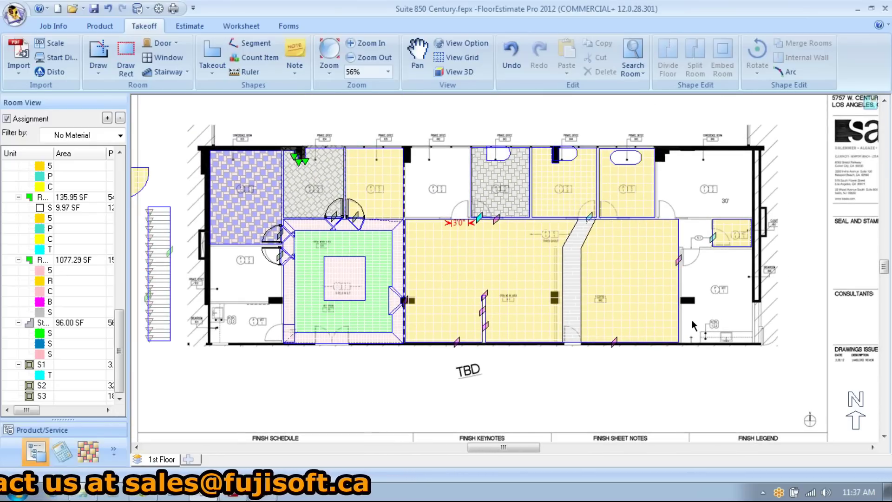
{"action": "left_click", "coordinate": [451, 68]}
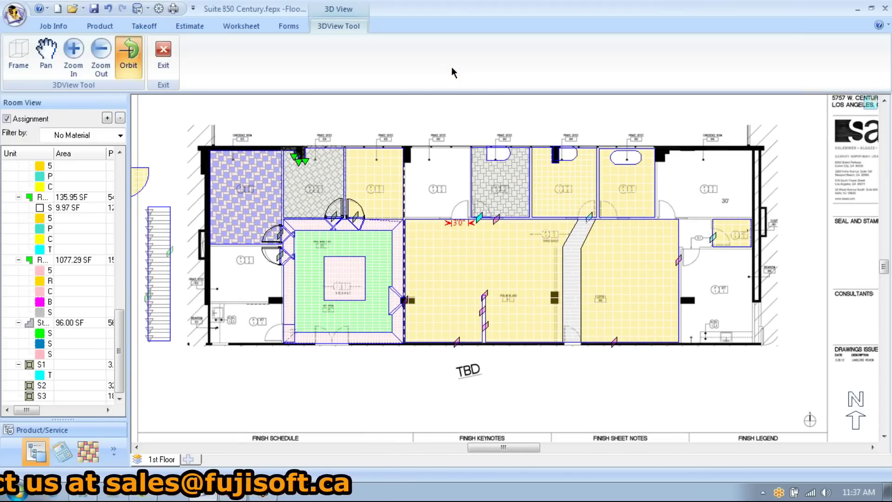
{"action": "scroll", "coordinate": [491, 244], "scroll_direction": "down", "scroll_amount": 5}
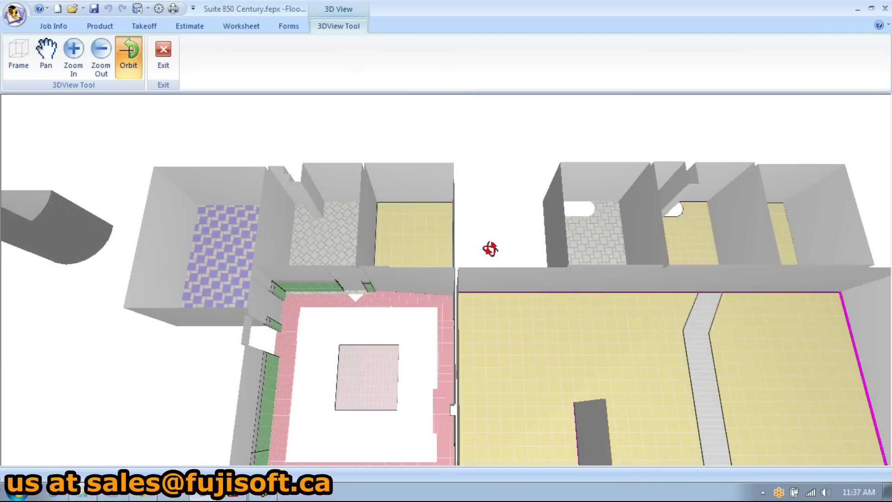
{"action": "scroll", "coordinate": [490, 249], "scroll_direction": "down", "scroll_amount": 4}
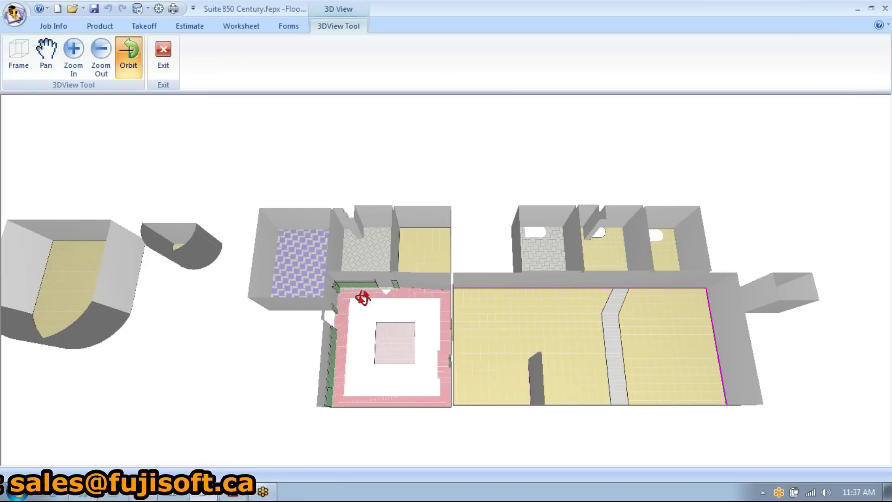
{"action": "left_click_drag", "start_coordinate": [713, 370], "coordinate": [795, 412]}
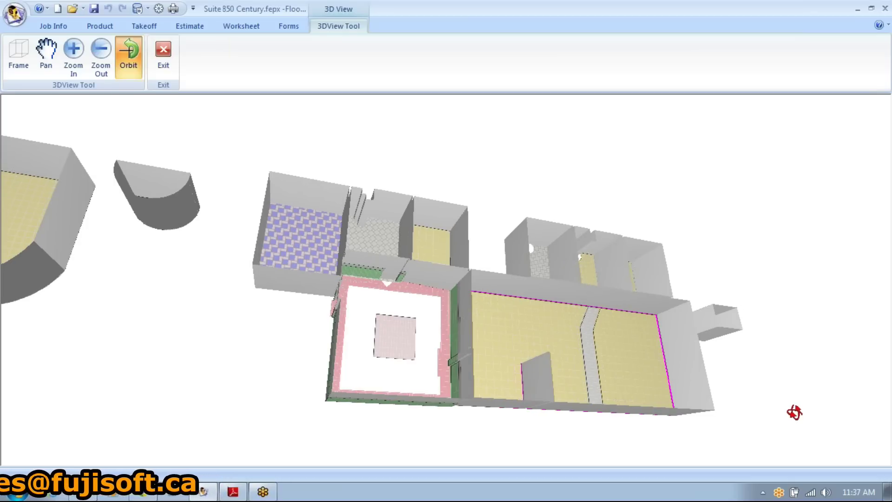
{"action": "left_click_drag", "start_coordinate": [795, 412], "coordinate": [404, 199]}
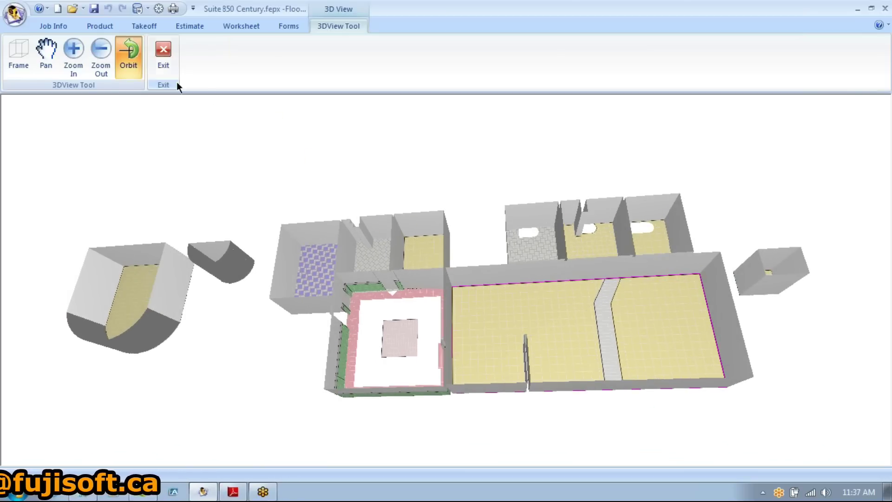
{"action": "left_click", "coordinate": [164, 54]}
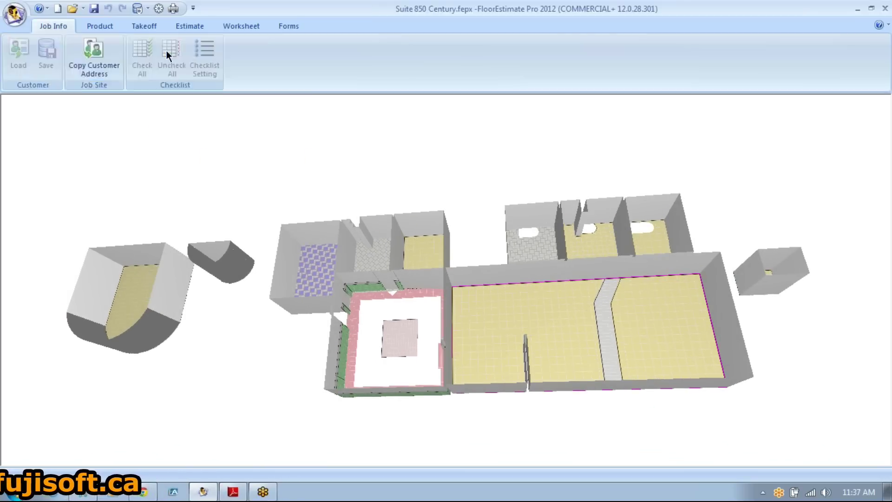